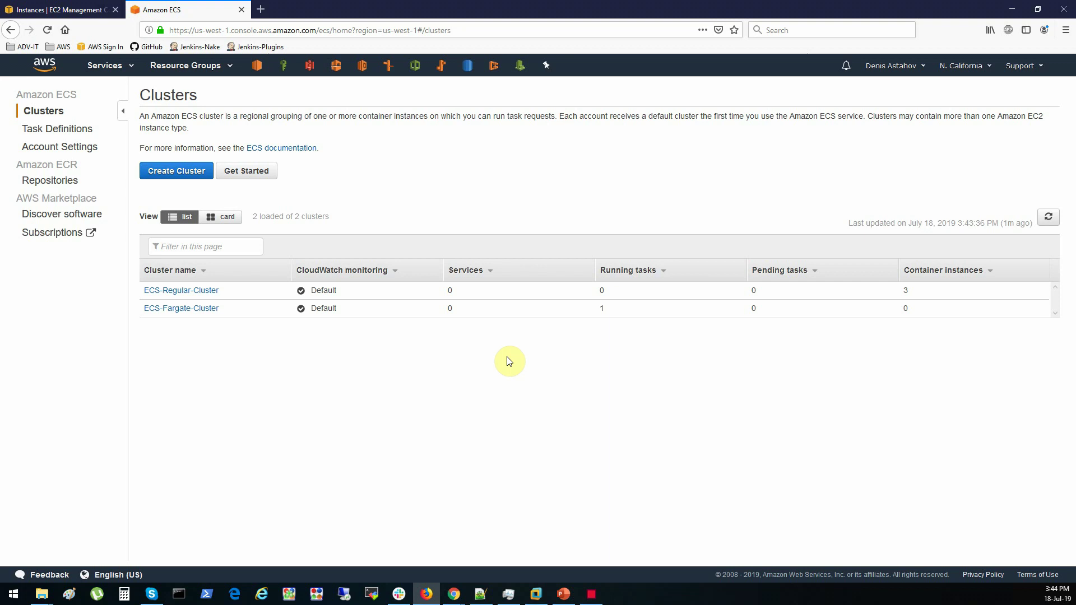
Review the task definitions list and the running tasks of ECS-Fargate-Cluster.
{"action": "left_click", "coordinate": [65, 130]}
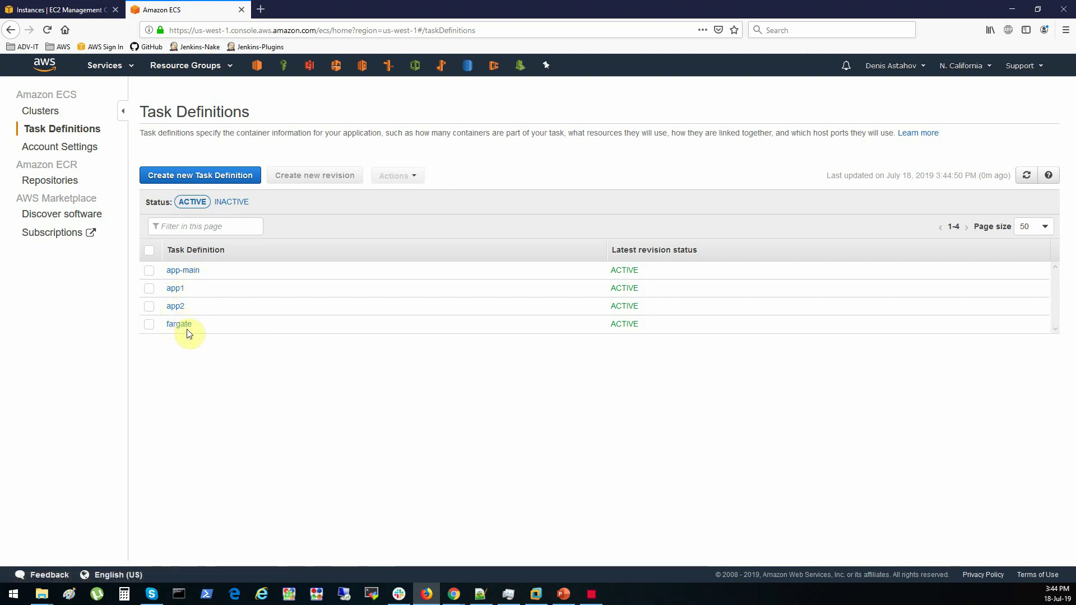
{"action": "left_click", "coordinate": [40, 111]}
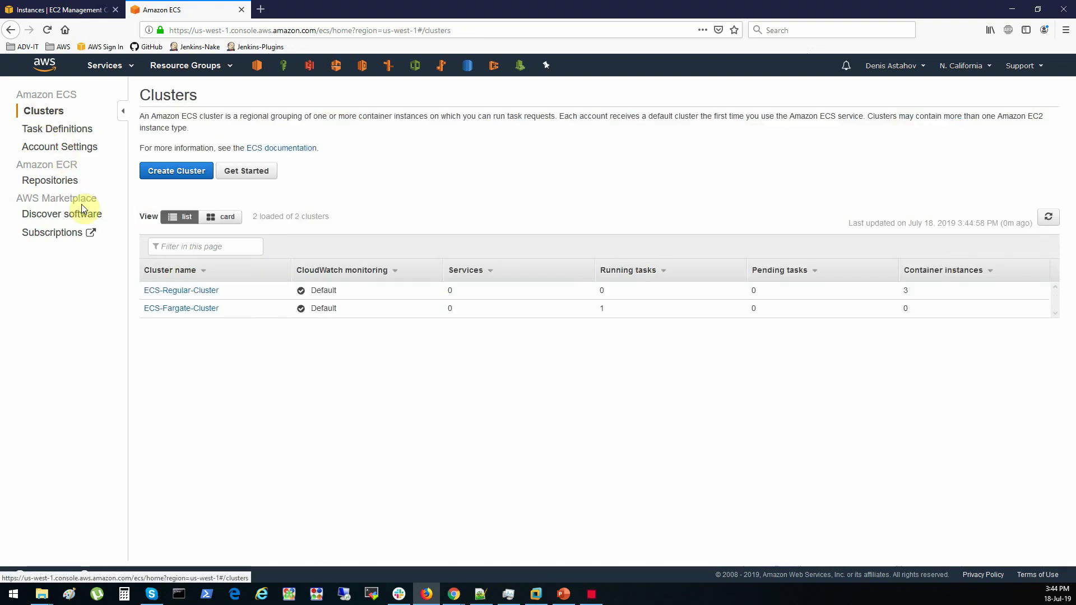
{"action": "left_click", "coordinate": [190, 308]}
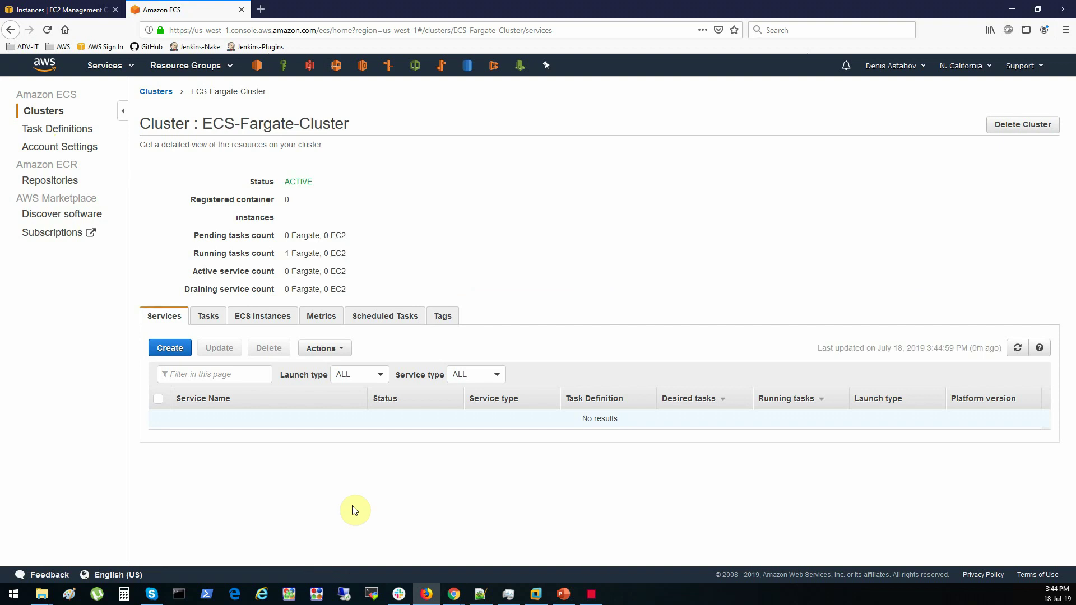
{"action": "left_click", "coordinate": [210, 318]}
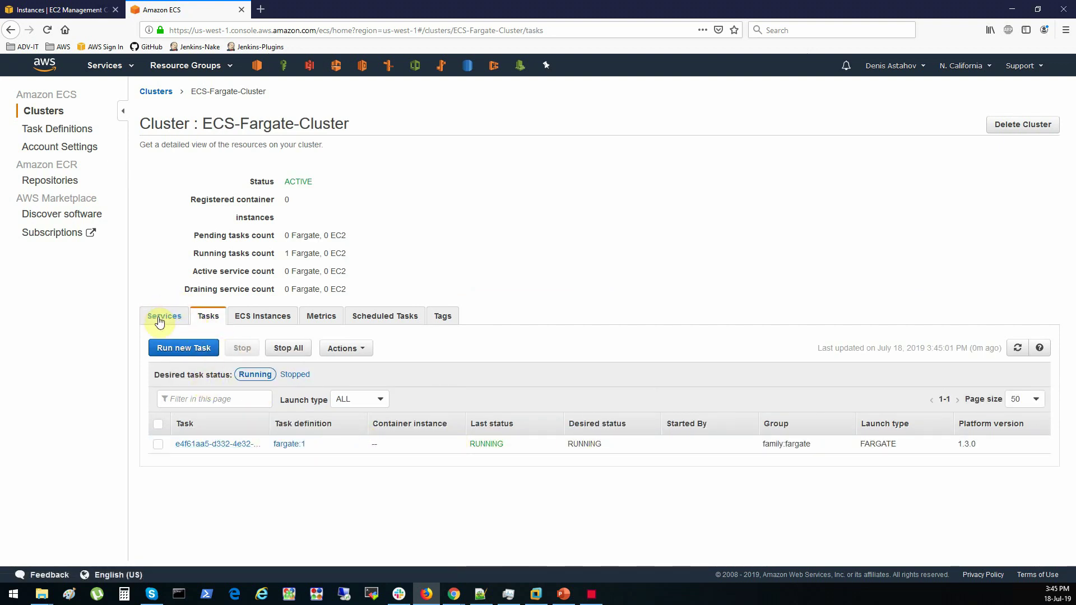
{"action": "left_click", "coordinate": [158, 445]}
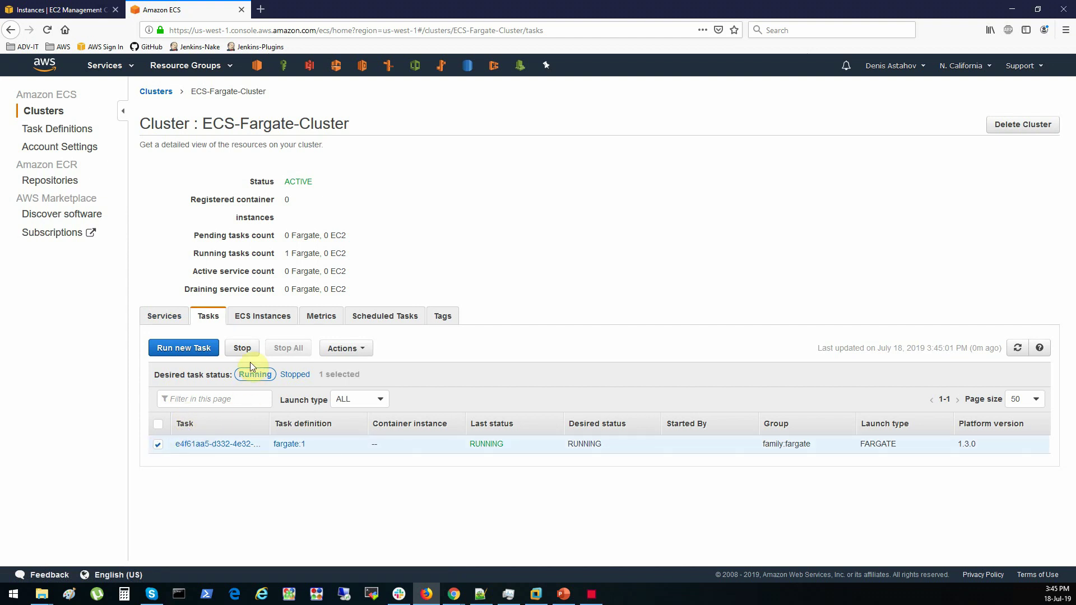
Start creating a service in ECS-Fargate-Cluster with the FARGATE launch type and the fargate task definition, revision 1 (latest).
{"action": "left_click", "coordinate": [167, 319]}
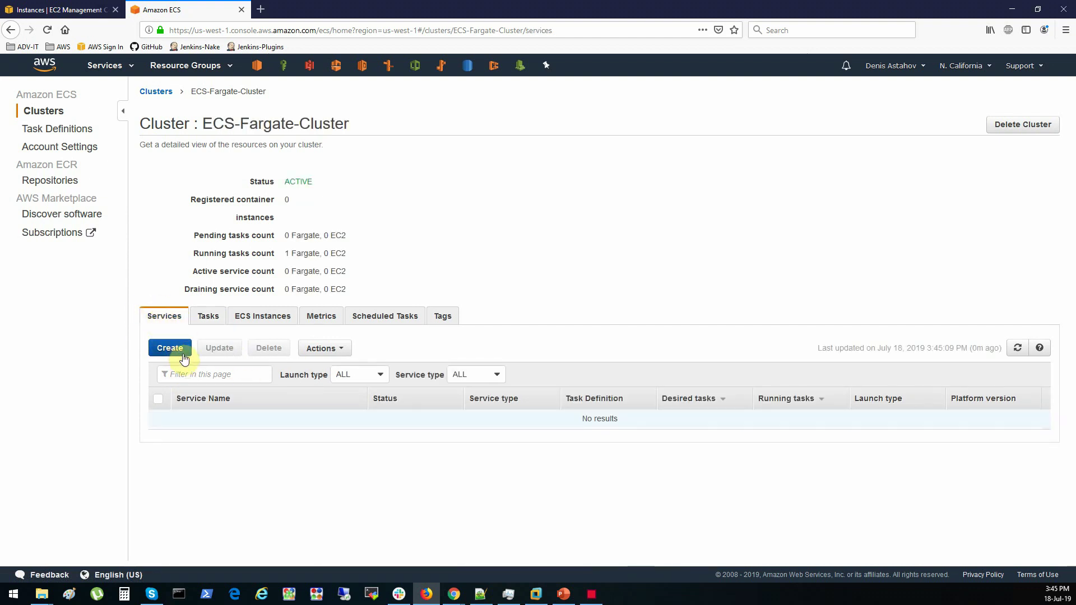
{"action": "left_click", "coordinate": [170, 349]}
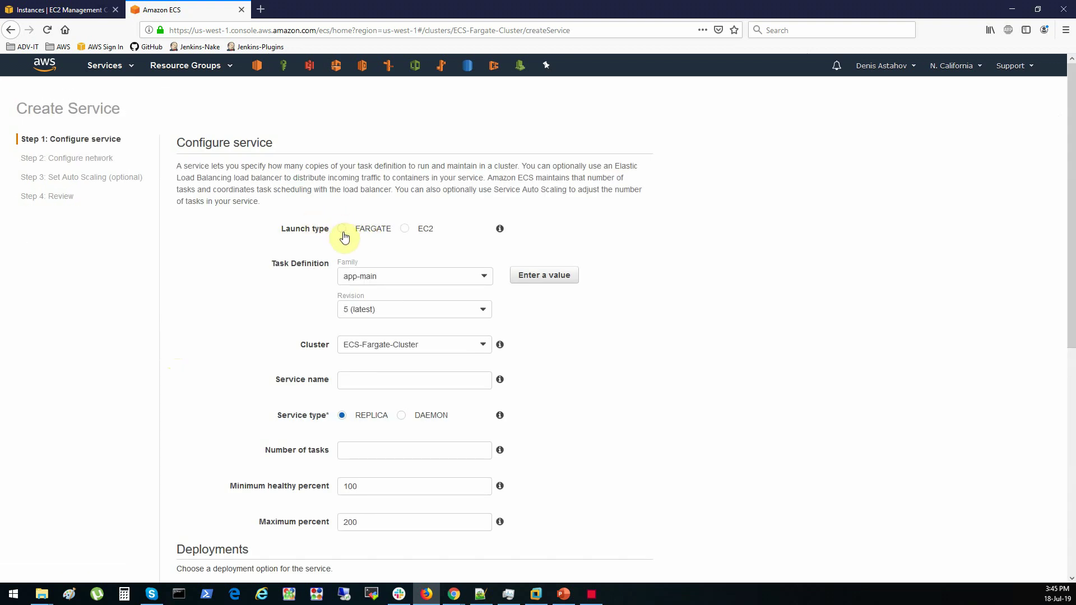
{"action": "left_click", "coordinate": [343, 230]}
{"action": "left_click", "coordinate": [371, 280]}
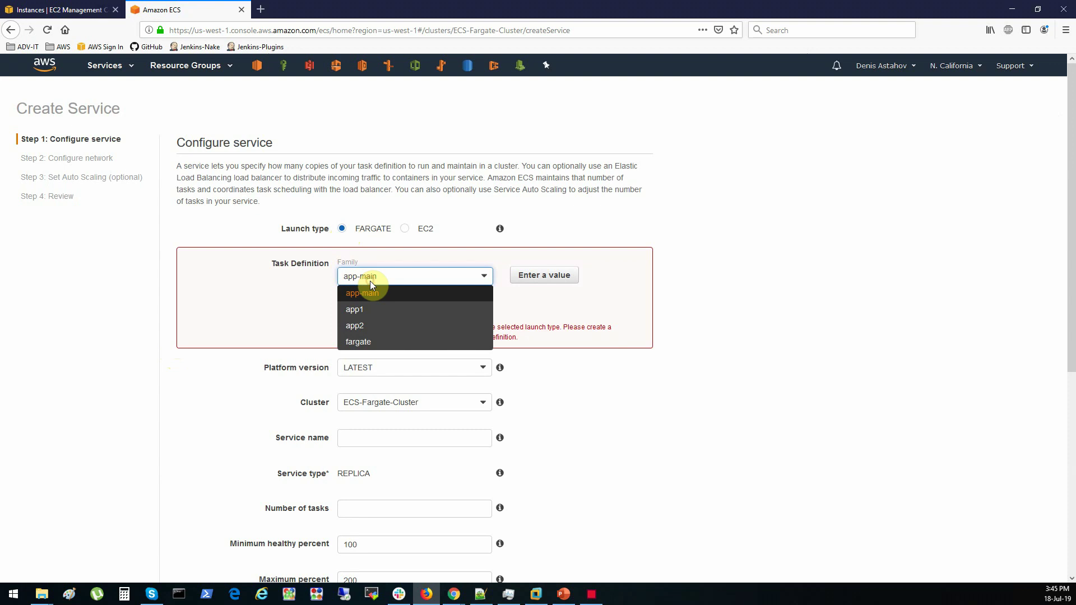
{"action": "left_click", "coordinate": [368, 343]}
{"action": "left_click", "coordinate": [393, 311]}
{"action": "left_click", "coordinate": [392, 312]}
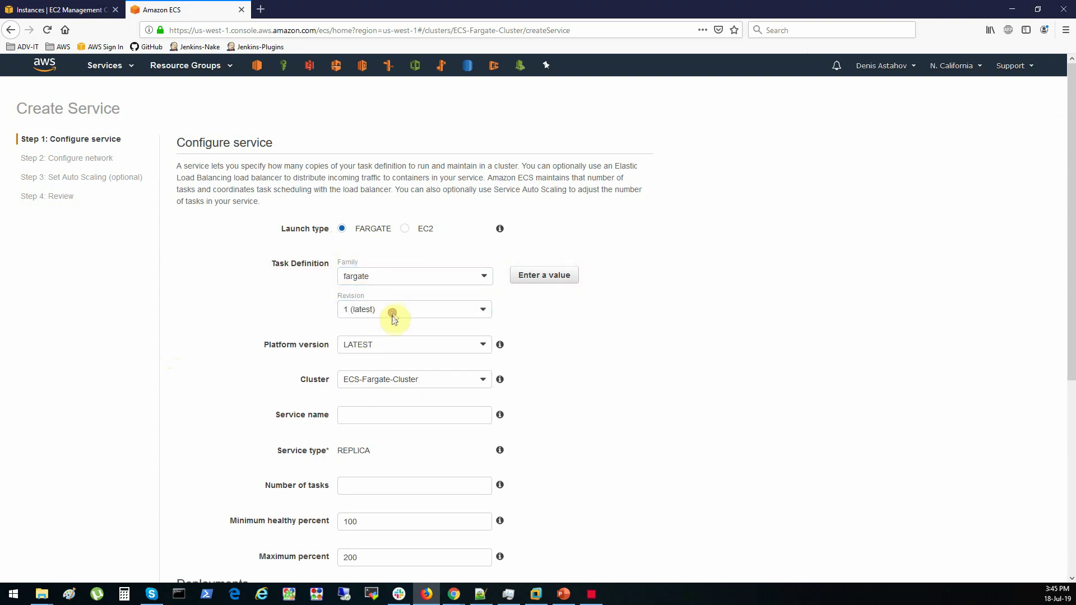
Name the service fargate-service, set the number of tasks to 2, and proceed to the network configuration.
{"action": "left_click", "coordinate": [417, 413]}
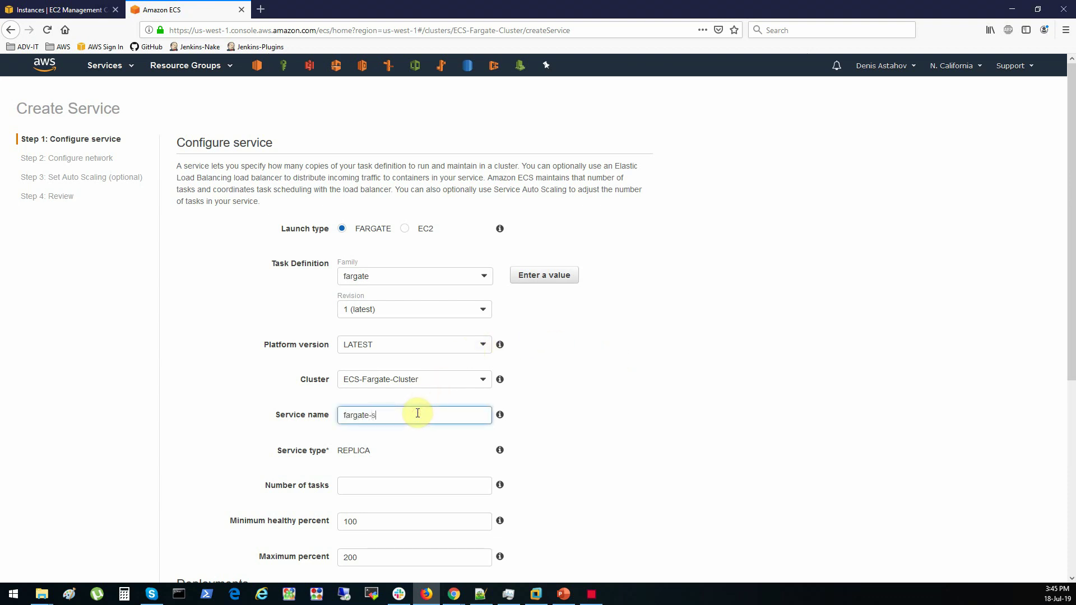
{"action": "left_click", "coordinate": [562, 435]}
{"action": "left_click", "coordinate": [449, 482]}
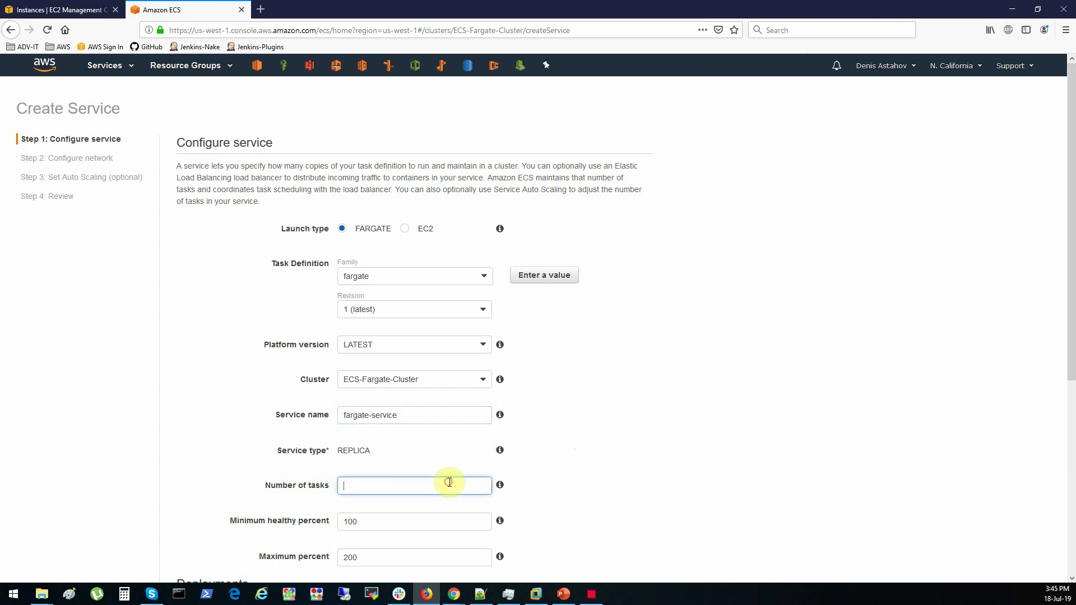
{"action": "type", "text": "2"}
{"action": "left_click", "coordinate": [584, 486]}
{"action": "scroll", "coordinate": [643, 448], "scroll_direction": "down", "scroll_amount": 5}
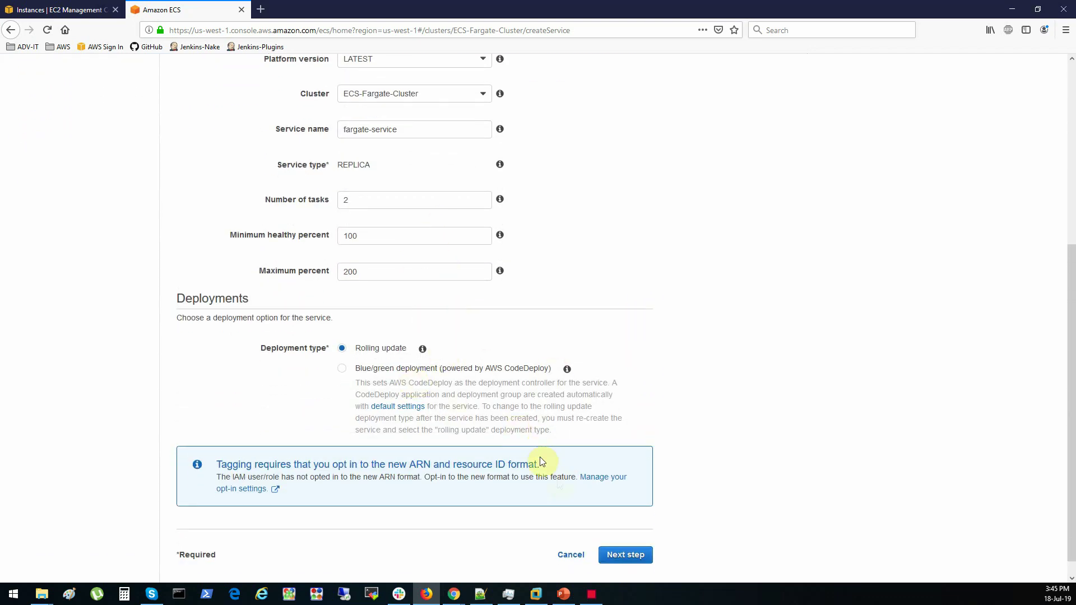
{"action": "scroll", "coordinate": [567, 488], "scroll_direction": "down", "scroll_amount": 1}
{"action": "left_click", "coordinate": [623, 536]}
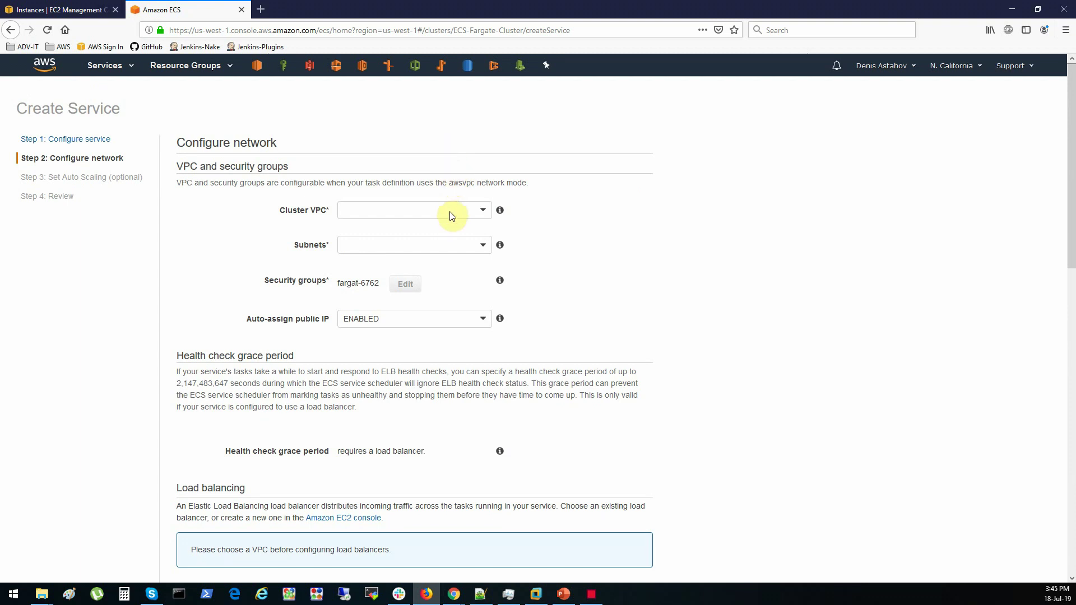
Choose cluster VPC vpc-5a1a693e (172.31.0.0/16) and add its subnets subnet-4b87a613 in us-west-1b and subnet-52140336 in us-west-1c.
{"action": "left_click", "coordinate": [452, 216]}
{"action": "left_click", "coordinate": [433, 228]}
{"action": "left_click", "coordinate": [395, 245]}
{"action": "left_click", "coordinate": [389, 272]}
{"action": "left_click", "coordinate": [388, 295]}
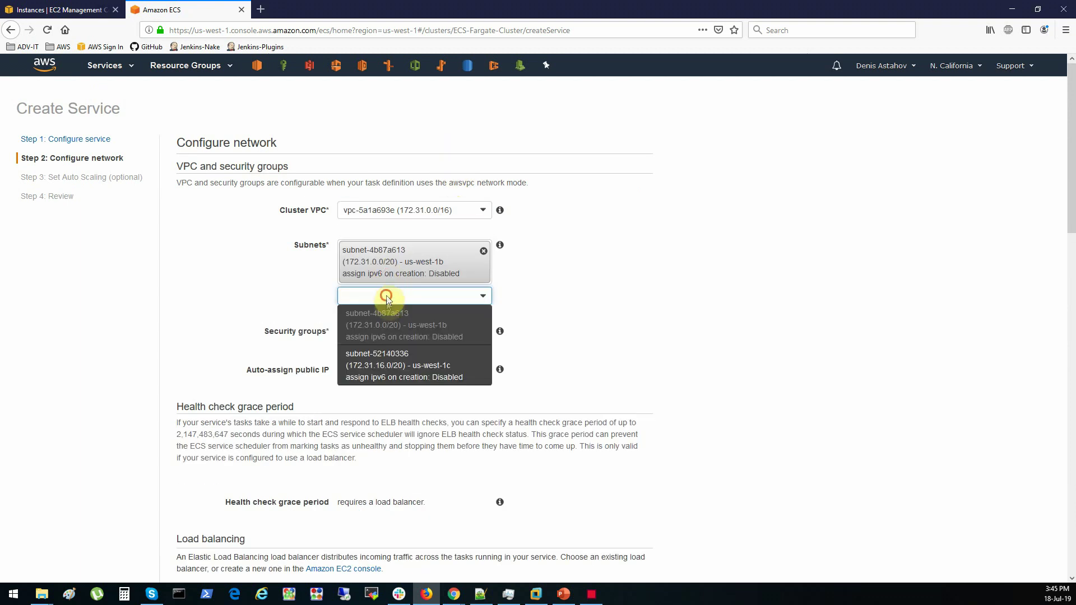
{"action": "left_click", "coordinate": [390, 377]}
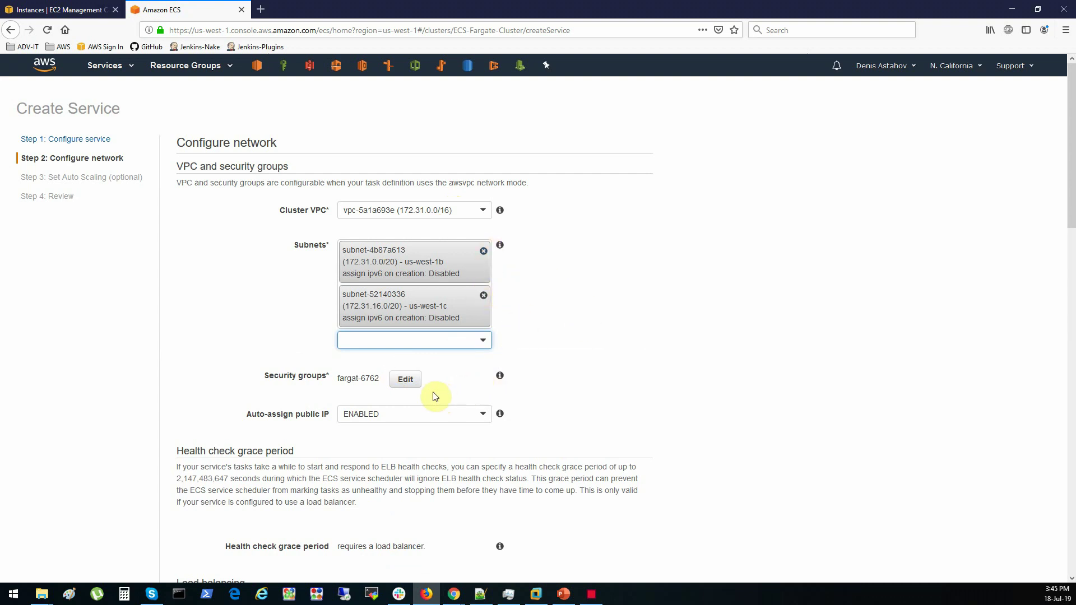
Assign the existing security group SSH-HTTP-RDP to the service and save the choice.
{"action": "left_click", "coordinate": [406, 381]}
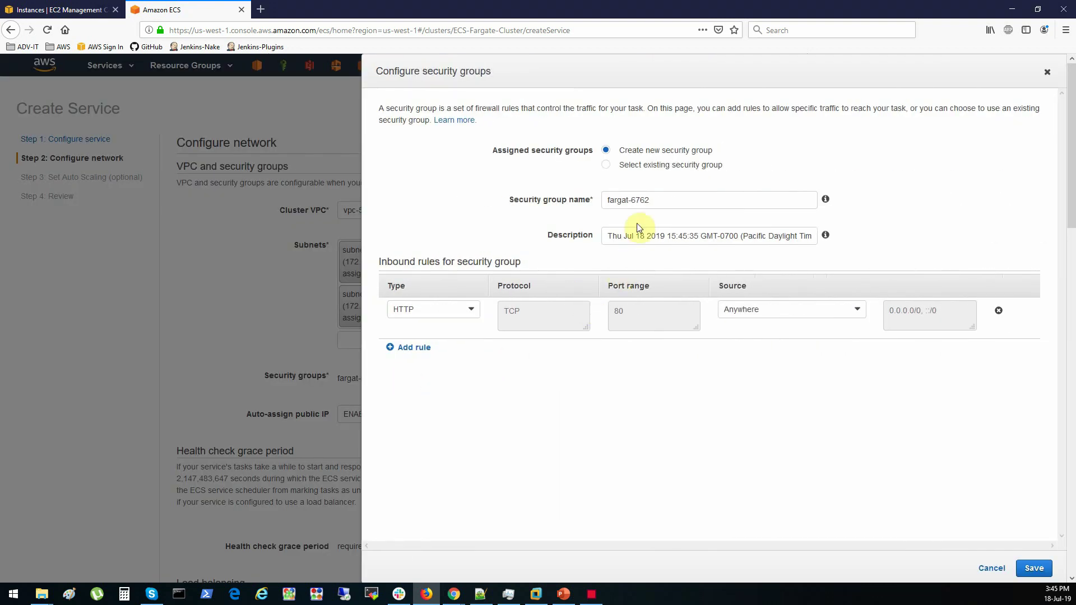
{"action": "left_click", "coordinate": [608, 167]}
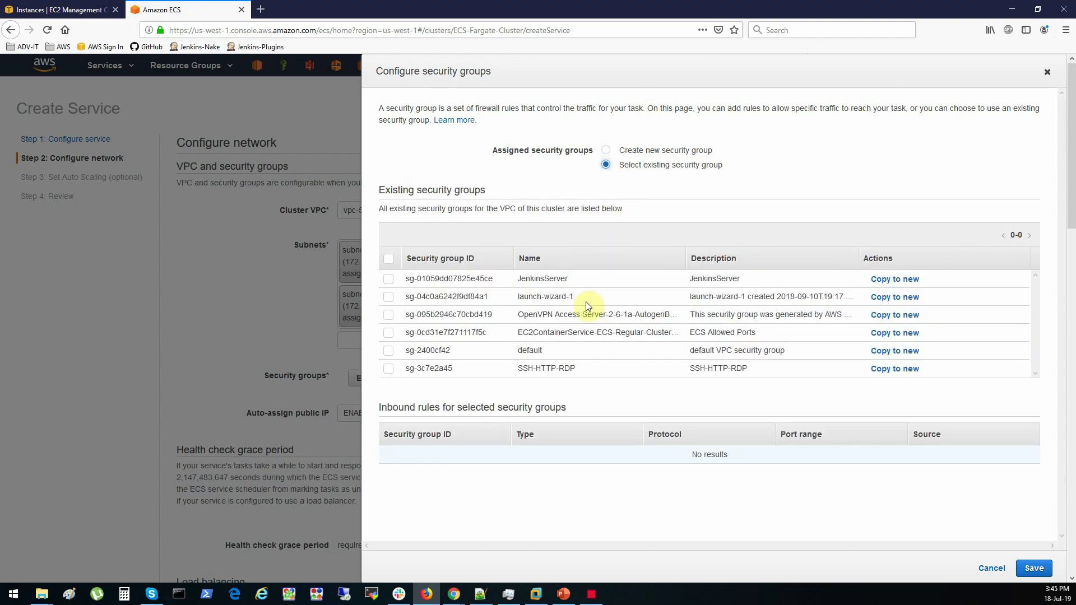
{"action": "left_click", "coordinate": [606, 150]}
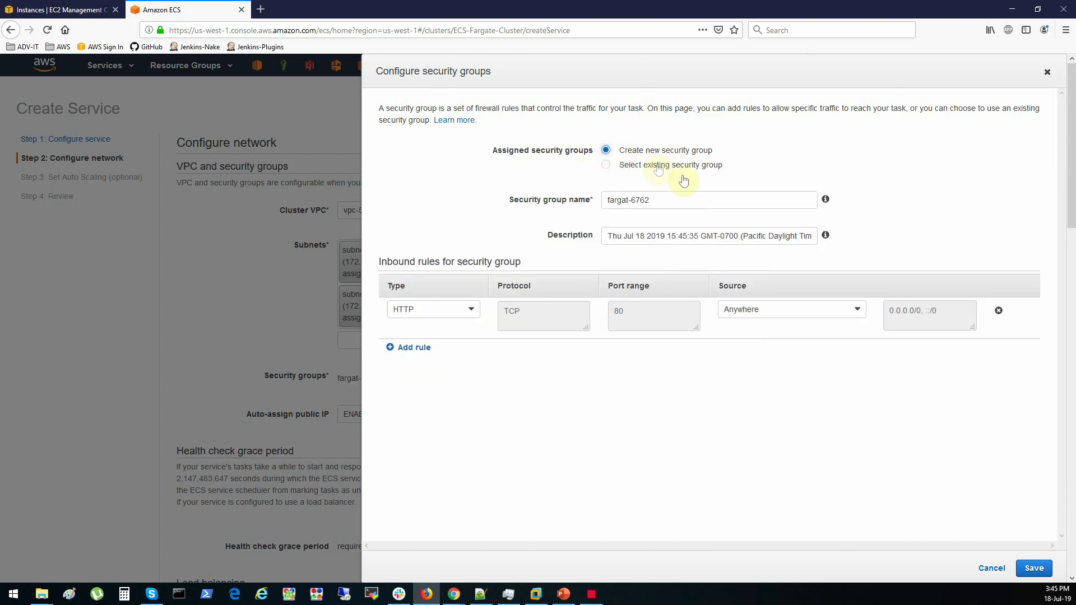
{"action": "left_click", "coordinate": [608, 169]}
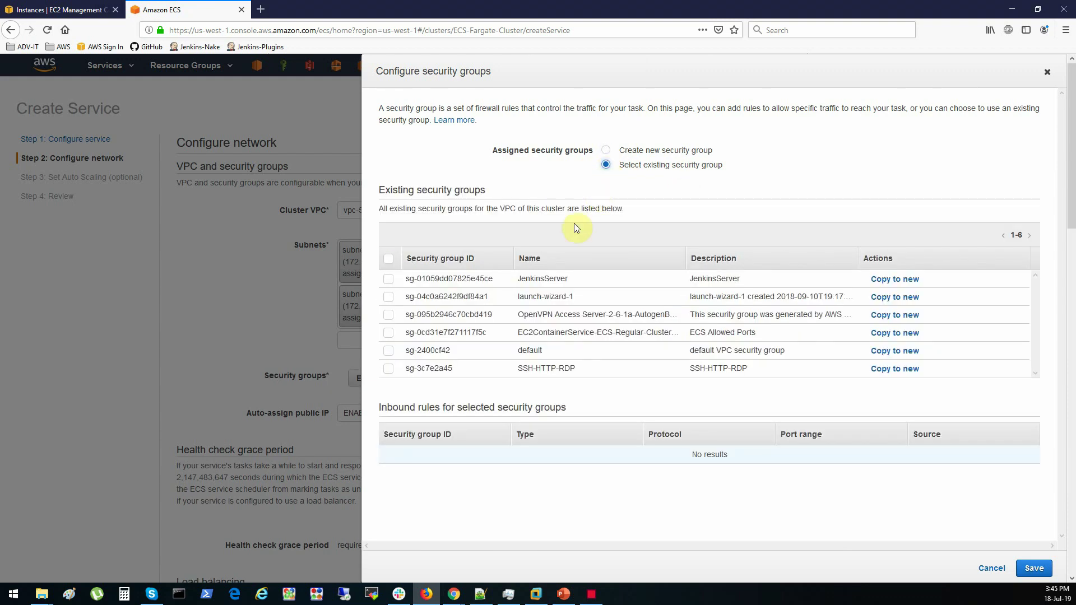
{"action": "left_click", "coordinate": [389, 369]}
{"action": "left_click_drag", "start_coordinate": [784, 473], "coordinate": [793, 473]}
{"action": "left_click", "coordinate": [1036, 568]}
Keep the load balancer type at None, disable service discovery integration, and proceed to the auto scaling settings.
{"action": "scroll", "coordinate": [549, 352], "scroll_direction": "down", "scroll_amount": 3}
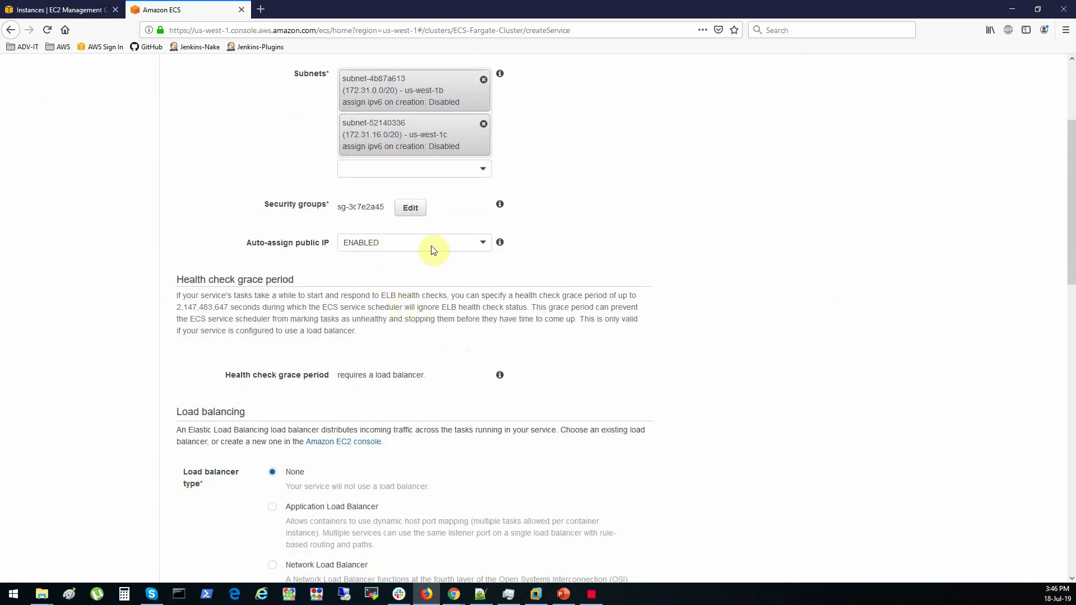
{"action": "scroll", "coordinate": [432, 250], "scroll_direction": "down", "scroll_amount": 2}
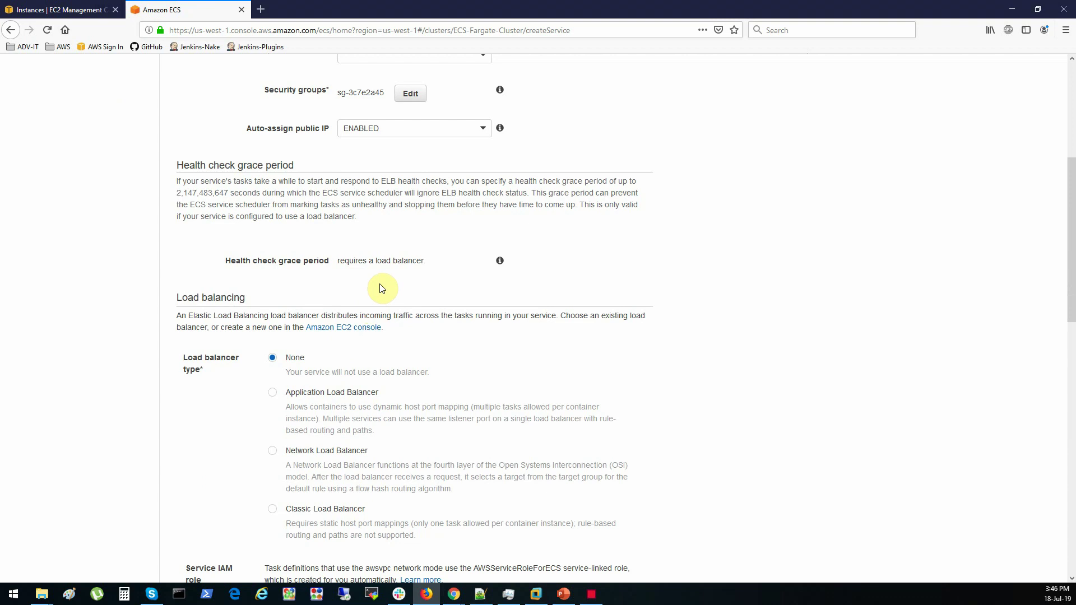
{"action": "scroll", "coordinate": [382, 288], "scroll_direction": "down", "scroll_amount": 2}
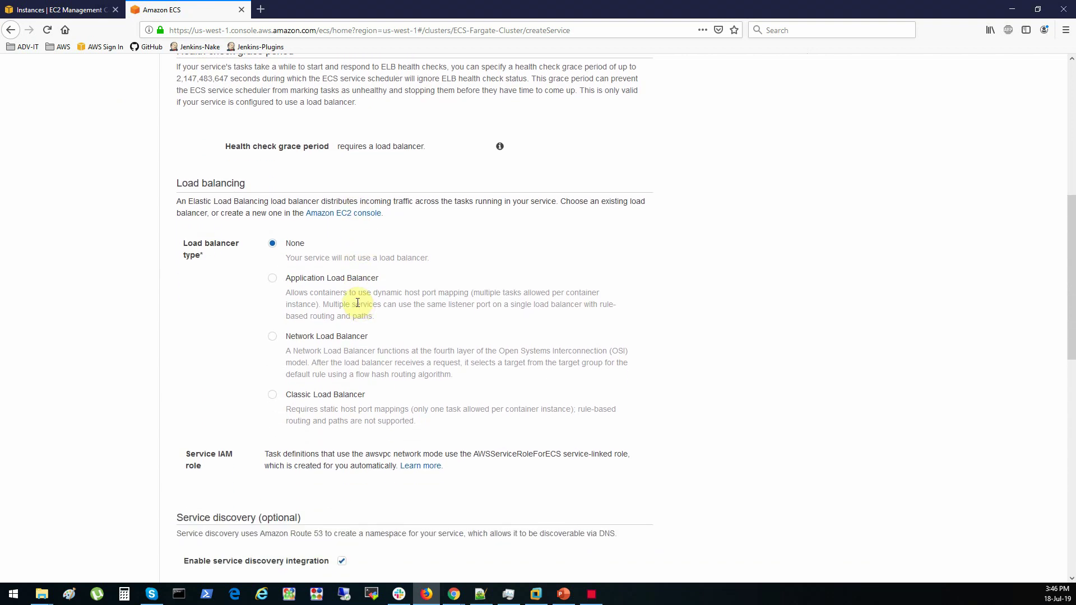
{"action": "scroll", "coordinate": [348, 301], "scroll_direction": "down", "scroll_amount": 4}
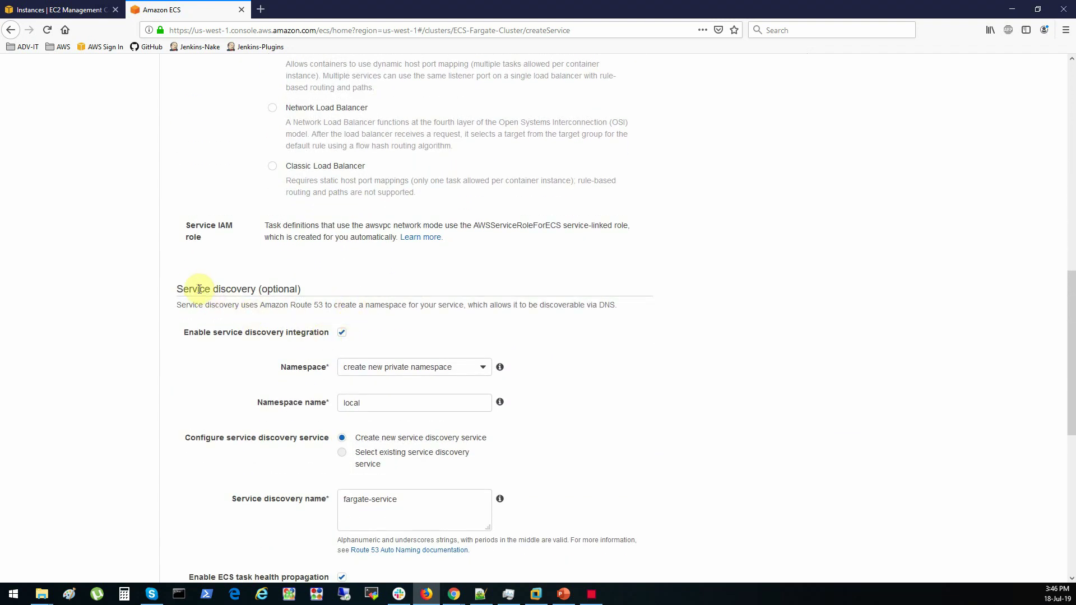
{"action": "left_click_drag", "start_coordinate": [176, 290], "coordinate": [306, 297]}
{"action": "left_click", "coordinate": [302, 292]}
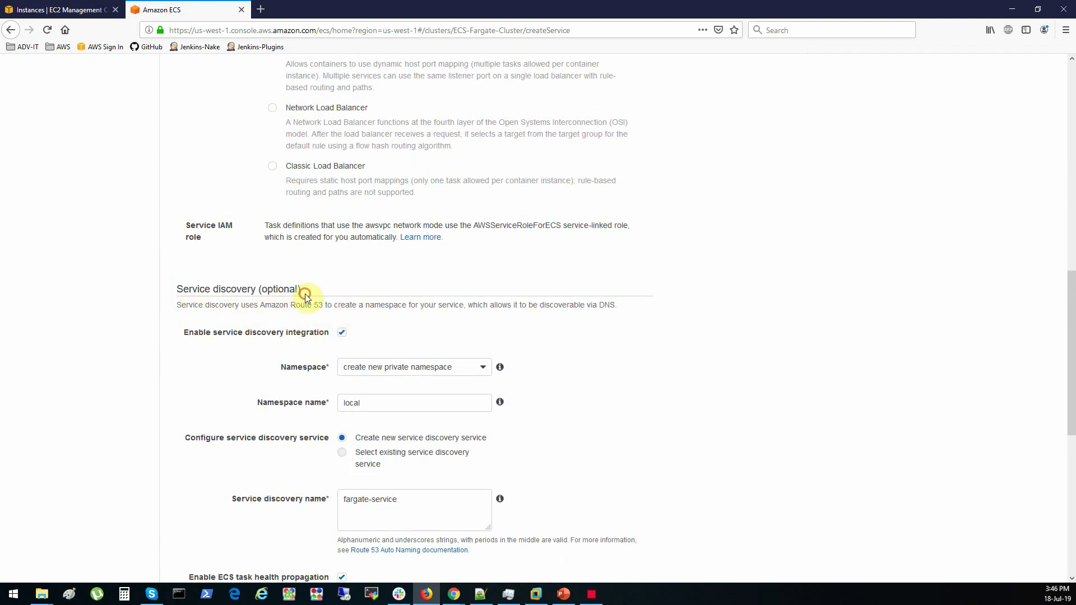
{"action": "left_click", "coordinate": [342, 332]}
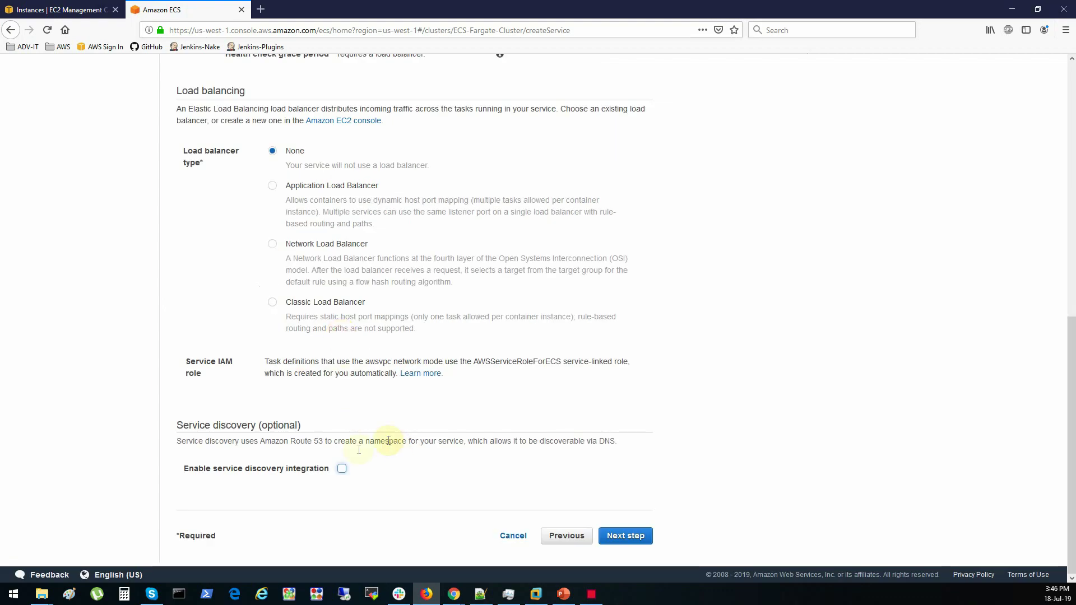
{"action": "scroll", "coordinate": [480, 404], "scroll_direction": "up", "scroll_amount": 6}
{"action": "scroll", "coordinate": [442, 279], "scroll_direction": "up", "scroll_amount": 2}
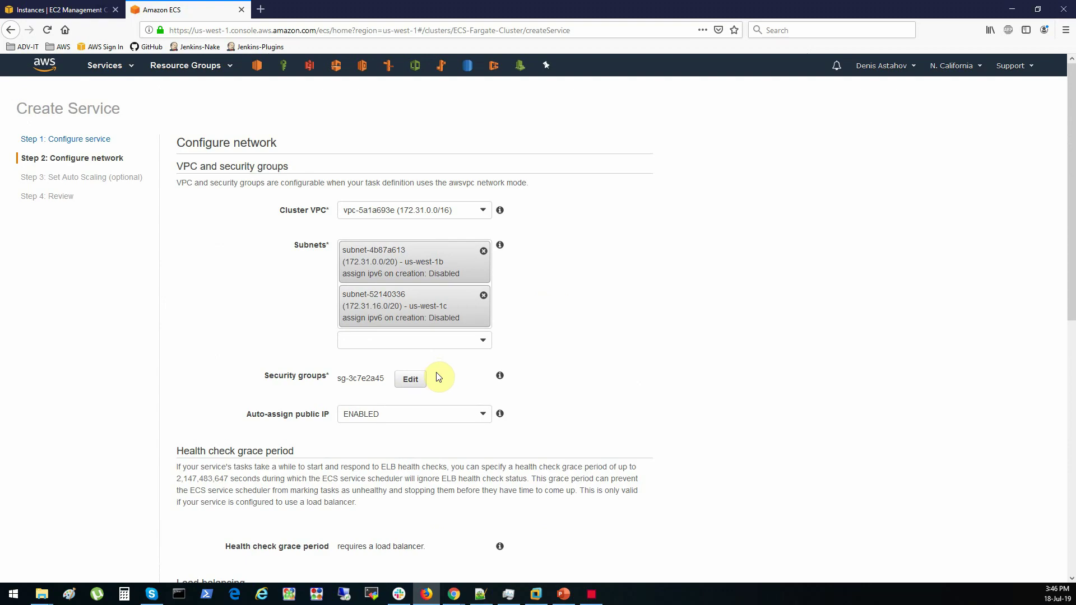
{"action": "scroll", "coordinate": [422, 399], "scroll_direction": "down", "scroll_amount": 7}
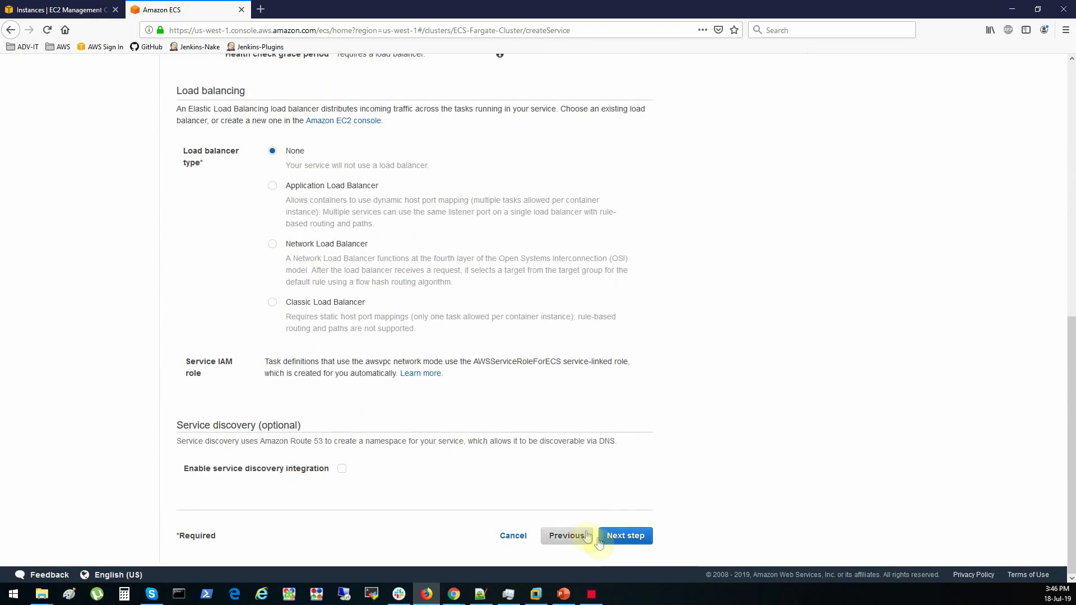
{"action": "left_click", "coordinate": [601, 537]}
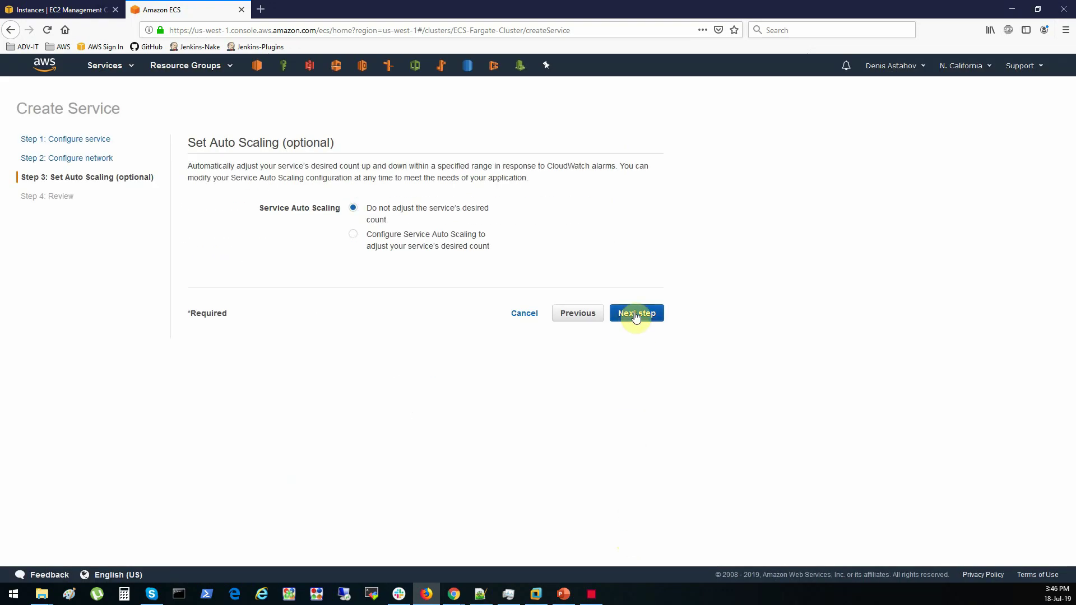
{"action": "left_click", "coordinate": [424, 242]}
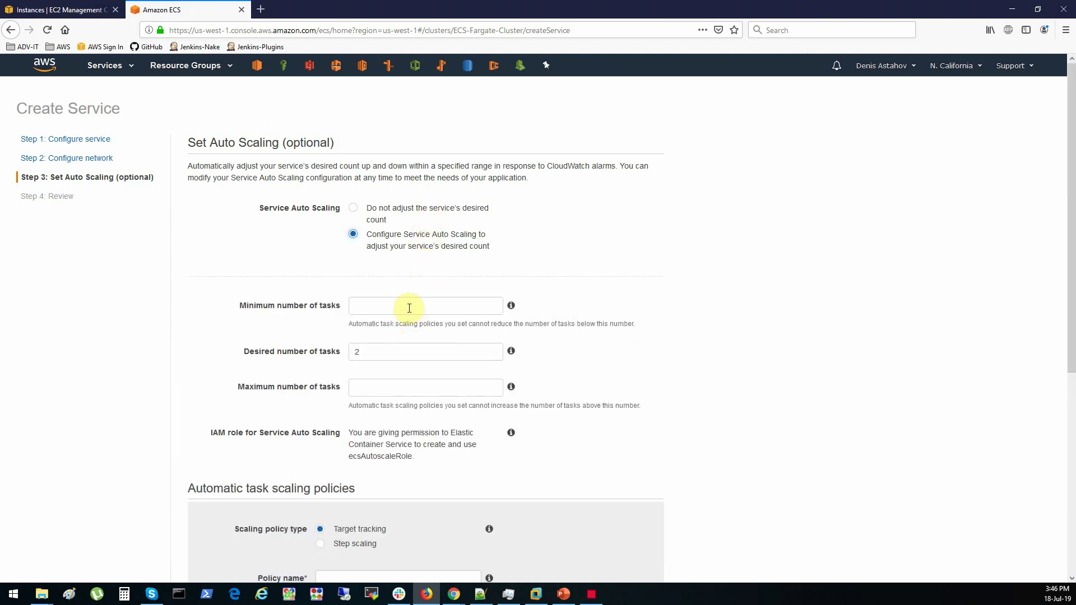
{"action": "scroll", "coordinate": [410, 308], "scroll_direction": "down", "scroll_amount": 4}
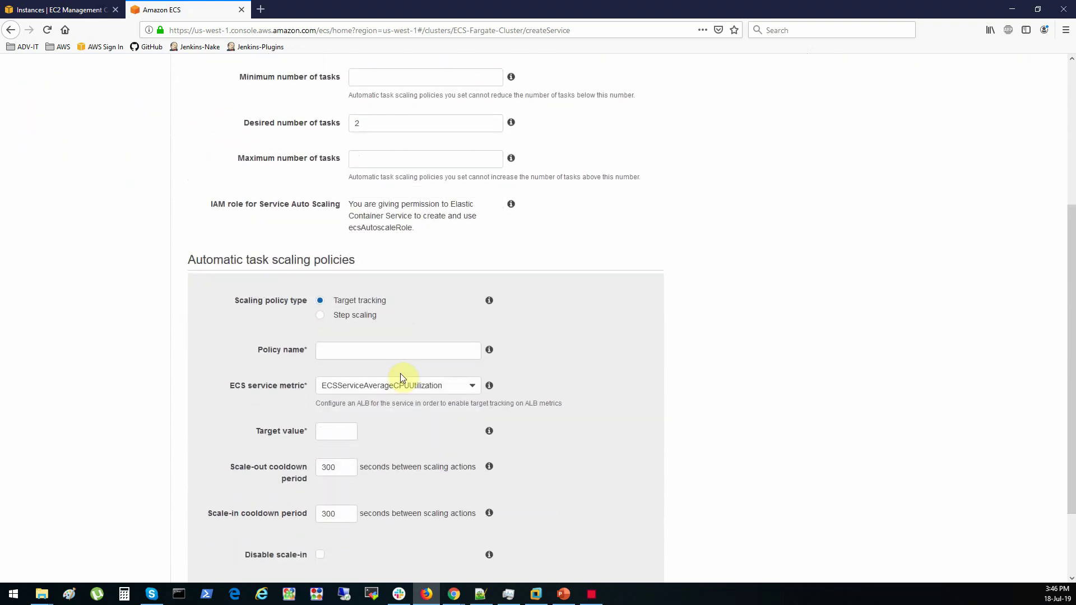
{"action": "scroll", "coordinate": [401, 379], "scroll_direction": "down", "scroll_amount": 2}
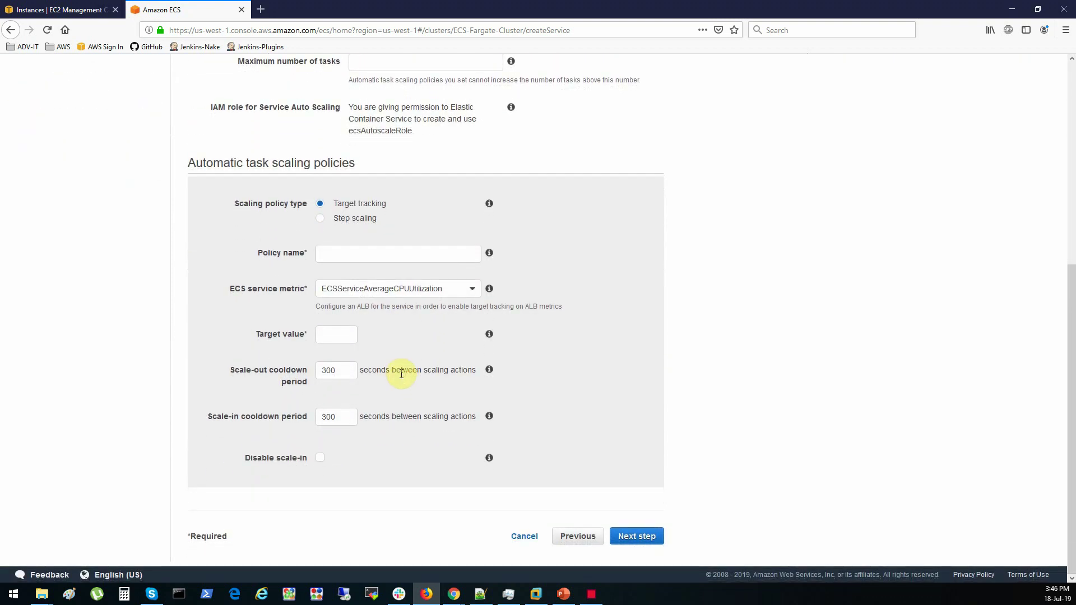
{"action": "scroll", "coordinate": [402, 374], "scroll_direction": "up", "scroll_amount": 6}
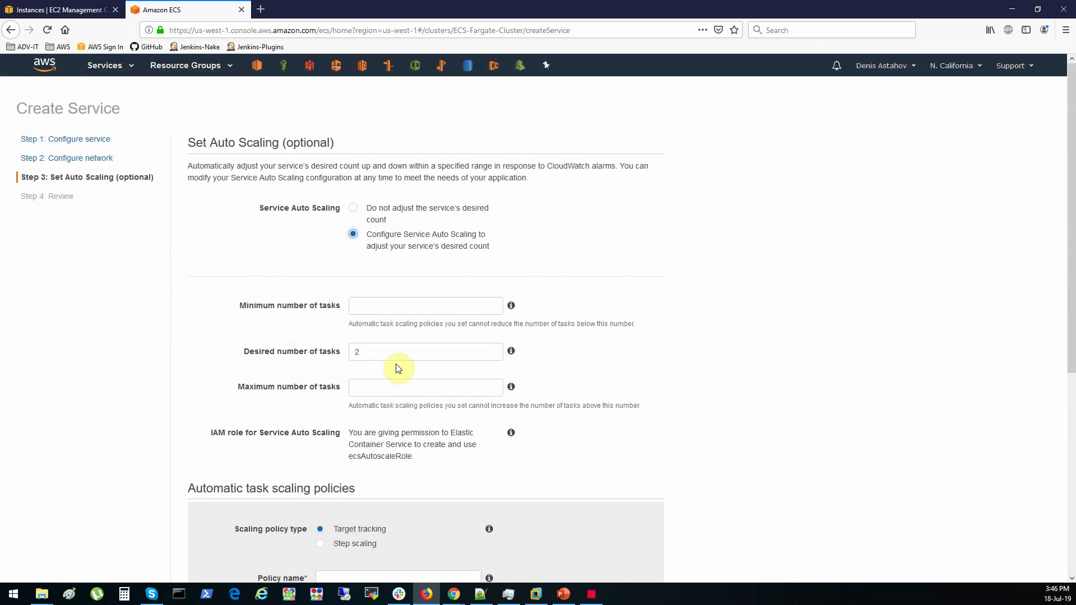
{"action": "left_click", "coordinate": [353, 208]}
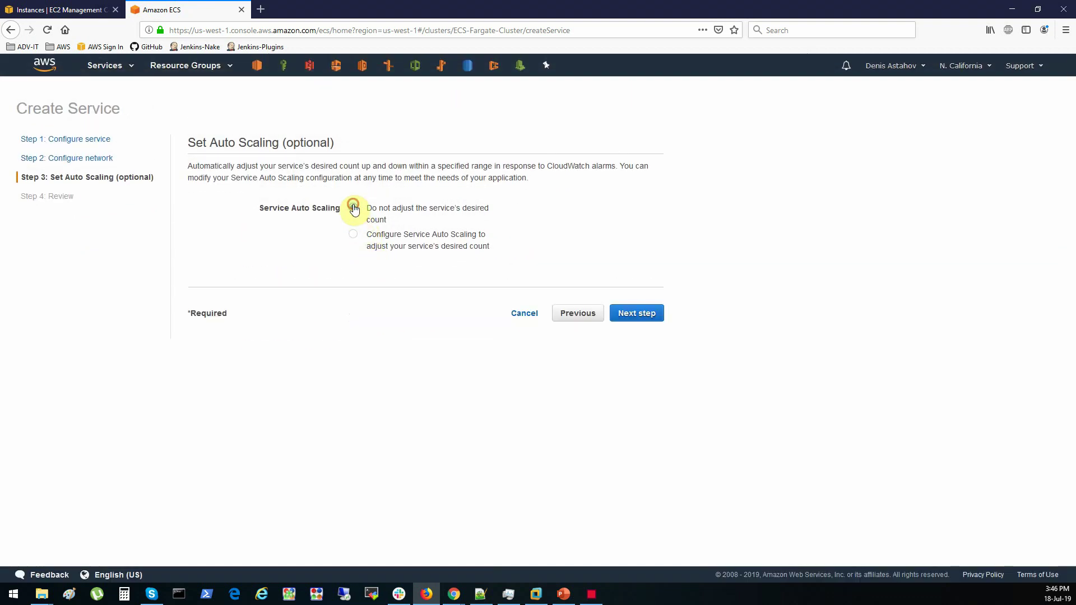
Proceed without adjusting the service's desired count, review the service settings, and create the service.
{"action": "left_click", "coordinate": [647, 316]}
{"action": "left_click_drag", "start_coordinate": [325, 288], "coordinate": [344, 288]}
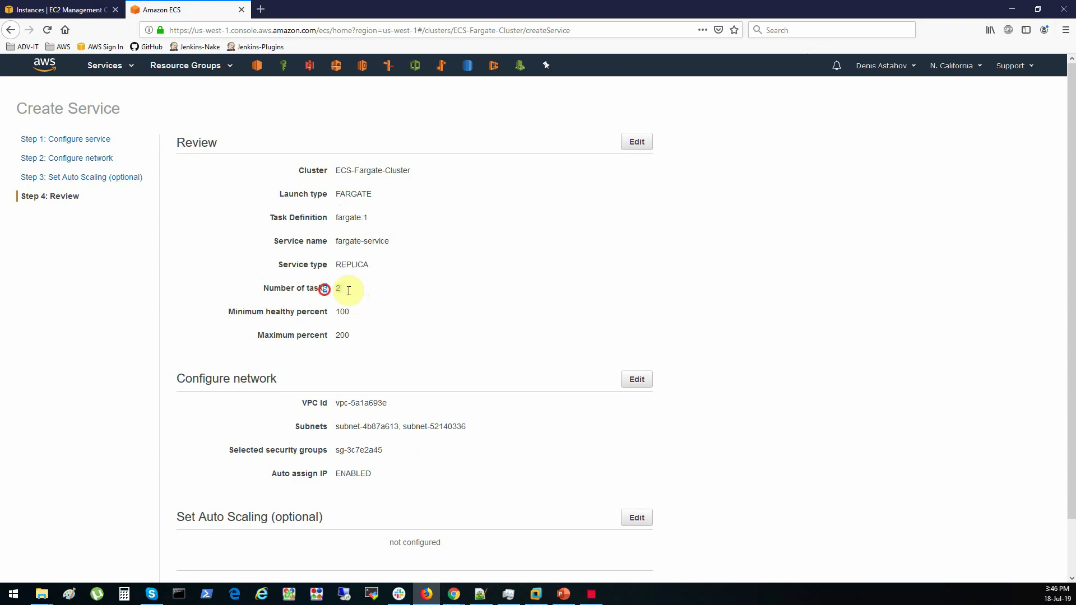
{"action": "scroll", "coordinate": [481, 332], "scroll_direction": "down", "scroll_amount": 2}
{"action": "left_click", "coordinate": [630, 540]}
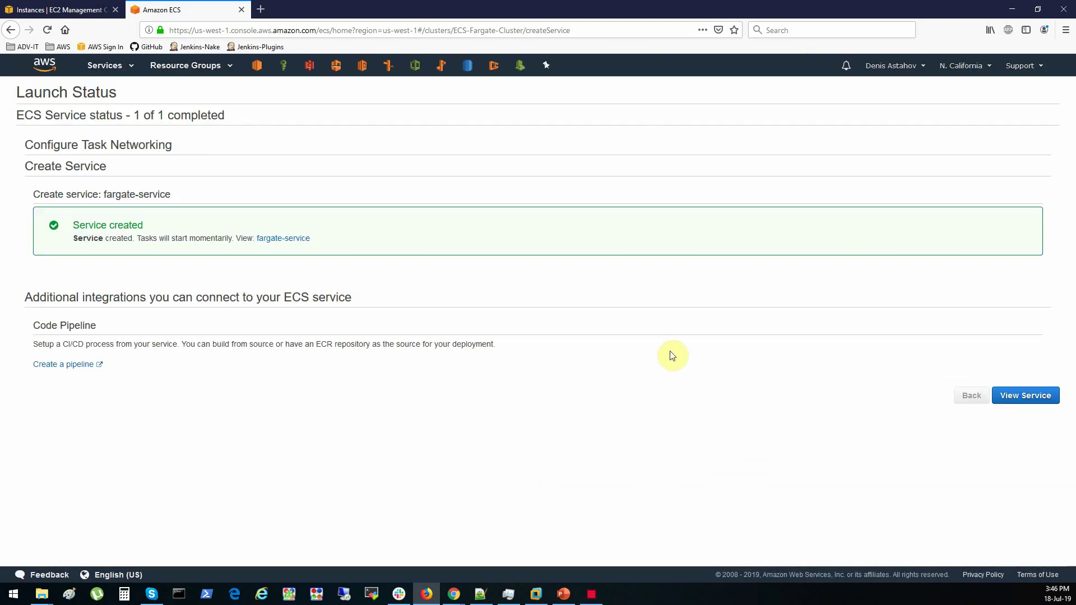
Open the new fargate-service, check its entries in the ECS-Fargate-Cluster and the cluster list, and view the service's network access details.
{"action": "left_click", "coordinate": [1026, 396]}
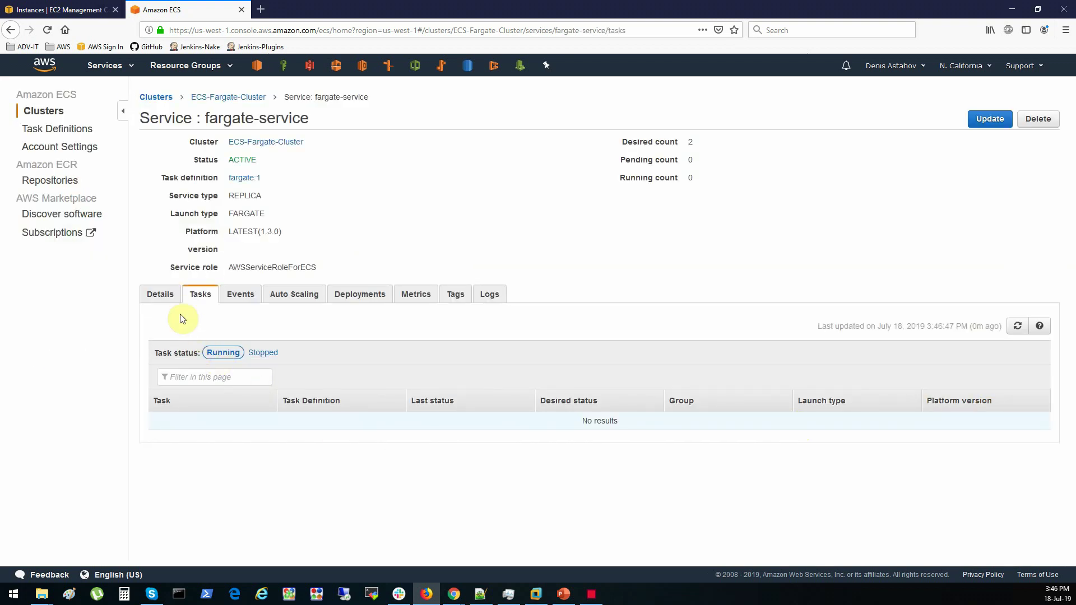
{"action": "left_click", "coordinate": [220, 98]}
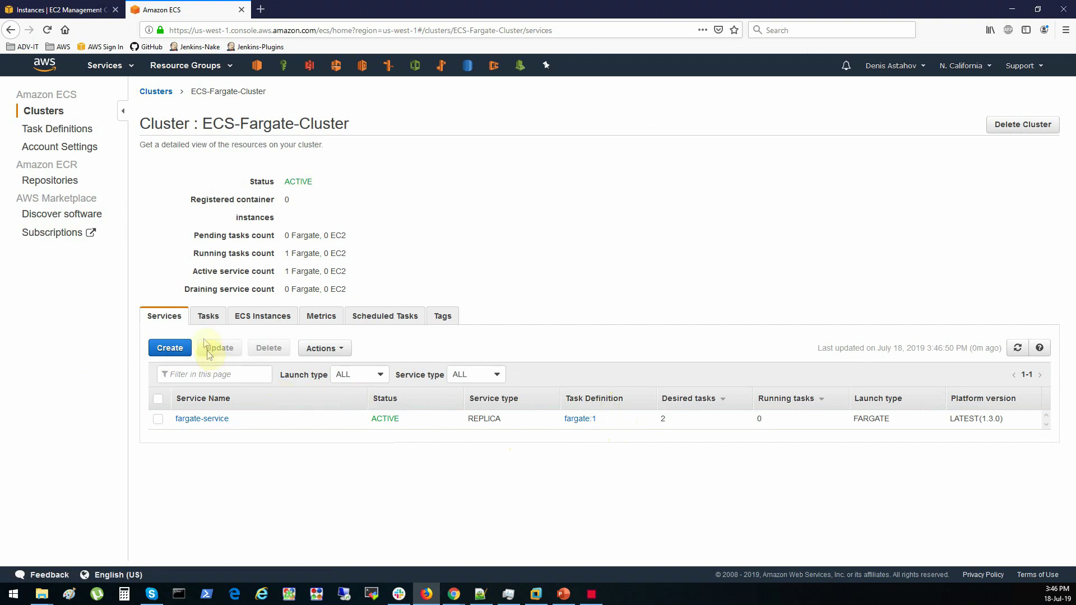
{"action": "left_click", "coordinate": [156, 94]}
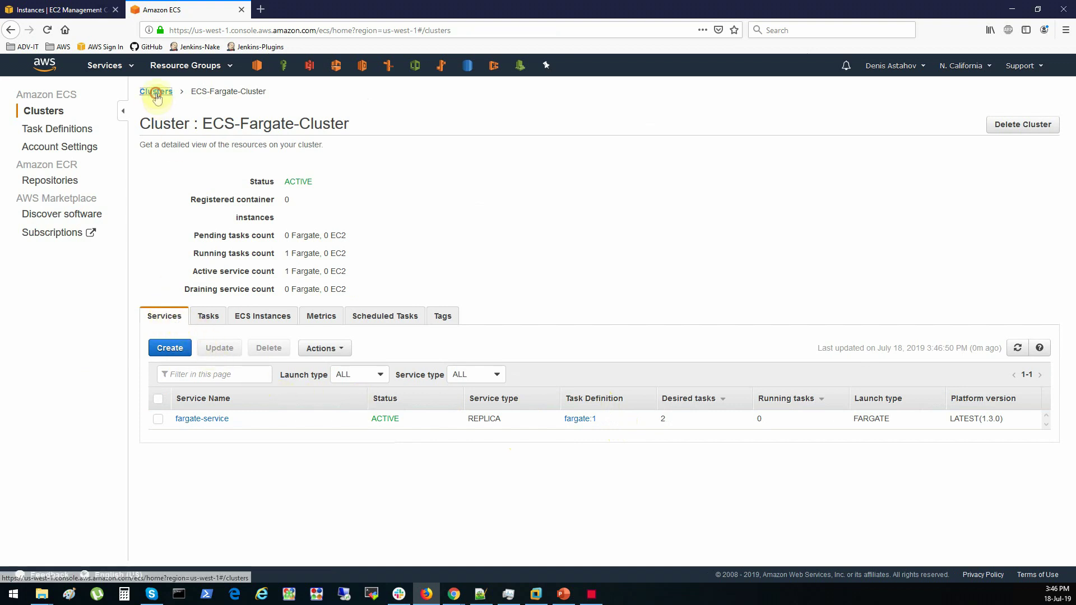
{"action": "left_click", "coordinate": [444, 307]}
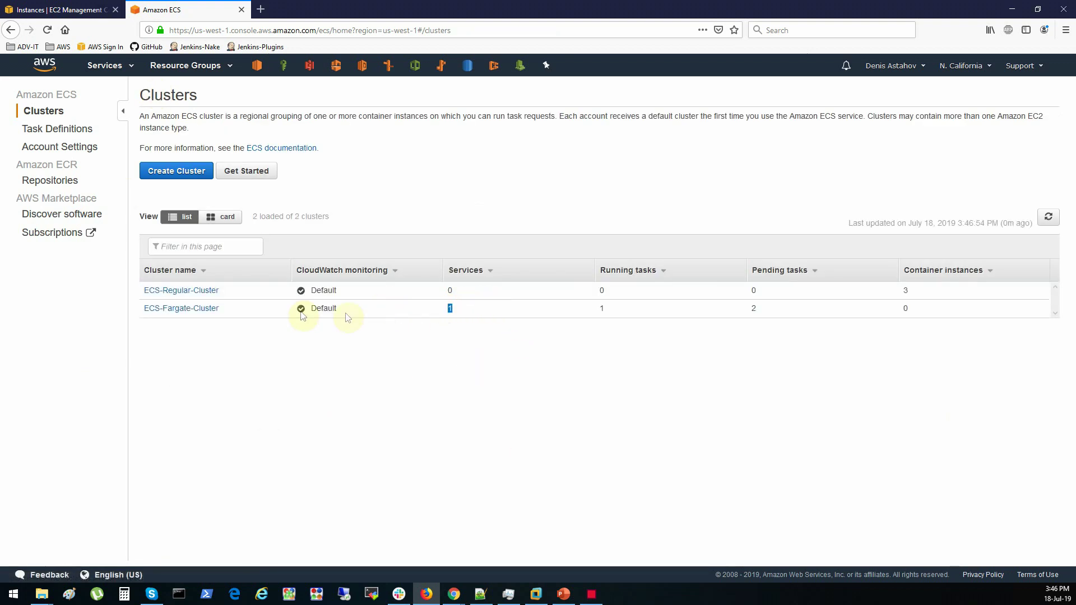
{"action": "left_click", "coordinate": [196, 308]}
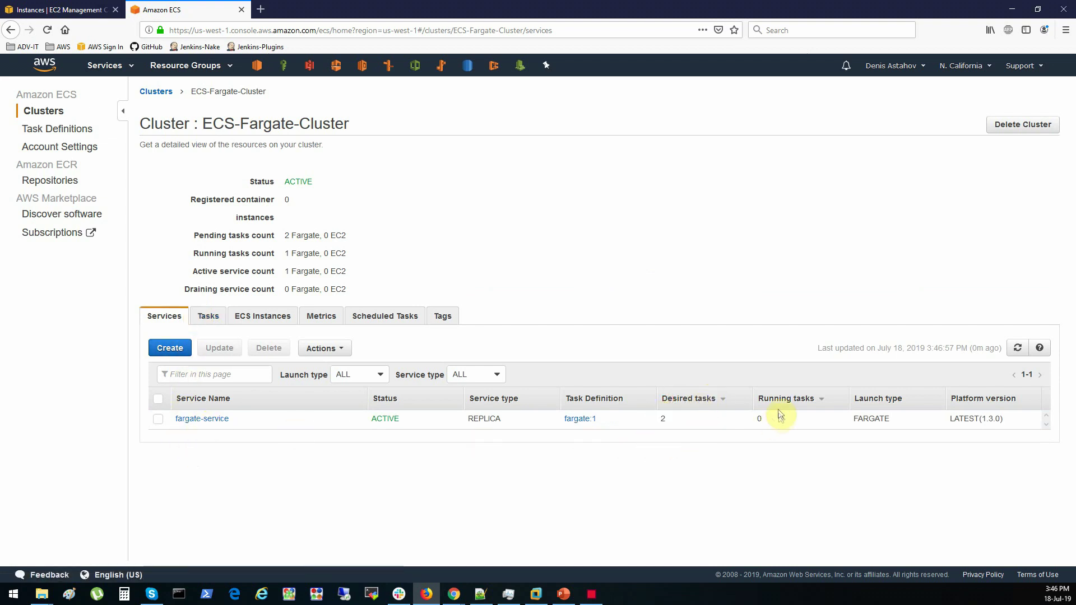
{"action": "left_click", "coordinate": [207, 423]}
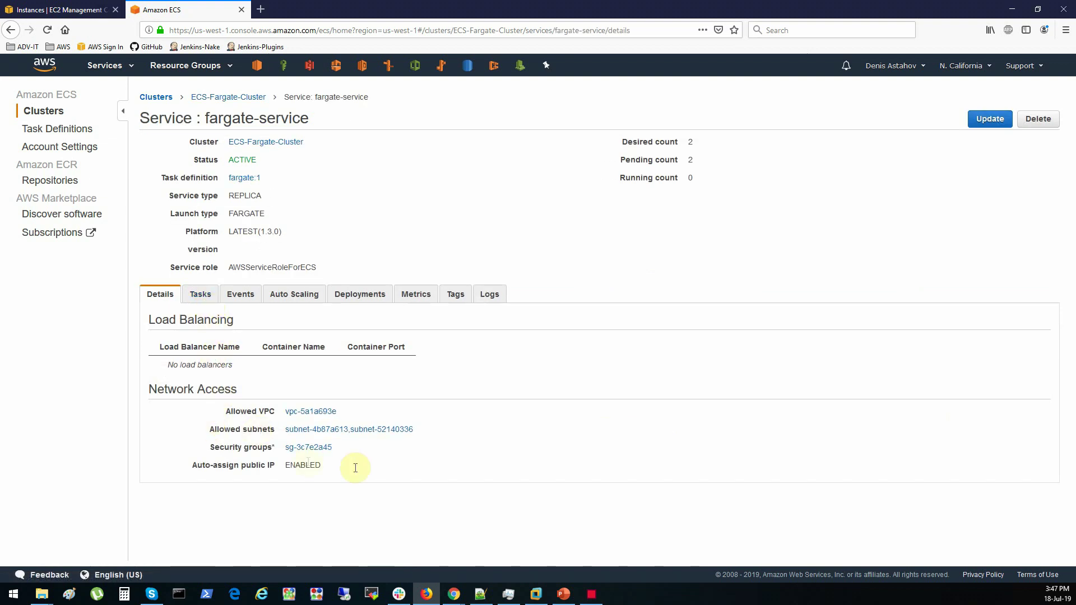
View the tasks of fargate-service and refresh the list repeatedly to follow their startup status.
{"action": "left_click", "coordinate": [203, 297]}
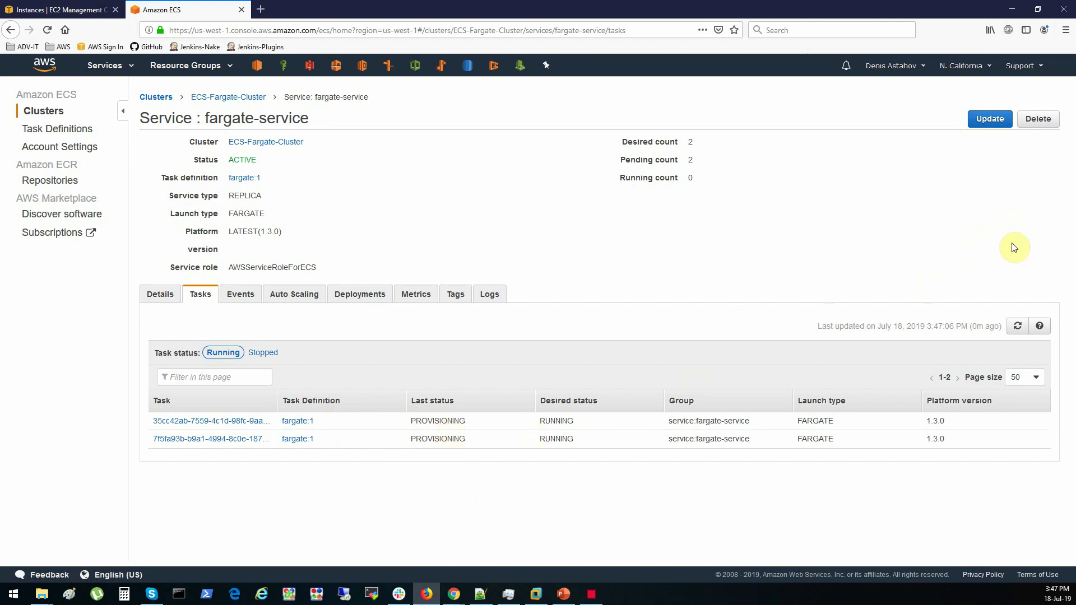
{"action": "left_click", "coordinate": [1018, 327]}
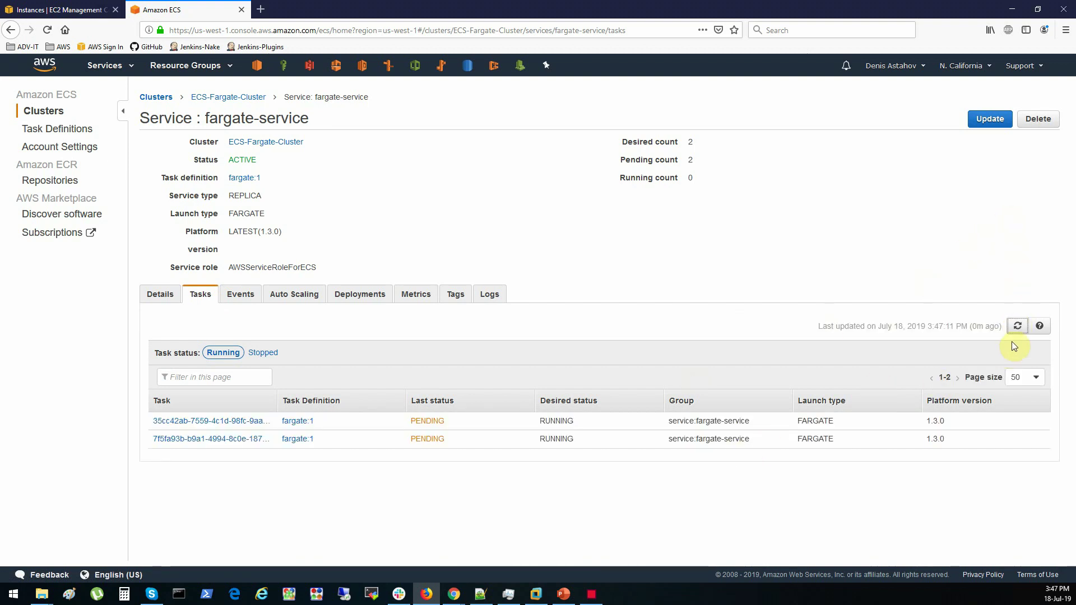
{"action": "left_click", "coordinate": [1020, 327]}
{"action": "left_click", "coordinate": [1019, 330]}
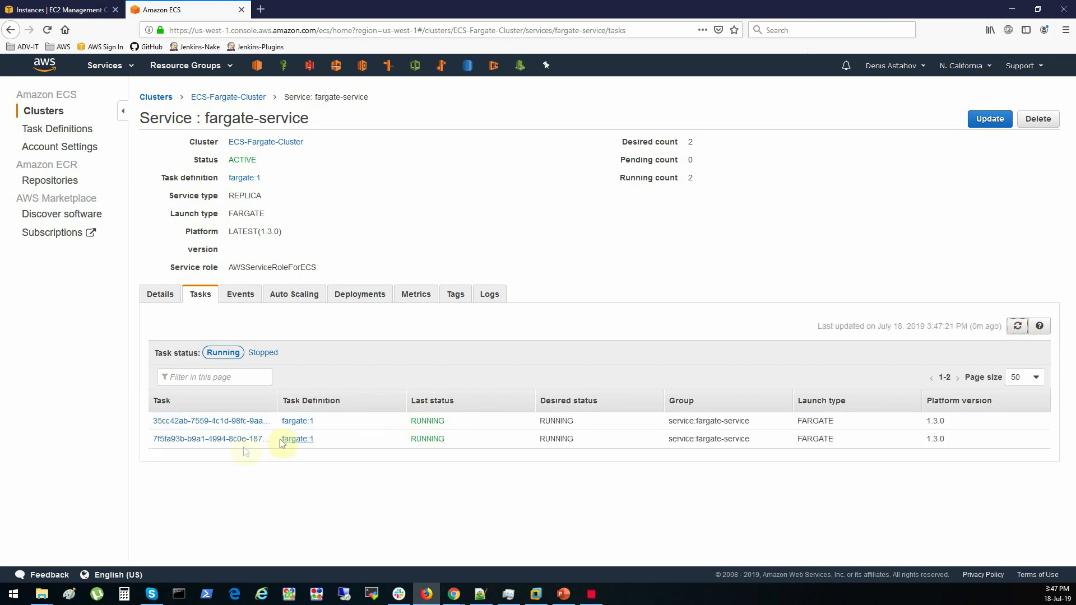
Copy the public IP 13.57.36.161 from task 7f5fa93b, load it in a new browser tab, and close that tab.
{"action": "left_click", "coordinate": [196, 440]}
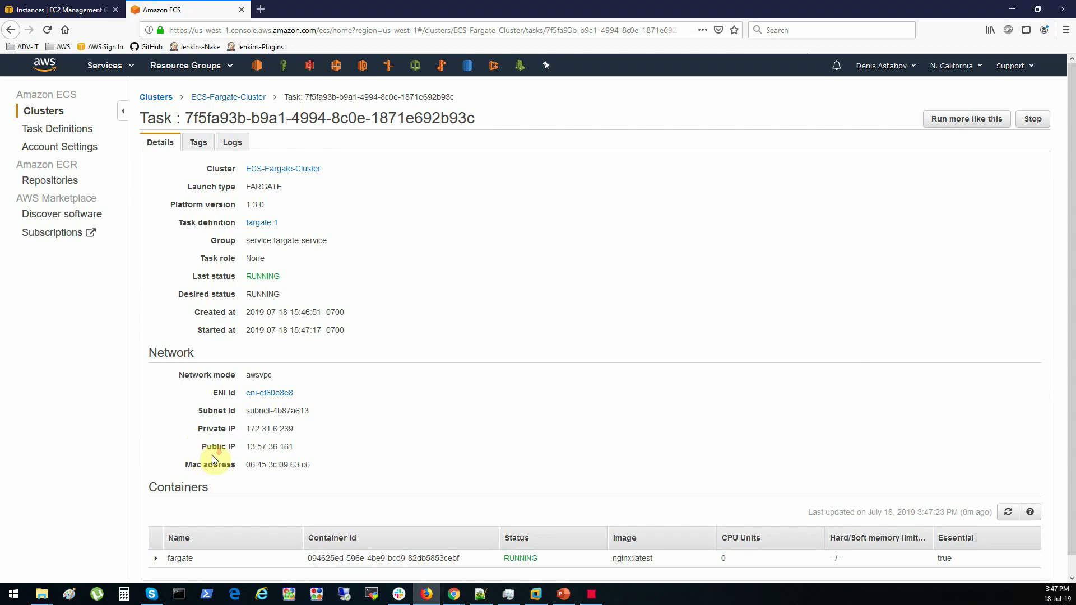
{"action": "scroll", "coordinate": [212, 455], "scroll_direction": "down", "scroll_amount": 1}
{"action": "left_click_drag", "start_coordinate": [295, 427], "coordinate": [249, 426]}
{"action": "key", "text": "ctrl+c"}
{"action": "left_click", "coordinate": [260, 9]}
{"action": "key", "text": "ctrl+v"}
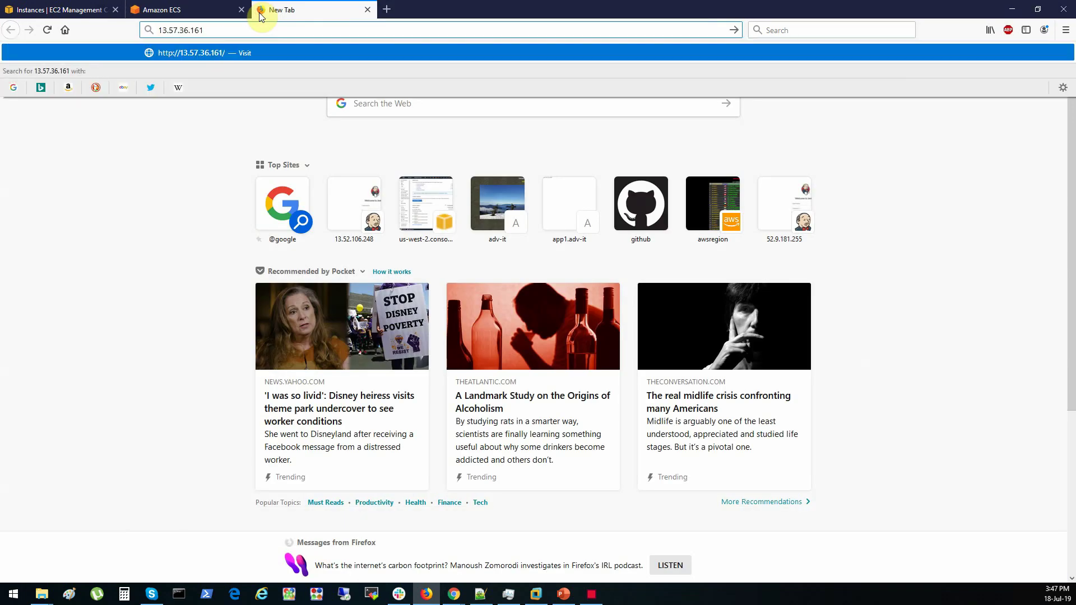
{"action": "key", "text": "Return"}
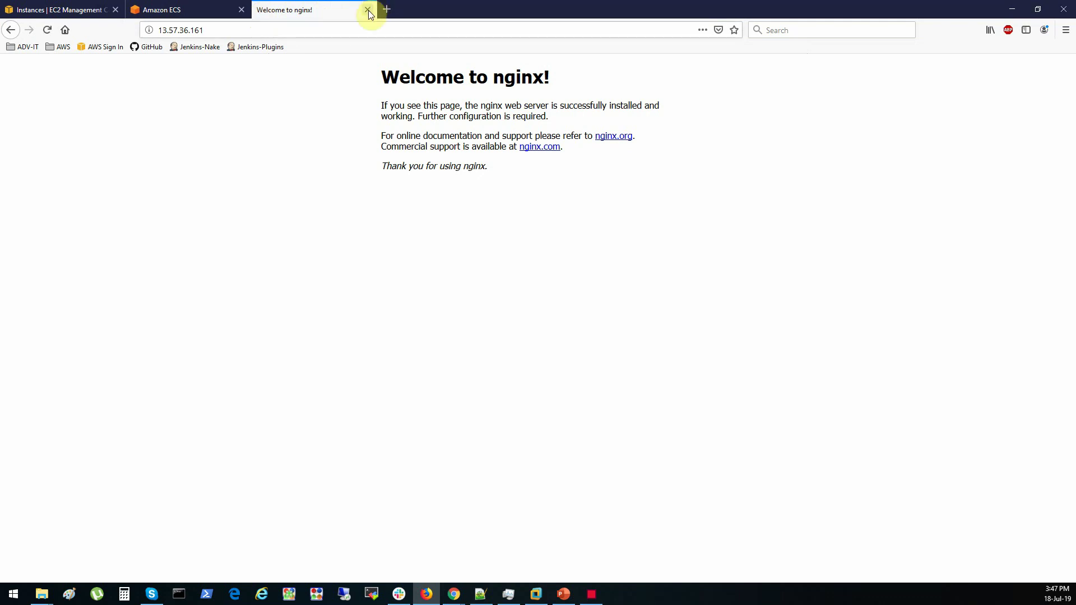
{"action": "left_click", "coordinate": [368, 9]}
Examine the tasks of ECS-Fargate-Cluster, comparing the Started By and Group values of the service tasks and the standalone task.
{"action": "left_click", "coordinate": [227, 79]}
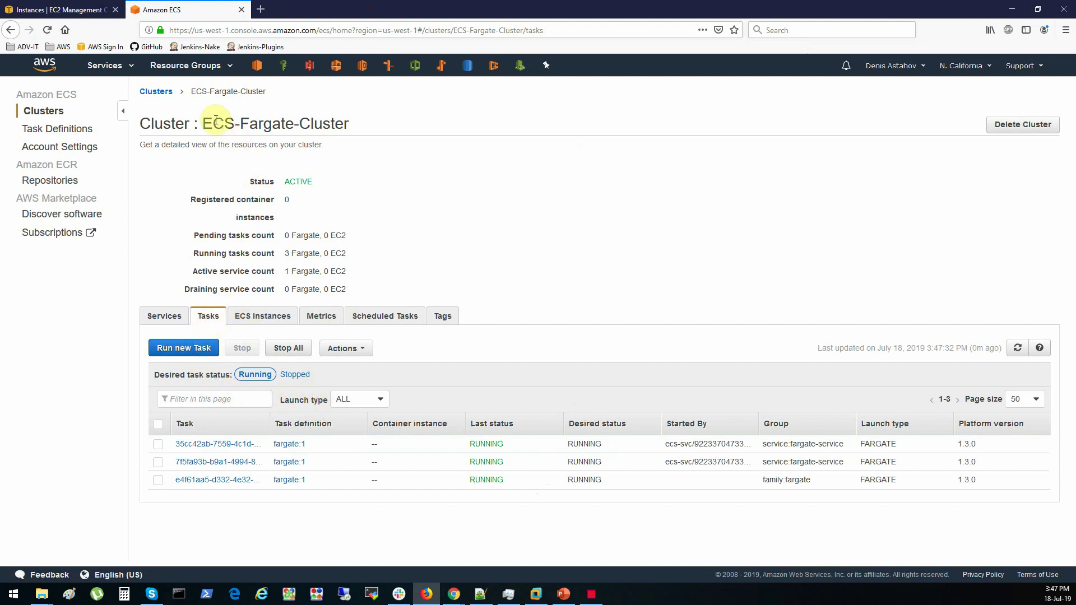
{"action": "left_click_drag", "start_coordinate": [197, 91], "coordinate": [271, 93]}
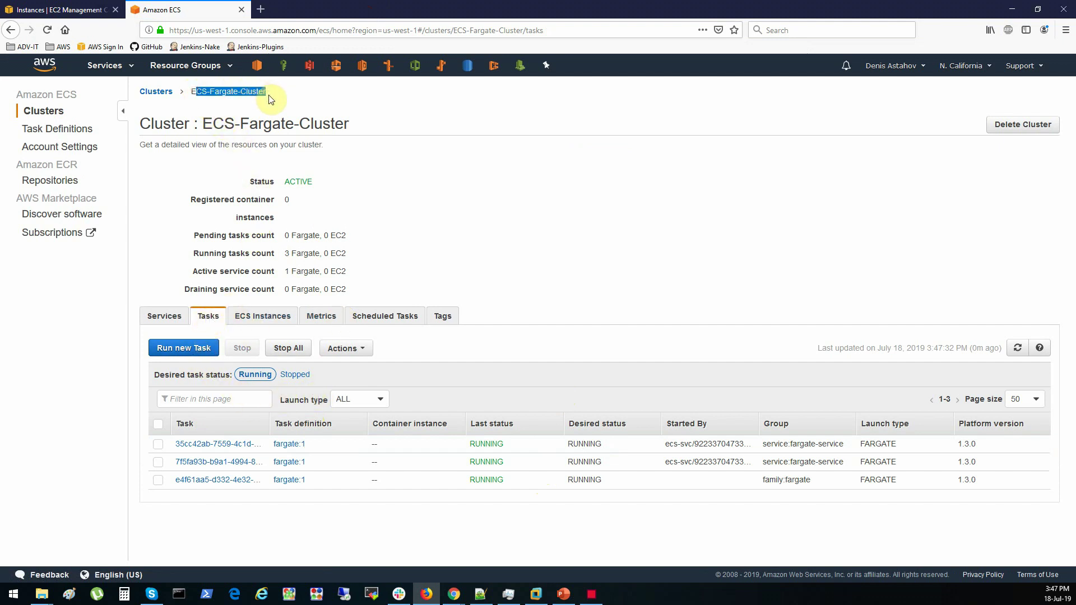
{"action": "left_click", "coordinate": [209, 317]}
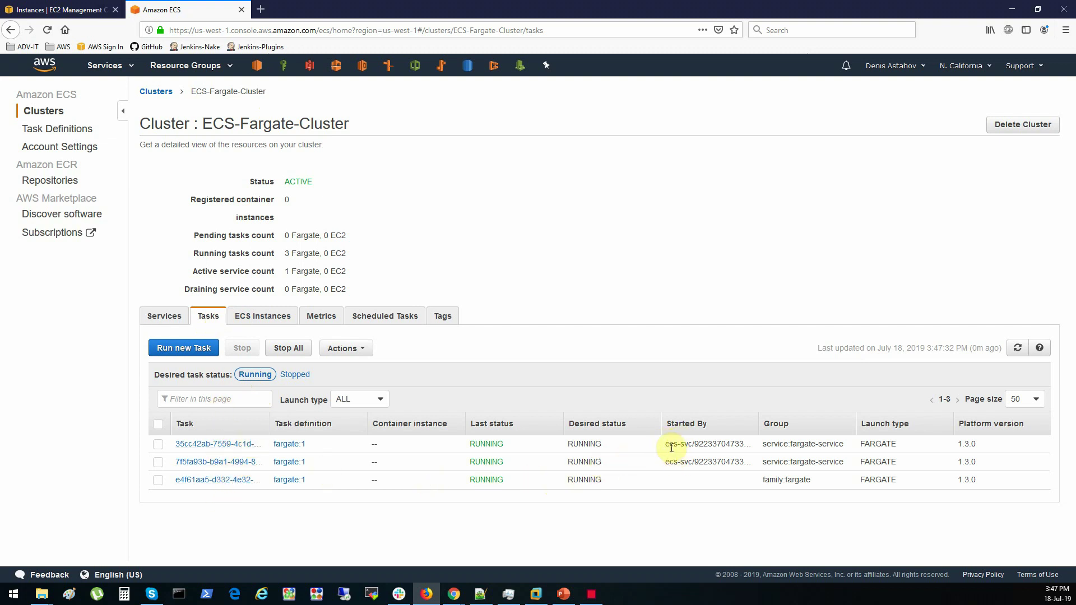
{"action": "left_click_drag", "start_coordinate": [666, 445], "coordinate": [718, 449]}
{"action": "left_click_drag", "start_coordinate": [653, 464], "coordinate": [729, 465]}
{"action": "left_click", "coordinate": [664, 484]}
{"action": "left_click_drag", "start_coordinate": [767, 444], "coordinate": [836, 449]}
{"action": "left_click_drag", "start_coordinate": [771, 463], "coordinate": [820, 462]}
{"action": "left_click_drag", "start_coordinate": [764, 443], "coordinate": [807, 444]}
{"action": "left_click_drag", "start_coordinate": [748, 480], "coordinate": [834, 487]}
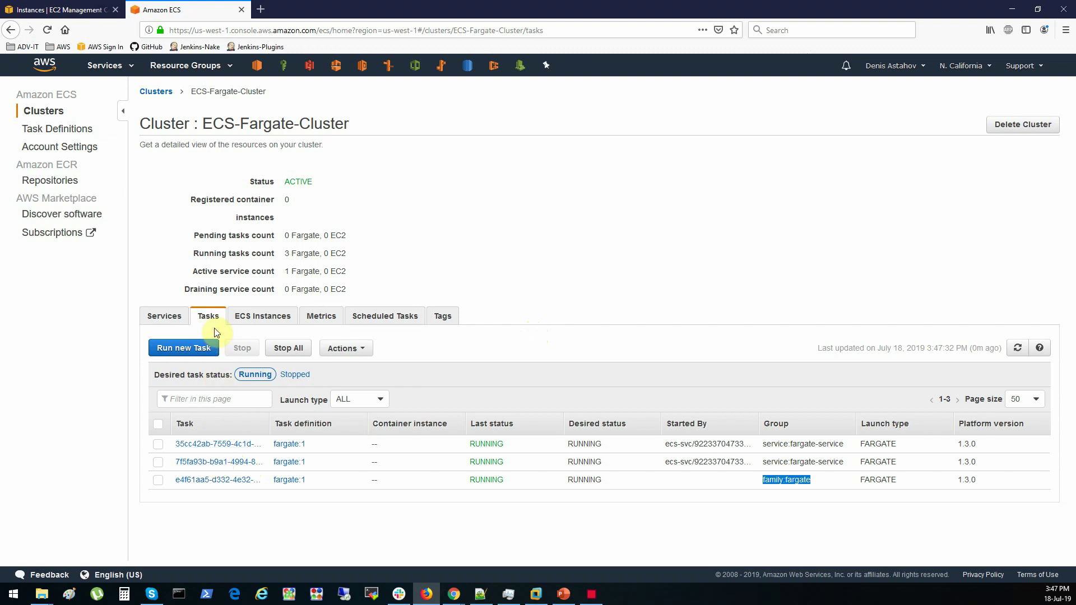
Stop the standalone task e4f61aa5 belonging to group family:fargate in the cluster.
{"action": "left_click", "coordinate": [158, 462]}
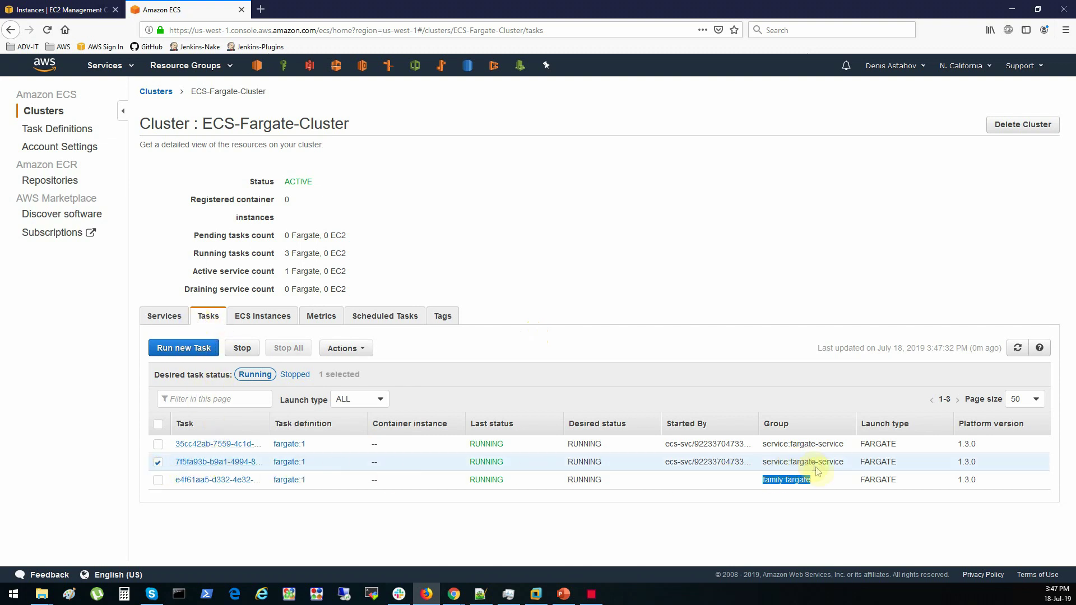
{"action": "left_click", "coordinate": [158, 462]}
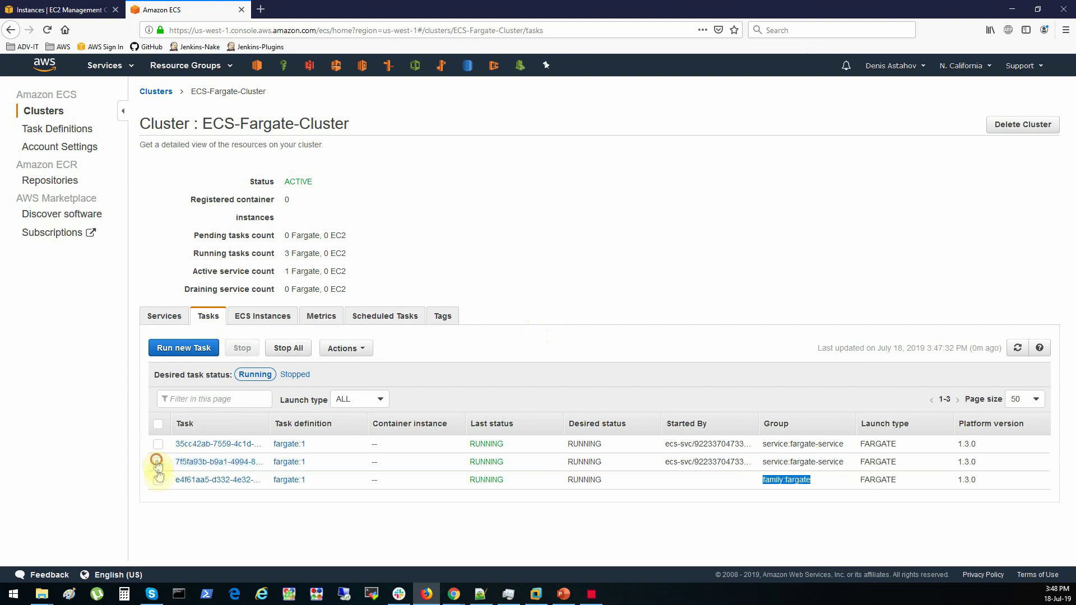
{"action": "left_click", "coordinate": [158, 481]}
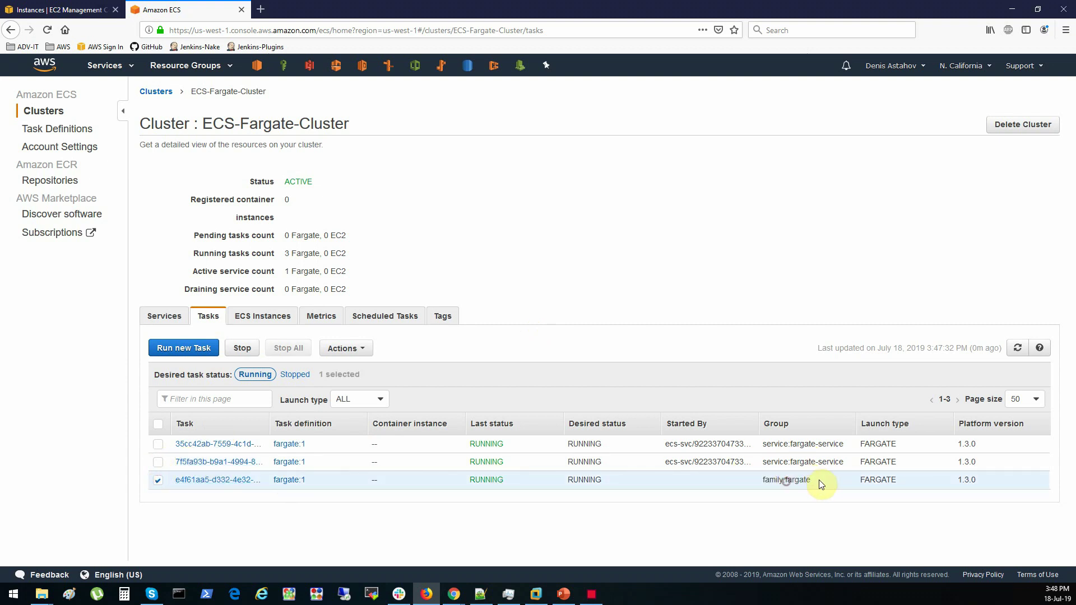
{"action": "left_click_drag", "start_coordinate": [820, 480], "coordinate": [744, 478]}
{"action": "left_click", "coordinate": [242, 348]}
{"action": "left_click", "coordinate": [689, 276]}
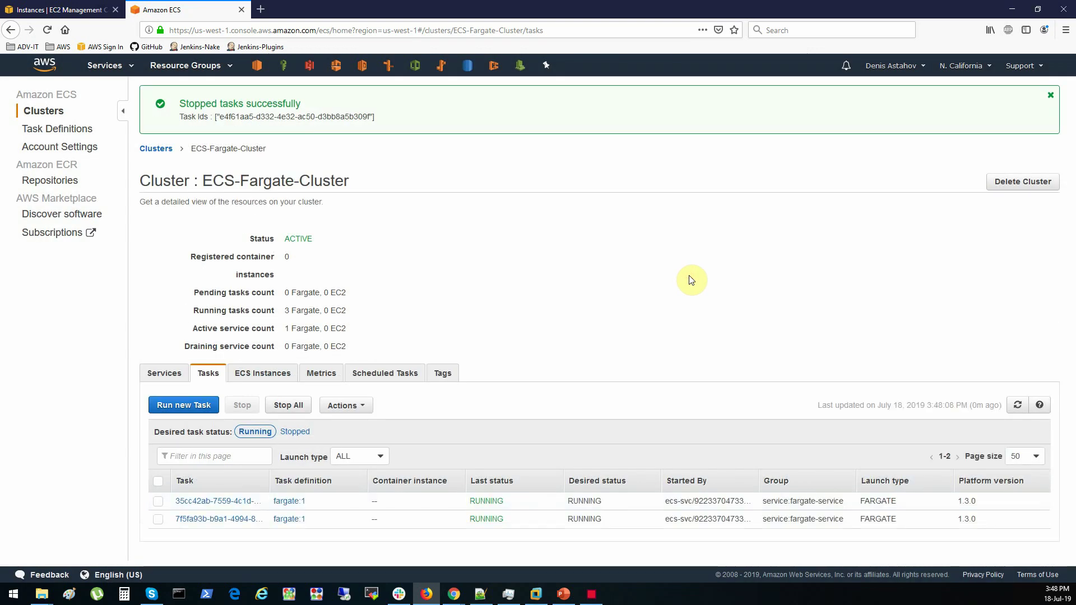
Refresh the cluster's task list, dismiss the notification, and examine the Started By value of the first remaining task.
{"action": "left_click", "coordinate": [1016, 410]}
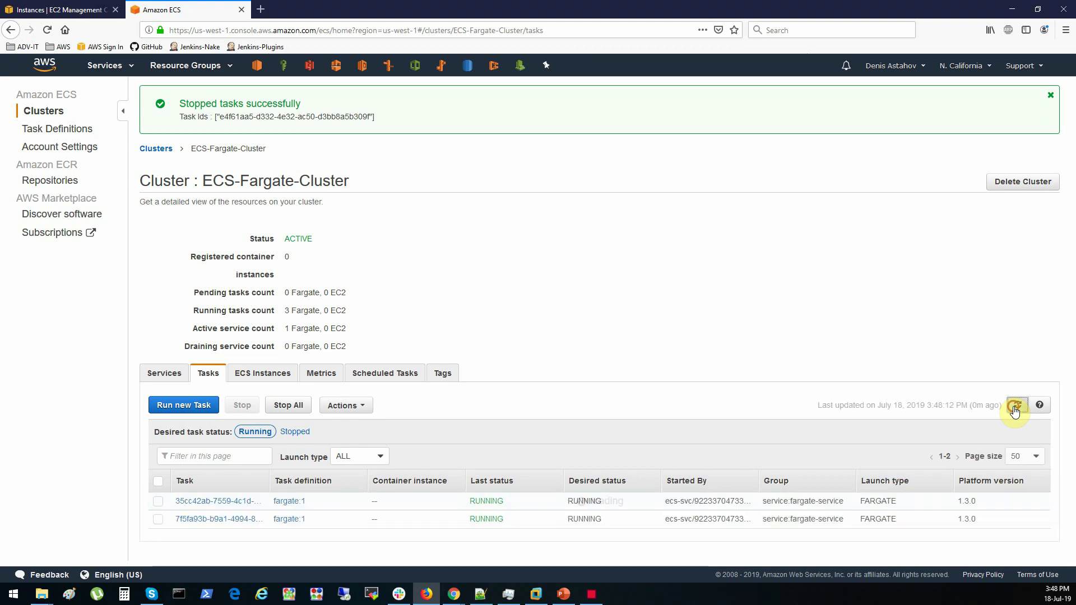
{"action": "left_click", "coordinate": [1016, 410]}
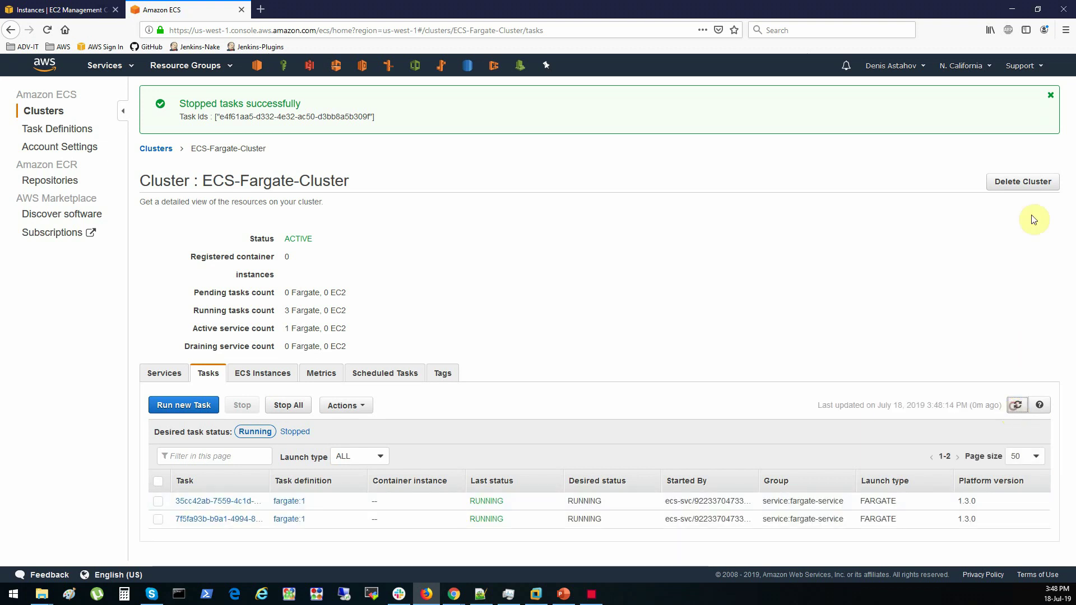
{"action": "left_click", "coordinate": [1052, 96]}
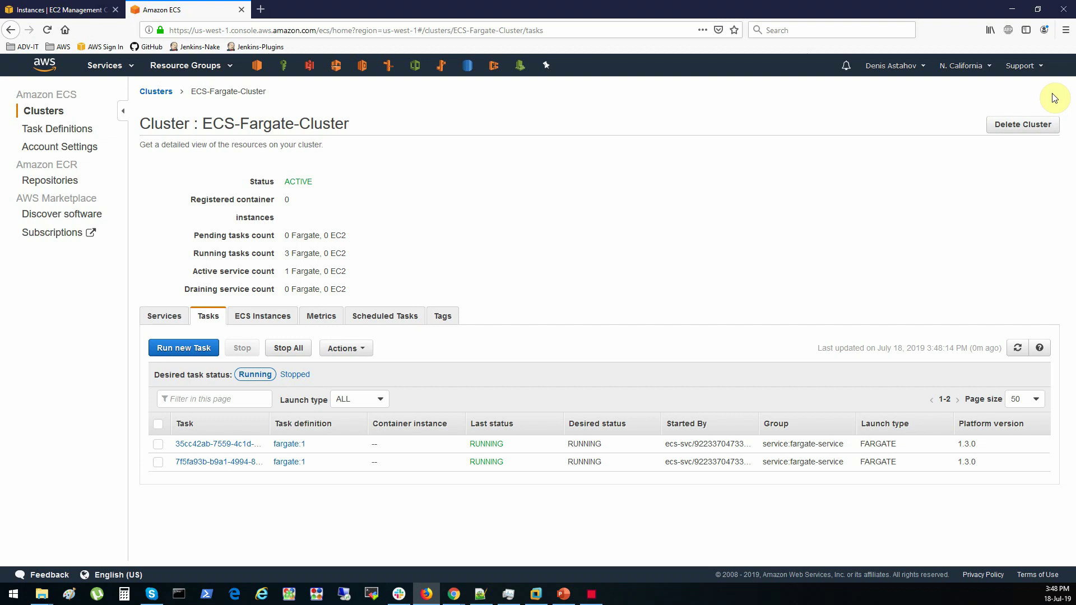
{"action": "left_click", "coordinate": [1019, 349]}
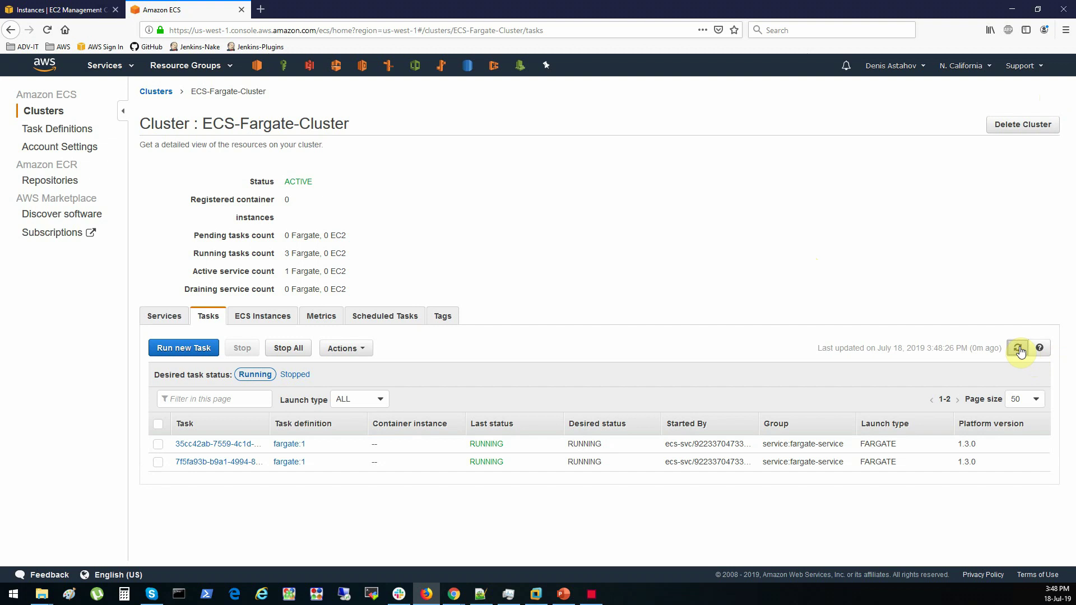
{"action": "left_click", "coordinate": [1018, 349]}
{"action": "left_click_drag", "start_coordinate": [731, 444], "coordinate": [673, 445]}
Open fargate-service, check its desired count, and view its list of tasks.
{"action": "left_click", "coordinate": [163, 318]}
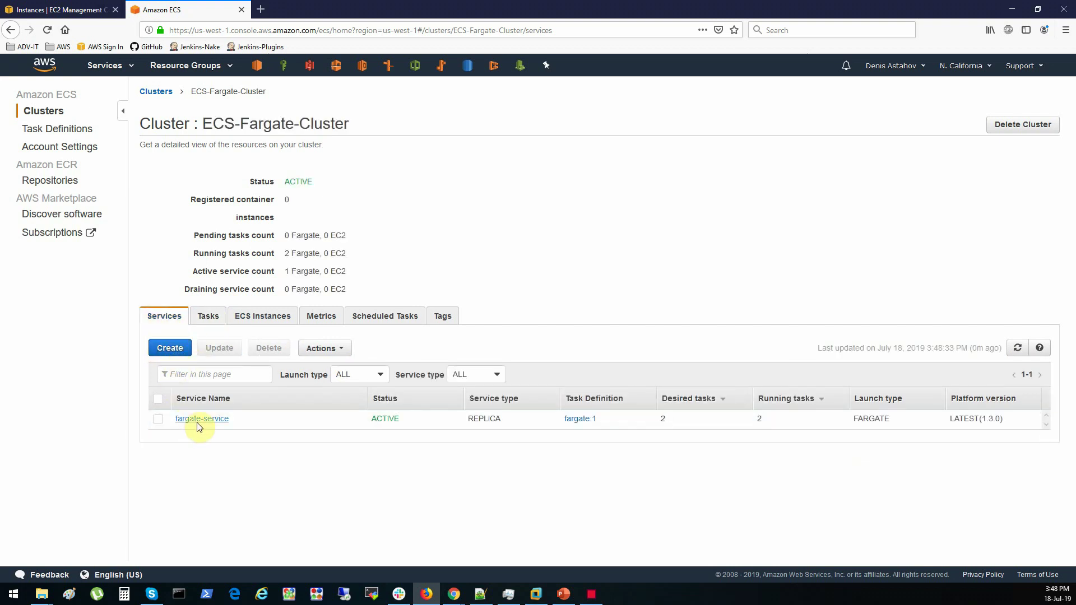
{"action": "left_click", "coordinate": [212, 423]}
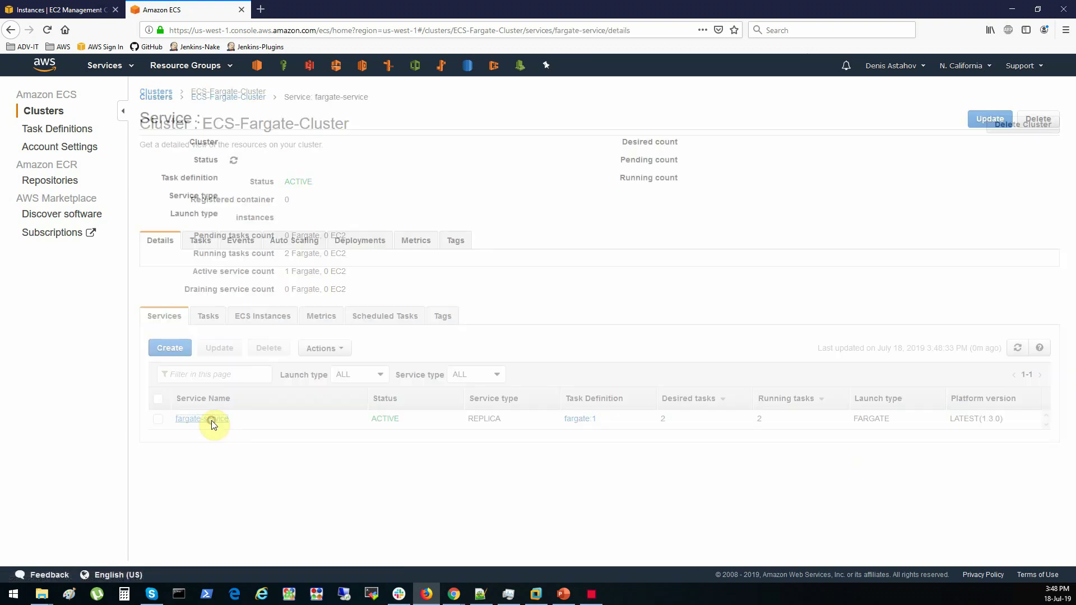
{"action": "mouse_move", "coordinate": [628, 142]}
{"action": "left_mouse_down"}
{"action": "mouse_move", "coordinate": [702, 145]}
{"action": "mouse_move", "coordinate": [615, 148]}
{"action": "left_mouse_up"}
{"action": "left_click", "coordinate": [702, 143]}
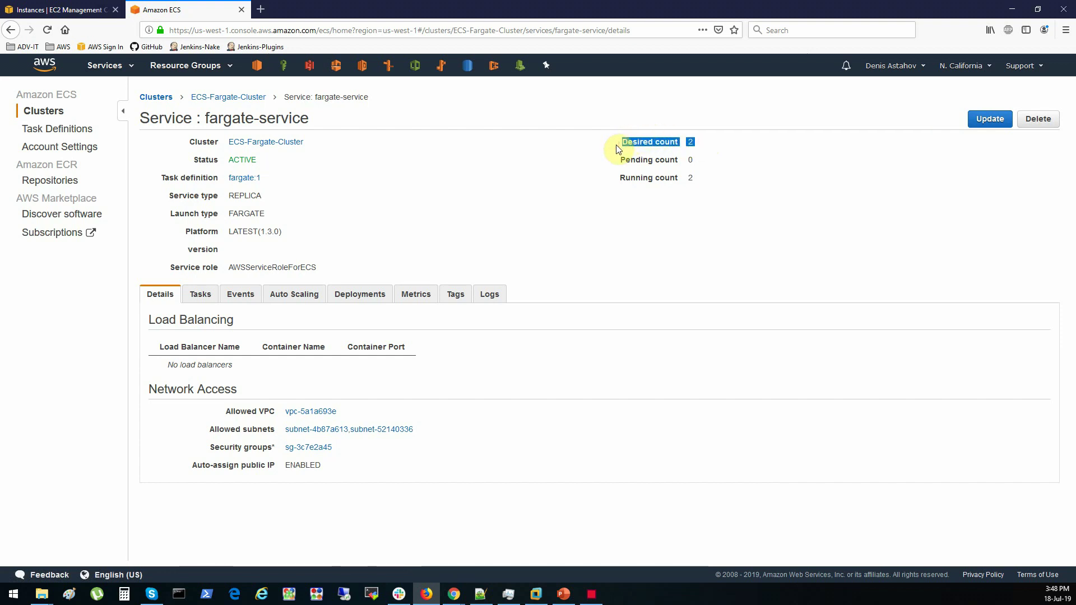
{"action": "left_click", "coordinate": [203, 297]}
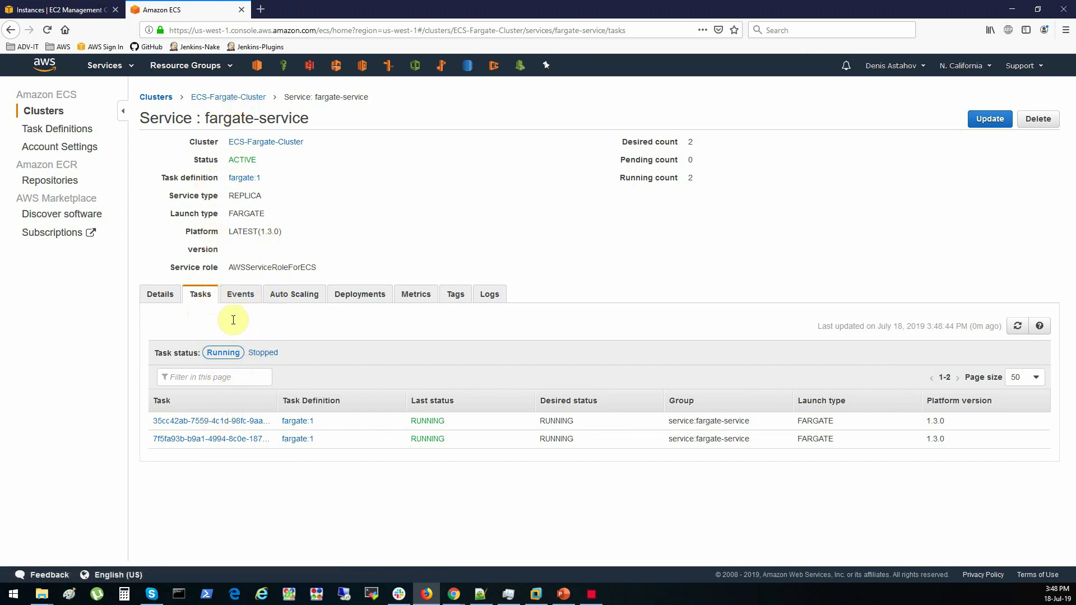
Return to the tasks of ECS-Fargate-Cluster and stop the service-started task 35cc42ab.
{"action": "left_click", "coordinate": [215, 97]}
{"action": "left_click", "coordinate": [211, 317]}
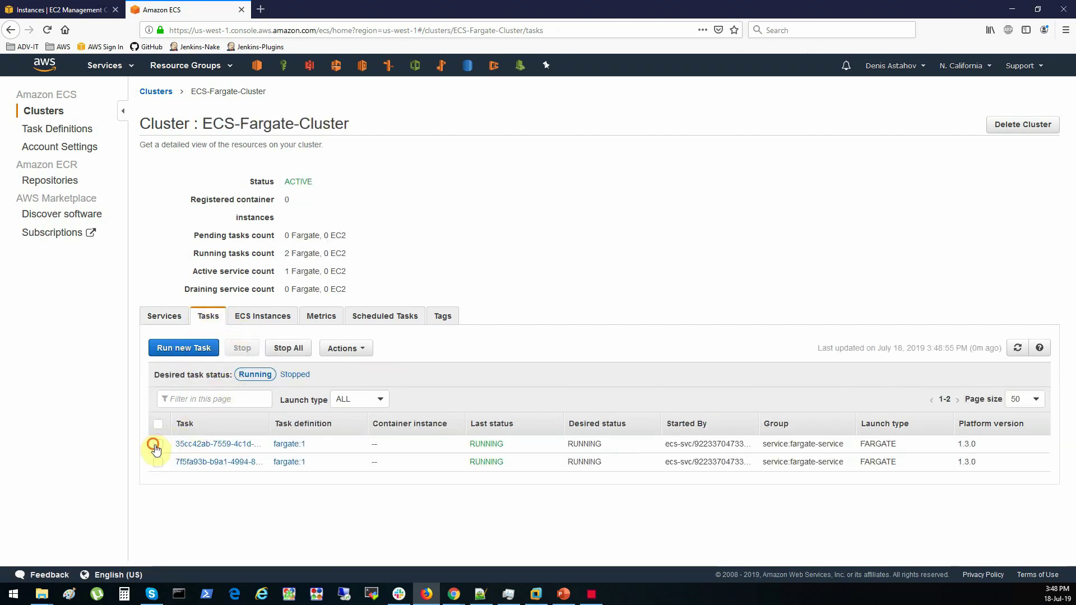
{"action": "left_click", "coordinate": [158, 444]}
{"action": "left_click", "coordinate": [241, 348]}
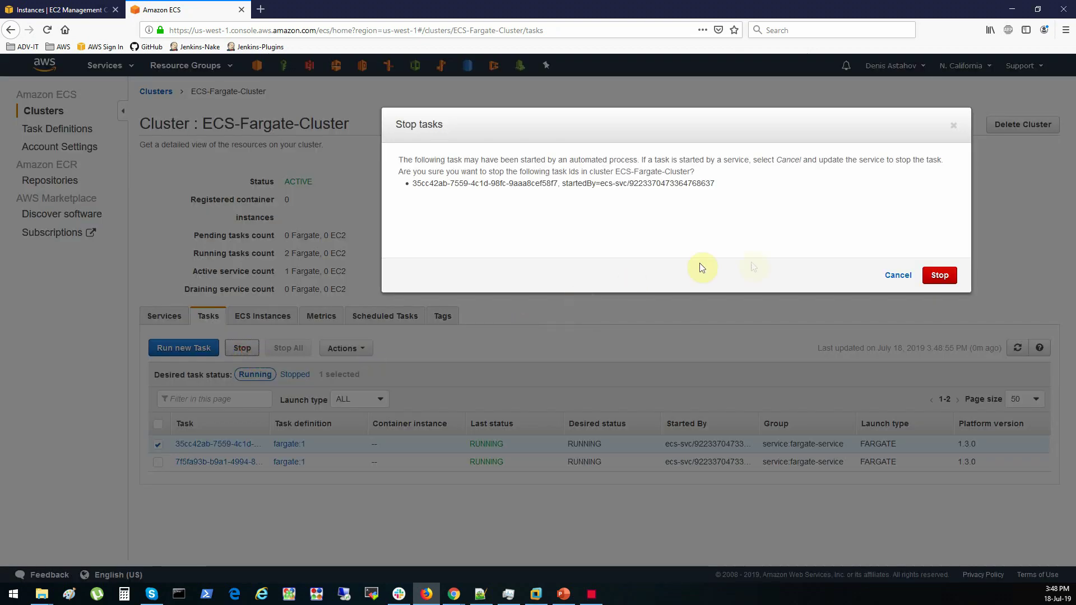
{"action": "left_click", "coordinate": [929, 272]}
Dismiss the notification and keep refreshing the cluster's task list to watch for a replacement task and its status.
{"action": "left_click", "coordinate": [1016, 405]}
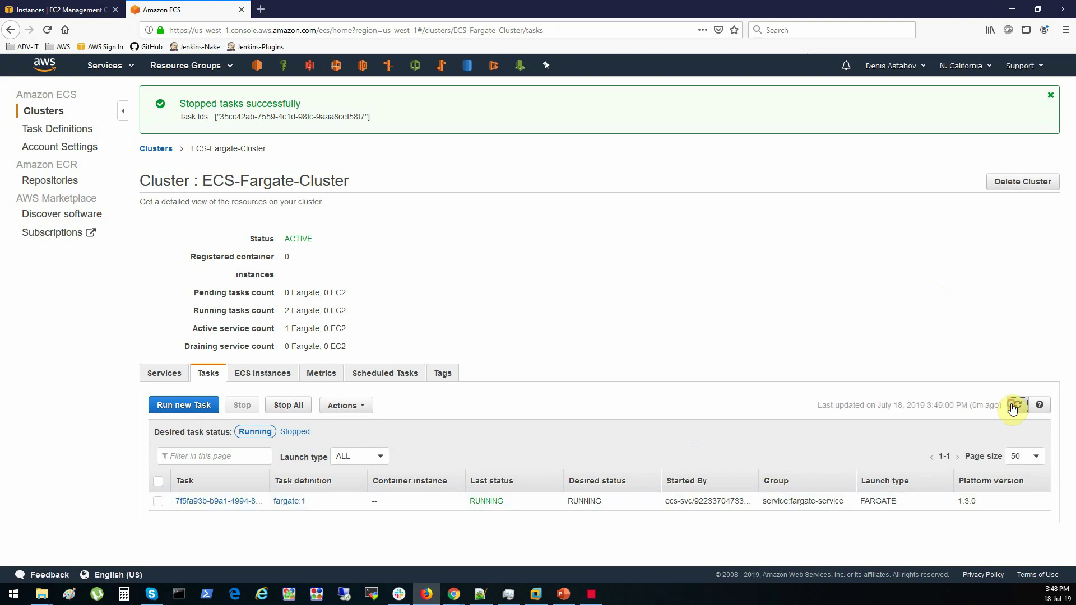
{"action": "left_click", "coordinate": [1051, 96]}
{"action": "left_click", "coordinate": [1017, 349]}
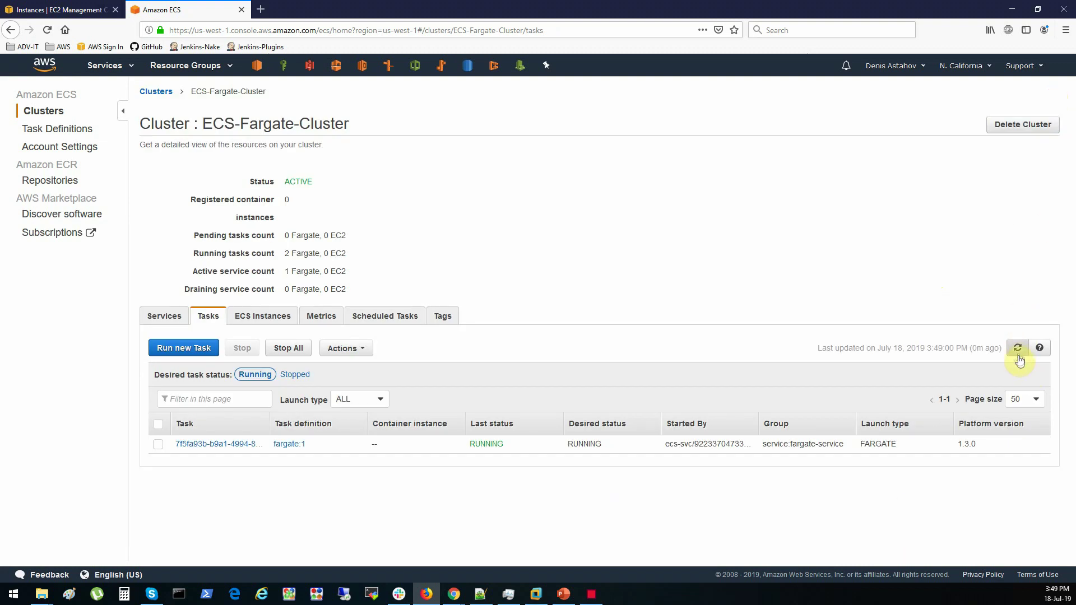
{"action": "left_click", "coordinate": [1017, 352]}
{"action": "left_click", "coordinate": [1020, 349]}
{"action": "left_click", "coordinate": [1018, 349]}
{"action": "left_click", "coordinate": [1018, 348]}
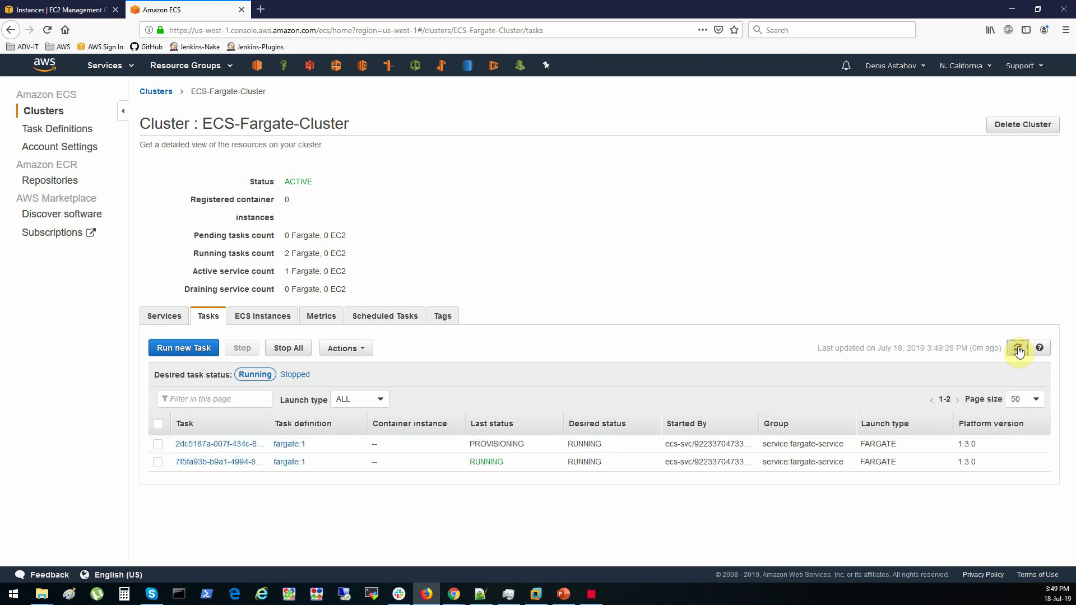
{"action": "left_click", "coordinate": [1018, 349]}
{"action": "left_click_drag", "start_coordinate": [470, 449], "coordinate": [520, 448]}
{"action": "left_click", "coordinate": [1018, 348]}
Open fargate-service from the cluster's services and examine its desired, pending and running counts.
{"action": "left_click", "coordinate": [167, 315]}
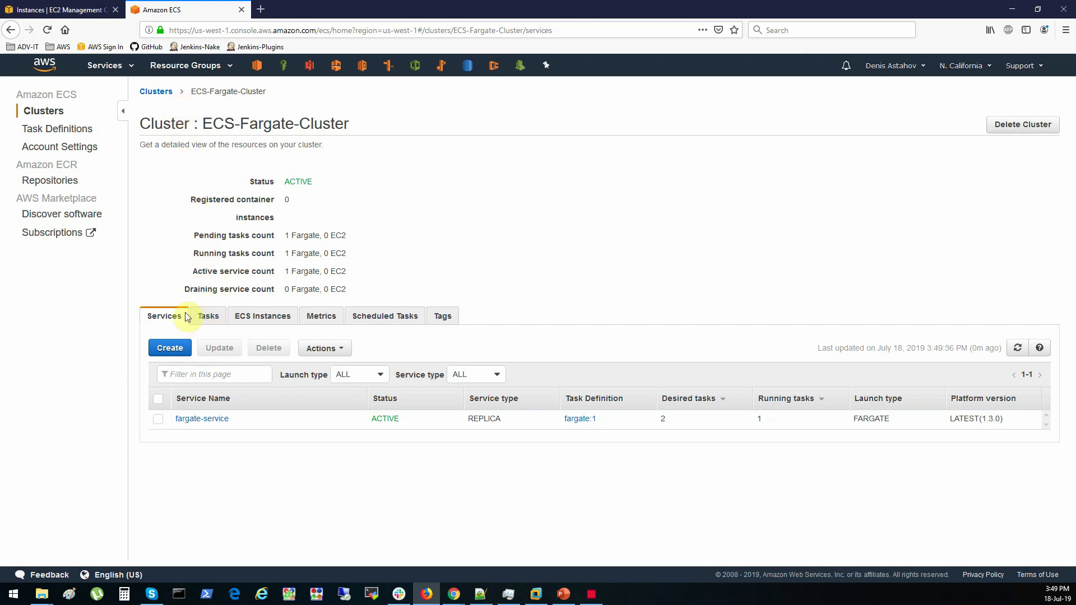
{"action": "left_click", "coordinate": [198, 422]}
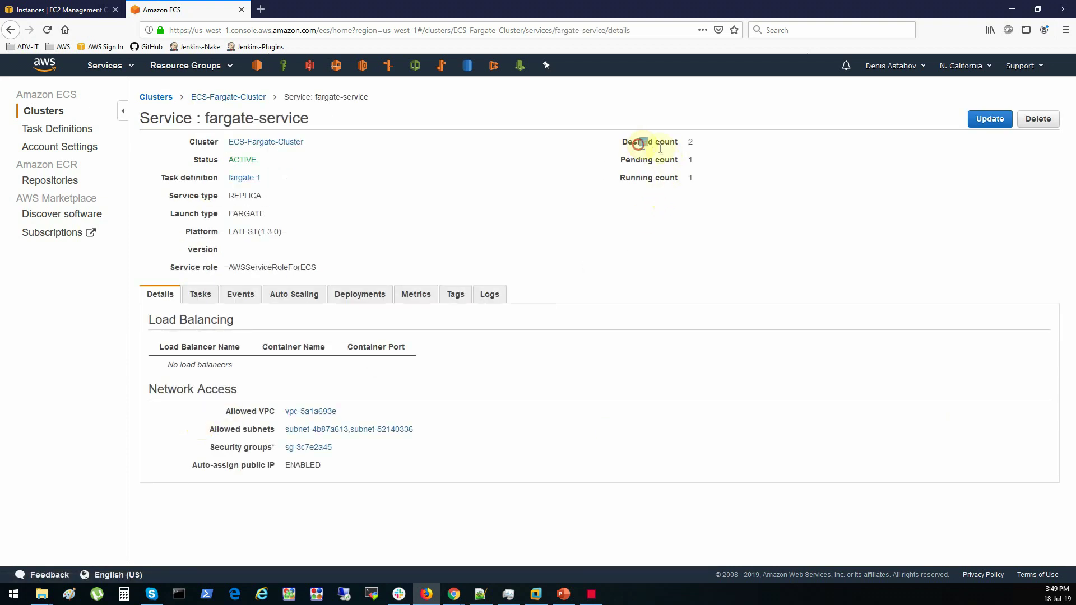
{"action": "left_click_drag", "start_coordinate": [637, 161], "coordinate": [710, 161]}
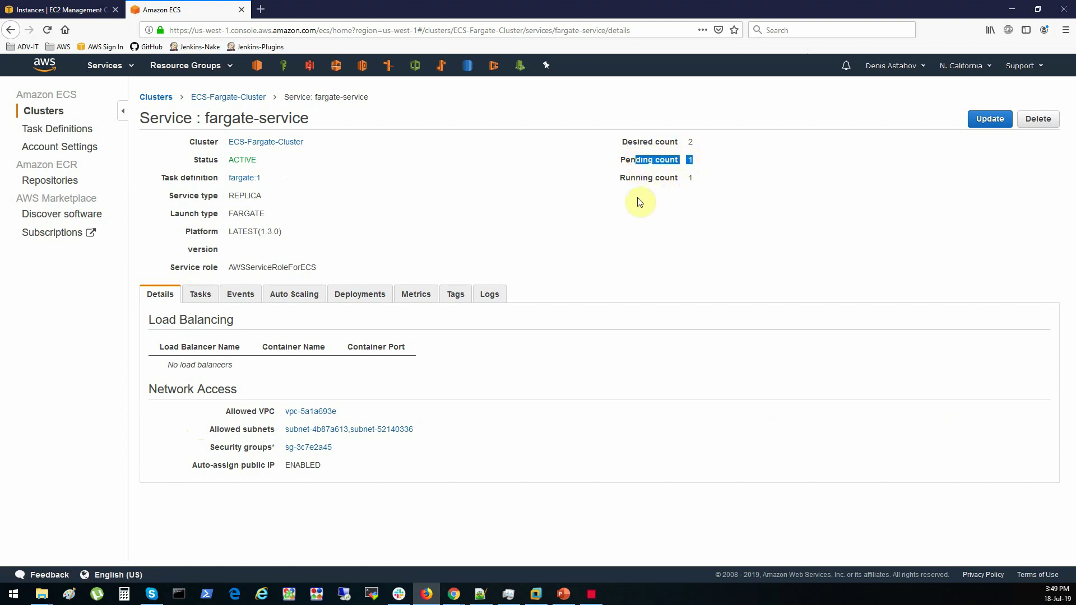
{"action": "left_click_drag", "start_coordinate": [626, 179], "coordinate": [706, 175]}
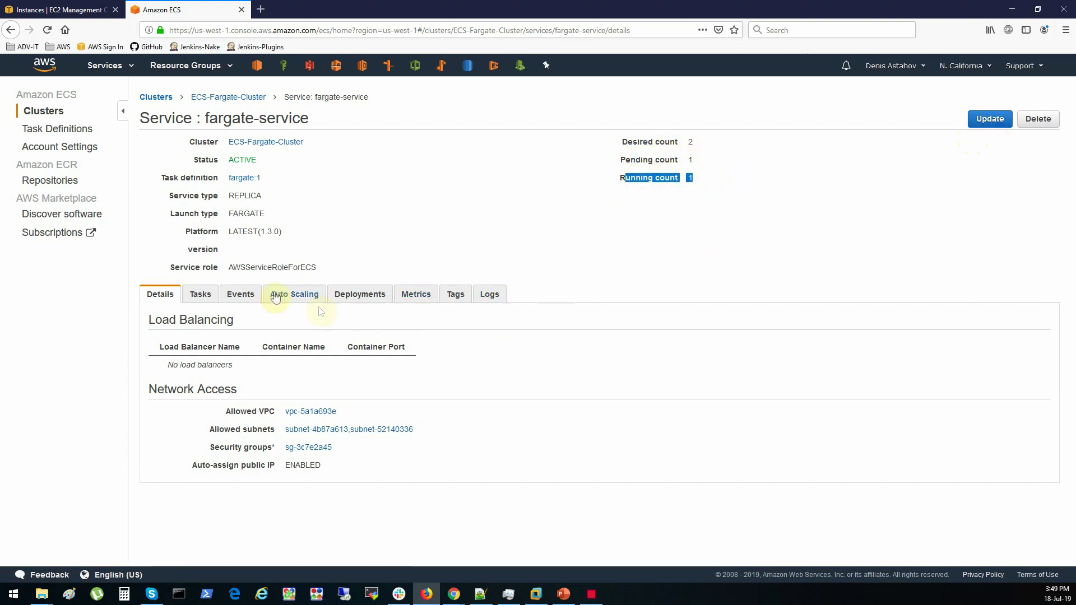
View fargate-service's tasks, keep refreshing the list to follow the replacement task's status, and check its task definition.
{"action": "left_click", "coordinate": [201, 296]}
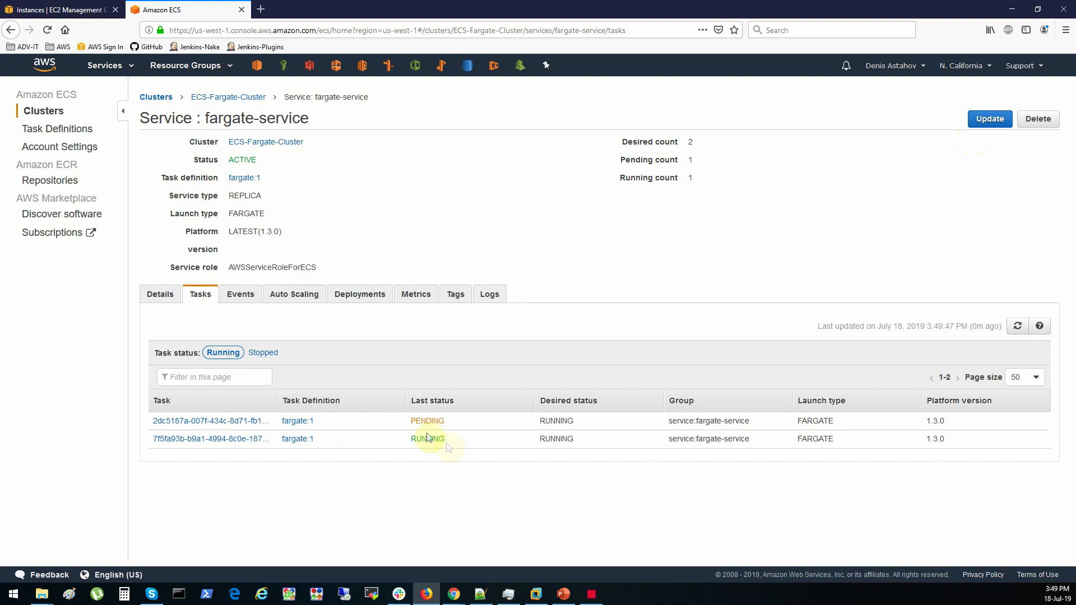
{"action": "double_click", "coordinate": [415, 421]}
{"action": "left_click", "coordinate": [1015, 330]}
{"action": "left_click", "coordinate": [1017, 330]}
{"action": "left_click", "coordinate": [1017, 331]}
{"action": "left_click", "coordinate": [1017, 332]}
{"action": "left_click", "coordinate": [1016, 332]}
{"action": "left_click_drag", "start_coordinate": [279, 421], "coordinate": [324, 422]}
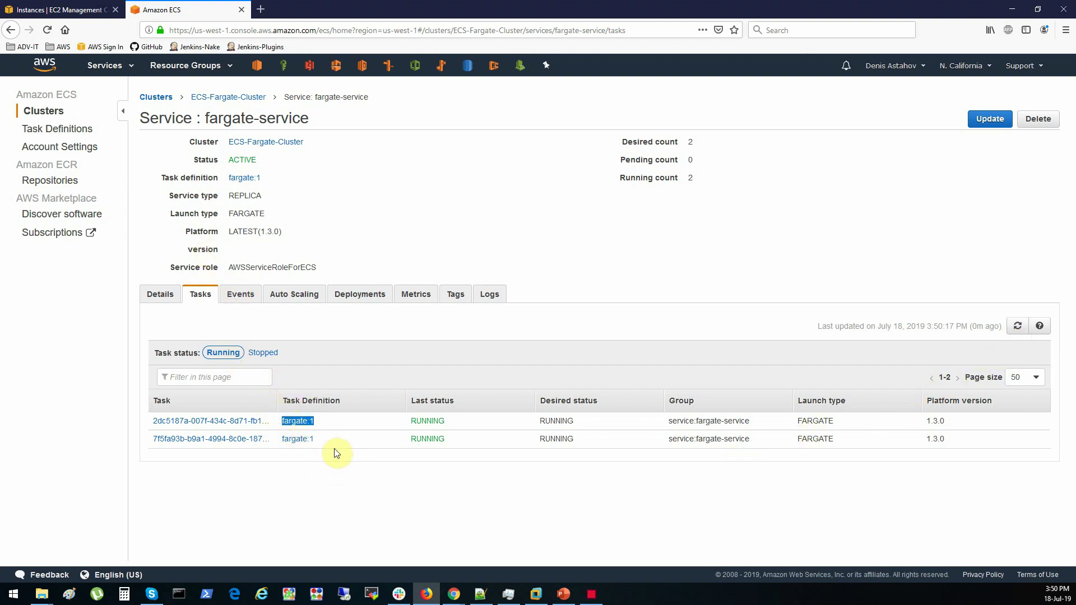
Open revision fargate:1 of the fargate task definition and start a new revision from it.
{"action": "left_click", "coordinate": [50, 133]}
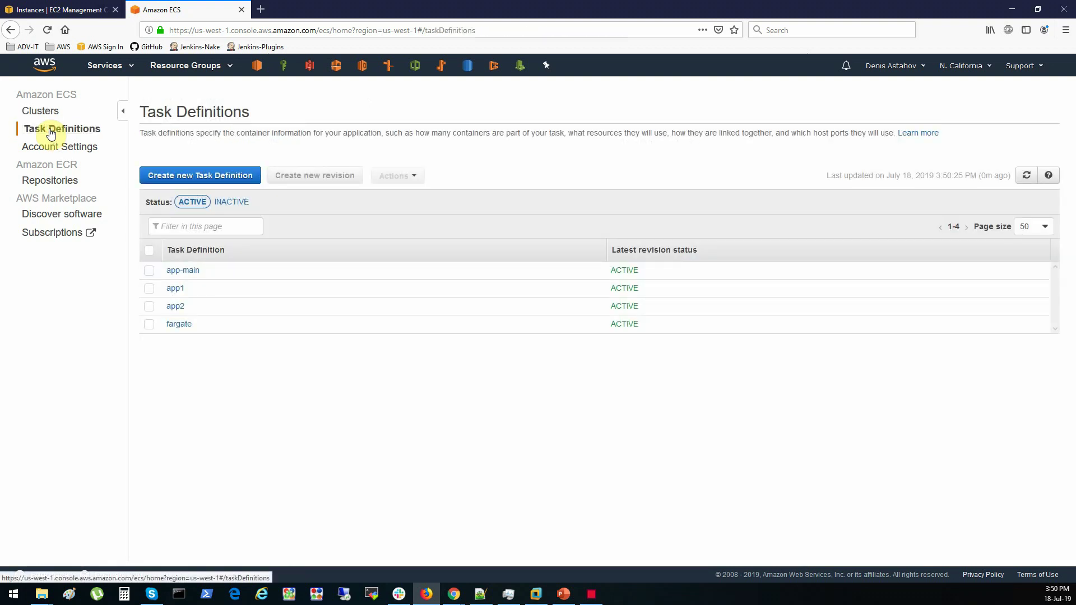
{"action": "left_click", "coordinate": [179, 325]}
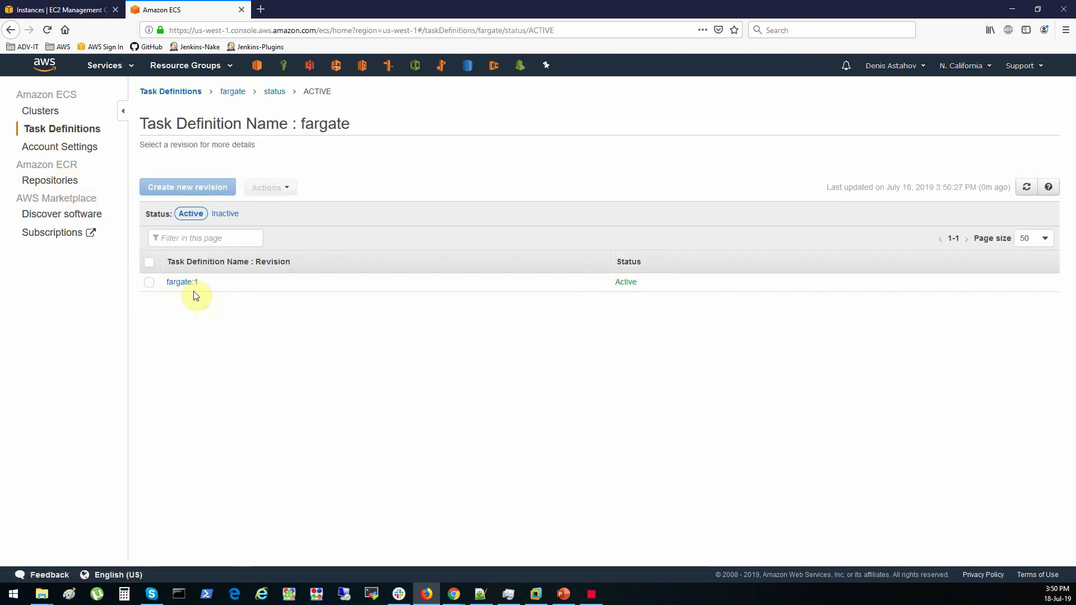
{"action": "left_click", "coordinate": [154, 282]}
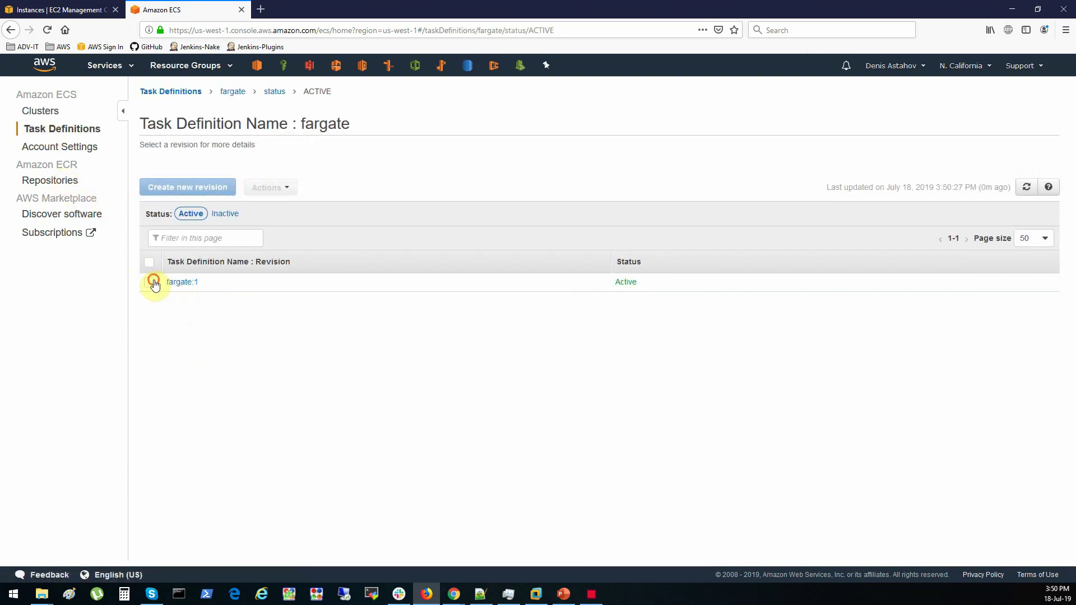
{"action": "left_click", "coordinate": [188, 283]}
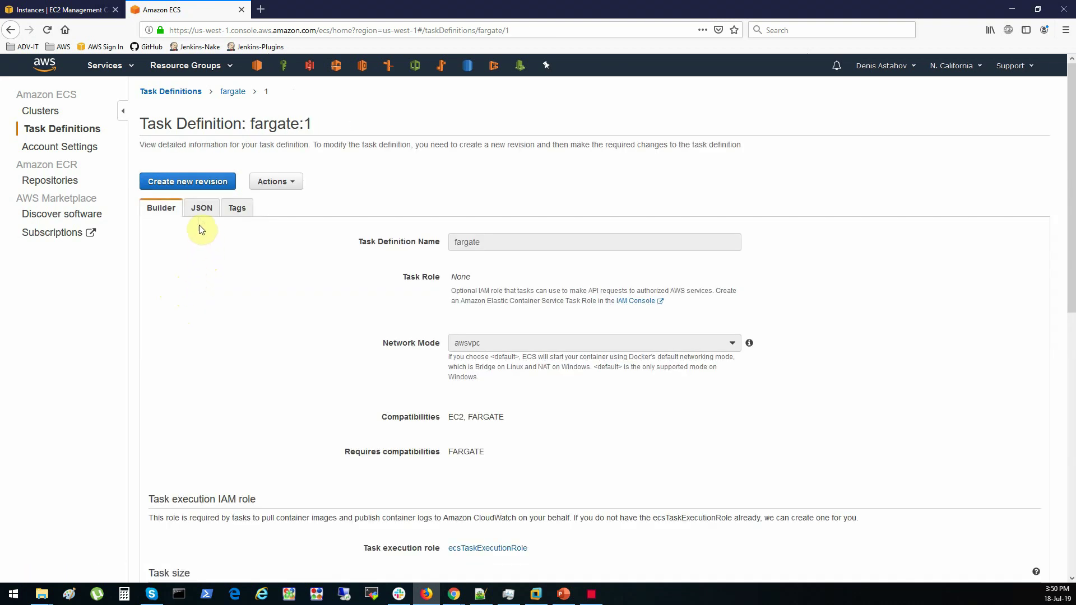
{"action": "left_click", "coordinate": [193, 183]}
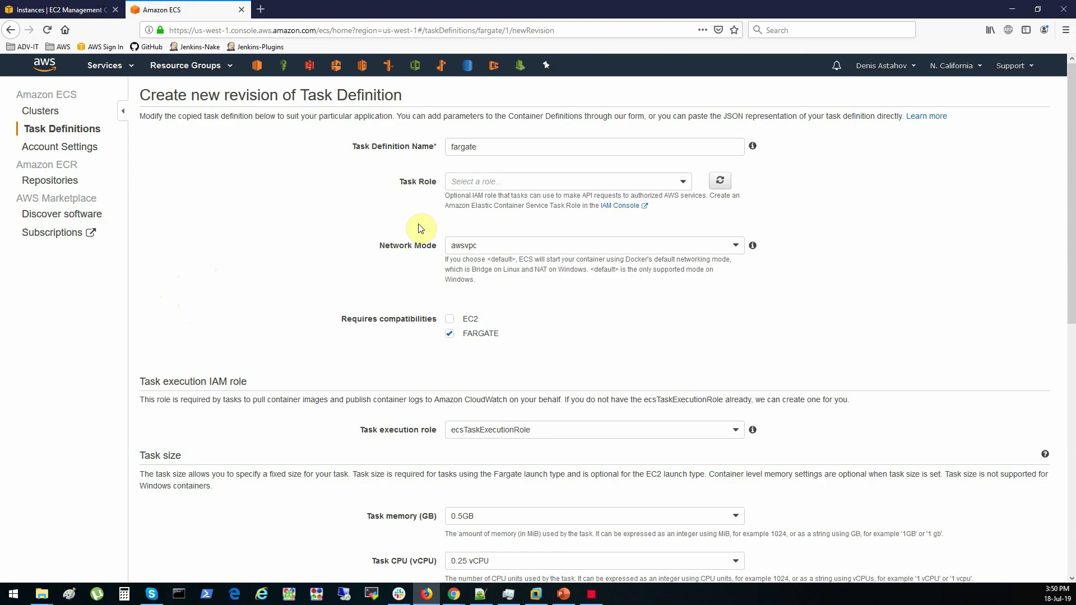
{"action": "scroll", "coordinate": [471, 247], "scroll_direction": "down", "scroll_amount": 8}
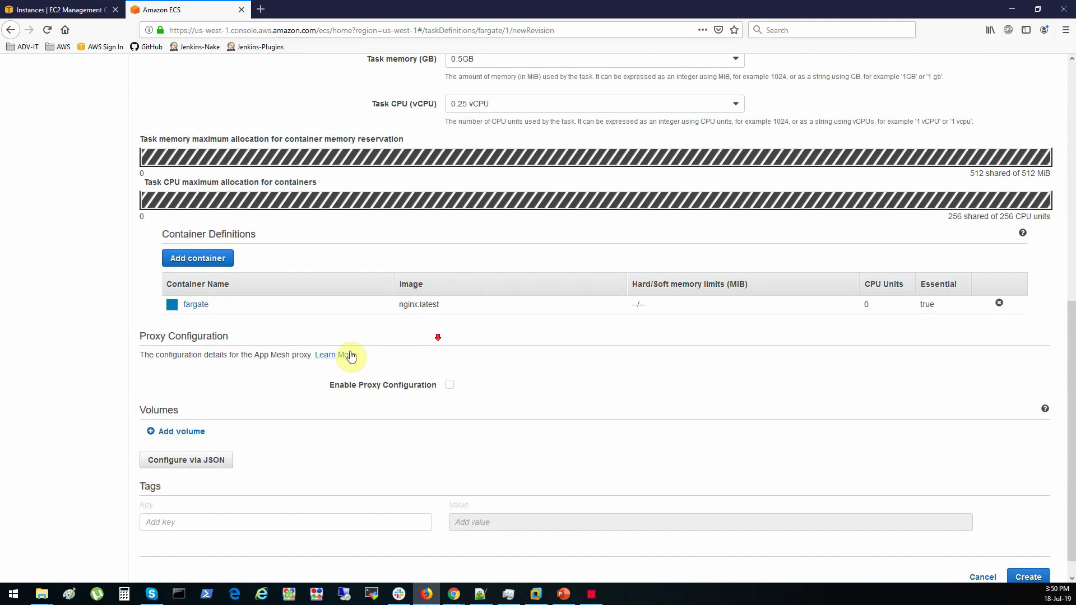
Change the fargate container's image to httpd:latest and save the container settings.
{"action": "left_click", "coordinate": [196, 304]}
{"action": "left_click", "coordinate": [632, 185]}
{"action": "key", "text": "ctrl+a"}
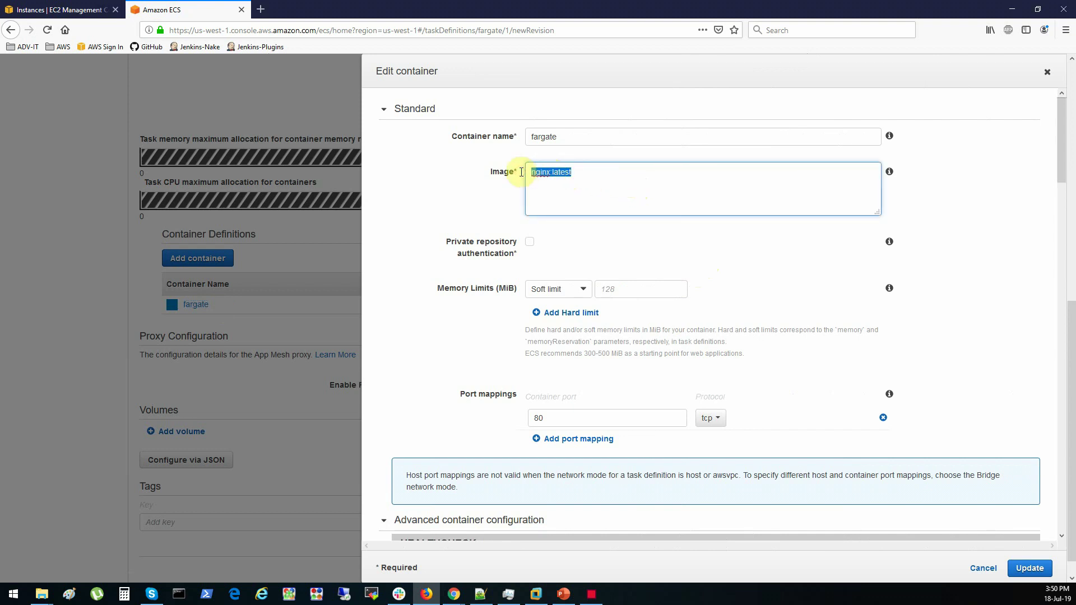
{"action": "type", "text": "httpd:latest"}
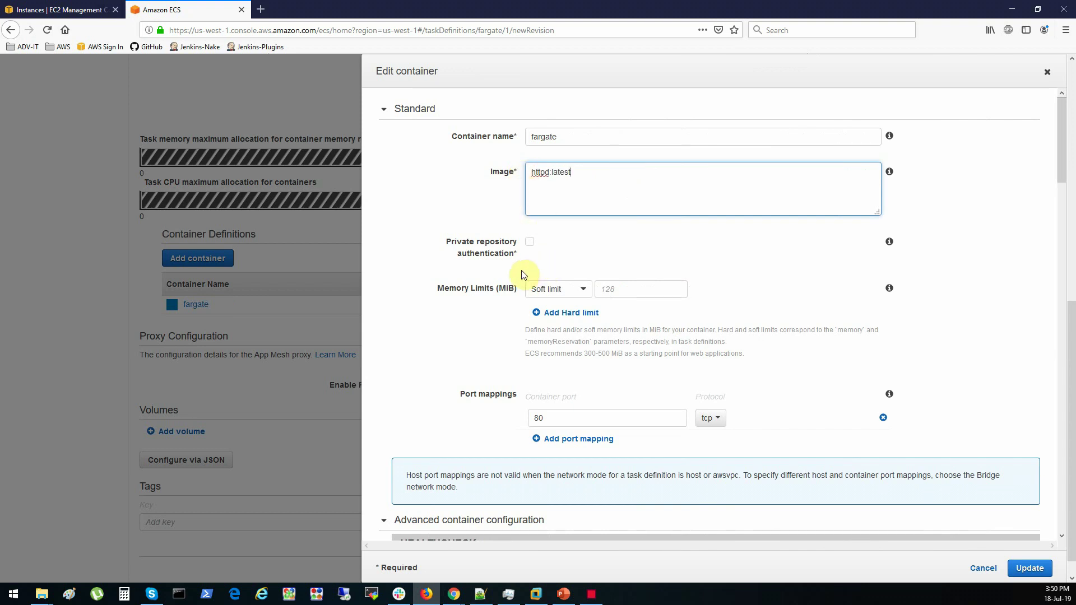
{"action": "scroll", "coordinate": [484, 342], "scroll_direction": "down", "scroll_amount": 2}
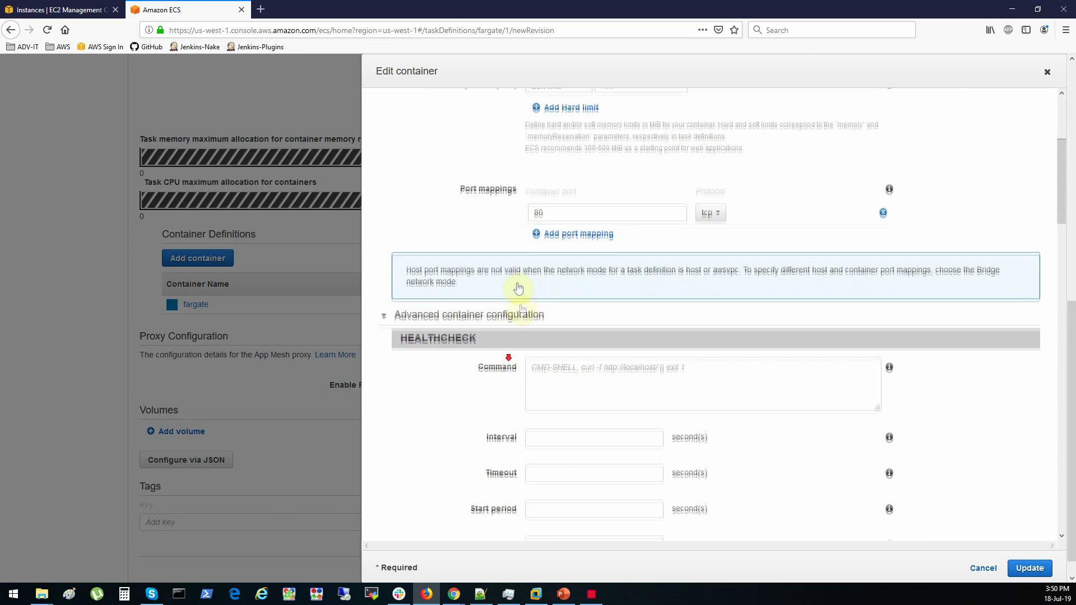
{"action": "left_click", "coordinate": [1029, 570]}
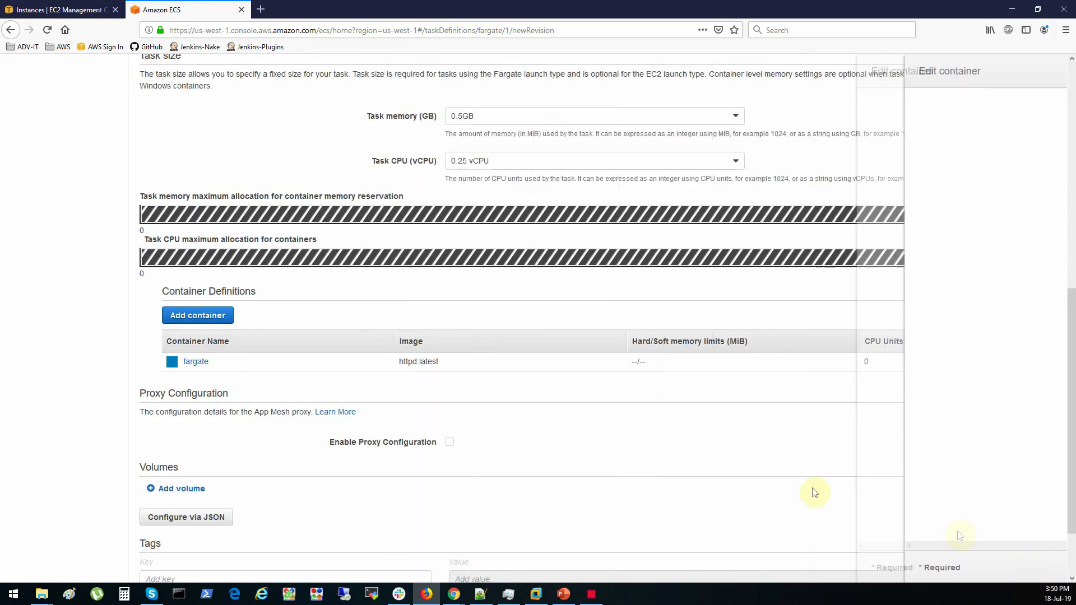
Create the new task definition revision and check it in the list of fargate revisions.
{"action": "scroll", "coordinate": [785, 494], "scroll_direction": "down", "scroll_amount": 2}
{"action": "left_click", "coordinate": [1036, 554]}
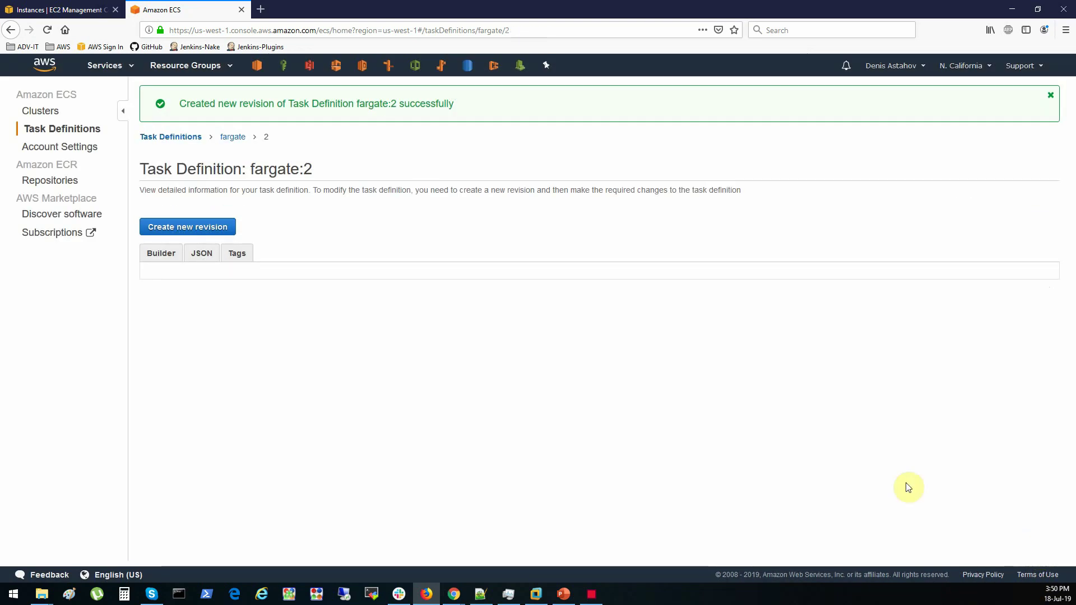
{"action": "left_click", "coordinate": [229, 139]}
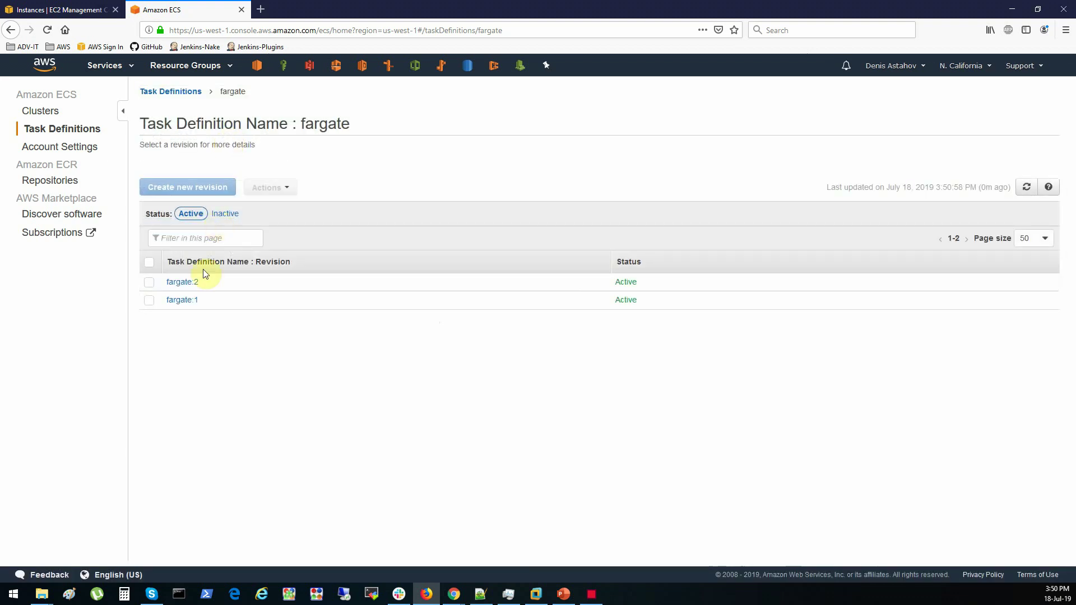
{"action": "left_click_drag", "start_coordinate": [207, 283], "coordinate": [167, 281]}
{"action": "left_click", "coordinate": [257, 333]}
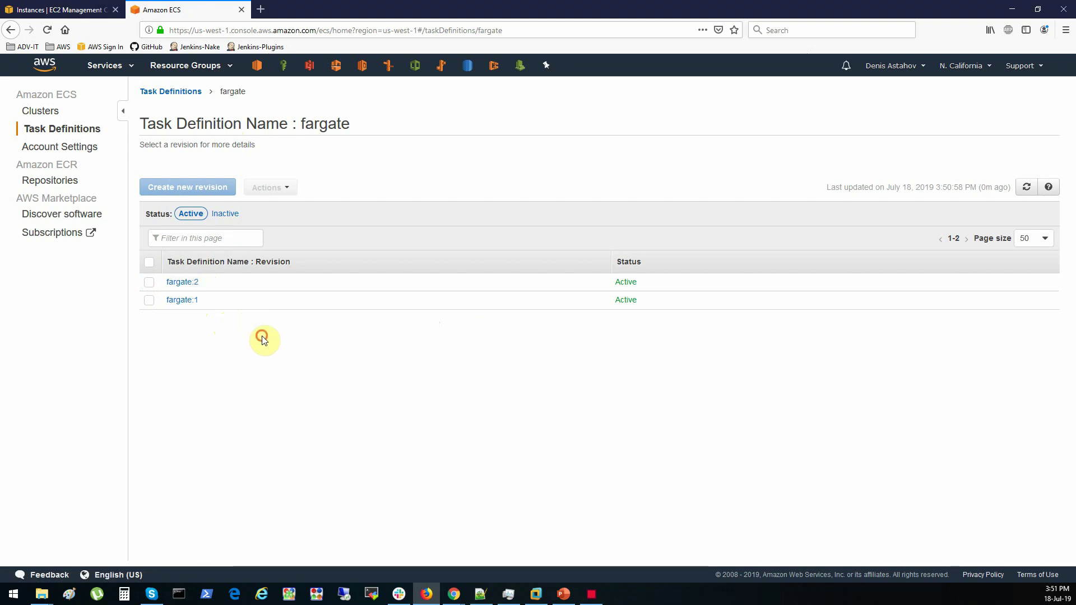
Return to ECS-Fargate-Cluster and check which task definition its service and running tasks use.
{"action": "left_click", "coordinate": [45, 114]}
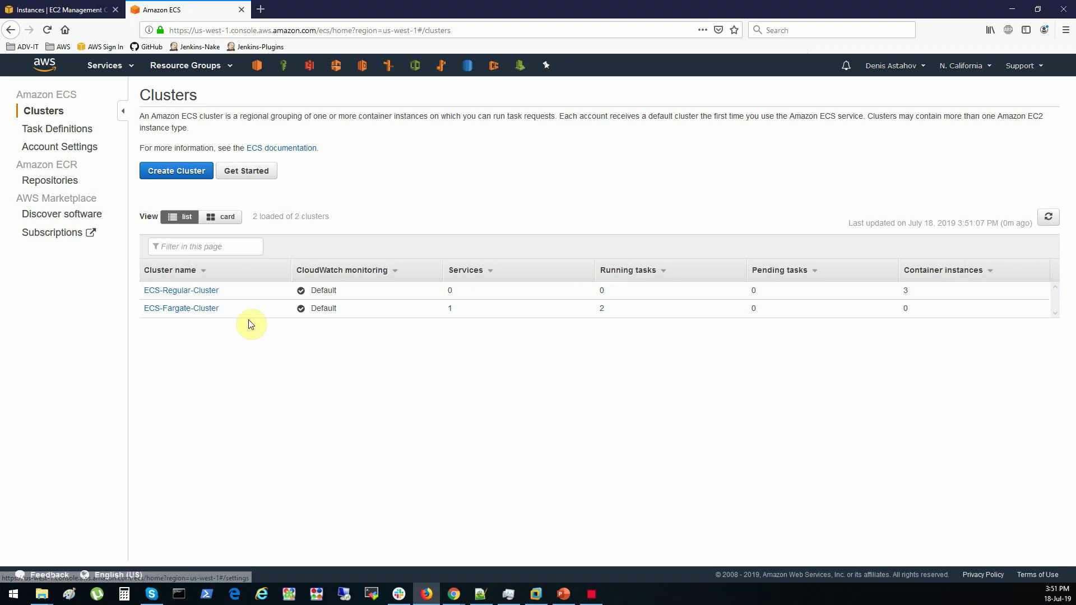
{"action": "left_click", "coordinate": [192, 309]}
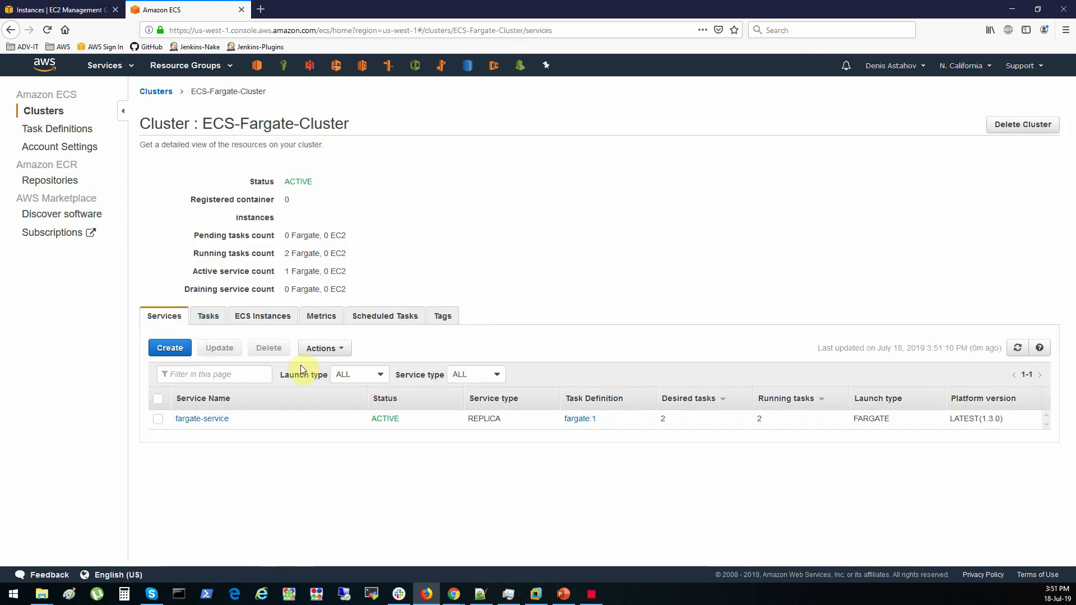
{"action": "left_click", "coordinate": [208, 318]}
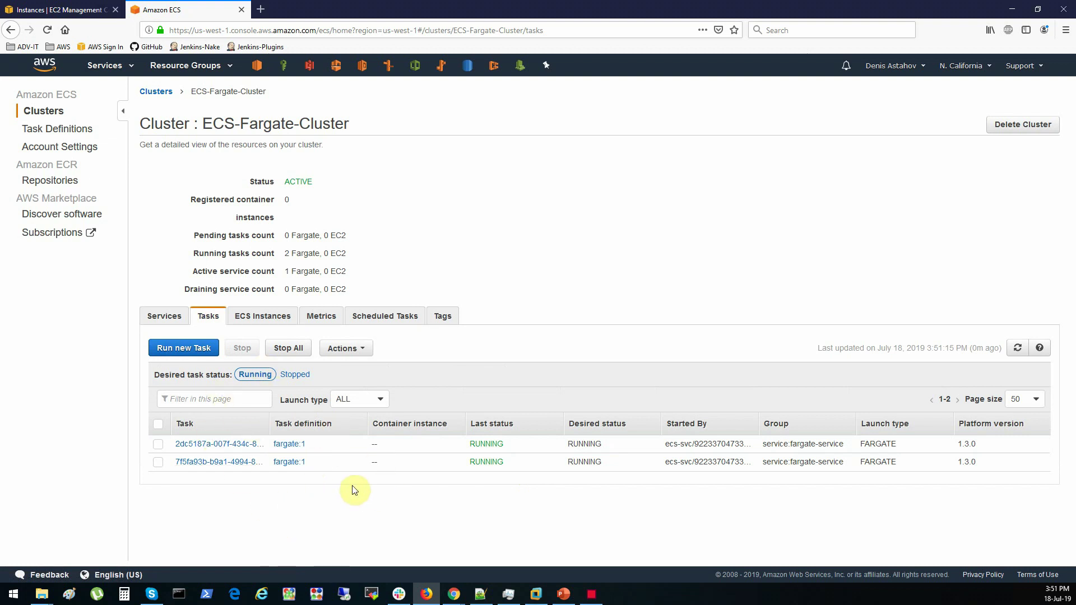
Start updating fargate-service and set its fargate task definition to revision 2 (latest).
{"action": "left_click", "coordinate": [166, 317]}
{"action": "left_click", "coordinate": [210, 422]}
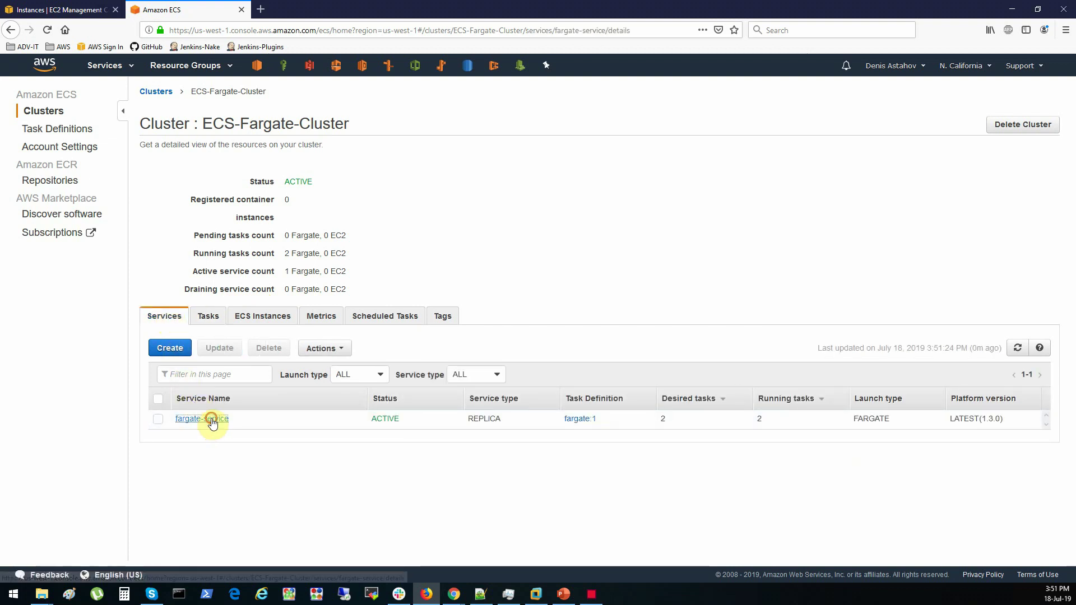
{"action": "left_click", "coordinate": [990, 125]}
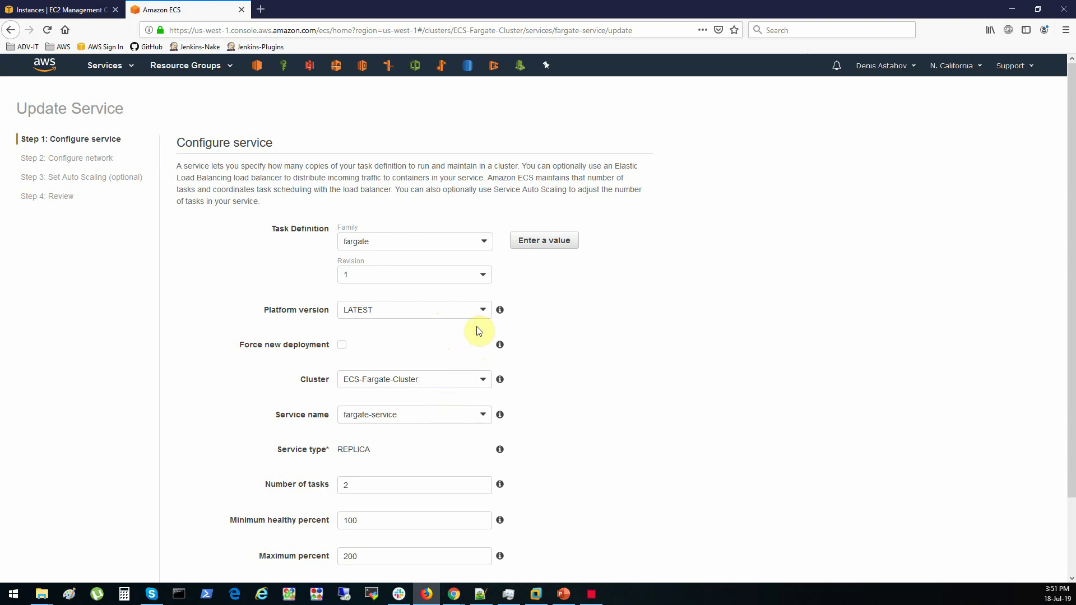
{"action": "left_click", "coordinate": [398, 247]}
{"action": "left_click", "coordinate": [397, 244]}
{"action": "left_click", "coordinate": [385, 280]}
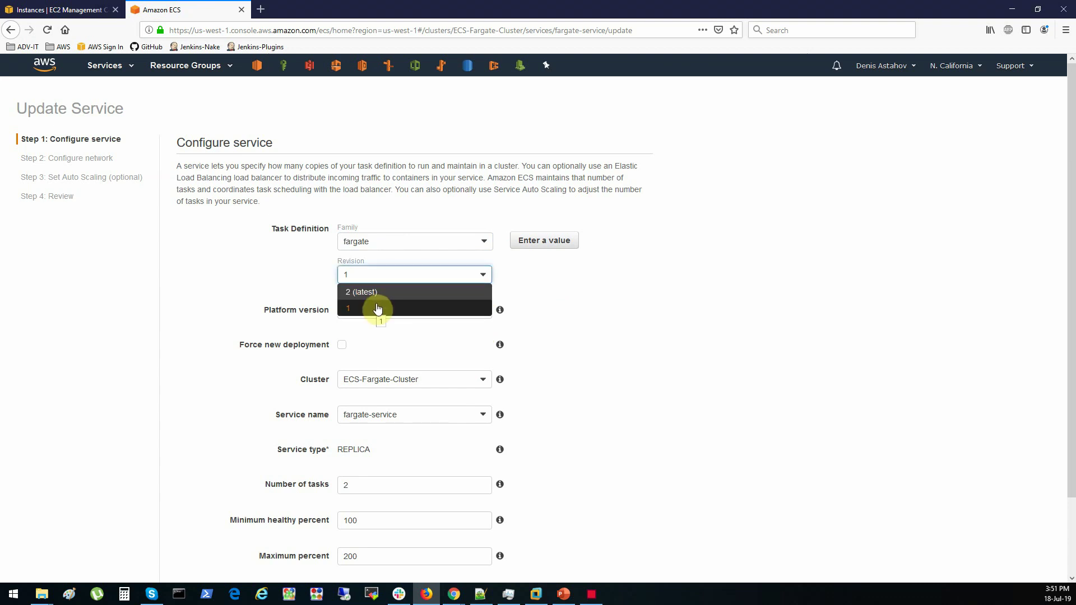
{"action": "left_click", "coordinate": [375, 293]}
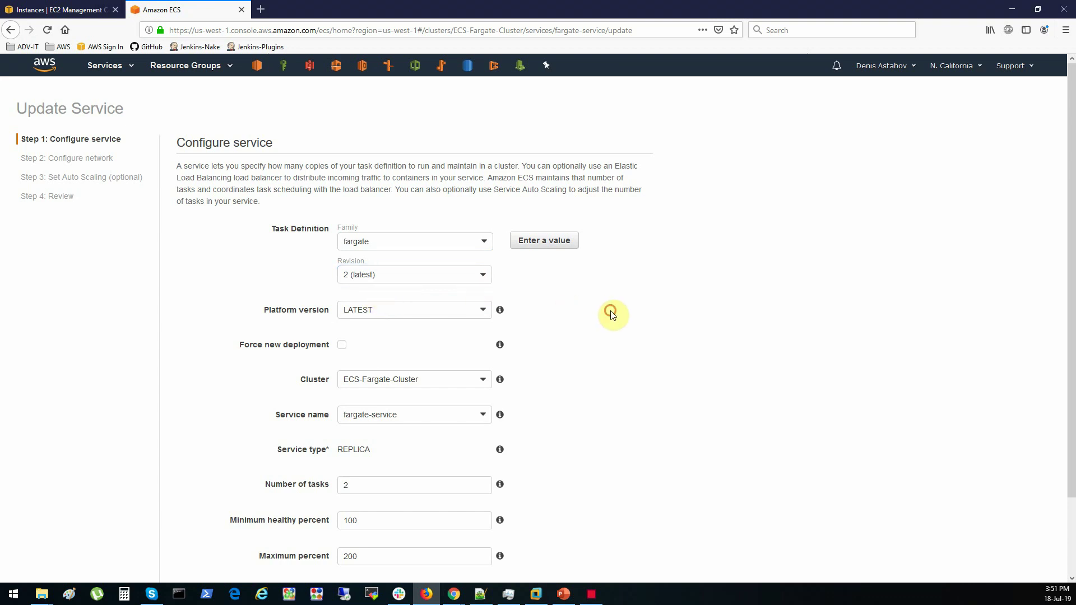
Review the service's minimum healthy percent and maximum percent settings.
{"action": "scroll", "coordinate": [552, 372], "scroll_direction": "down", "scroll_amount": 3}
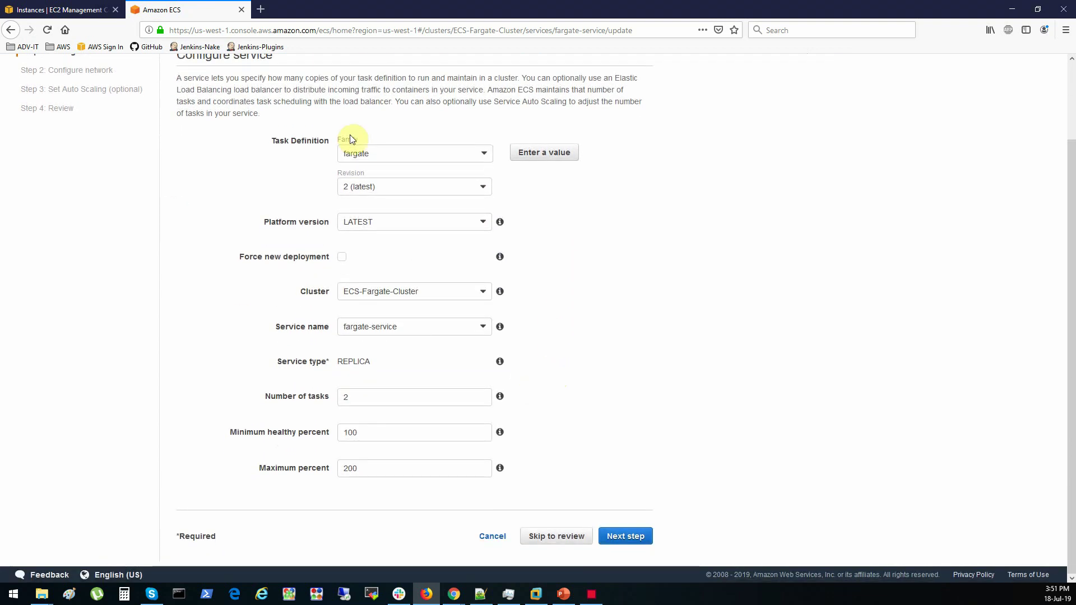
{"action": "left_click_drag", "start_coordinate": [370, 430], "coordinate": [327, 428]}
{"action": "double_click", "coordinate": [391, 470]}
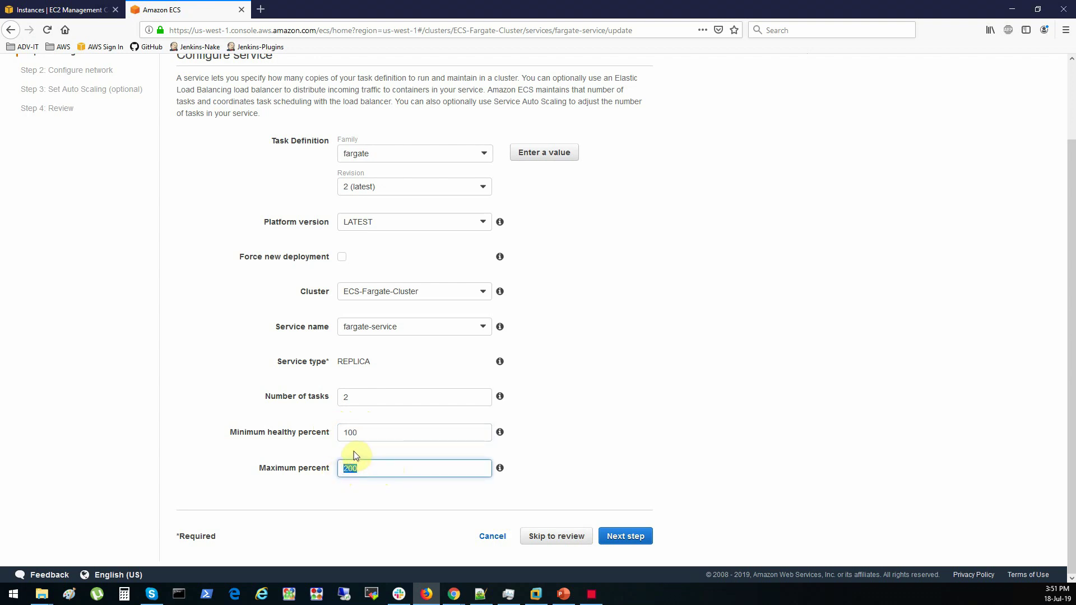
{"action": "mouse_move", "coordinate": [397, 432]}
{"action": "left_mouse_down"}
{"action": "mouse_move", "coordinate": [233, 432]}
{"action": "mouse_move", "coordinate": [324, 435]}
{"action": "left_mouse_up"}
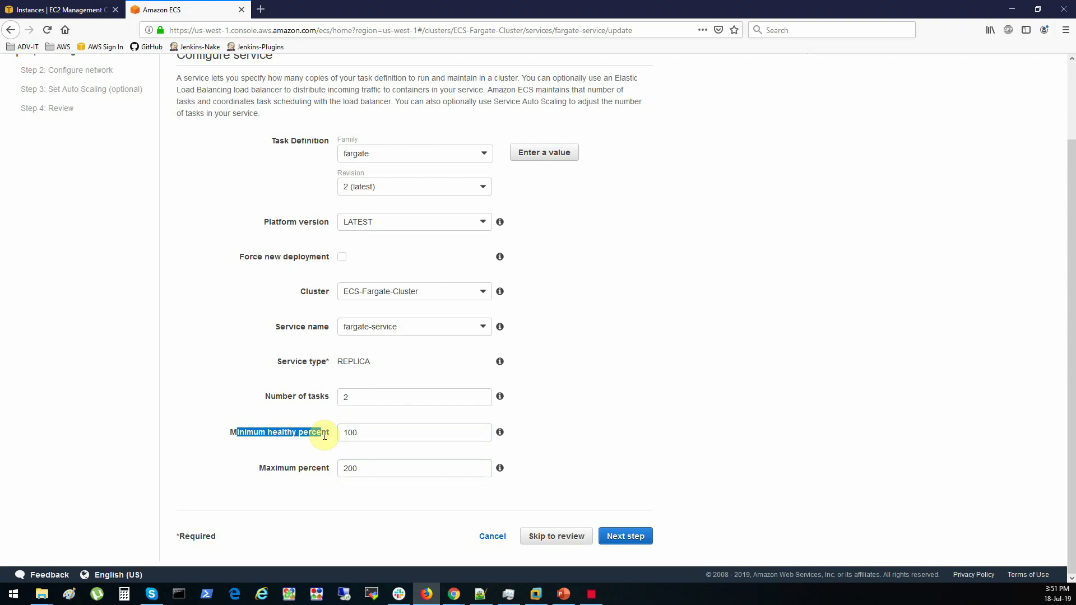
{"action": "left_click_drag", "start_coordinate": [336, 433], "coordinate": [253, 432]}
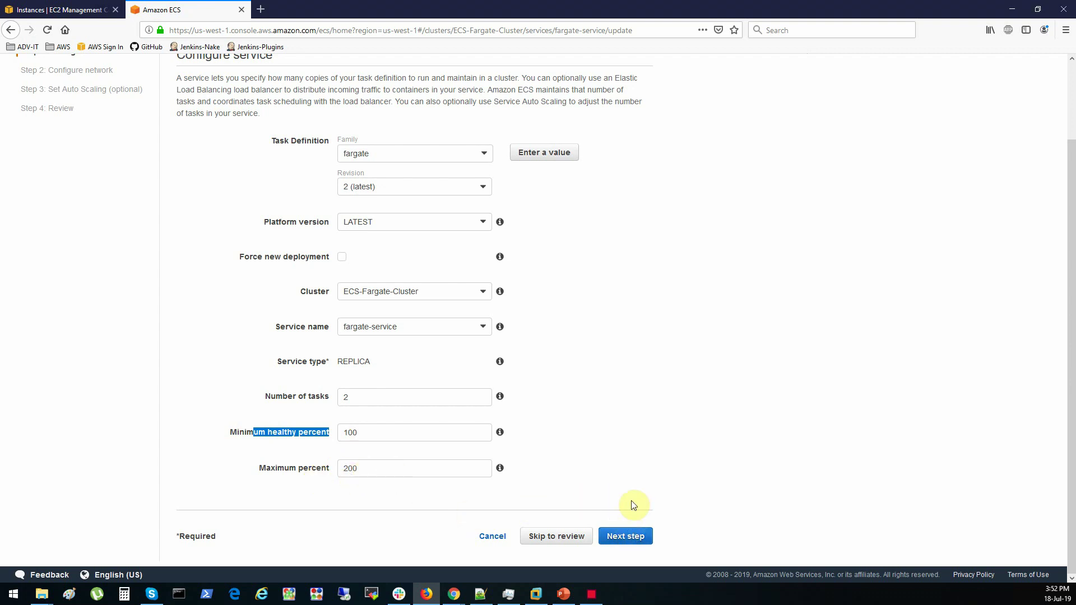
Enable Force new deployment, submit the fargate-service update with the existing network and auto scaling settings, and view the service.
{"action": "left_click", "coordinate": [673, 463]}
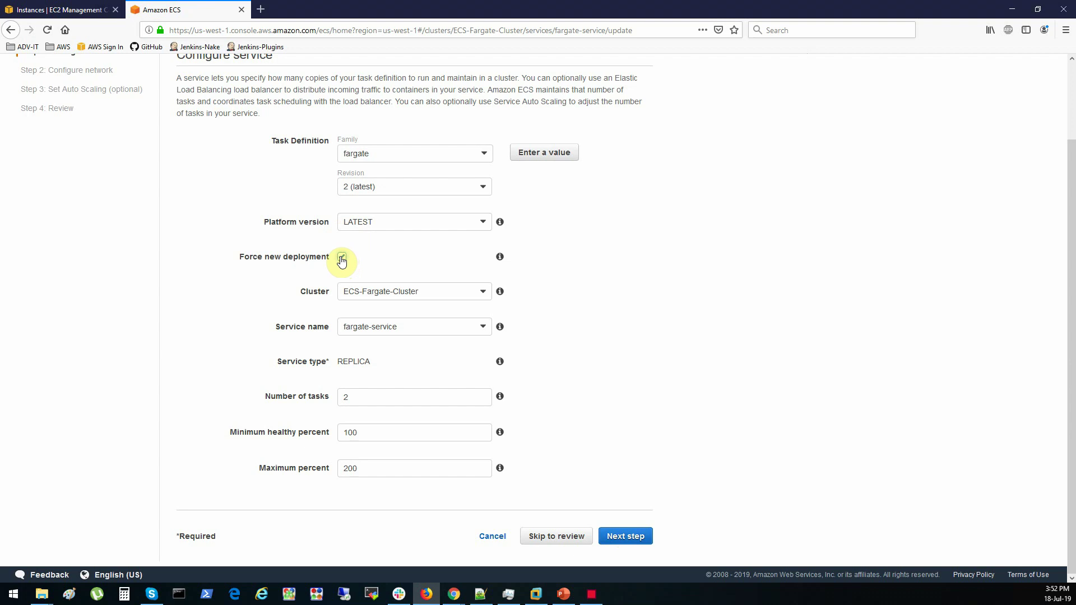
{"action": "left_click", "coordinate": [634, 540]}
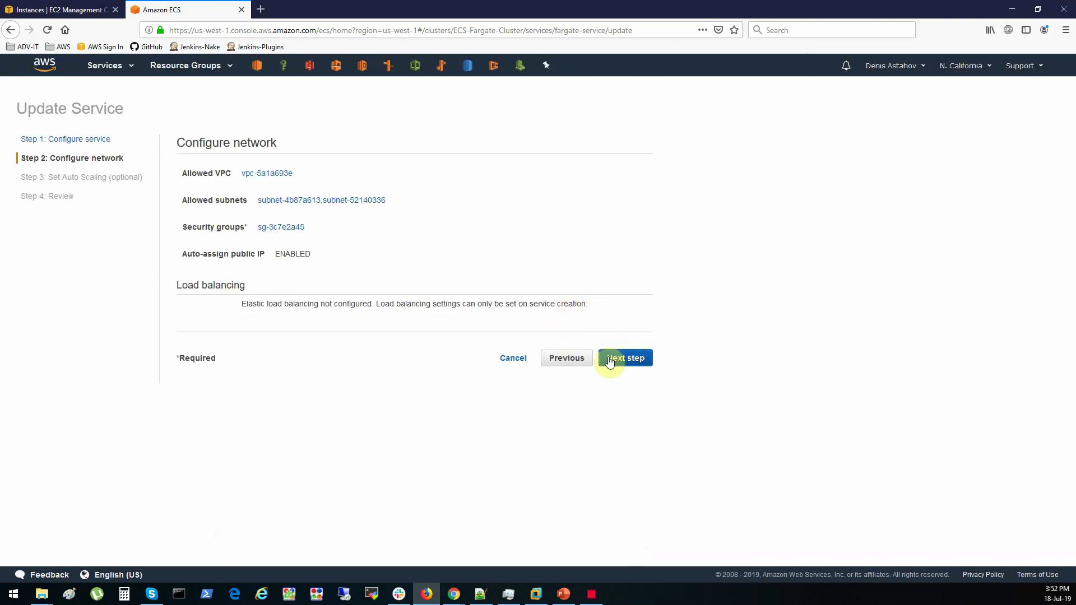
{"action": "left_click", "coordinate": [634, 363]}
{"action": "left_click", "coordinate": [642, 339]}
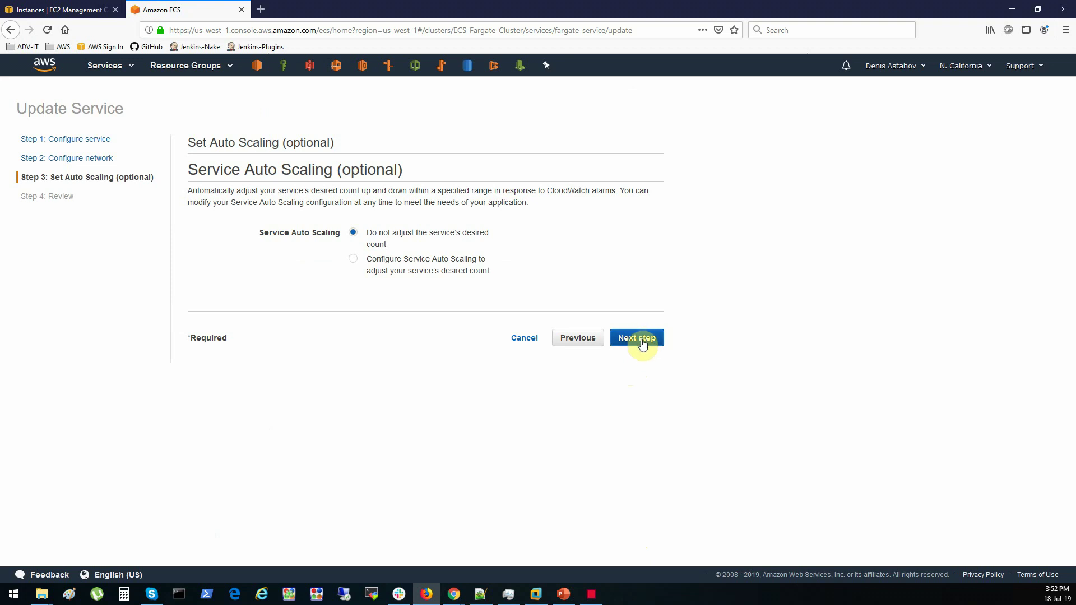
{"action": "scroll", "coordinate": [641, 339], "scroll_direction": "down", "scroll_amount": 5}
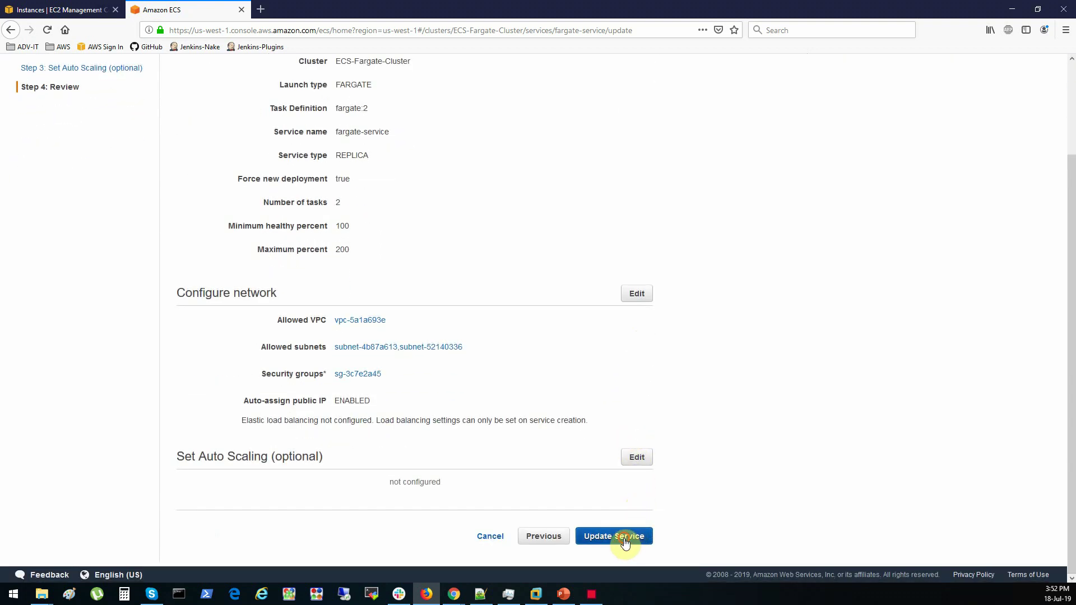
{"action": "left_click", "coordinate": [627, 536]}
{"action": "left_click", "coordinate": [1021, 303]}
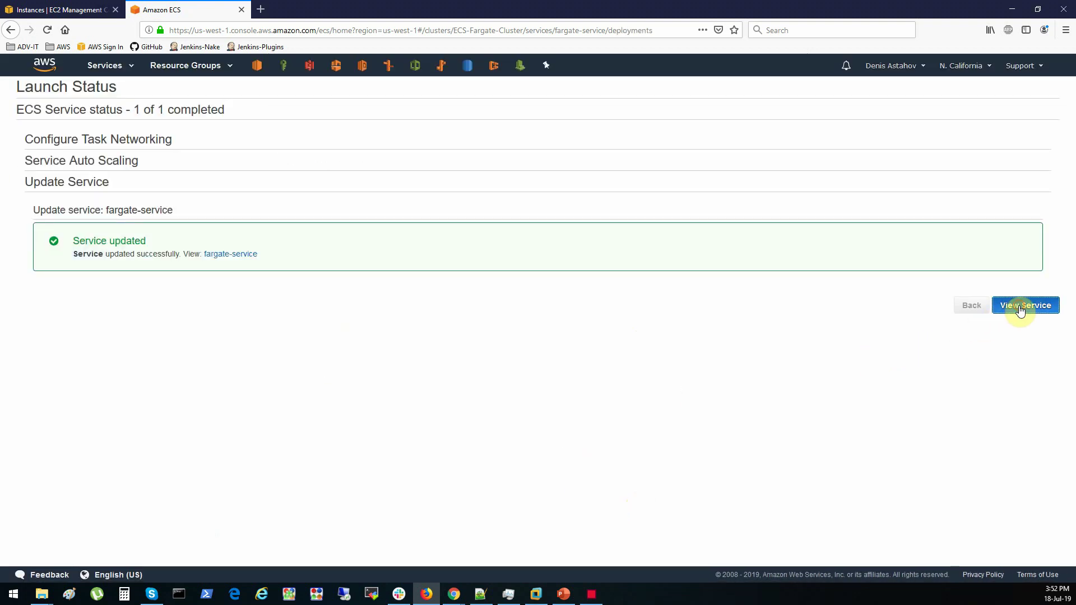
Show fargate-service's running tasks and refresh the list to follow the rollout of the fargate:2 tasks.
{"action": "scroll", "coordinate": [526, 374], "scroll_direction": "down", "scroll_amount": 2}
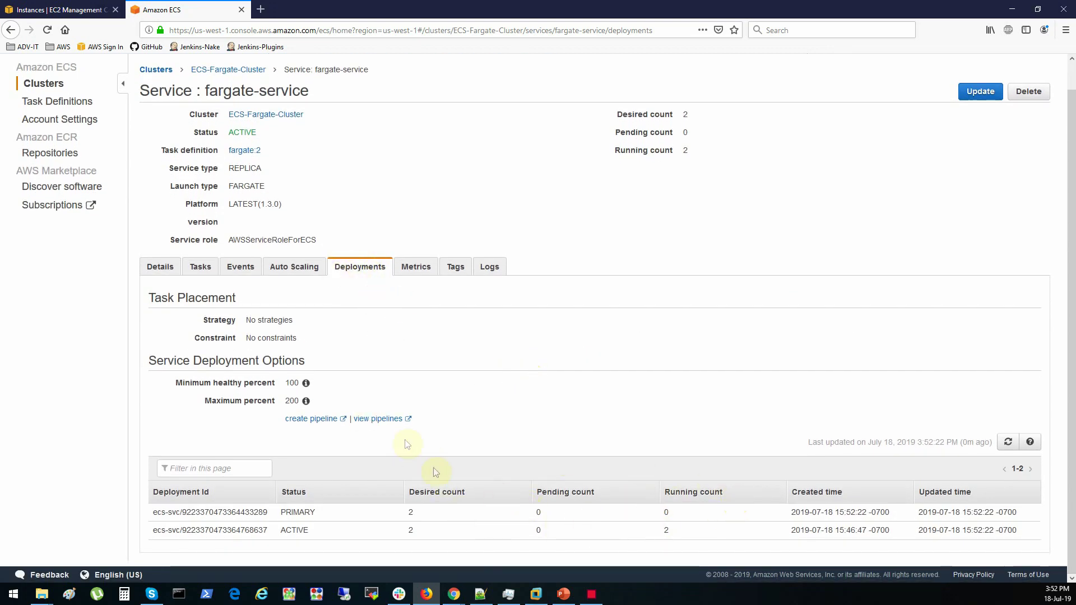
{"action": "left_click", "coordinate": [201, 268]}
{"action": "left_click", "coordinate": [1016, 327]}
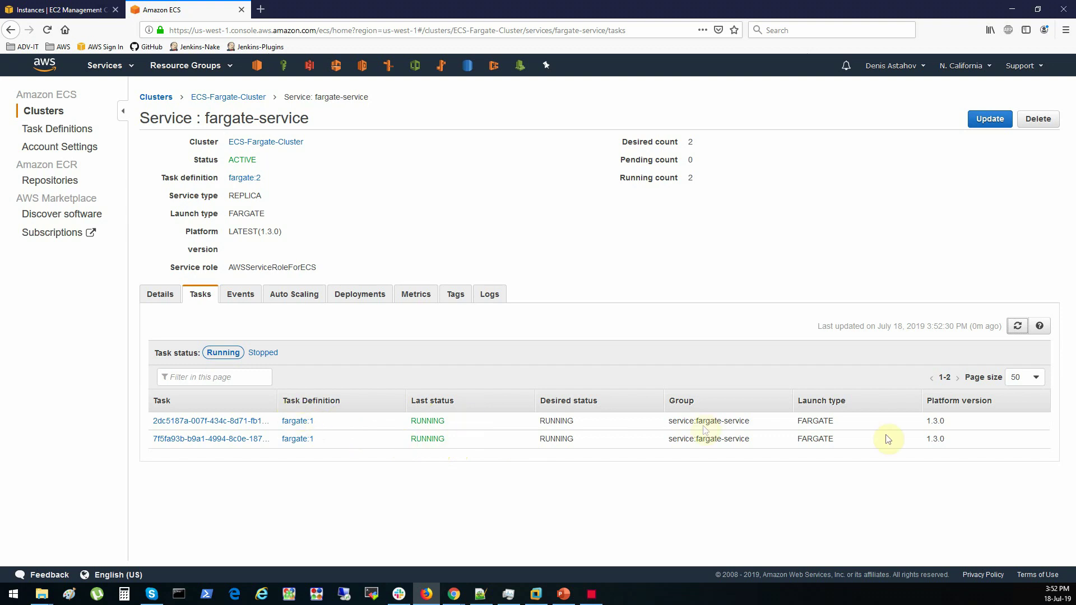
{"action": "left_click", "coordinate": [1018, 327]}
{"action": "left_click", "coordinate": [1018, 327]}
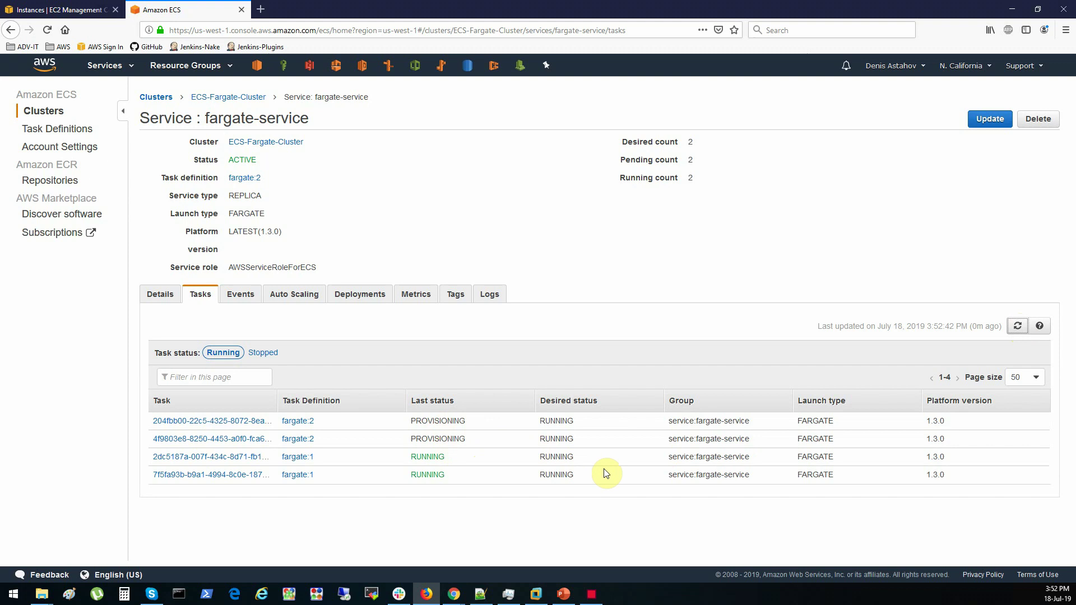
{"action": "left_click", "coordinate": [1018, 326]}
{"action": "left_click_drag", "start_coordinate": [270, 457], "coordinate": [311, 478]}
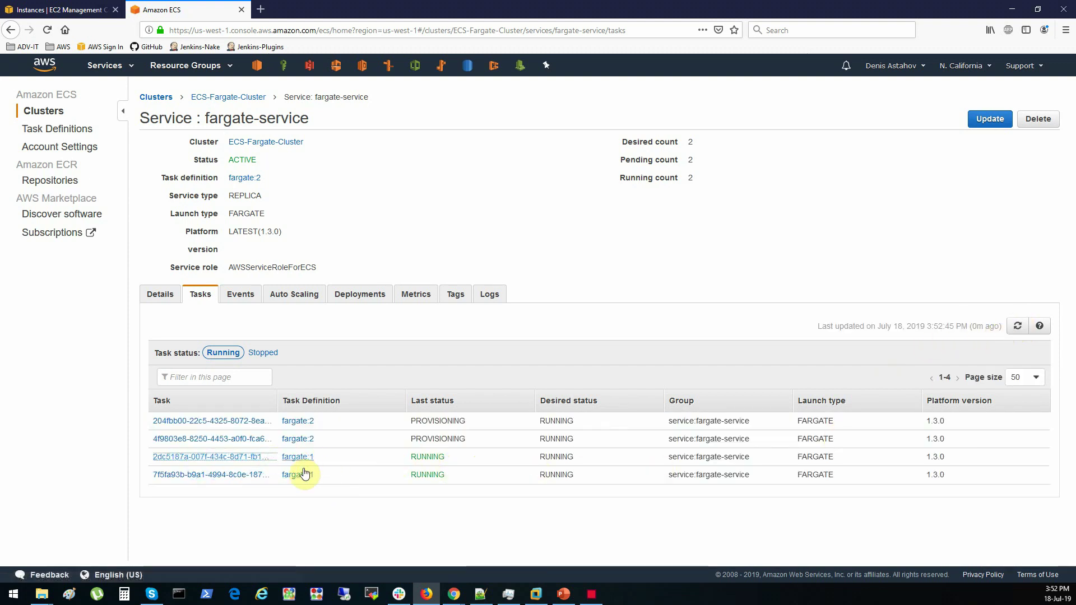
Keep refreshing the service's tasks and compare its desired, pending and running counts during the deployment.
{"action": "left_click_drag", "start_coordinate": [623, 141], "coordinate": [680, 160]}
{"action": "left_click", "coordinate": [1018, 325]}
{"action": "left_click_drag", "start_coordinate": [715, 185], "coordinate": [636, 177]}
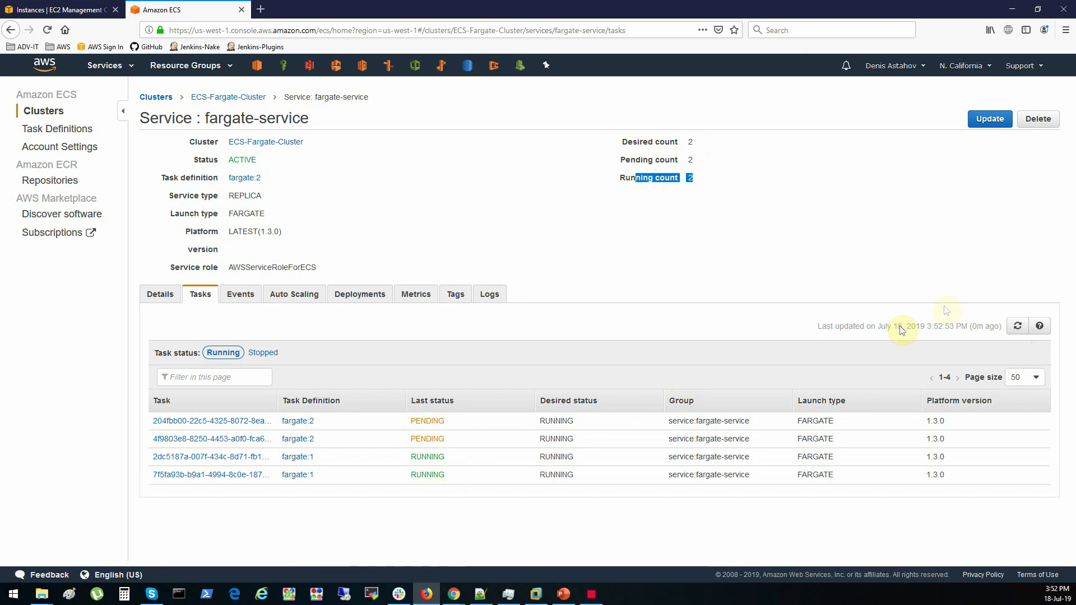
{"action": "left_click", "coordinate": [1019, 329]}
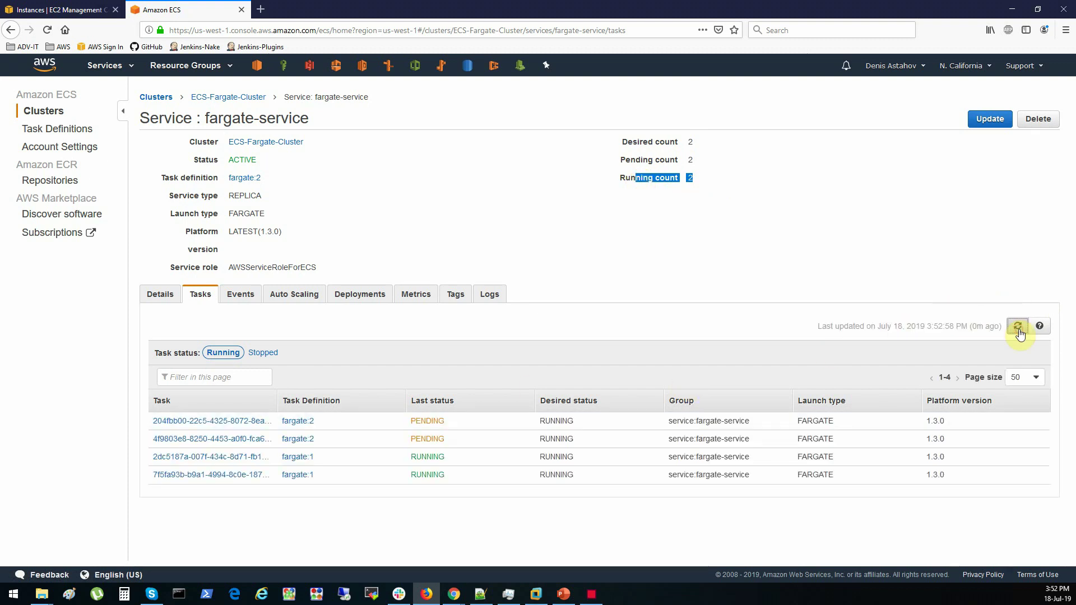
{"action": "left_click", "coordinate": [763, 295]}
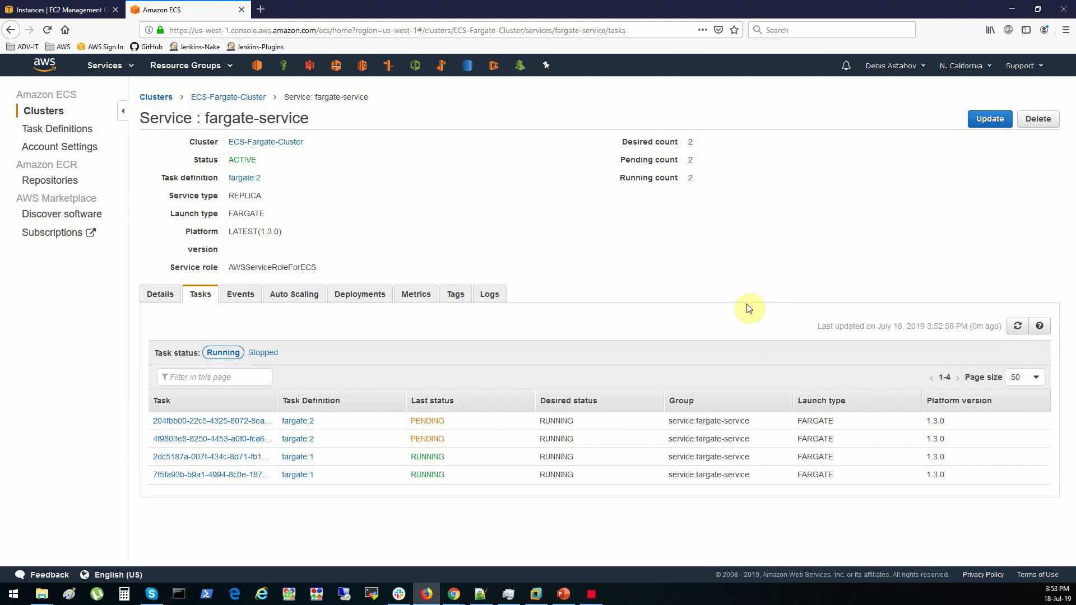
{"action": "left_click", "coordinate": [1018, 327]}
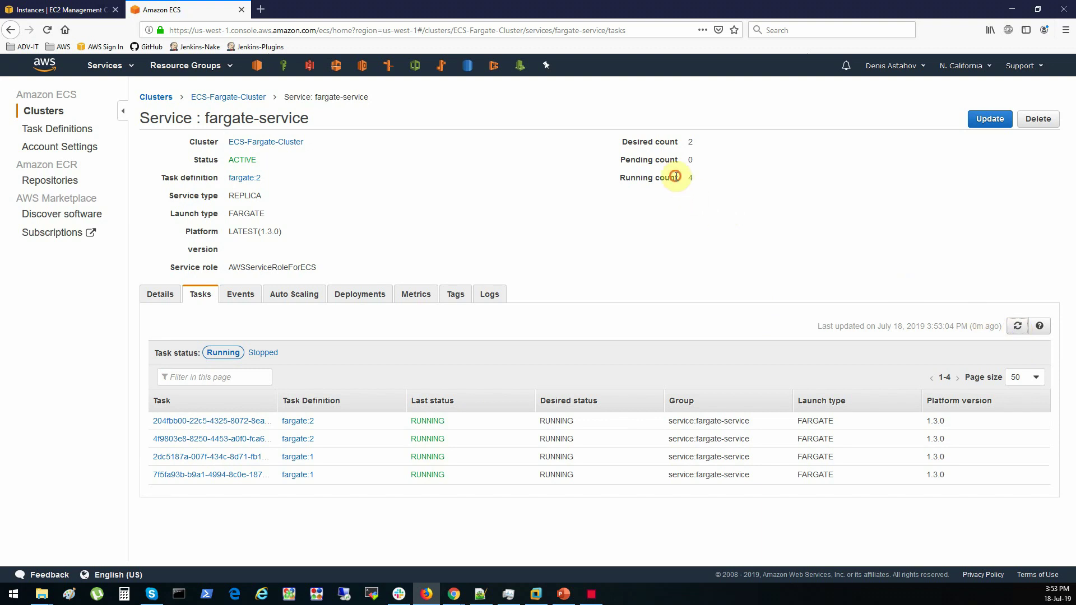
{"action": "left_click_drag", "start_coordinate": [665, 142], "coordinate": [709, 139]}
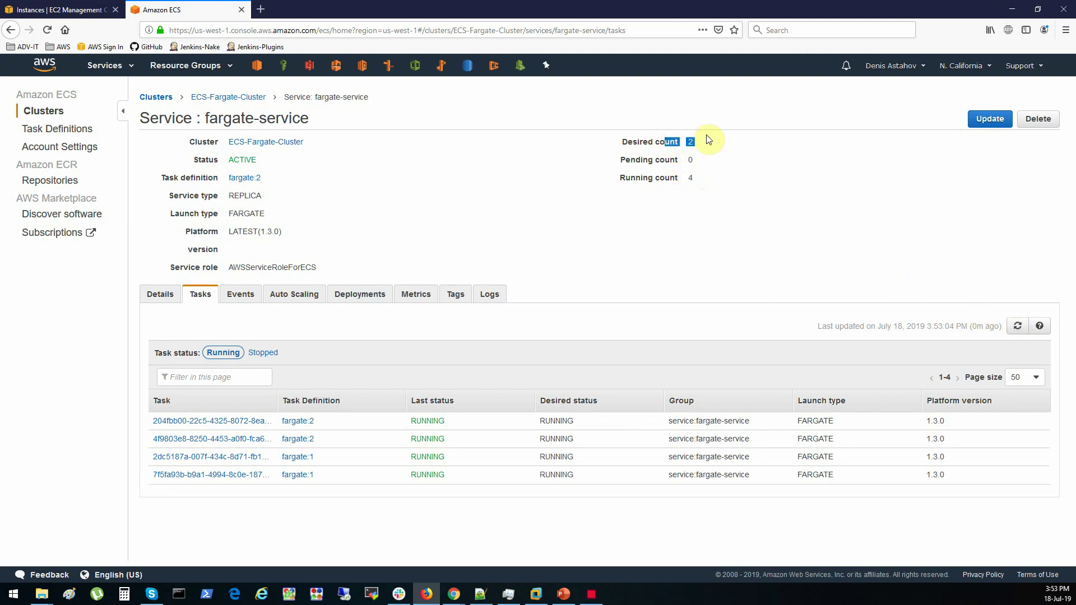
{"action": "left_click", "coordinate": [1019, 326]}
{"action": "left_click", "coordinate": [1018, 326]}
Open the second fargate:2 task, copy its public IP and load that address in a new browser tab.
{"action": "left_click", "coordinate": [236, 440]}
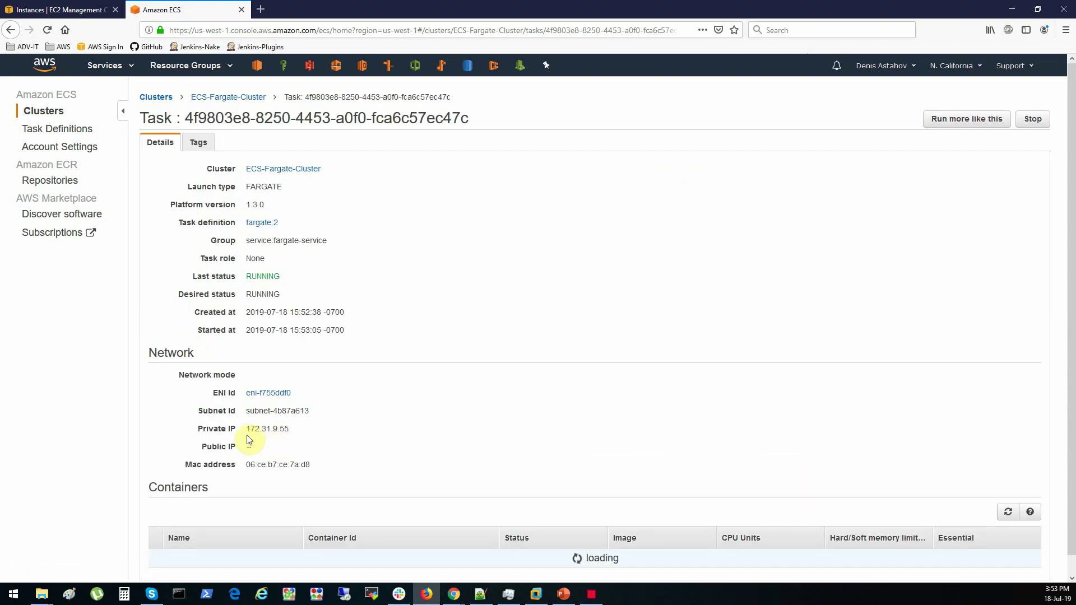
{"action": "left_click_drag", "start_coordinate": [305, 447], "coordinate": [243, 447]}
{"action": "key", "text": "ctrl+c"}
{"action": "left_click", "coordinate": [259, 11]}
{"action": "key", "text": "ctrl+v"}
{"action": "key", "text": "Return"}
{"action": "left_click_drag", "start_coordinate": [122, 82], "coordinate": [2, 67]}
{"action": "left_click", "coordinate": [49, 93]}
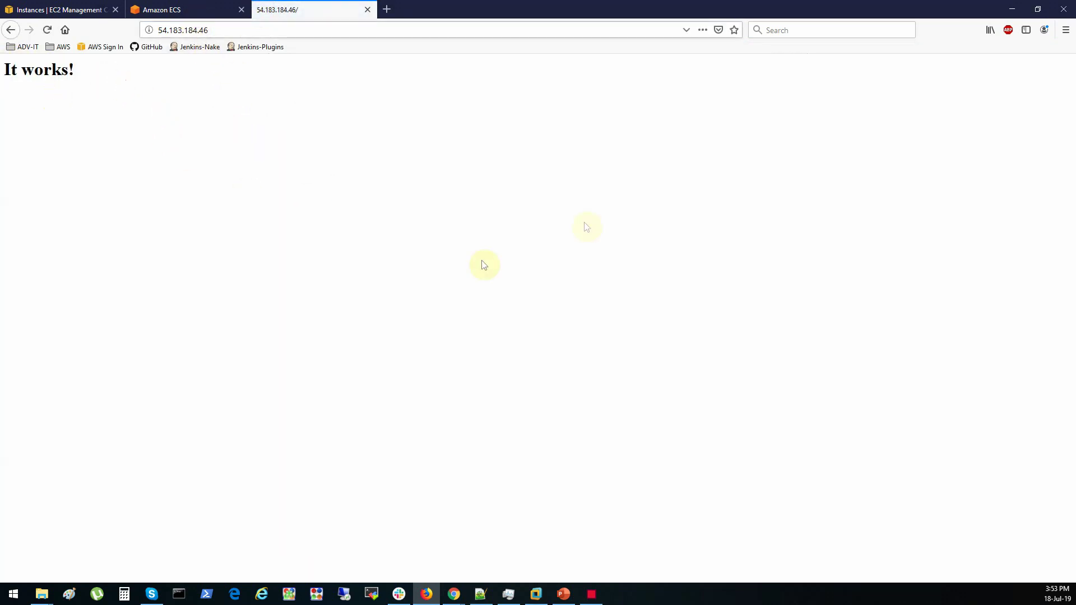
Return to ECS-Fargate-Cluster and refresh its task list to check for remaining fargate:1 tasks.
{"action": "left_click", "coordinate": [187, 11]}
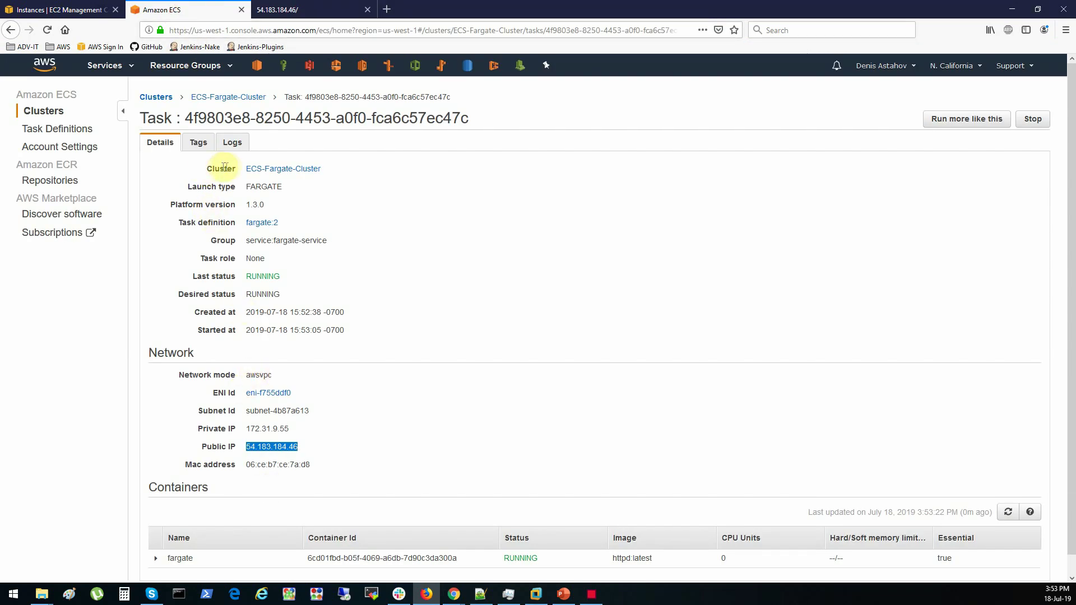
{"action": "left_click", "coordinate": [235, 102]}
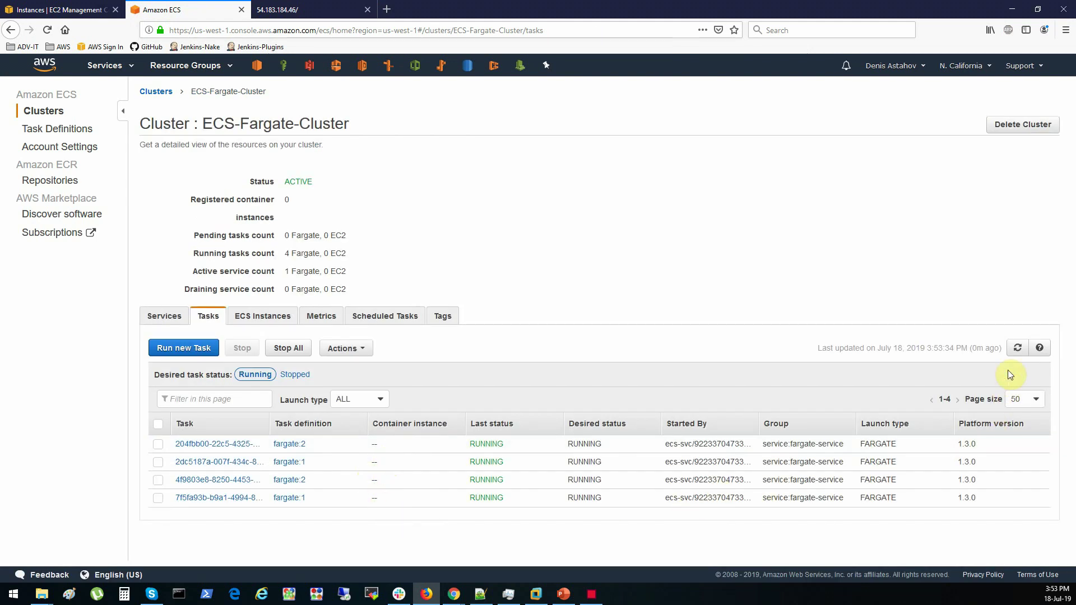
{"action": "left_click", "coordinate": [1018, 350]}
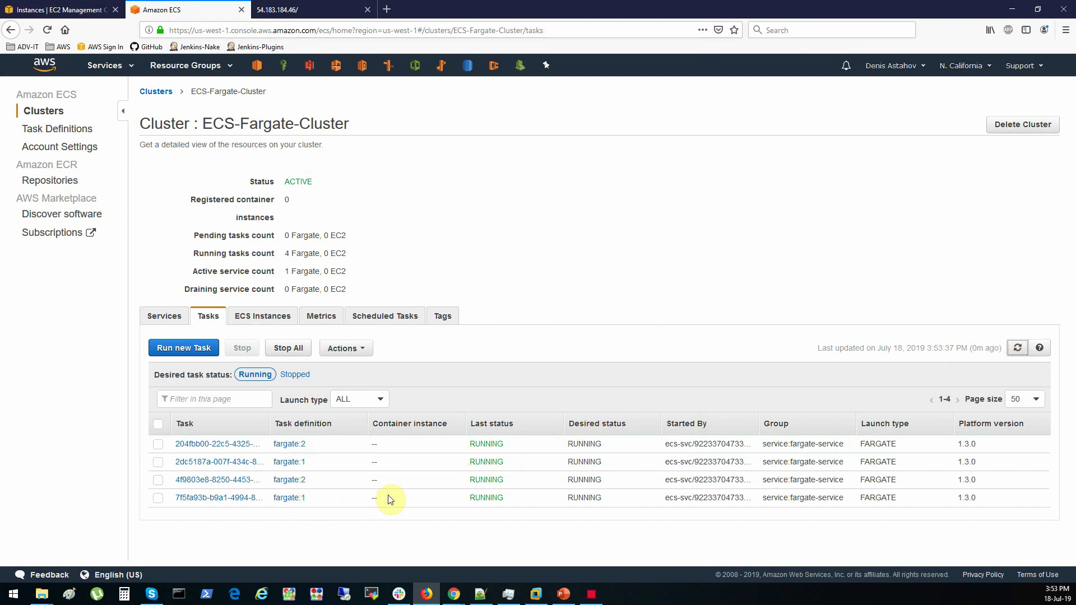
{"action": "left_click", "coordinate": [1018, 349]}
Open fargate-service from the cluster's services and refresh its tasks to check whether the old revision is gone.
{"action": "left_click", "coordinate": [162, 319]}
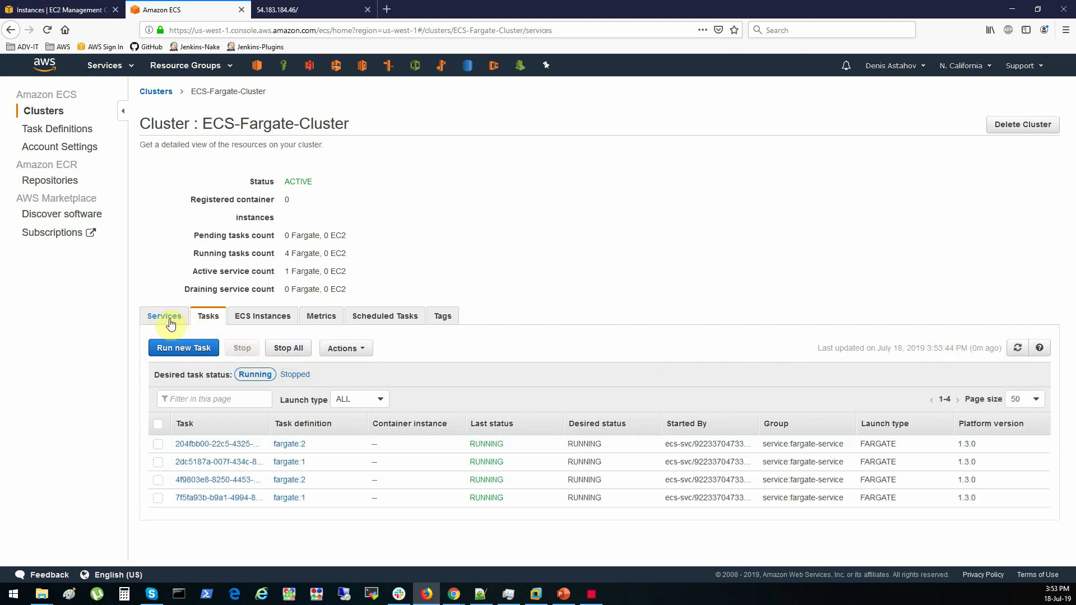
{"action": "left_click", "coordinate": [166, 319]}
{"action": "left_click", "coordinate": [213, 422]}
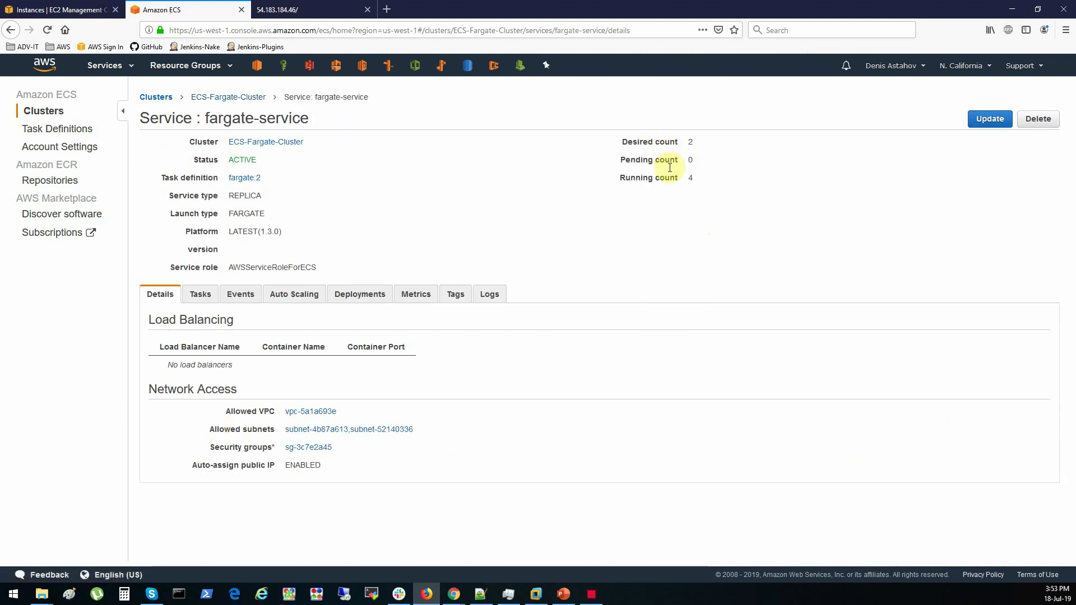
{"action": "left_click", "coordinate": [195, 293]}
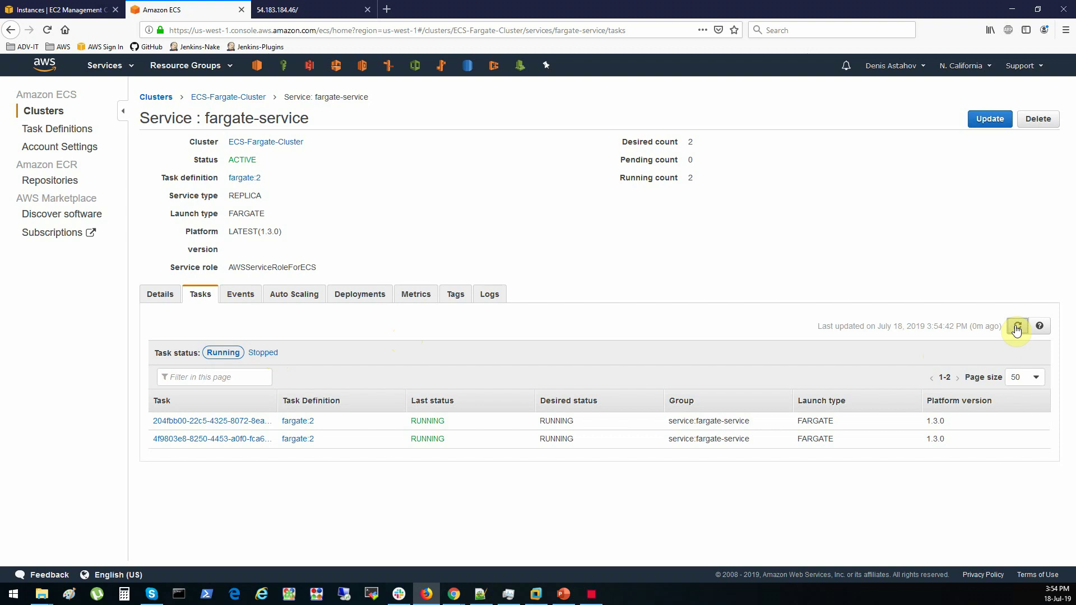
{"action": "left_click", "coordinate": [1018, 330]}
Check the public IP of the second fargate:2 task, then return to the overview of all clusters.
{"action": "left_click", "coordinate": [235, 441]}
{"action": "left_click_drag", "start_coordinate": [246, 447], "coordinate": [336, 452]}
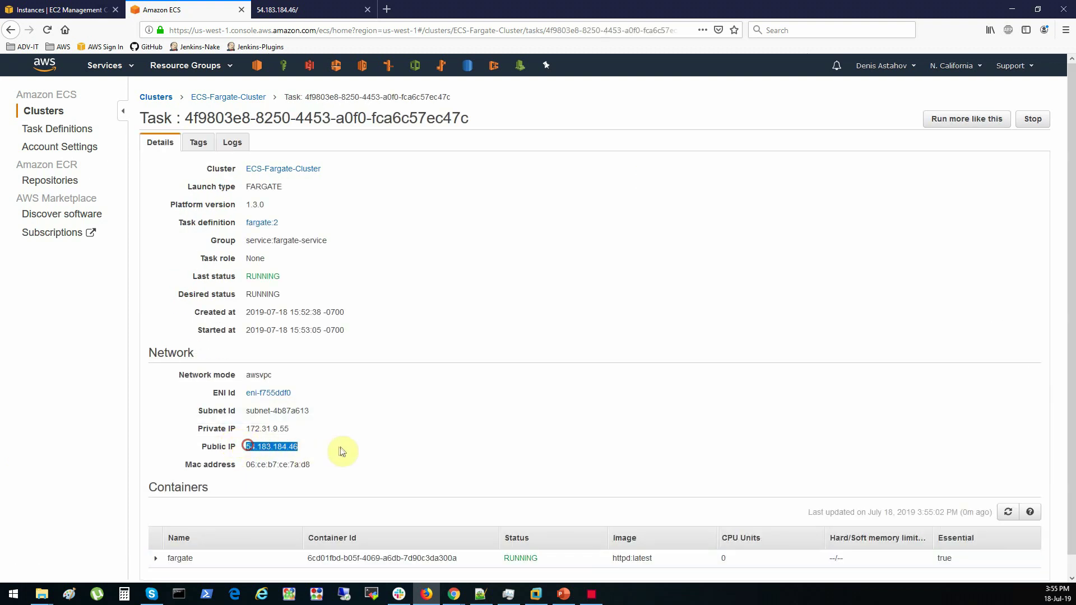
{"action": "left_click", "coordinate": [241, 97]}
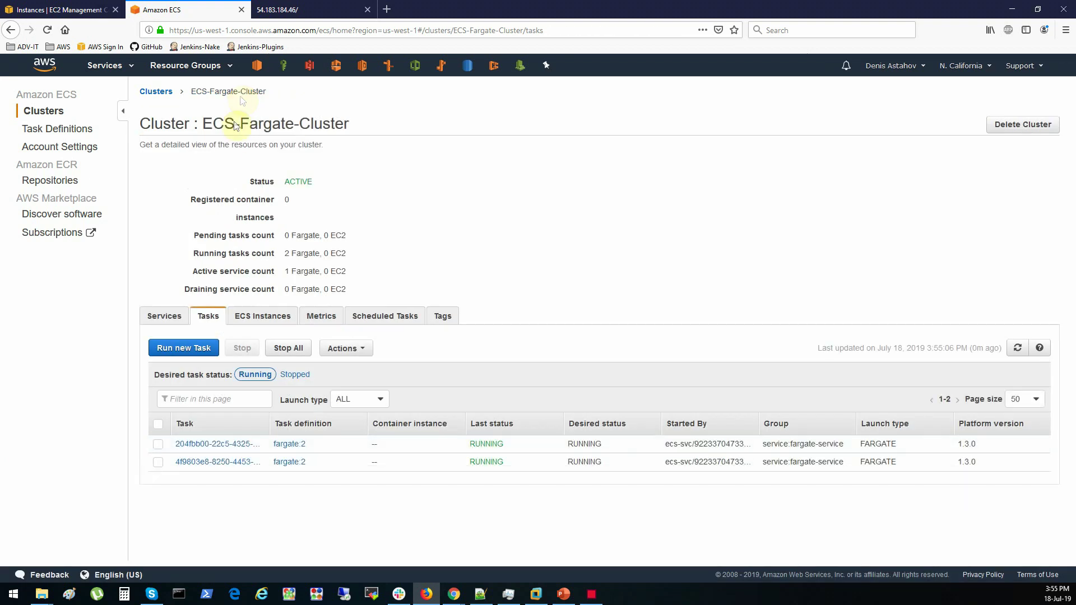
{"action": "left_click", "coordinate": [162, 93]}
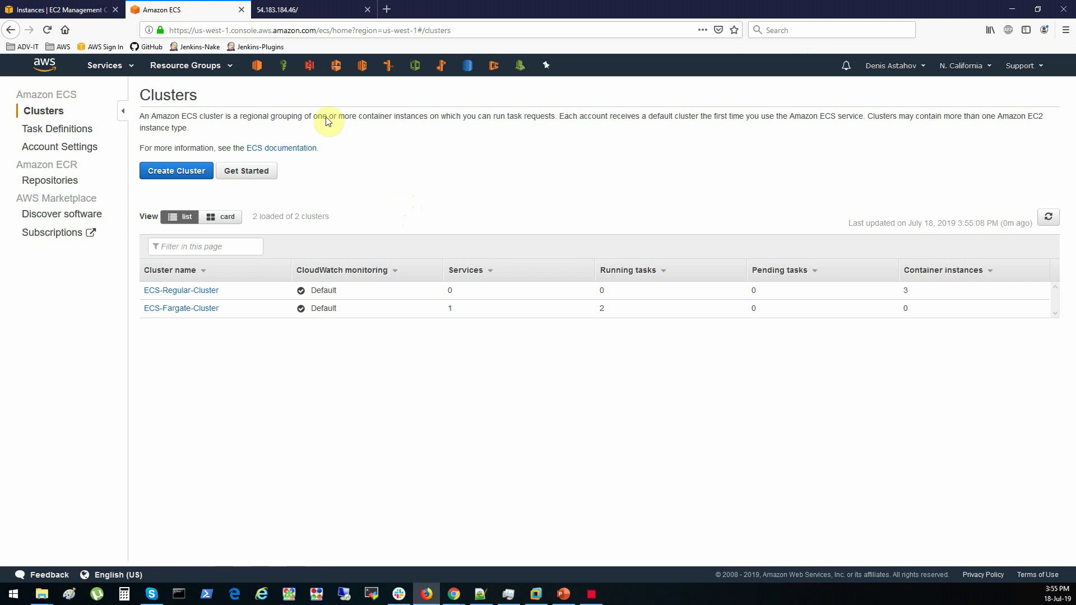
Open EC2 load balancers in a new browser tab and start creating an Application Load Balancer.
{"action": "right_click", "coordinate": [257, 67]}
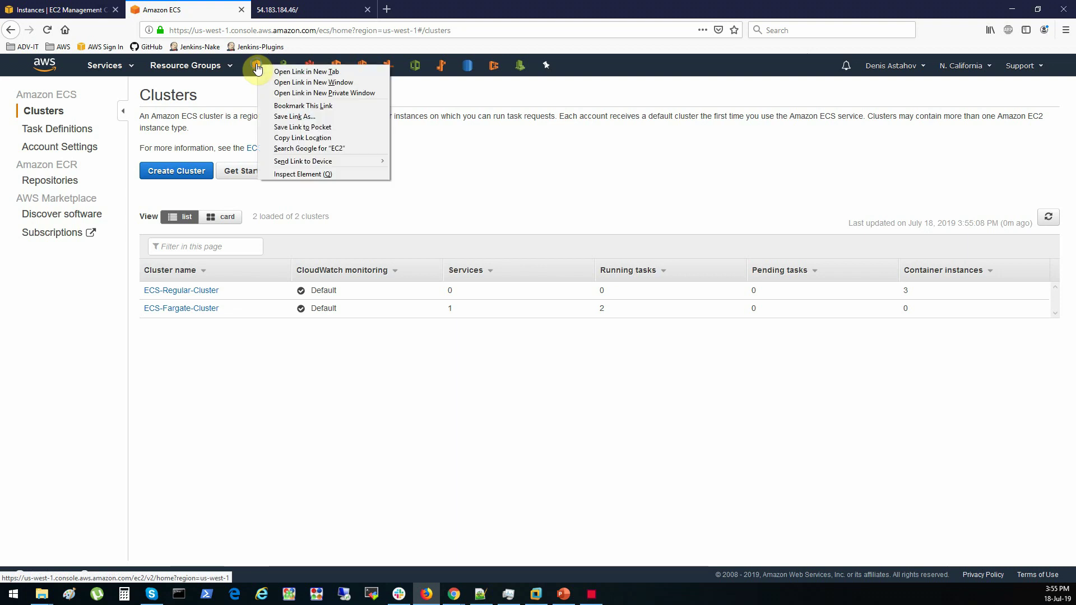
{"action": "left_click", "coordinate": [282, 72]}
{"action": "left_click", "coordinate": [293, 12]}
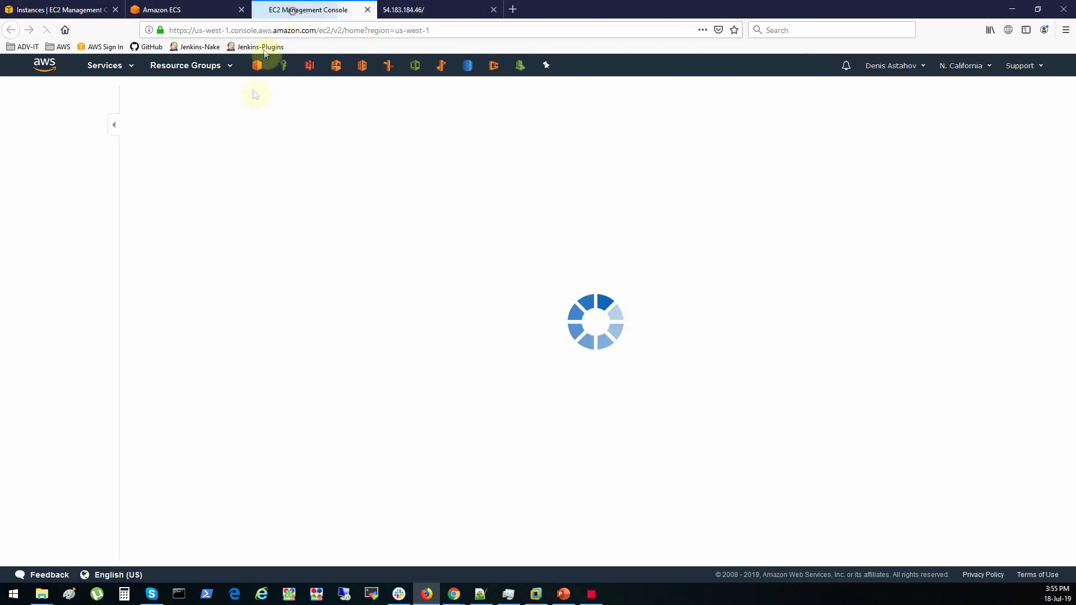
{"action": "left_click", "coordinate": [51, 510]}
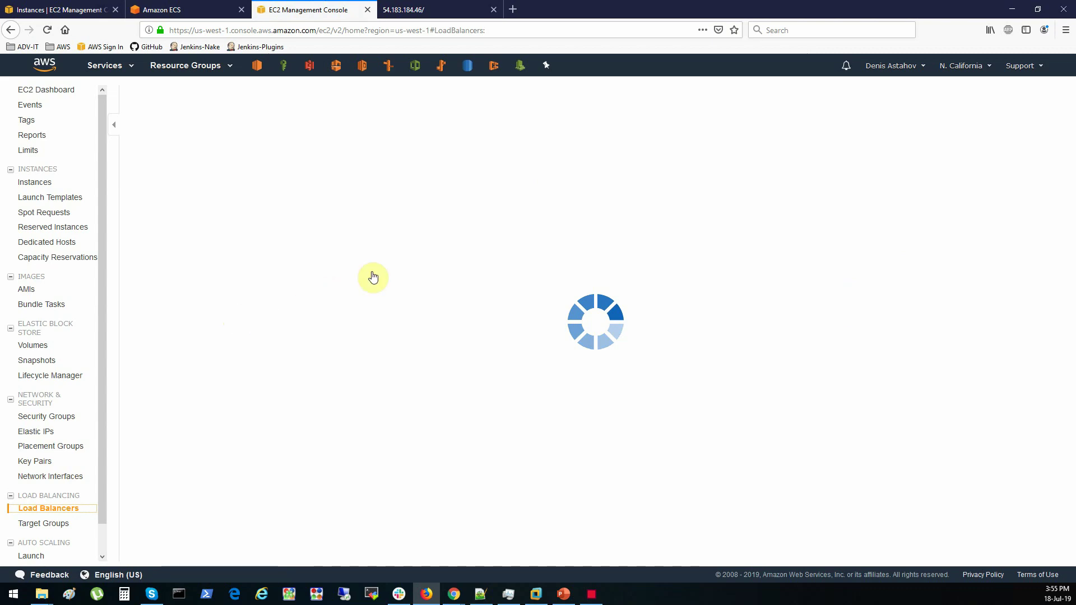
{"action": "left_click", "coordinate": [215, 99]}
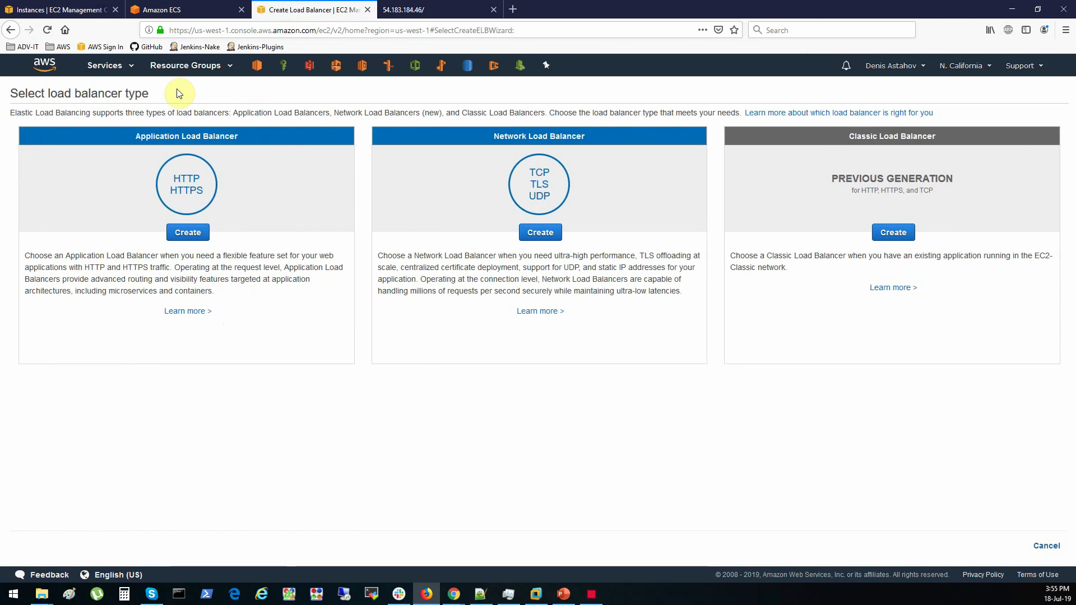
{"action": "left_click", "coordinate": [199, 239]}
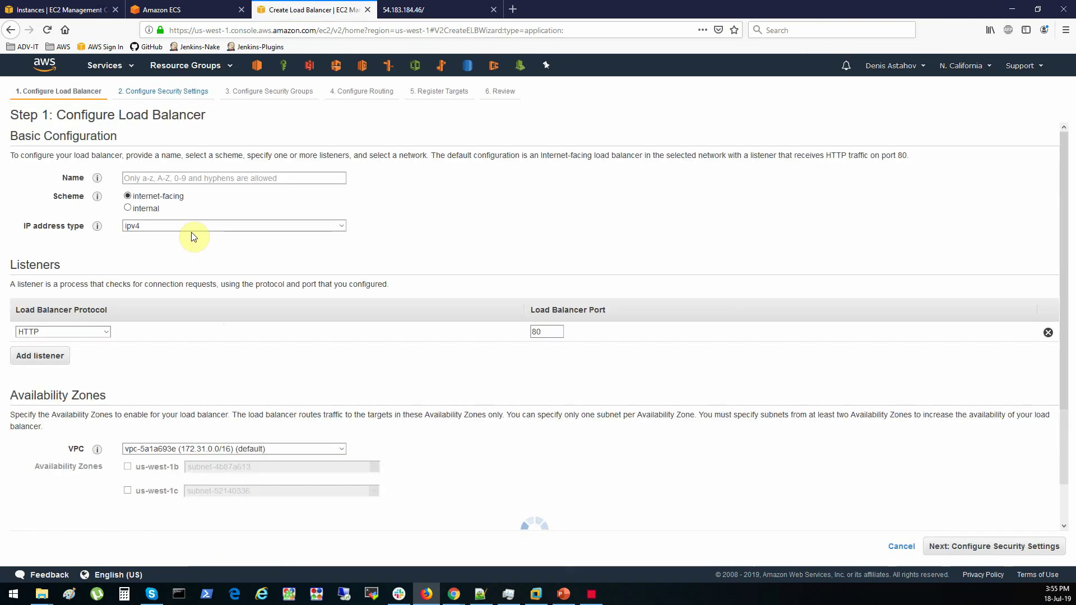
Name the load balancer fargate-alb and keep its HTTP listener on port 80.
{"action": "left_click", "coordinate": [224, 177]}
{"action": "type", "text": "fargate-alb"}
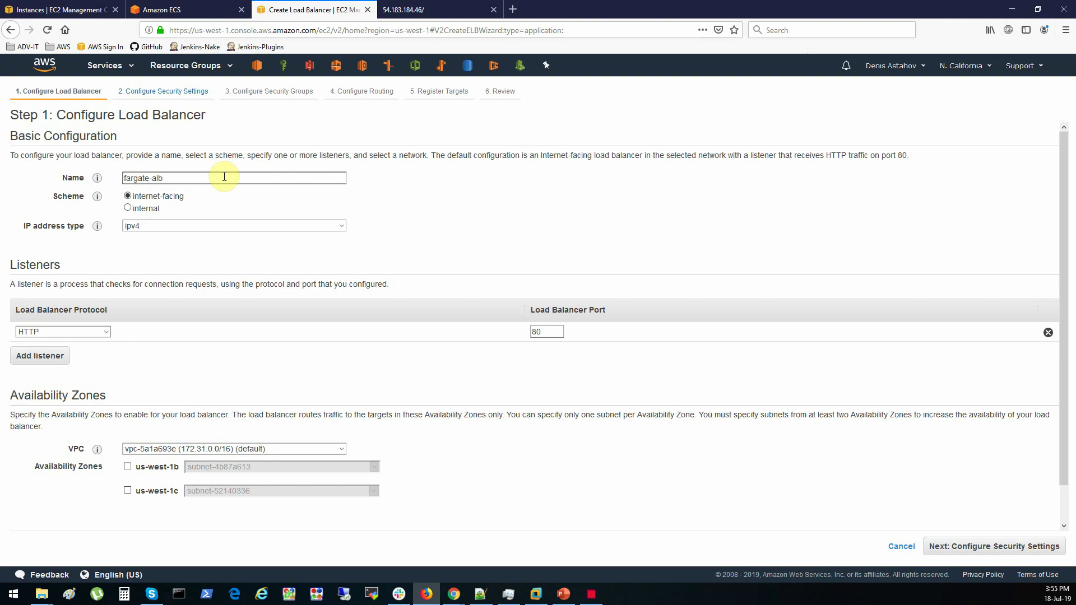
{"action": "left_click", "coordinate": [554, 333]}
{"action": "double_click", "coordinate": [554, 333]}
{"action": "left_click", "coordinate": [439, 375]}
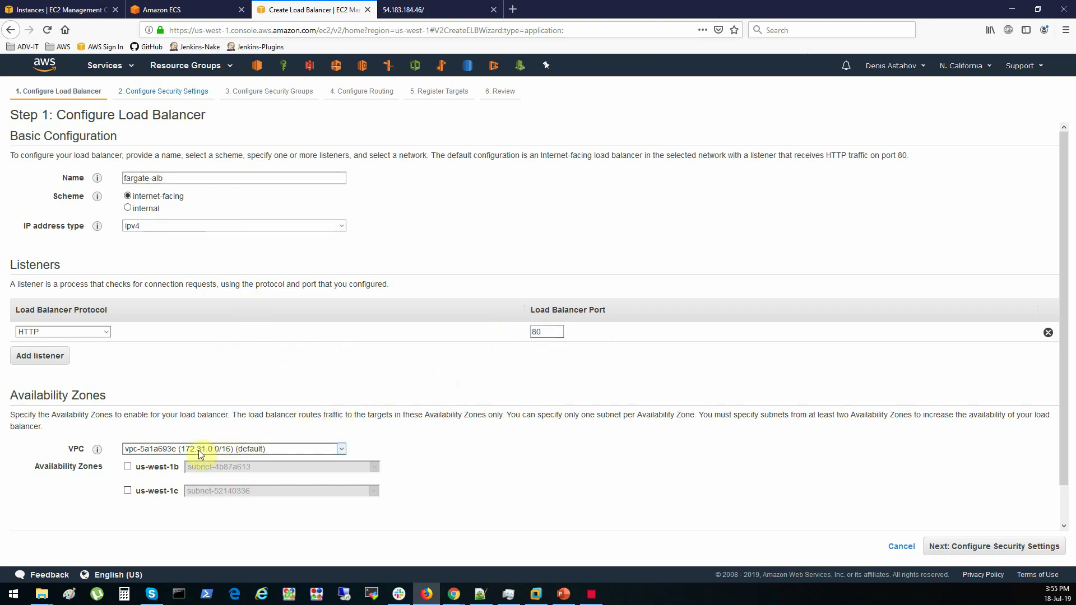
Enable availability zones us-west-1b and us-west-1c for the load balancer and proceed to its security group configuration.
{"action": "left_click", "coordinate": [127, 468]}
{"action": "left_click", "coordinate": [128, 508]}
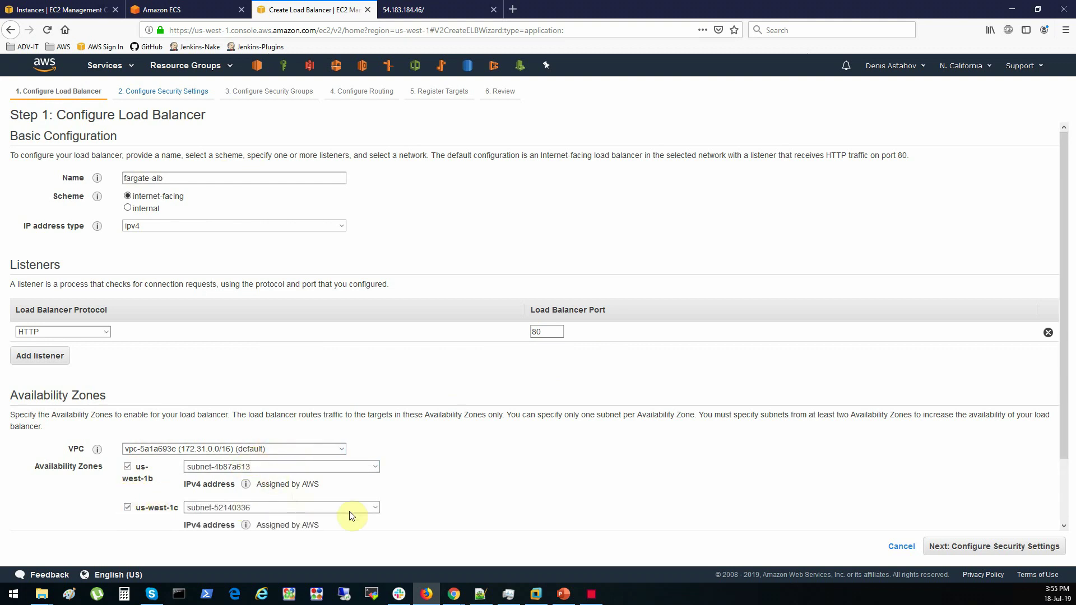
{"action": "left_click", "coordinate": [984, 553]}
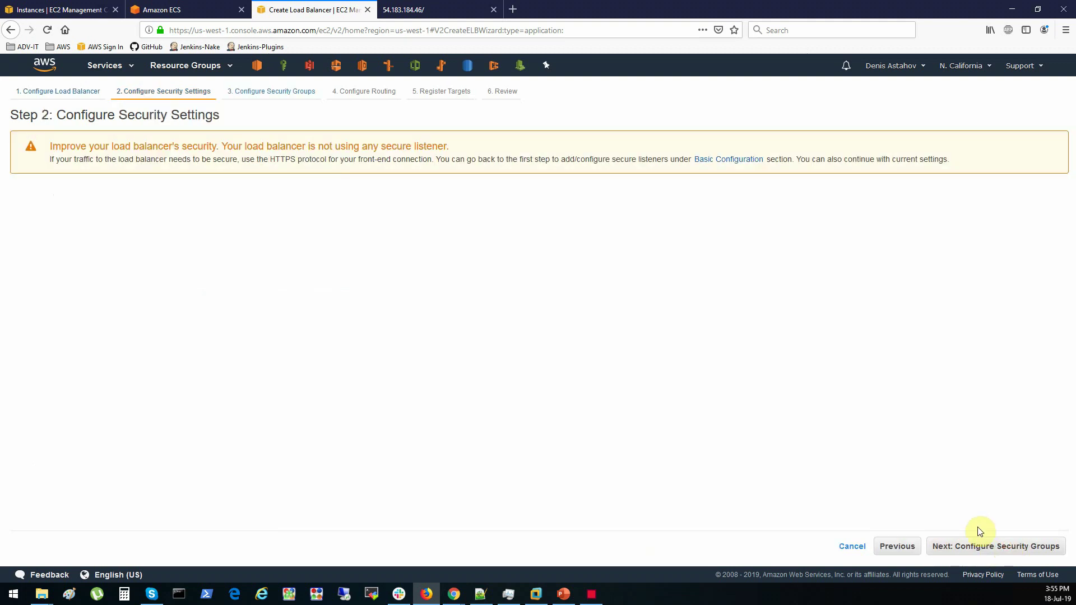
{"action": "left_click", "coordinate": [989, 552]}
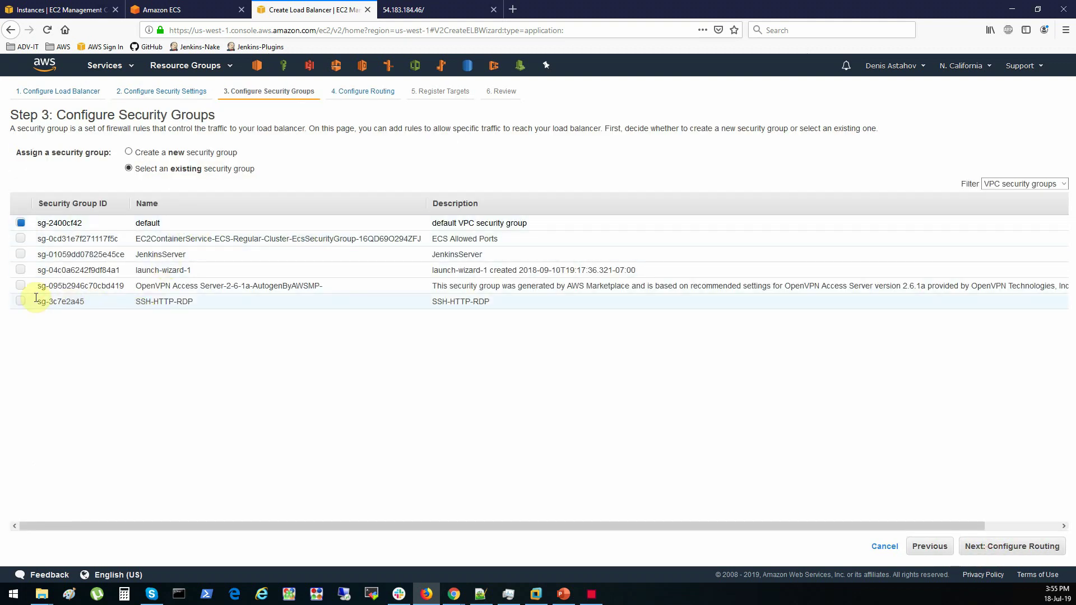
Assign the SSH-HTTP-RDP security group instead of the default one and continue to routing.
{"action": "left_click", "coordinate": [20, 302]}
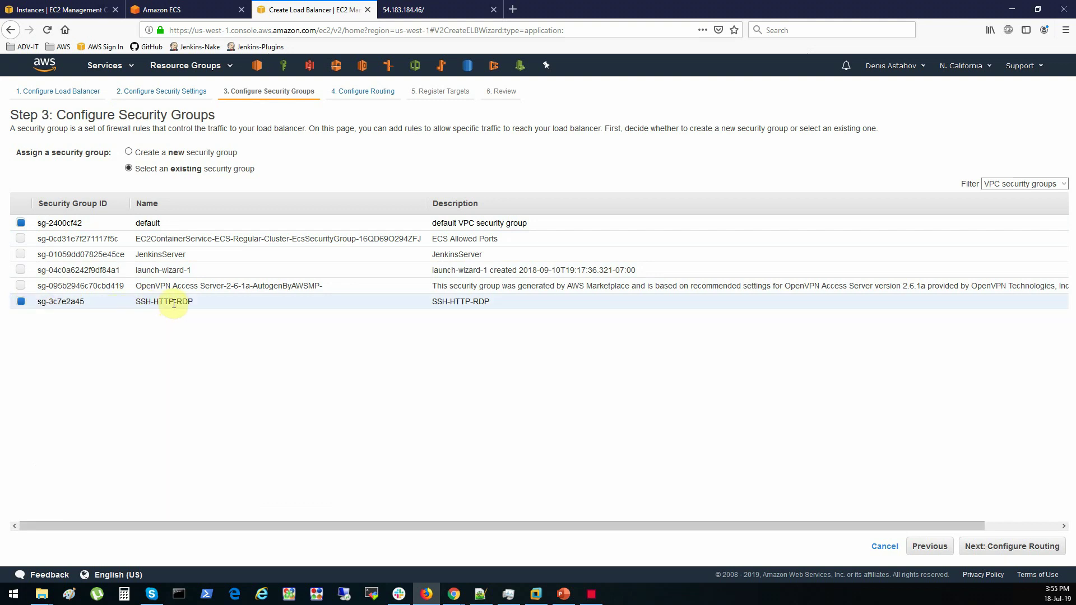
{"action": "left_click", "coordinate": [21, 223]}
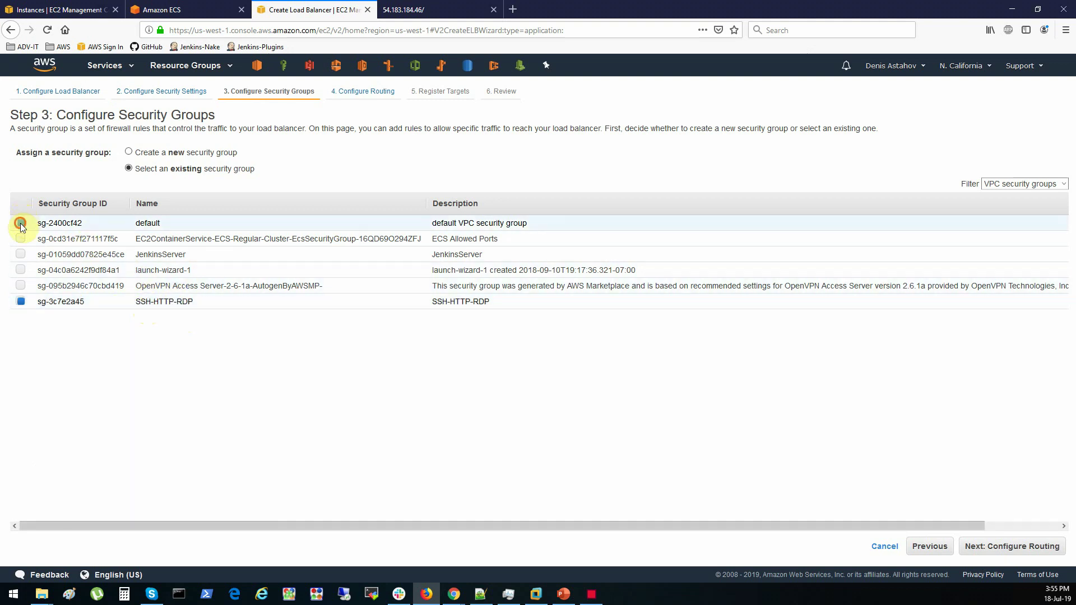
{"action": "left_click", "coordinate": [1013, 547]}
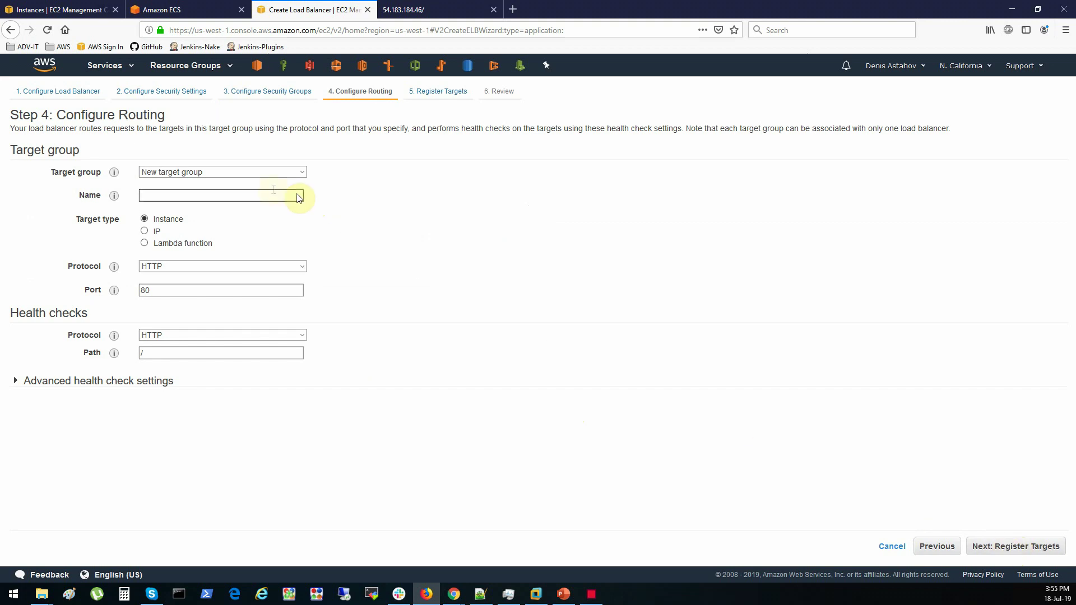
Define a new target group named fargate-tg with the IP target type.
{"action": "left_click", "coordinate": [241, 174]}
{"action": "left_click", "coordinate": [241, 178]}
{"action": "left_click", "coordinate": [207, 194]}
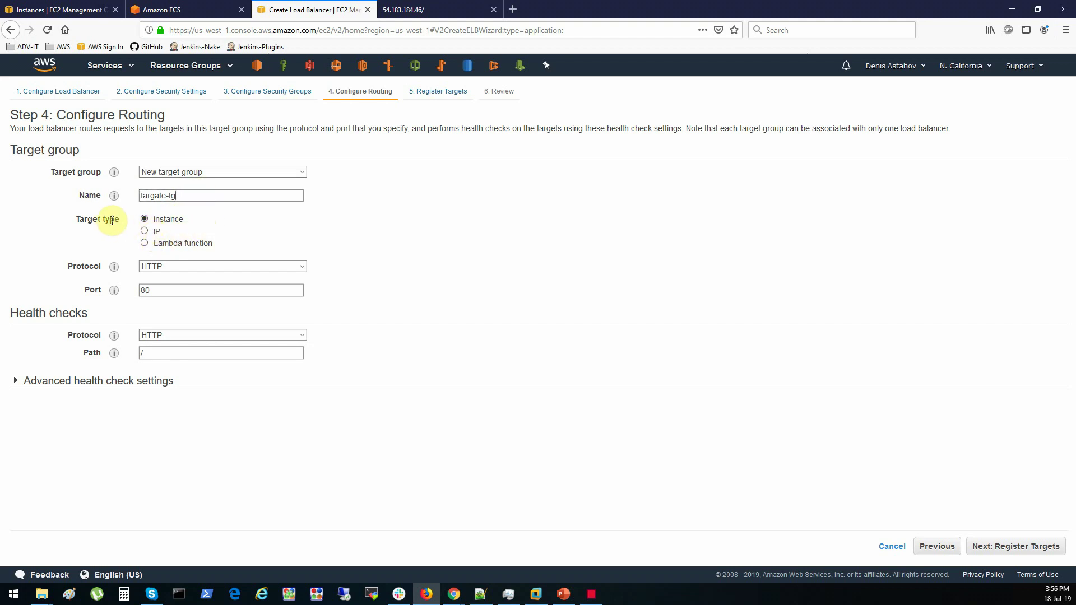
{"action": "left_click", "coordinate": [144, 231]}
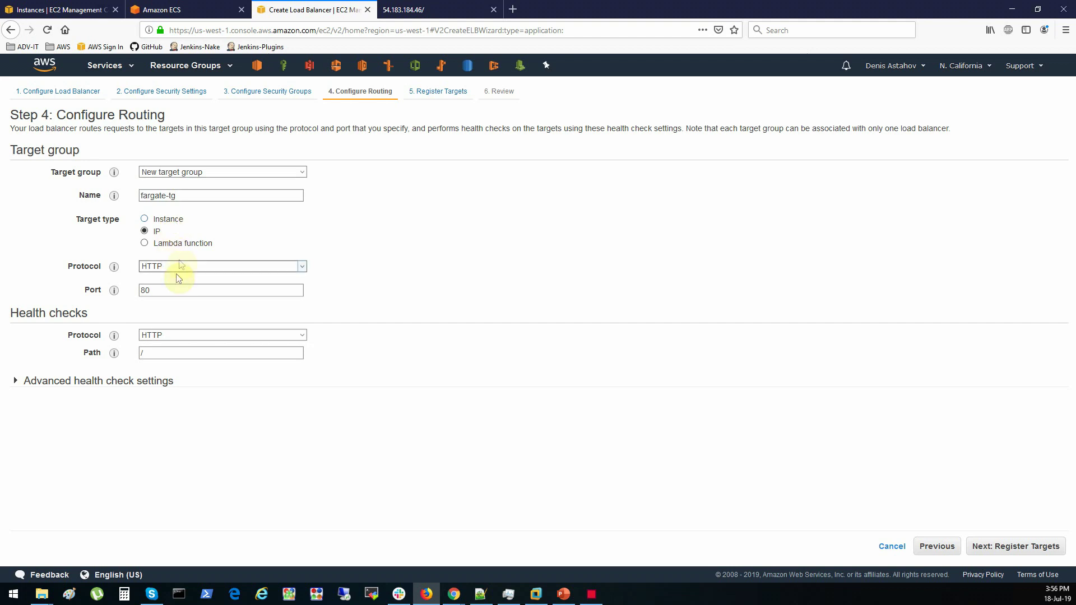
Skip registering target IP addresses, review the fargate-alb settings, create the load balancer and close its creation status.
{"action": "left_click", "coordinate": [1003, 545]}
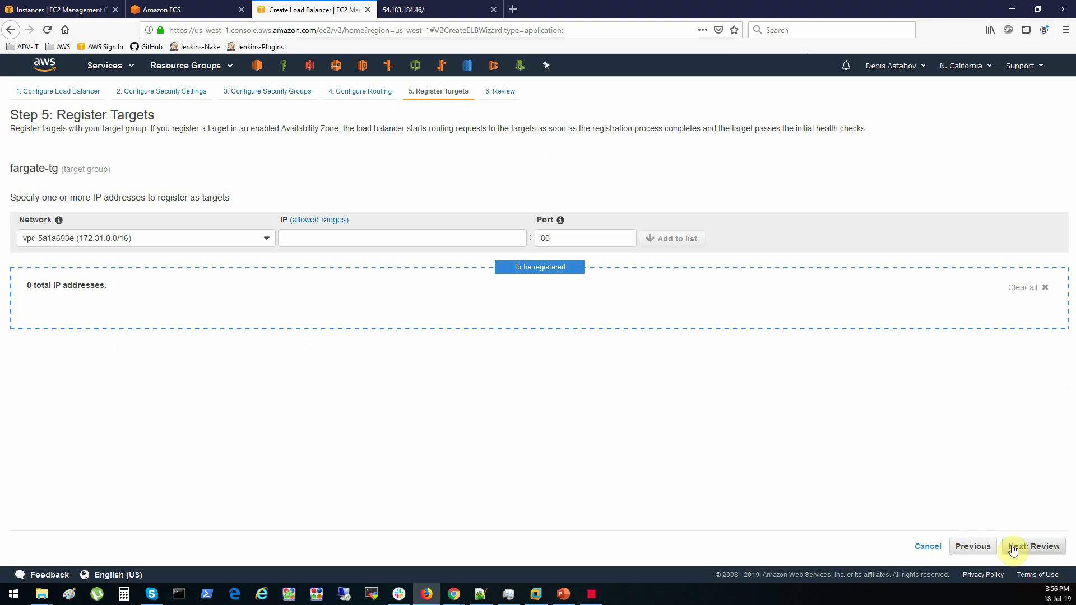
{"action": "left_click", "coordinate": [1030, 549]}
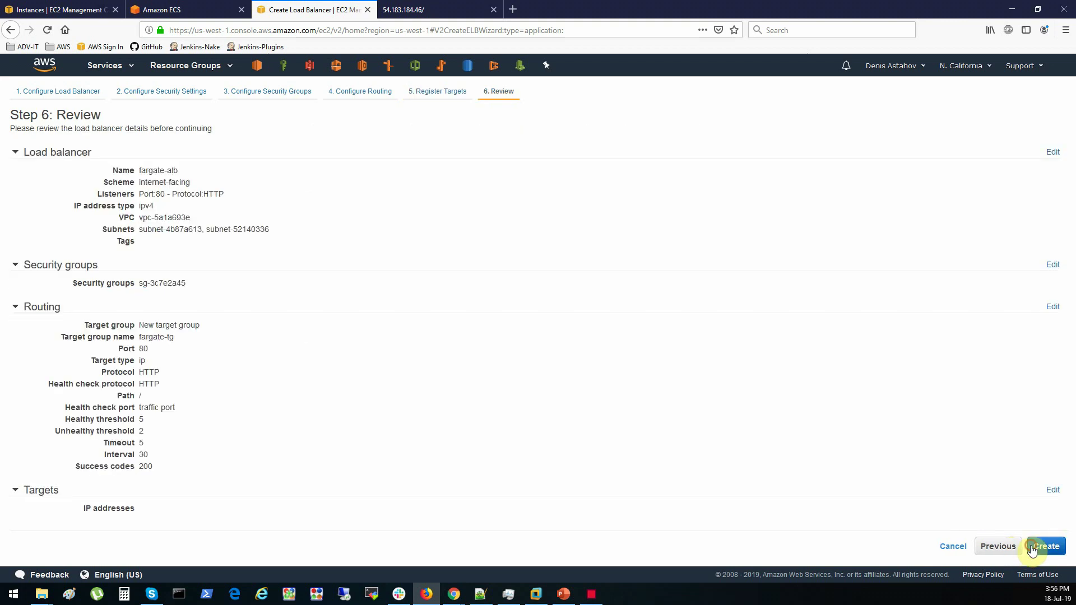
{"action": "left_click", "coordinate": [1049, 549]}
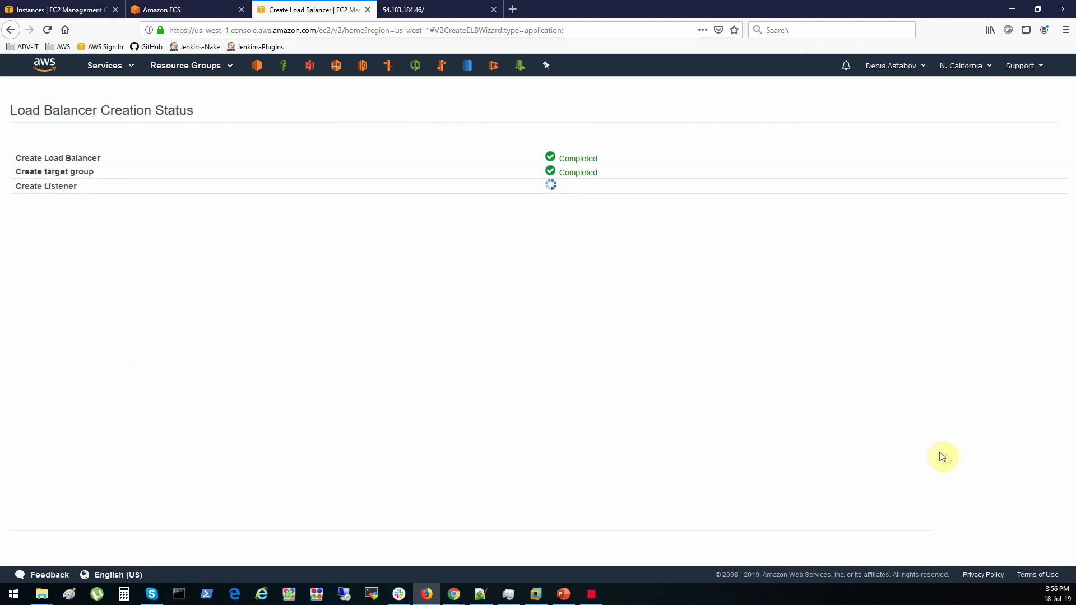
{"action": "left_click", "coordinate": [1049, 223]}
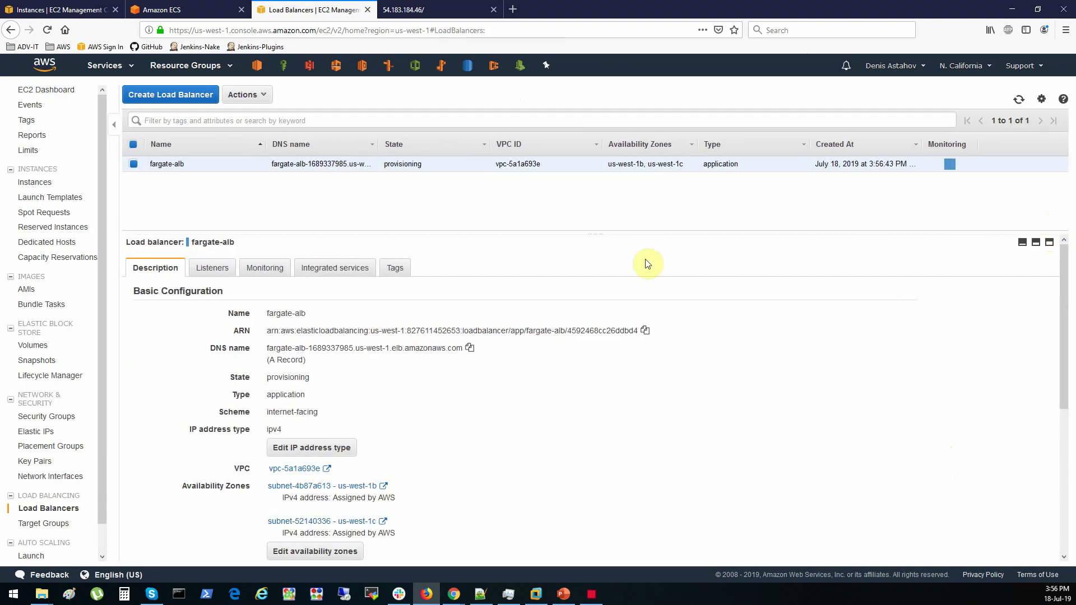
Examine the fargate-alb listener's forwarding rule and the registered targets of the fargate-tg target group.
{"action": "left_click", "coordinate": [210, 246]}
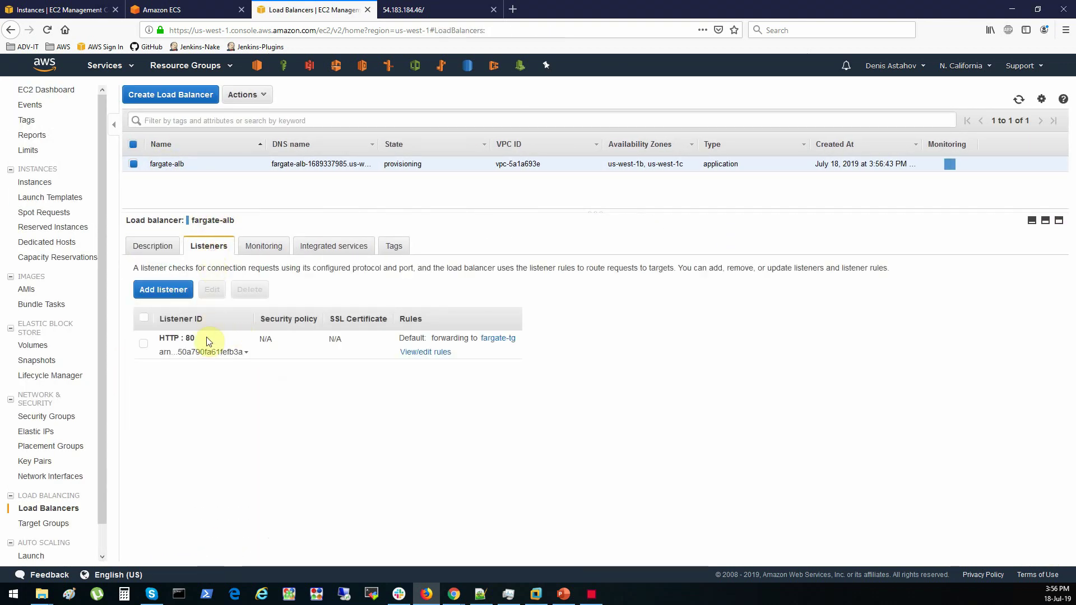
{"action": "double_click", "coordinate": [188, 338]}
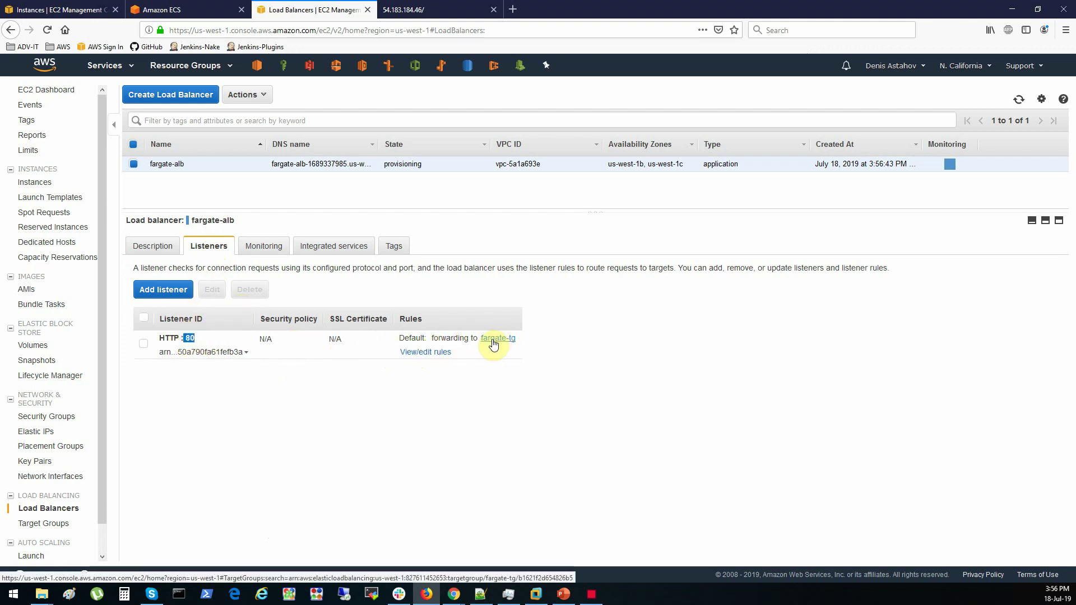
{"action": "left_click", "coordinate": [45, 524]}
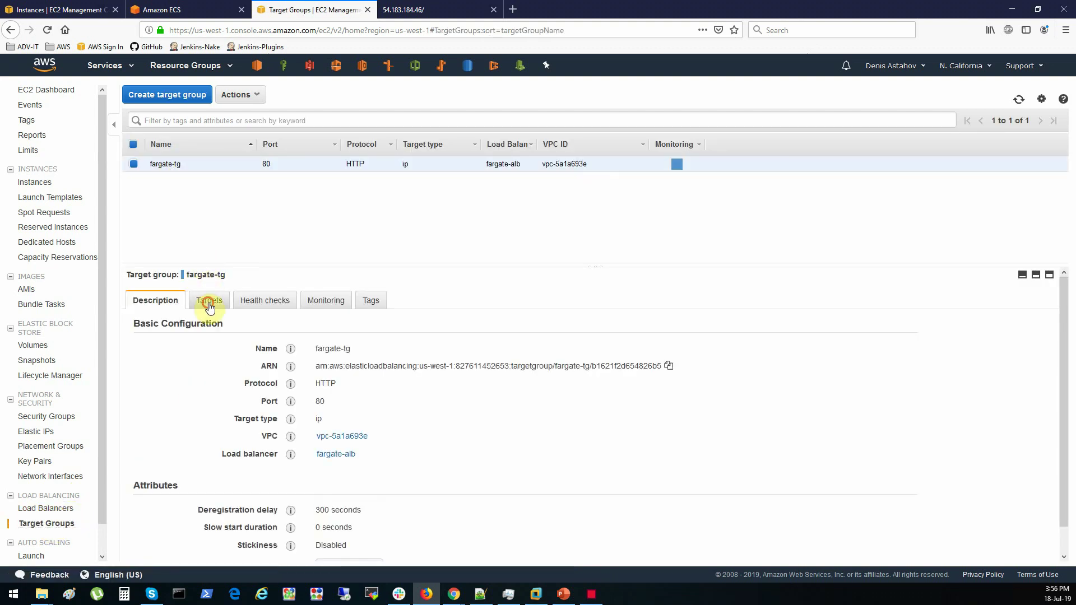
{"action": "left_click", "coordinate": [209, 302]}
{"action": "left_click_drag", "start_coordinate": [221, 268], "coordinate": [223, 226]}
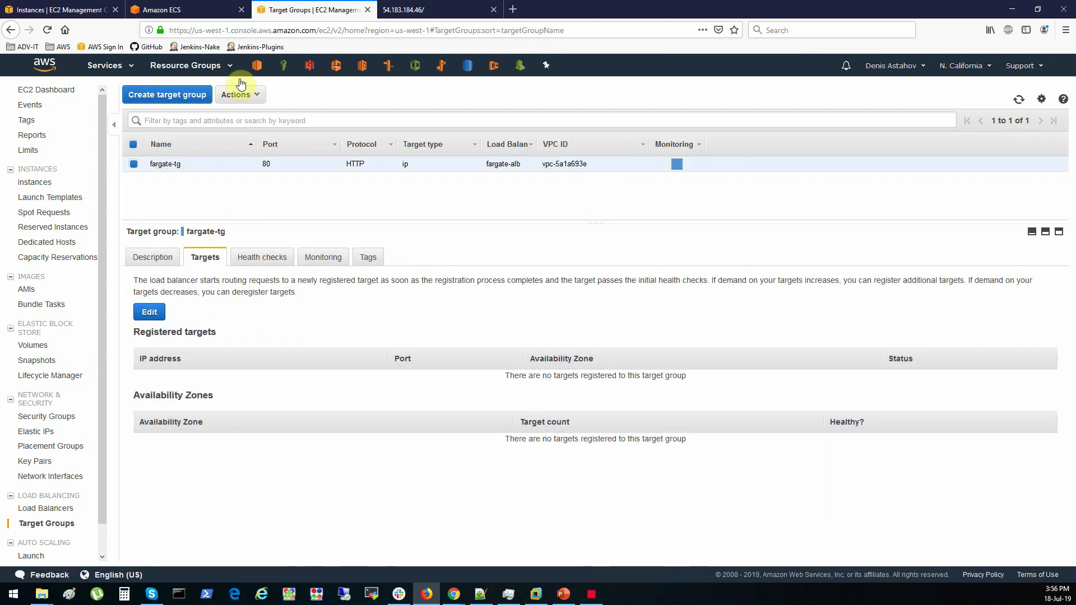
Delete fargate-service from ECS-Fargate-Cluster in Amazon ECS, confirming with the phrase "delete me".
{"action": "left_click", "coordinate": [188, 9]}
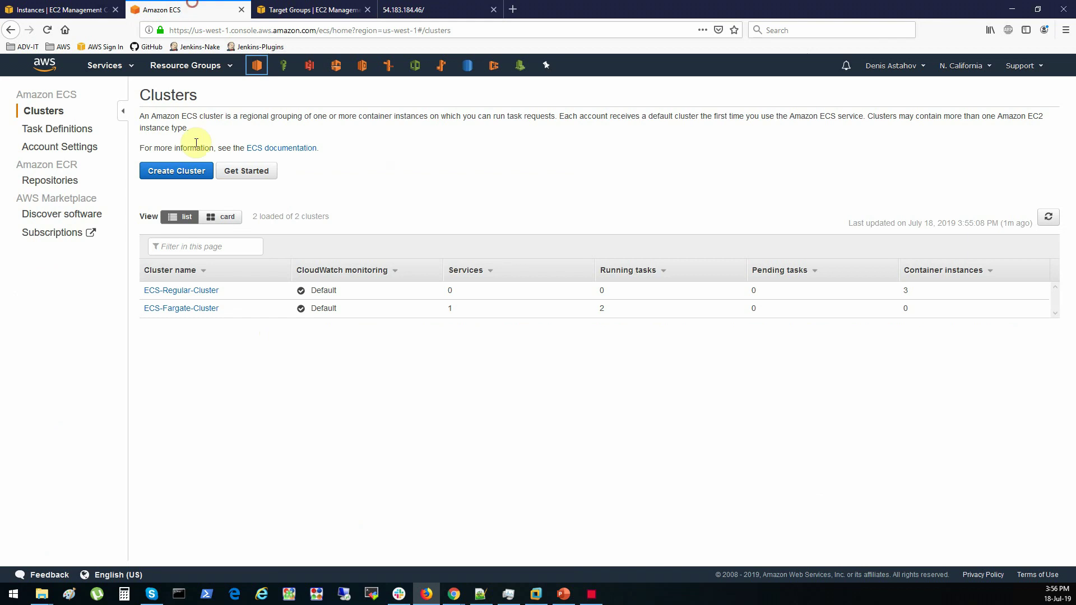
{"action": "left_click", "coordinate": [176, 312]}
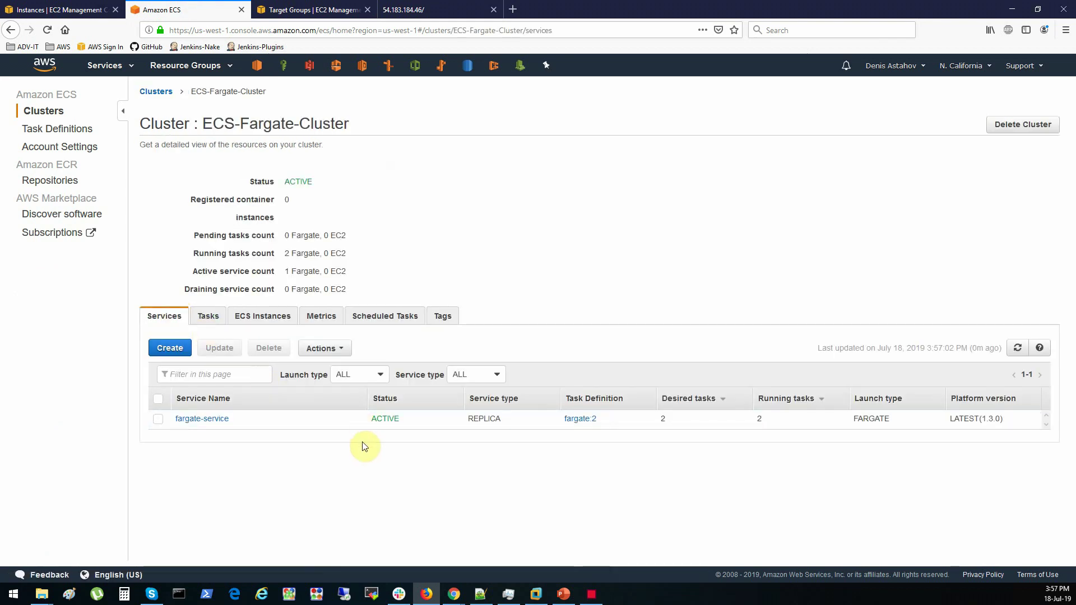
{"action": "left_click", "coordinate": [158, 419]}
{"action": "left_click", "coordinate": [273, 352]}
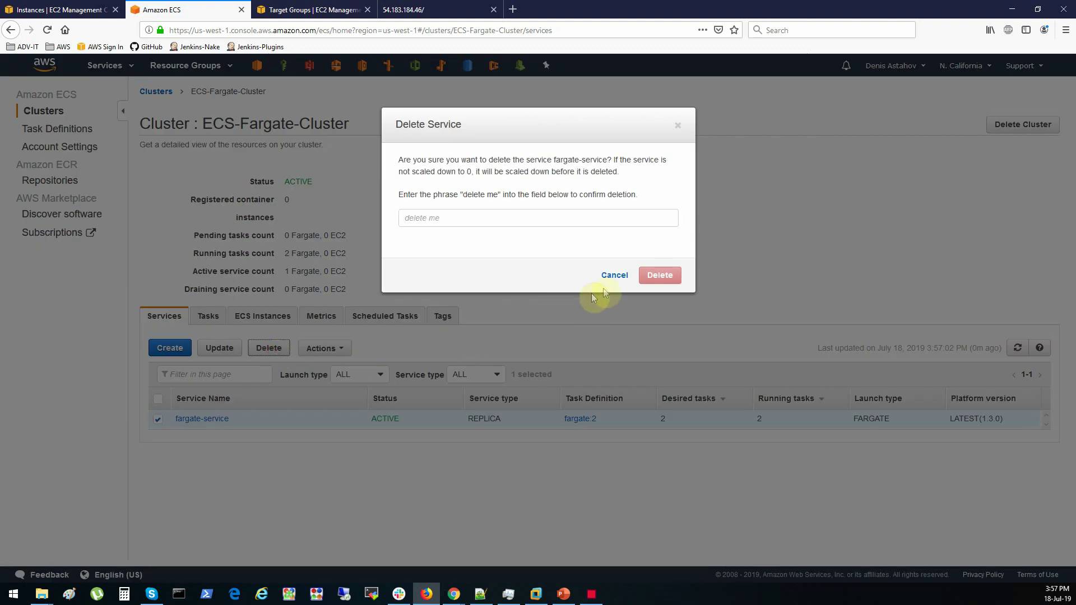
{"action": "left_click", "coordinate": [585, 217]}
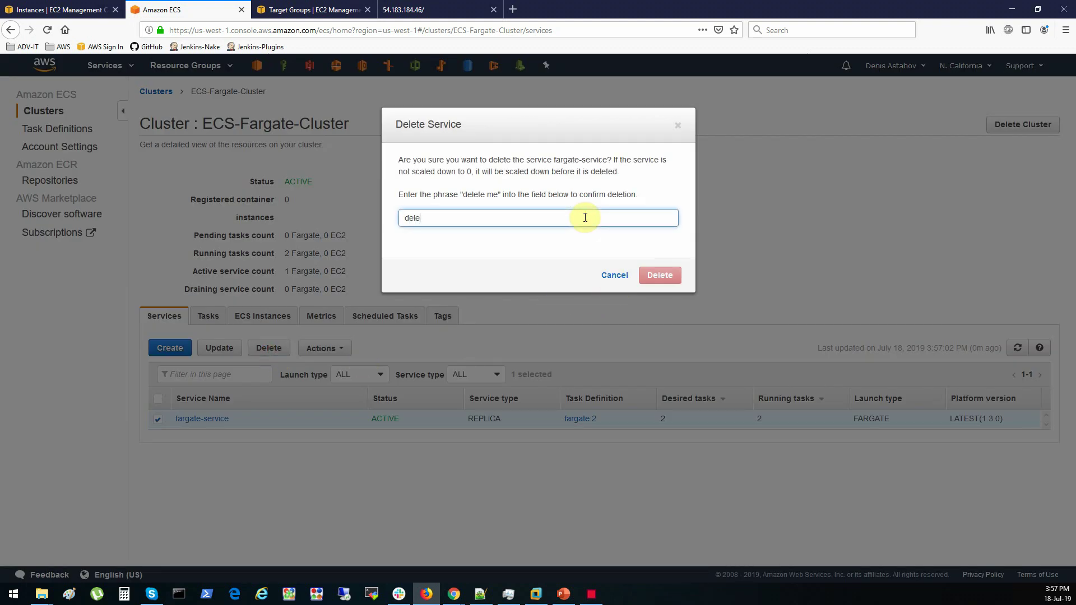
{"action": "type", "text": "delete me"}
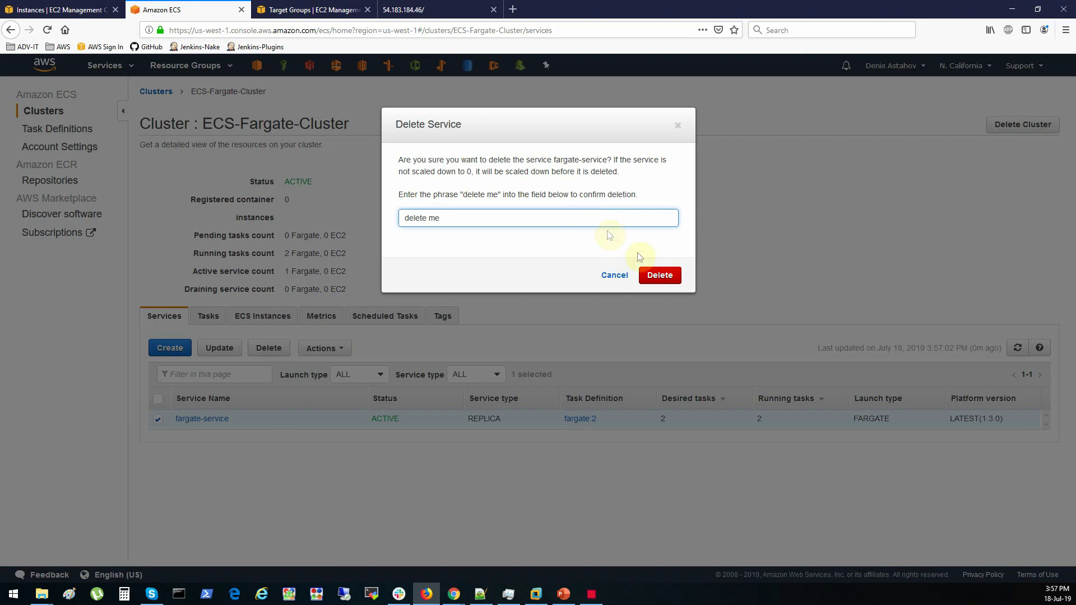
{"action": "left_click", "coordinate": [659, 275]}
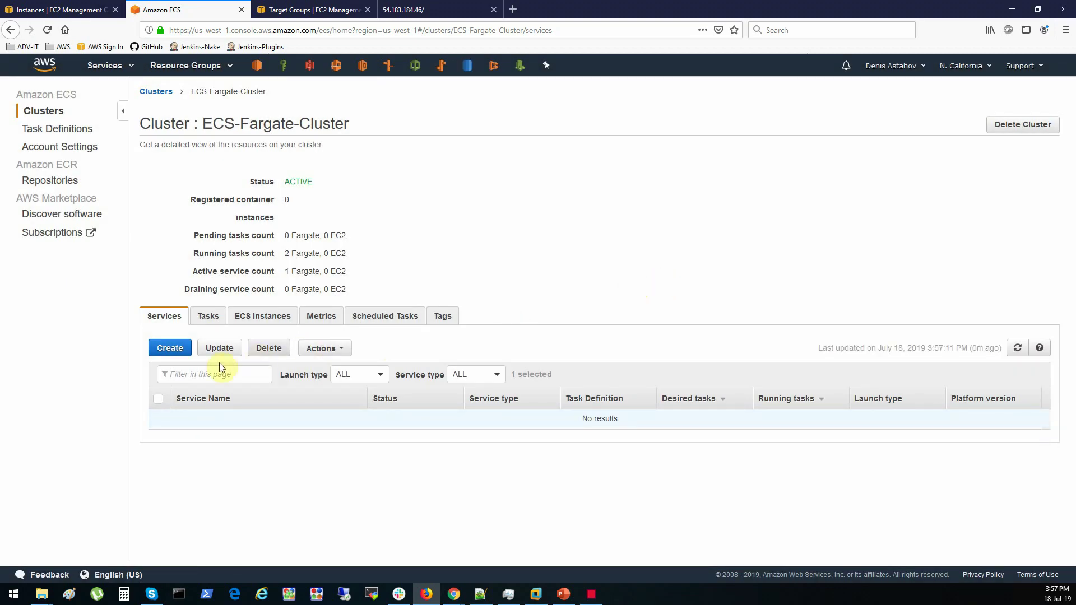
Start a new service in ECS-Fargate-Cluster with the FARGATE launch type and revision 1 of the fargate task definition.
{"action": "left_click", "coordinate": [170, 351]}
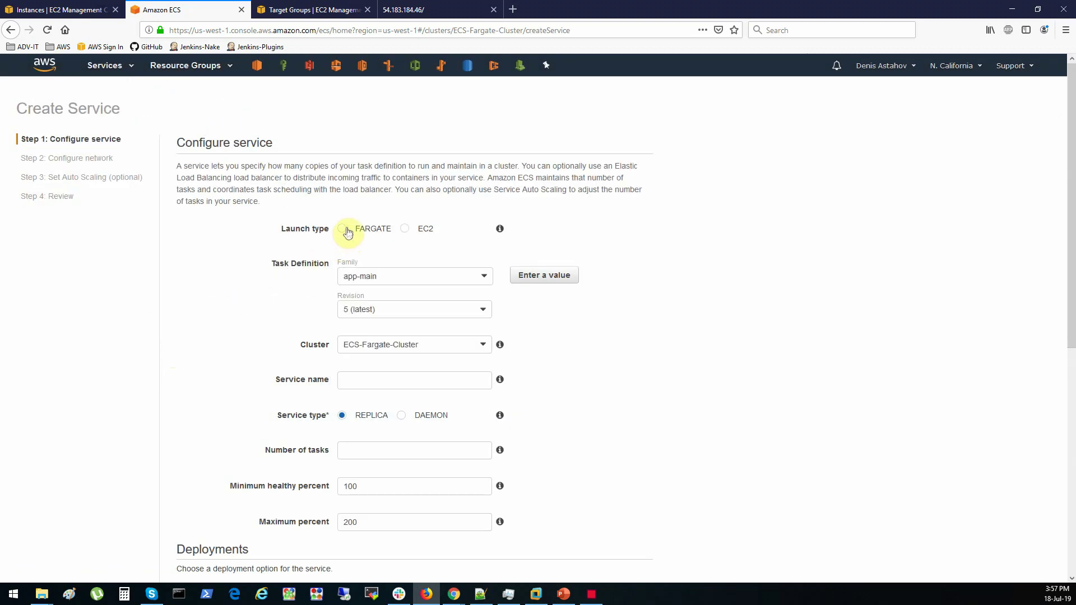
{"action": "left_click", "coordinate": [340, 229]}
{"action": "left_click", "coordinate": [384, 277]}
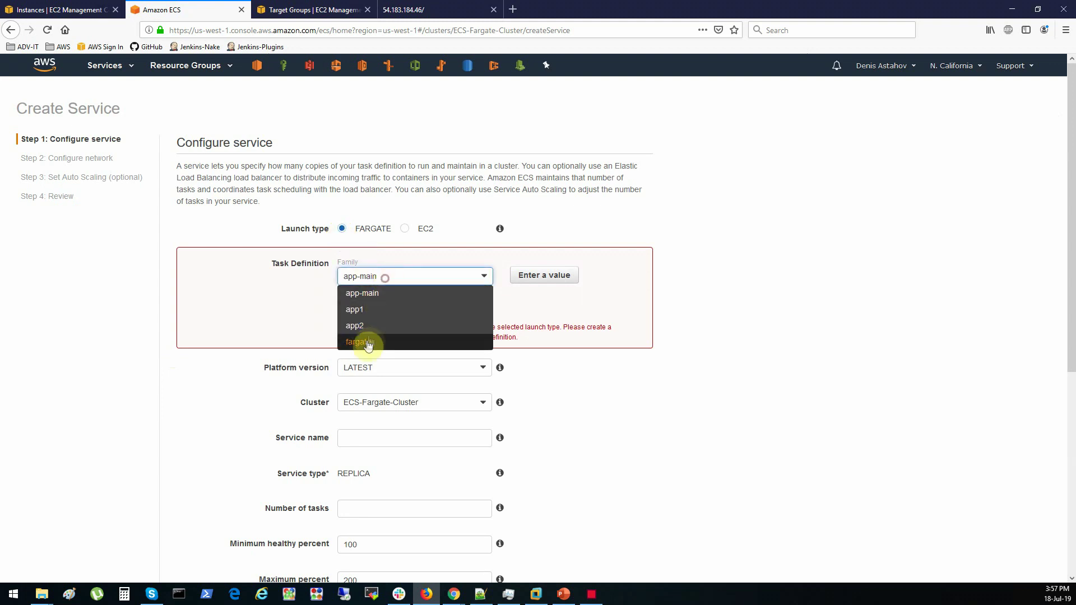
{"action": "left_click", "coordinate": [368, 337]}
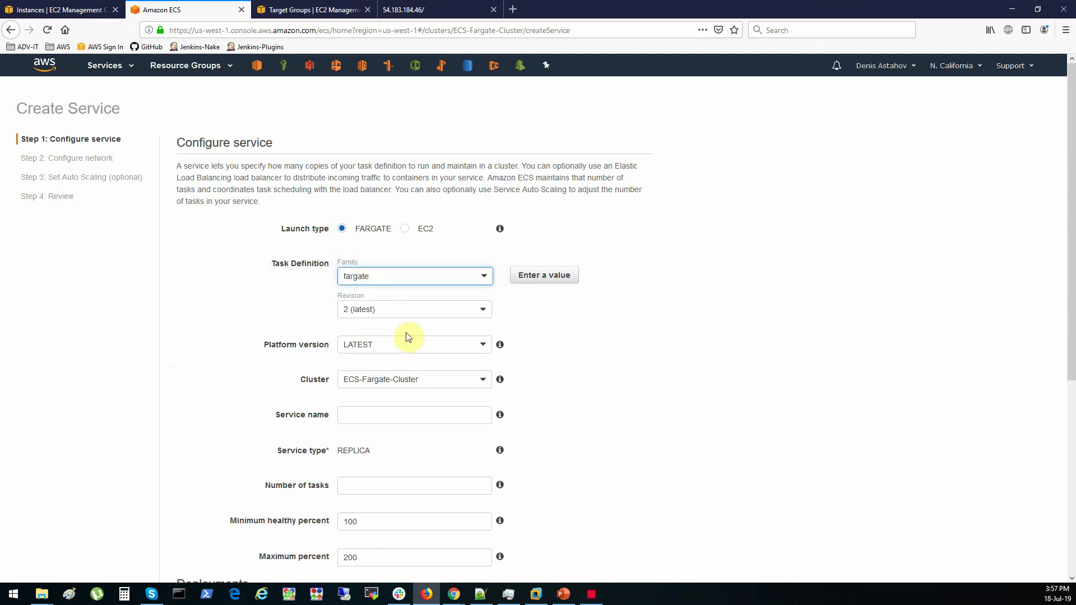
{"action": "left_click", "coordinate": [403, 308]}
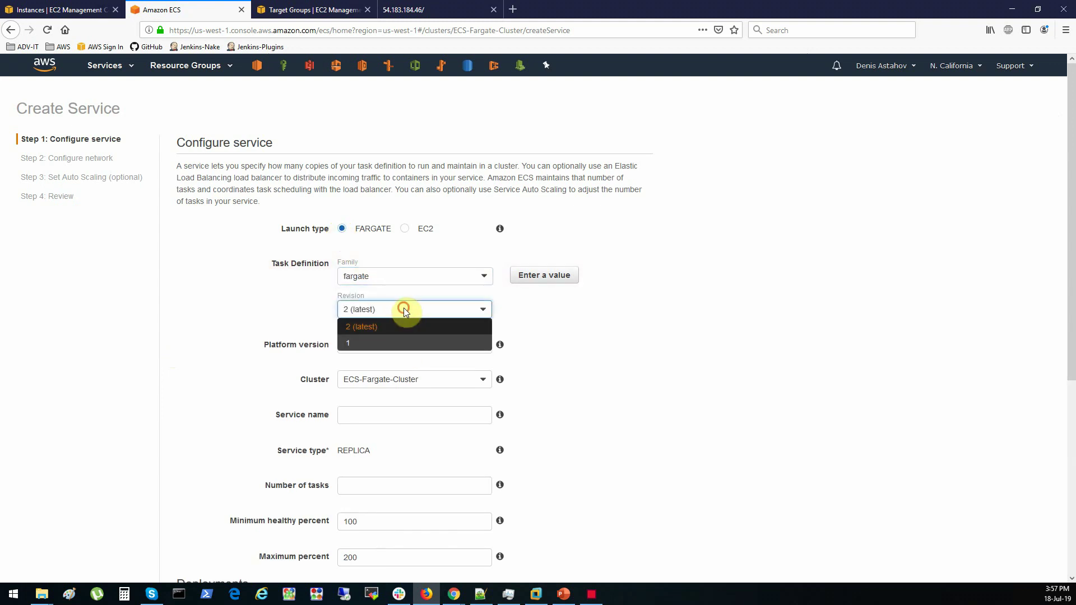
{"action": "left_click", "coordinate": [382, 344]}
{"action": "mouse_move", "coordinate": [500, 345]}
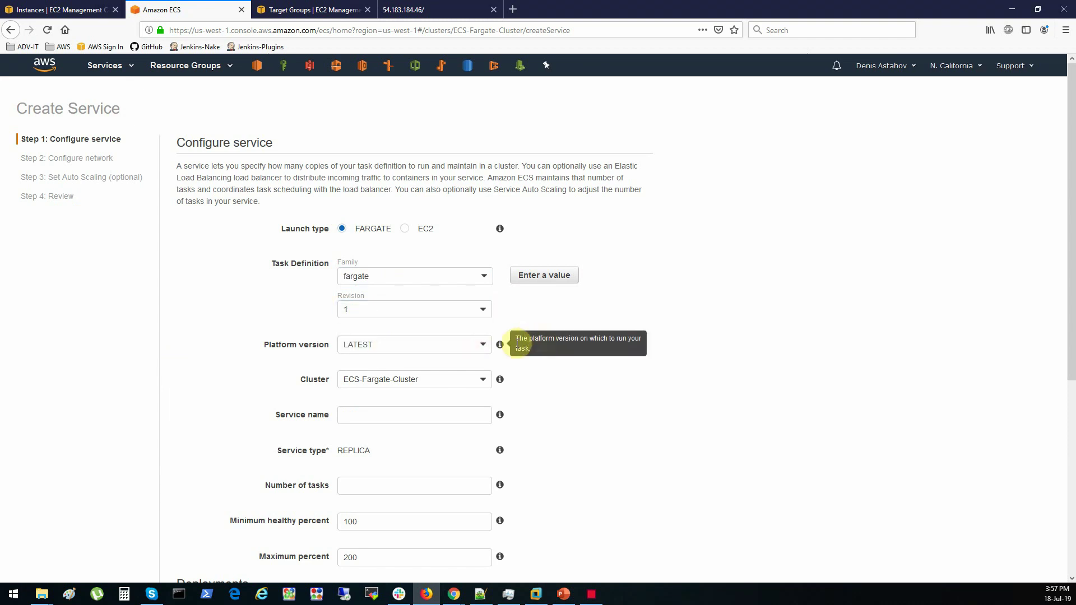
{"action": "scroll", "coordinate": [421, 311], "scroll_direction": "down", "scroll_amount": 1}
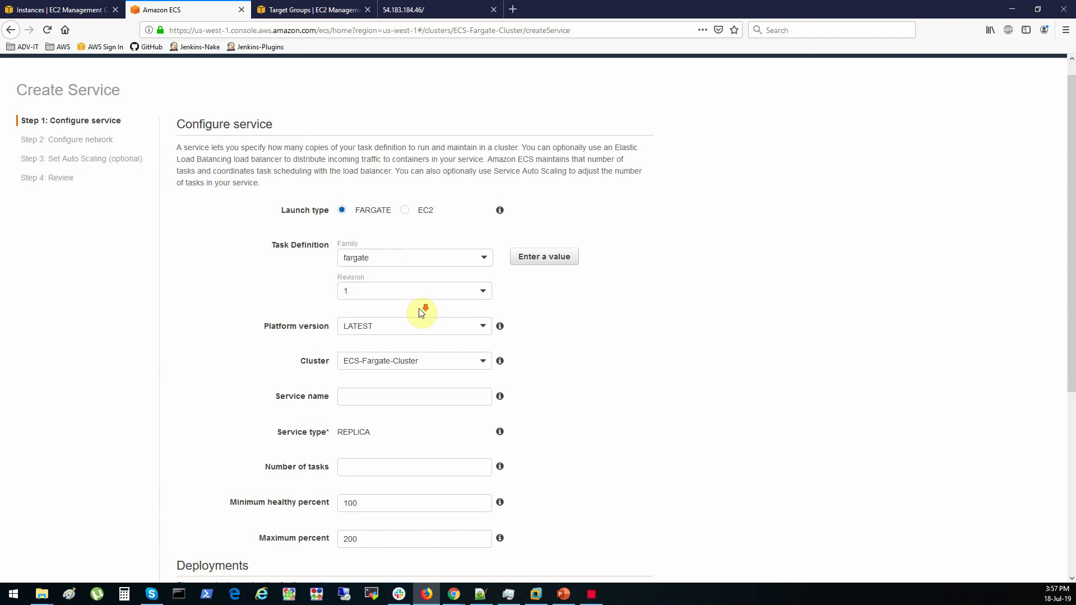
Name the service fargate-service, set its number of tasks to 2 and proceed to the network configuration.
{"action": "left_click", "coordinate": [397, 359]}
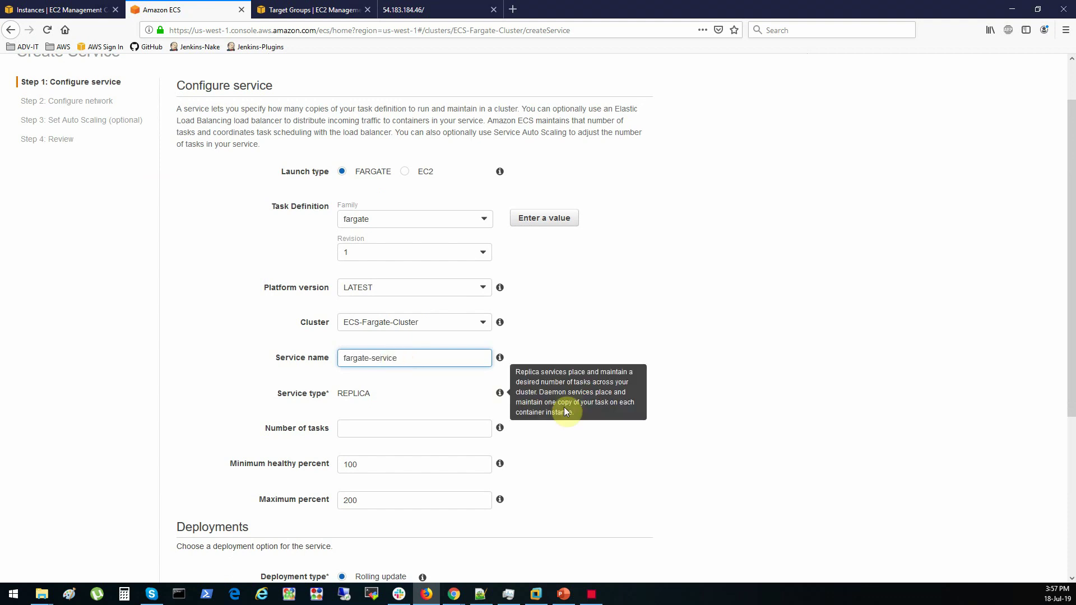
{"action": "left_click", "coordinate": [622, 353]}
{"action": "scroll", "coordinate": [631, 345], "scroll_direction": "down", "scroll_amount": 2}
{"action": "left_click", "coordinate": [456, 314]}
{"action": "type", "text": "2"}
{"action": "scroll", "coordinate": [646, 376], "scroll_direction": "down", "scroll_amount": 3}
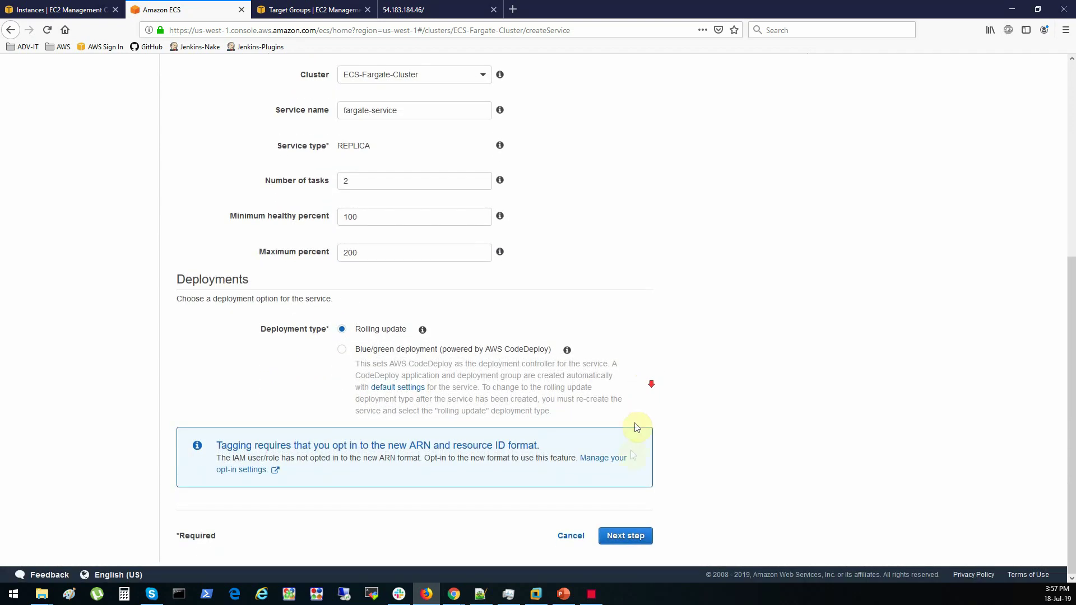
{"action": "left_click", "coordinate": [624, 533]}
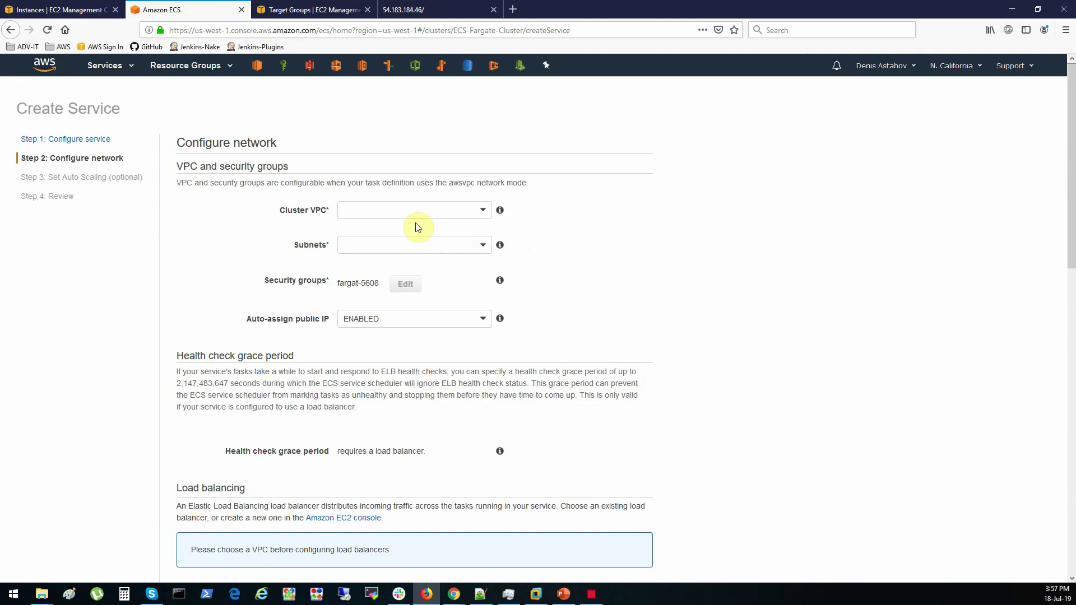
Set the cluster VPC to vpc-5a1a693e and add its us-west-1b and us-west-1c subnets.
{"action": "left_click", "coordinate": [415, 212]}
{"action": "left_click", "coordinate": [409, 232]}
{"action": "left_click", "coordinate": [378, 247]}
{"action": "left_click", "coordinate": [375, 267]}
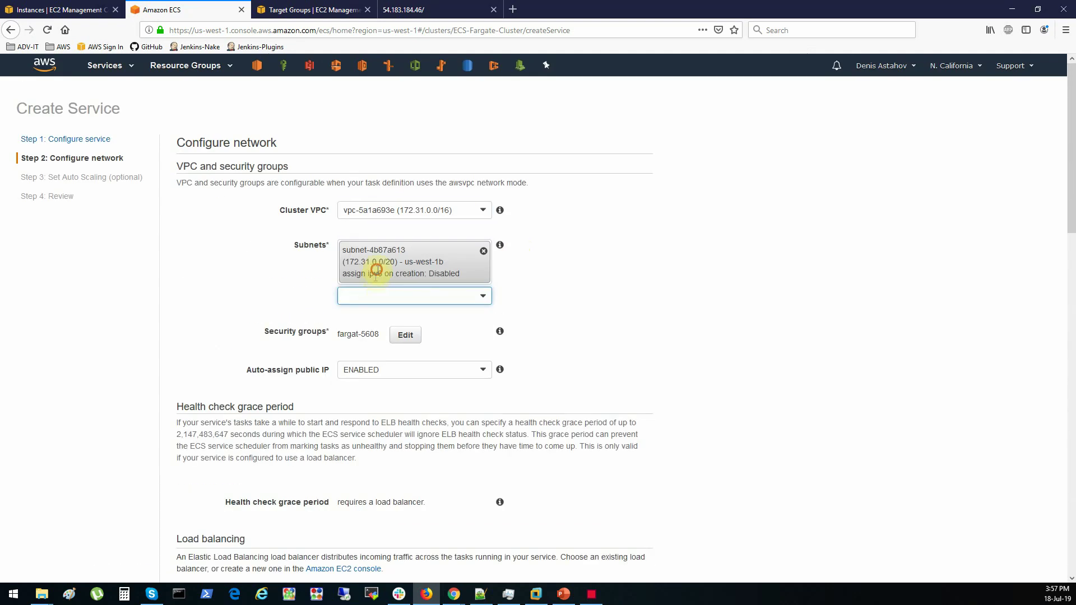
{"action": "left_click", "coordinate": [373, 294]}
{"action": "left_click", "coordinate": [372, 368]}
Assign the existing SSH-HTTP-RDP security group to the service instead of a new one.
{"action": "left_click", "coordinate": [402, 378]}
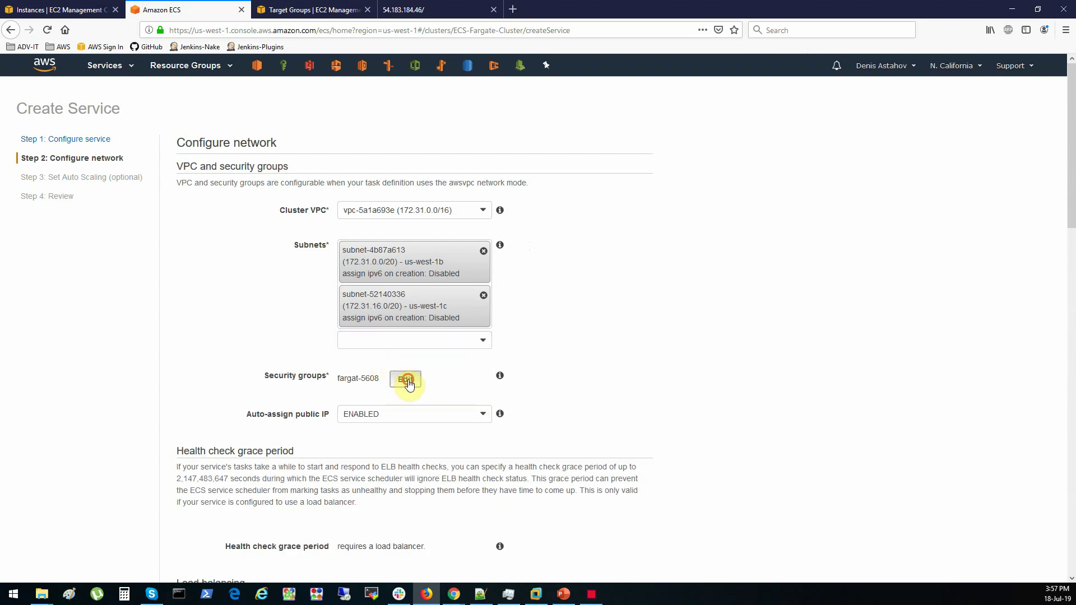
{"action": "left_click", "coordinate": [607, 166]}
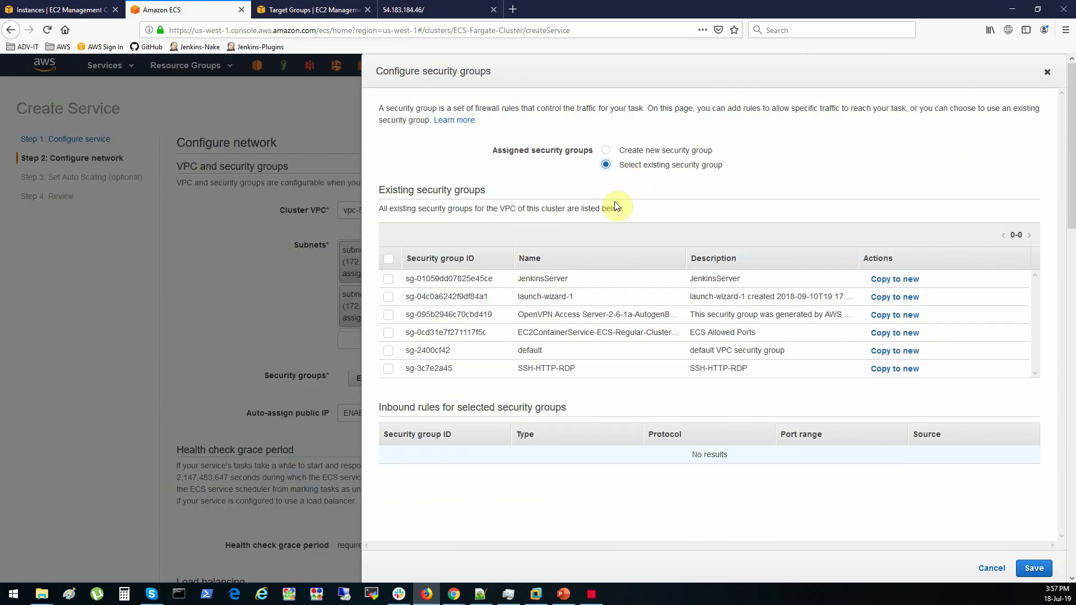
{"action": "left_click", "coordinate": [389, 369]}
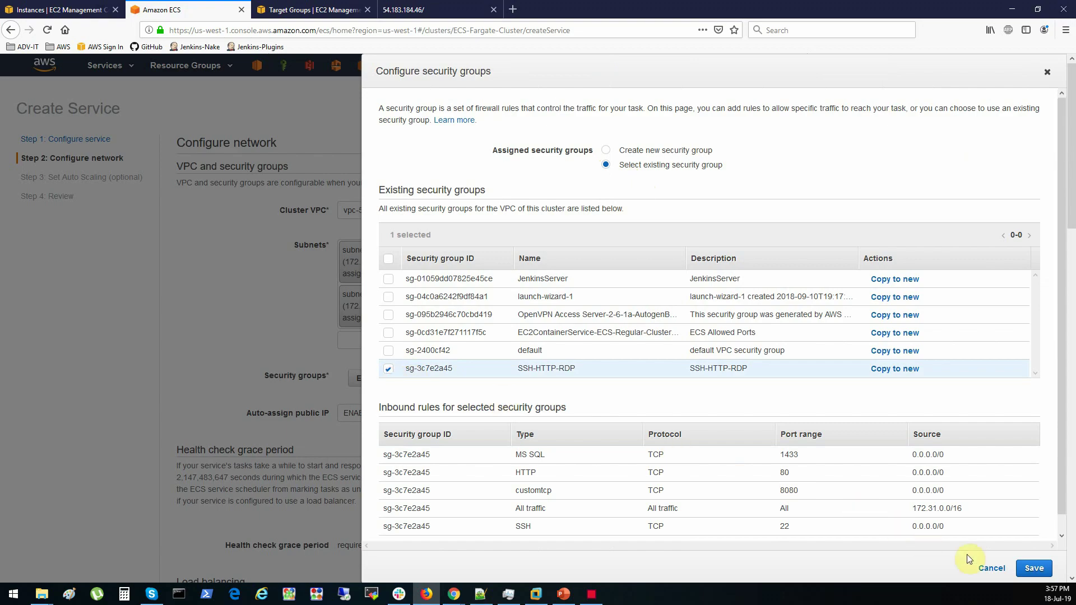
{"action": "left_click", "coordinate": [1025, 572]}
Set the service's load balancer type to Application Load Balancer, with fargate-alb as the load balancer.
{"action": "scroll", "coordinate": [649, 355], "scroll_direction": "down", "scroll_amount": 6}
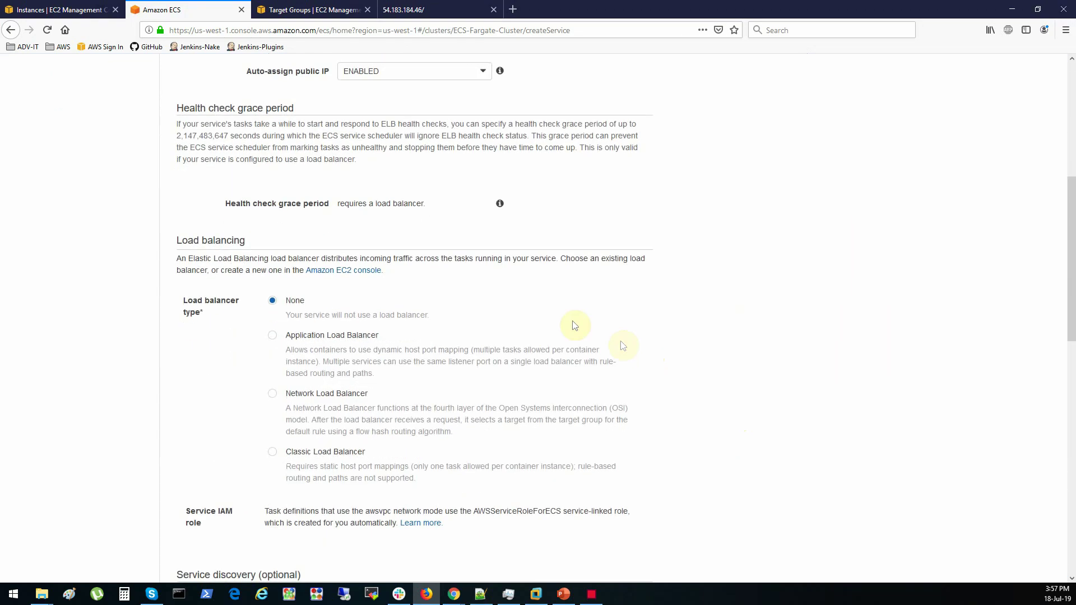
{"action": "left_click", "coordinate": [272, 337]}
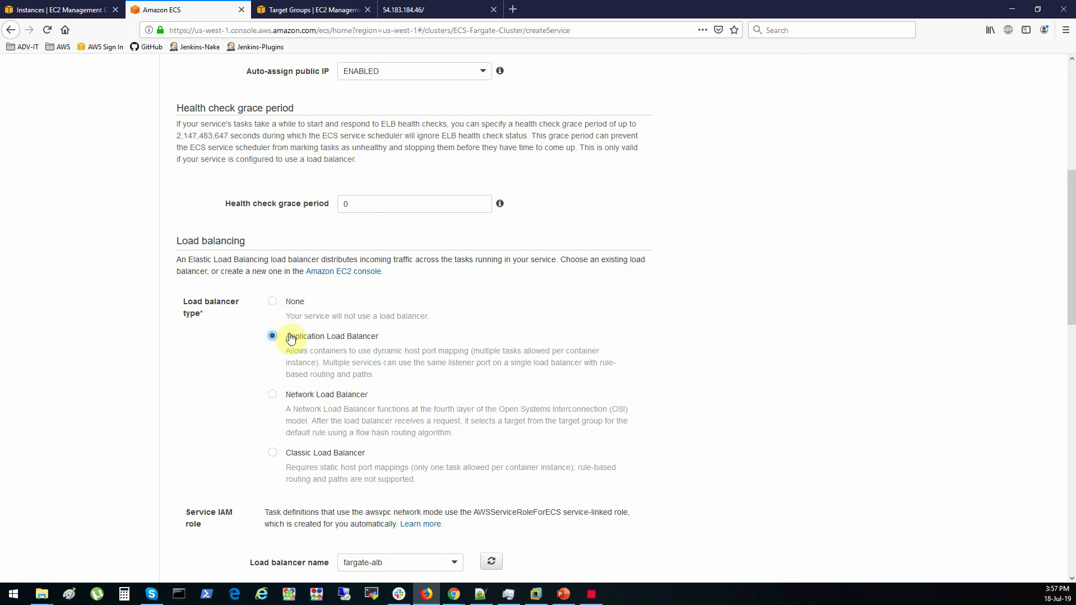
{"action": "scroll", "coordinate": [292, 337], "scroll_direction": "down", "scroll_amount": 3}
{"action": "scroll", "coordinate": [293, 337], "scroll_direction": "down", "scroll_amount": 3}
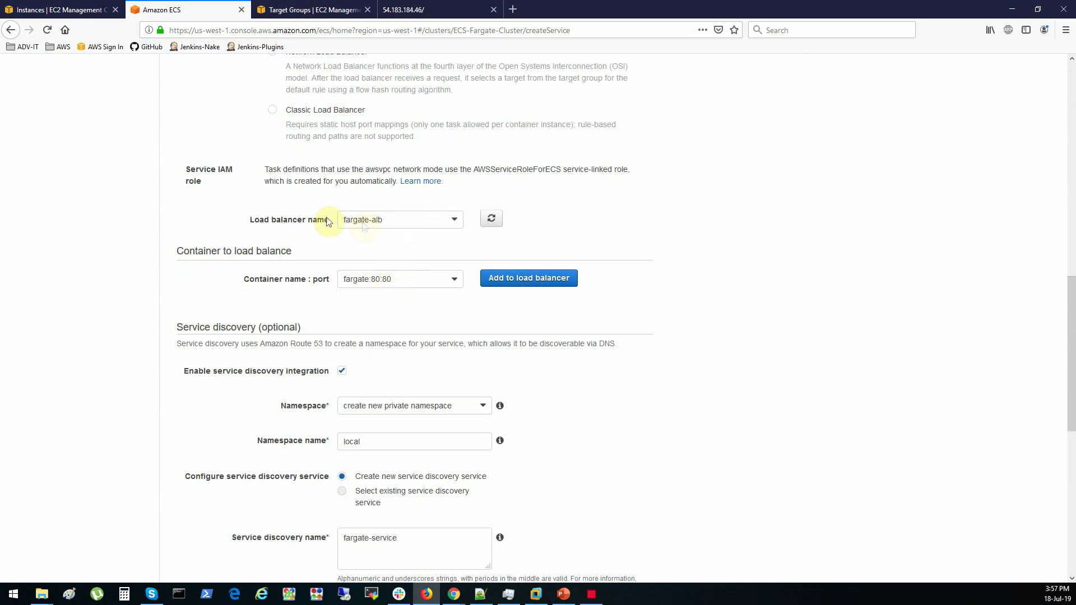
{"action": "left_click_drag", "start_coordinate": [276, 218], "coordinate": [415, 230]}
{"action": "left_click", "coordinate": [455, 220]}
{"action": "left_click", "coordinate": [455, 220]}
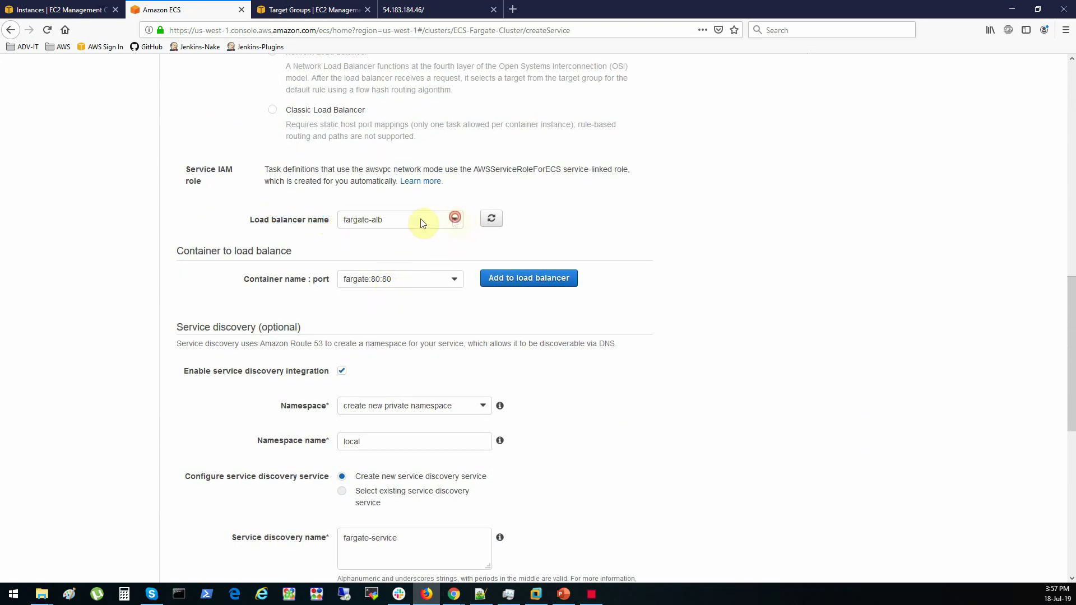
Choose fargate:80:80 as the container to load balance and turn off service discovery integration.
{"action": "left_click_drag", "start_coordinate": [285, 282], "coordinate": [301, 282]}
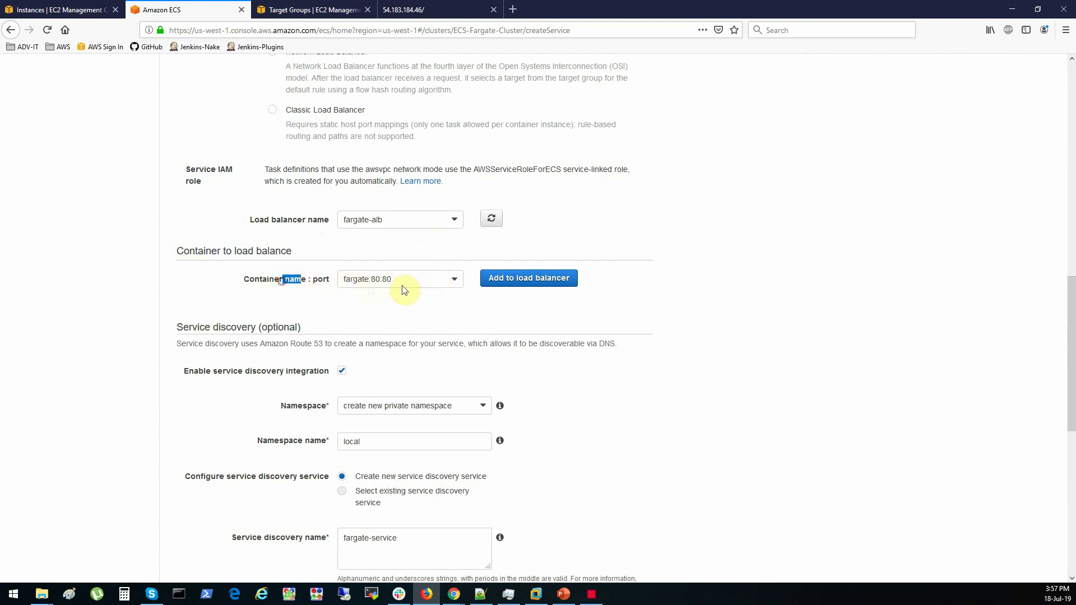
{"action": "left_click", "coordinate": [447, 280]}
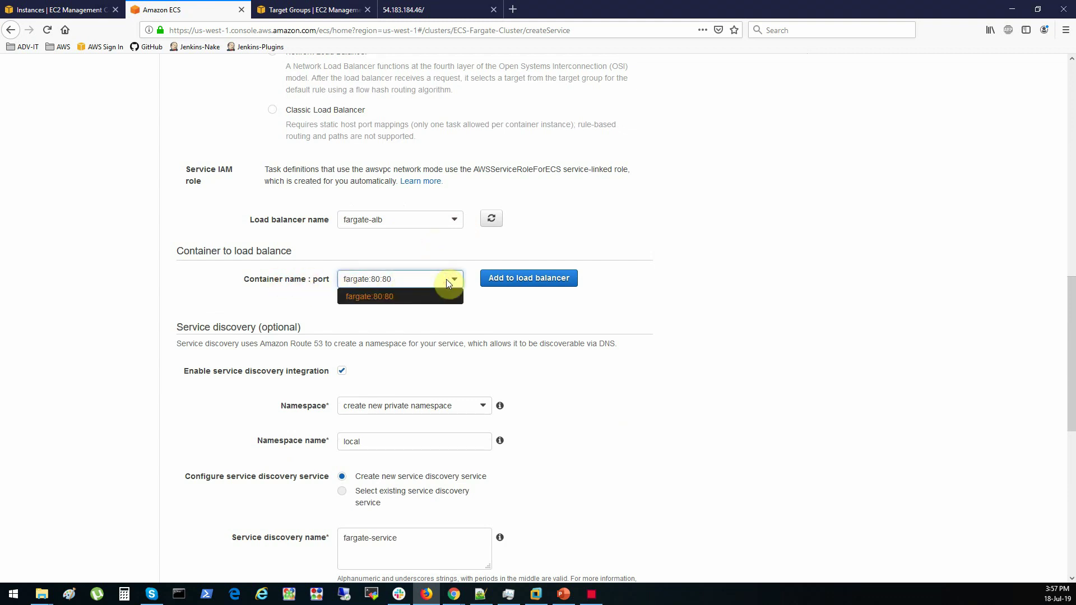
{"action": "left_click", "coordinate": [413, 295]}
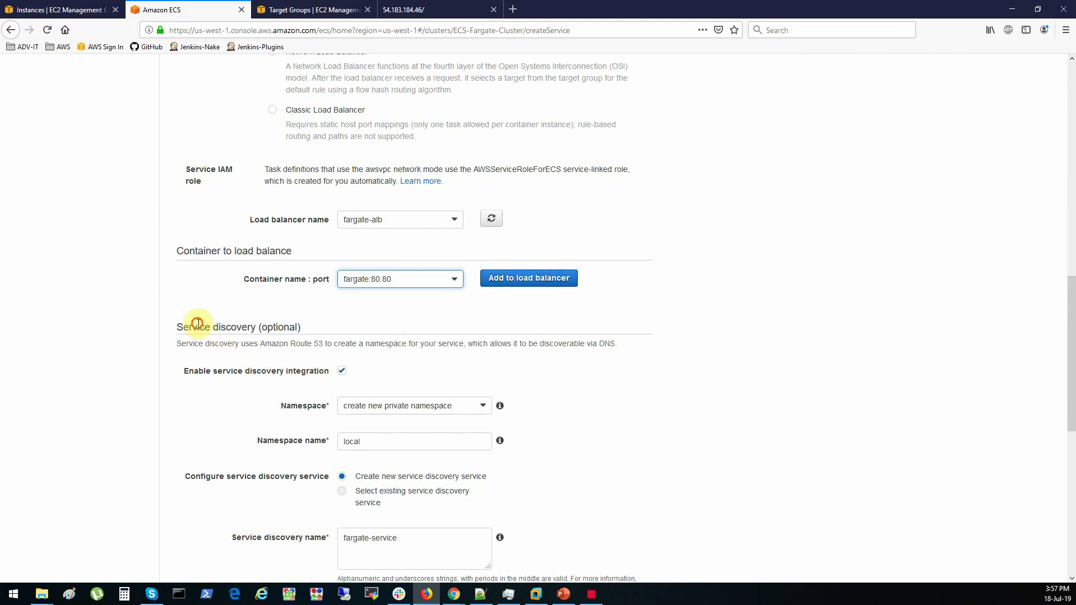
{"action": "left_click_drag", "start_coordinate": [197, 328], "coordinate": [261, 327]}
{"action": "left_click", "coordinate": [342, 375]}
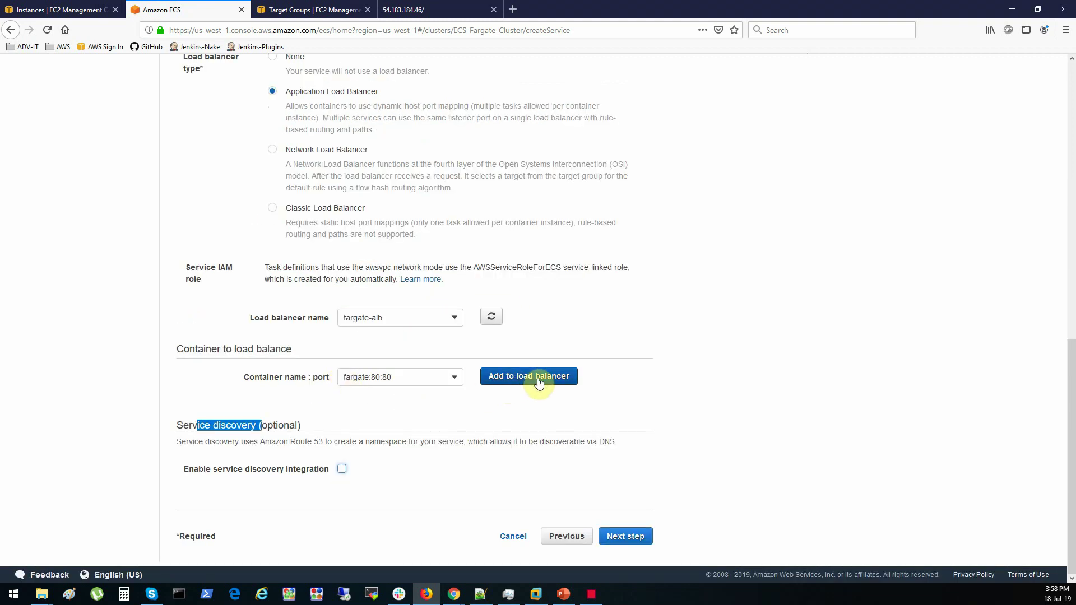
Add the fargate:80:80 container to the load balancer and set its production listener port to 80:HTTP.
{"action": "left_click", "coordinate": [669, 385]}
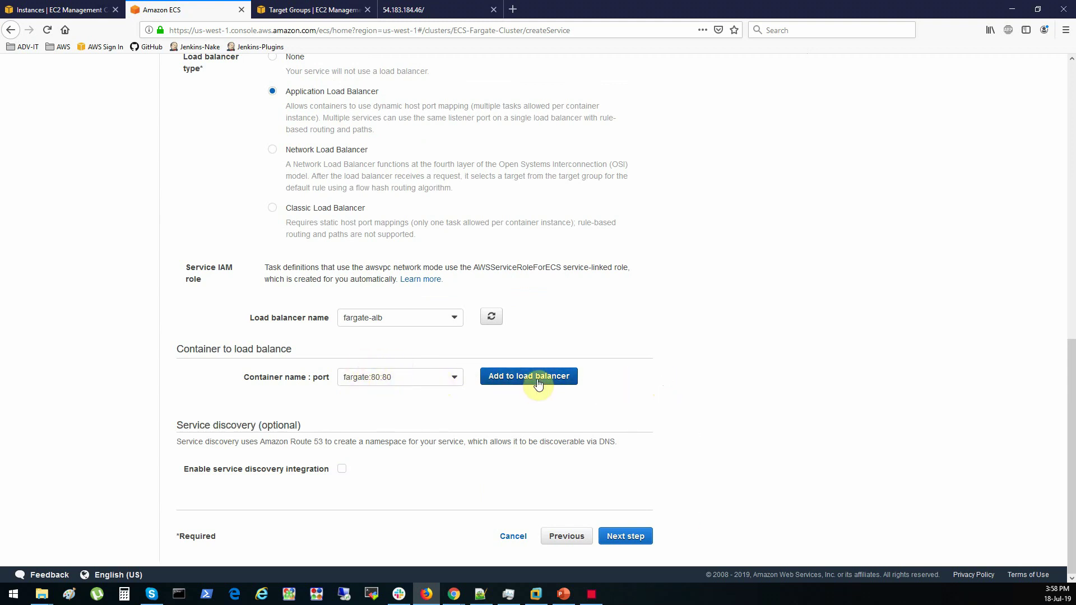
{"action": "left_click", "coordinate": [537, 381]}
{"action": "scroll", "coordinate": [537, 379], "scroll_direction": "down", "scroll_amount": 2}
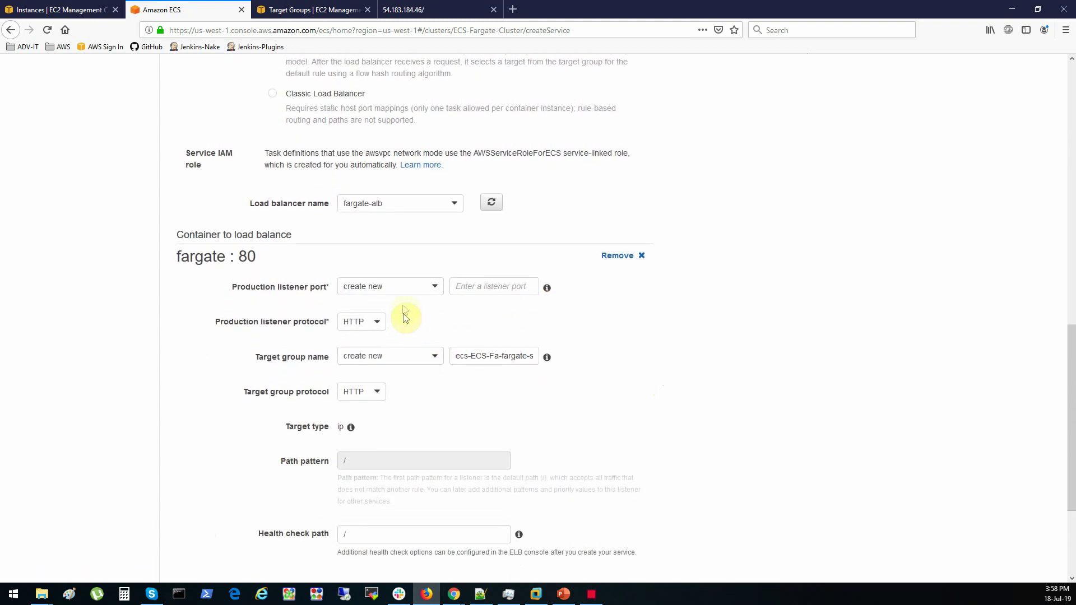
{"action": "left_click", "coordinate": [415, 291]}
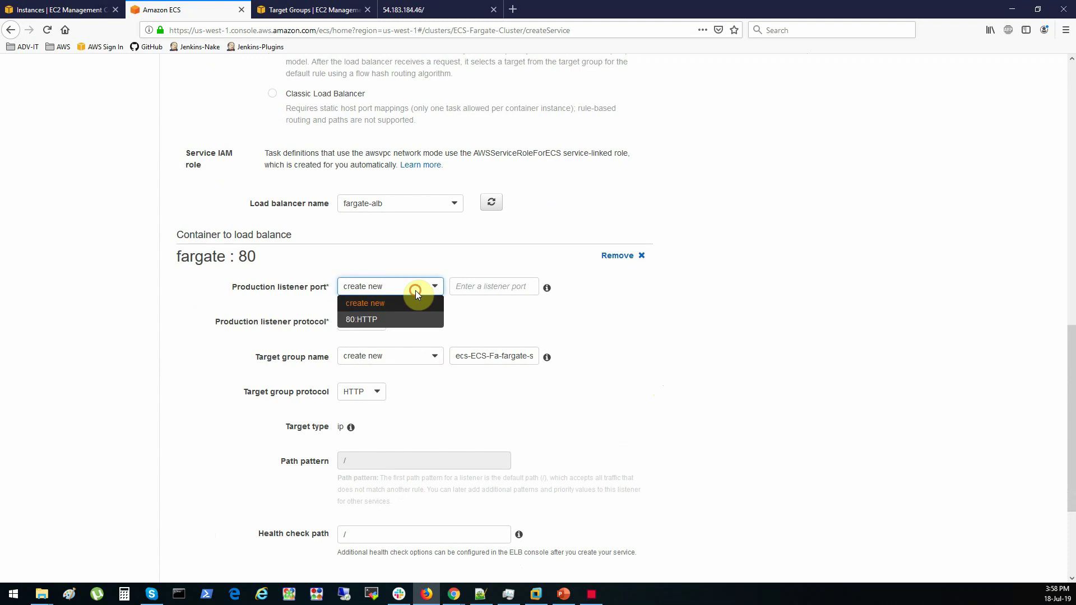
{"action": "left_click", "coordinate": [392, 321]}
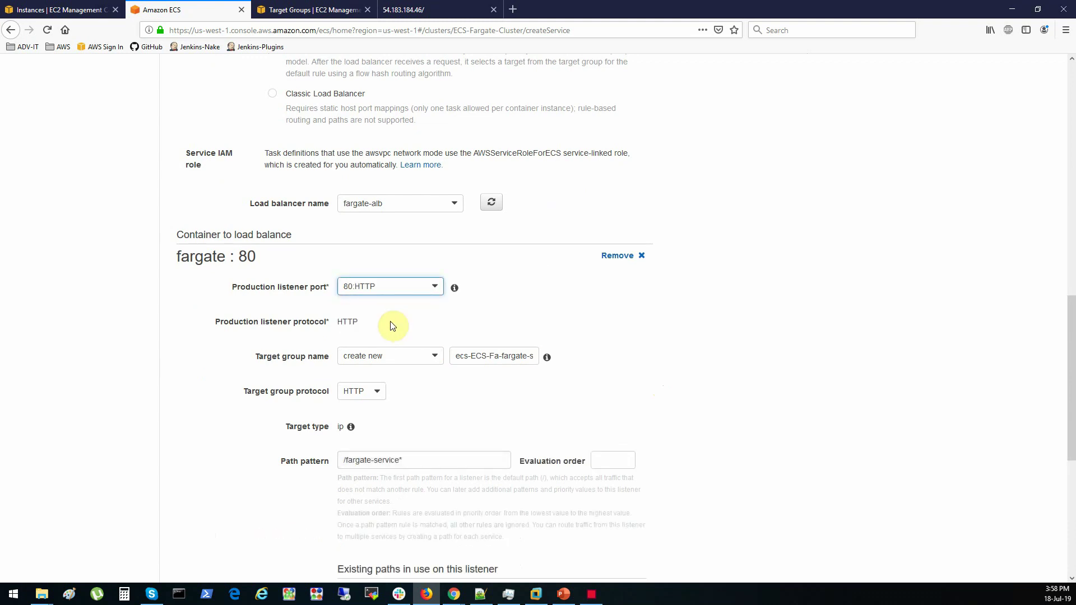
Choose the existing fargate-tg as the container's target group instead of creating a new one.
{"action": "left_click", "coordinate": [373, 361]}
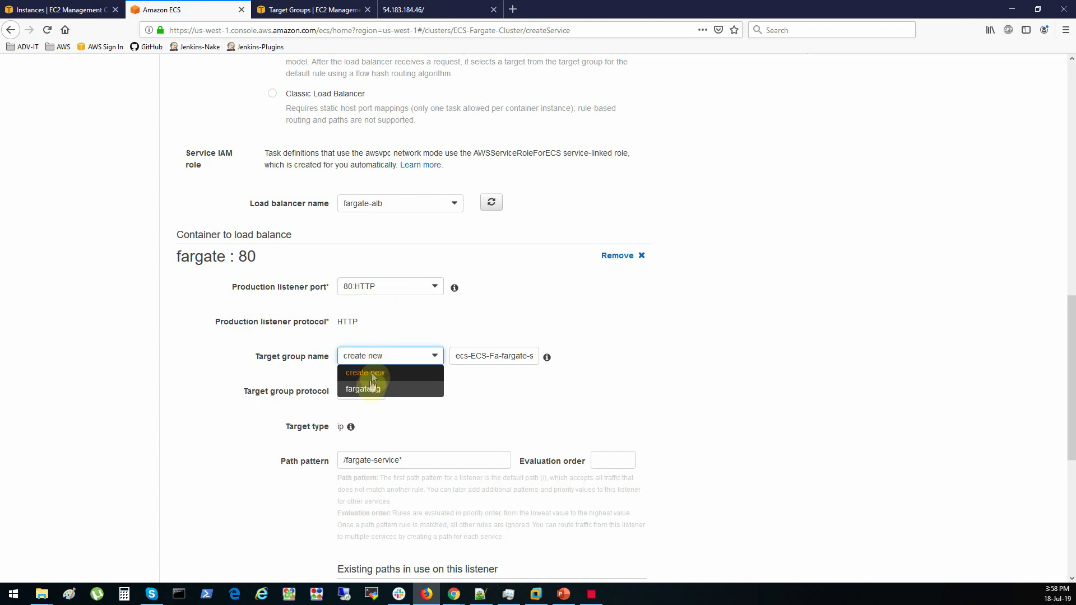
{"action": "left_click", "coordinate": [375, 357]}
{"action": "left_click_drag", "start_coordinate": [464, 356], "coordinate": [500, 361]}
{"action": "left_click", "coordinate": [392, 356]}
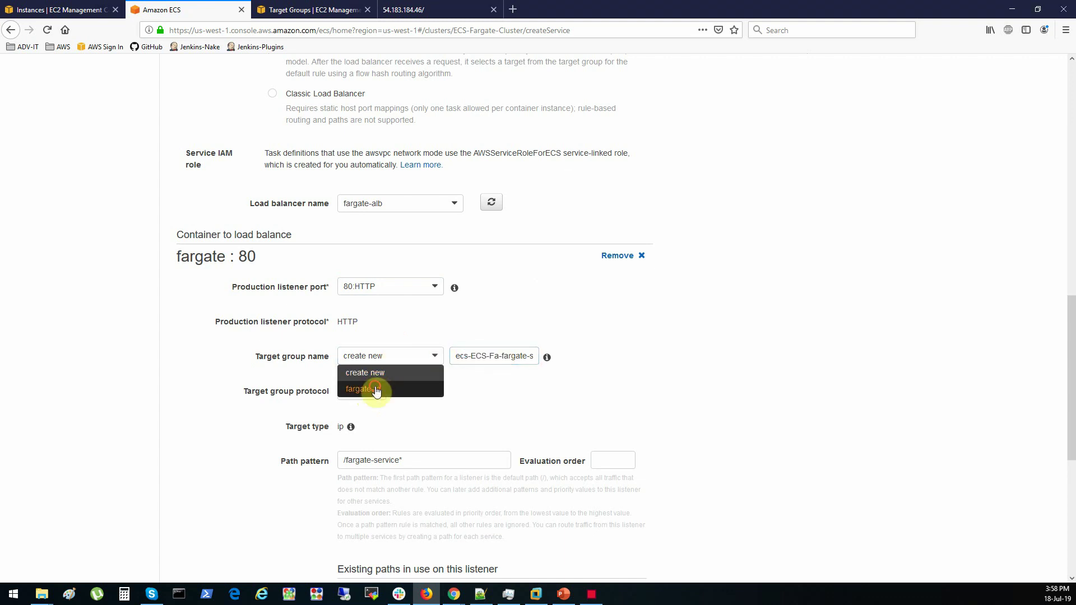
{"action": "left_click", "coordinate": [373, 377]}
Keep the service's desired count unadjusted by auto scaling, create fargate-service and view it.
{"action": "scroll", "coordinate": [487, 383], "scroll_direction": "down", "scroll_amount": 3}
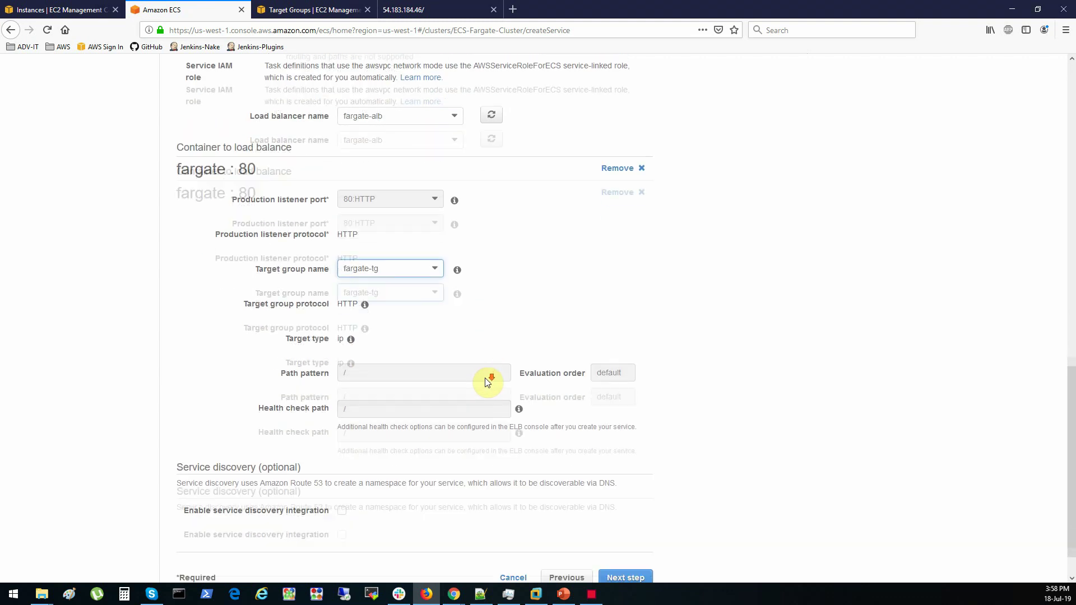
{"action": "left_click", "coordinate": [627, 537]}
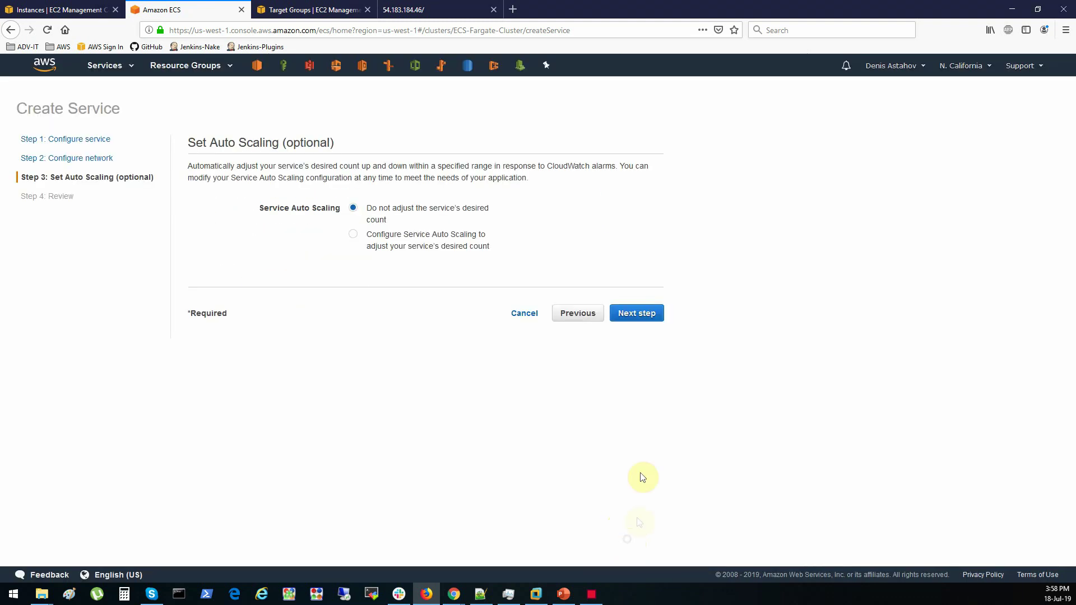
{"action": "left_click", "coordinate": [641, 315]}
{"action": "scroll", "coordinate": [642, 413], "scroll_direction": "down", "scroll_amount": 5}
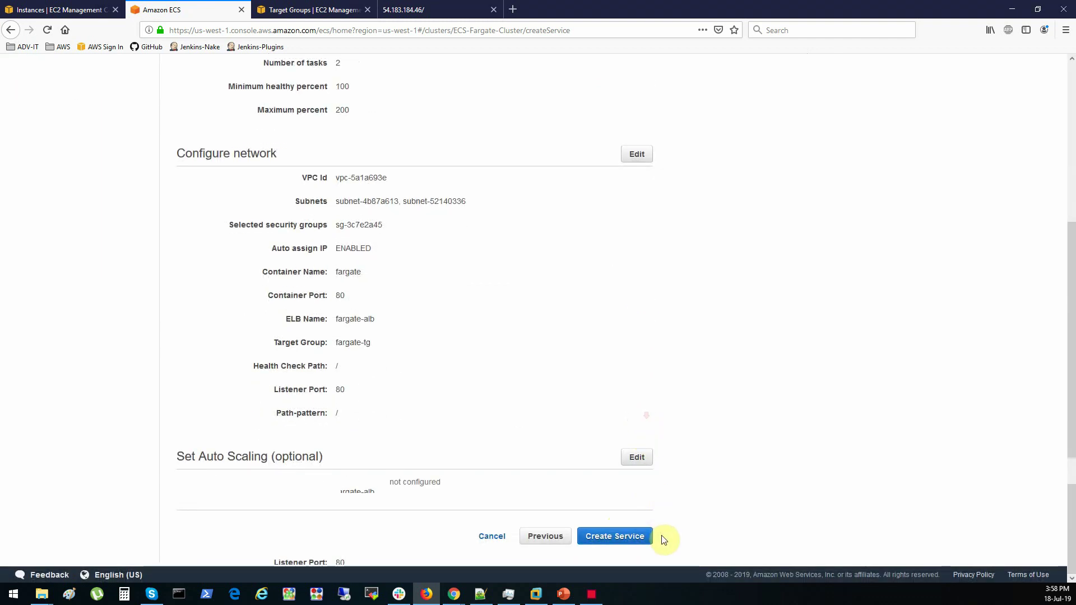
{"action": "left_click", "coordinate": [645, 469]}
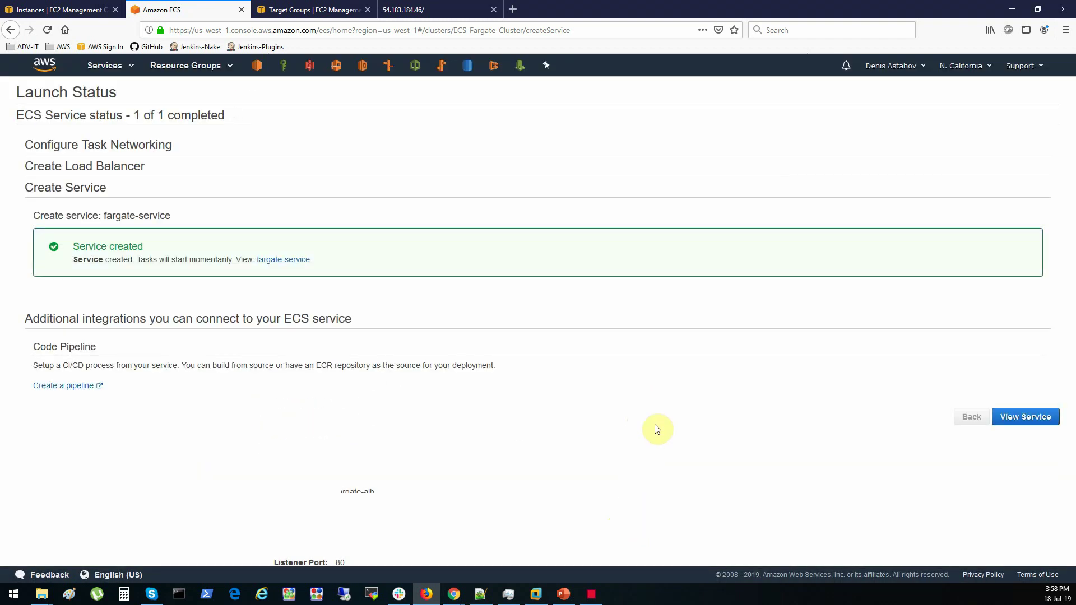
{"action": "left_click", "coordinate": [1026, 417]}
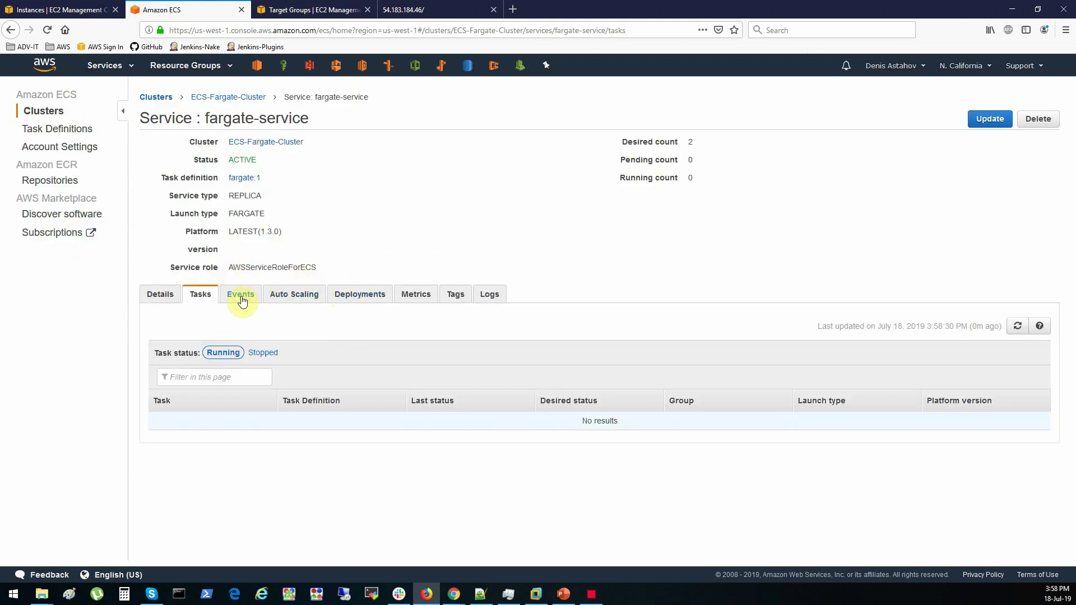
Refresh fargate-service's task list to check the task statuses, and review the service's load balancing details.
{"action": "left_click", "coordinate": [1019, 333]}
{"action": "left_click", "coordinate": [1017, 331]}
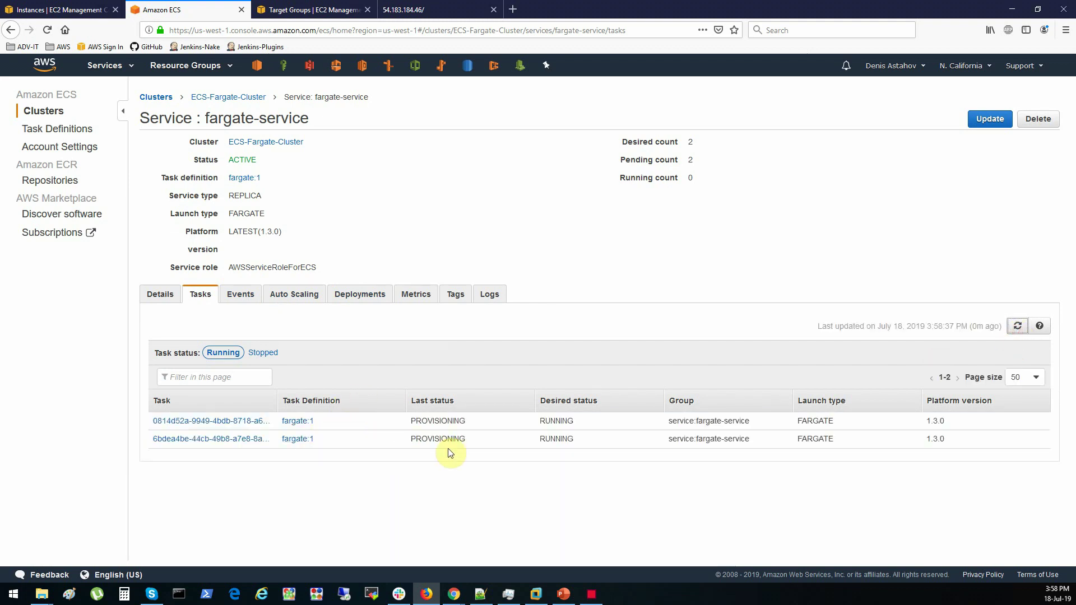
{"action": "left_click_drag", "start_coordinate": [462, 452], "coordinate": [420, 421]}
{"action": "left_click", "coordinate": [438, 439]}
{"action": "left_click", "coordinate": [162, 296]}
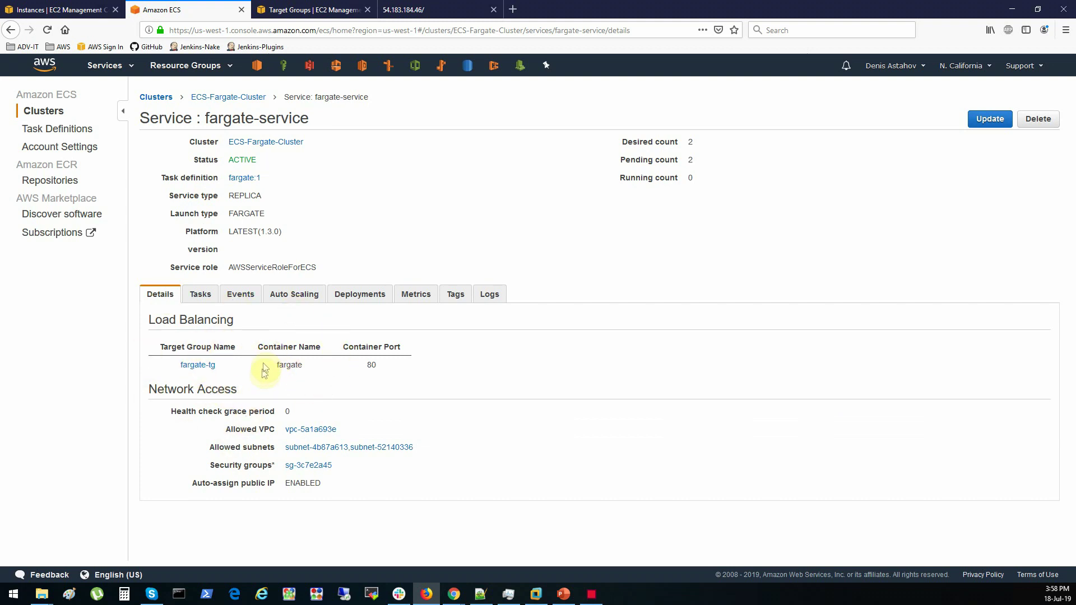
{"action": "left_click_drag", "start_coordinate": [273, 365], "coordinate": [385, 372]}
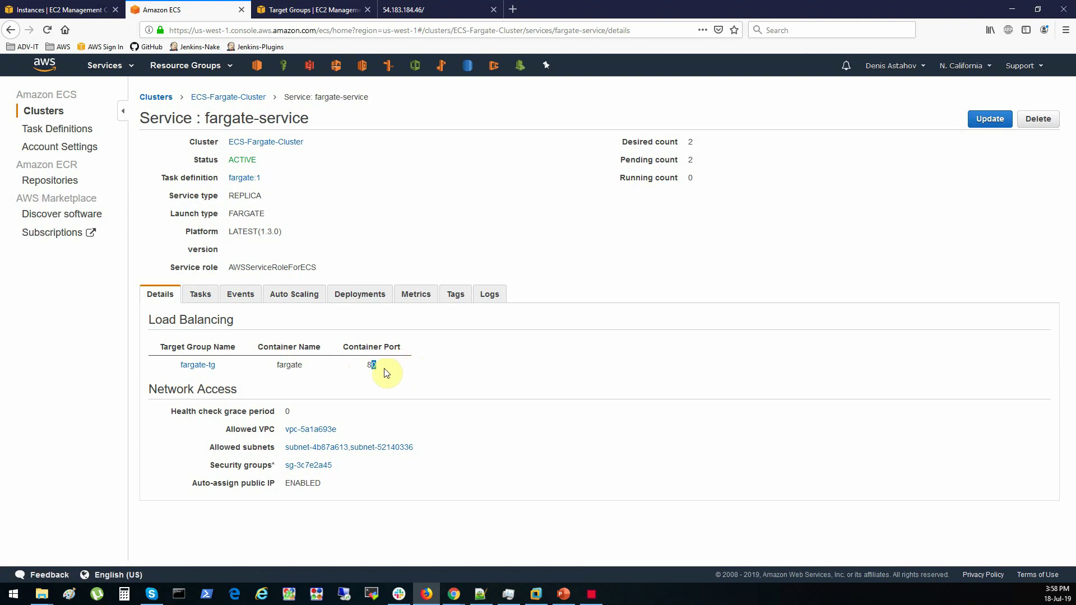
Recheck the last status of fargate-service's tasks and refresh the registered targets of fargate-tg.
{"action": "left_click", "coordinate": [208, 295]}
{"action": "left_click", "coordinate": [1017, 327]}
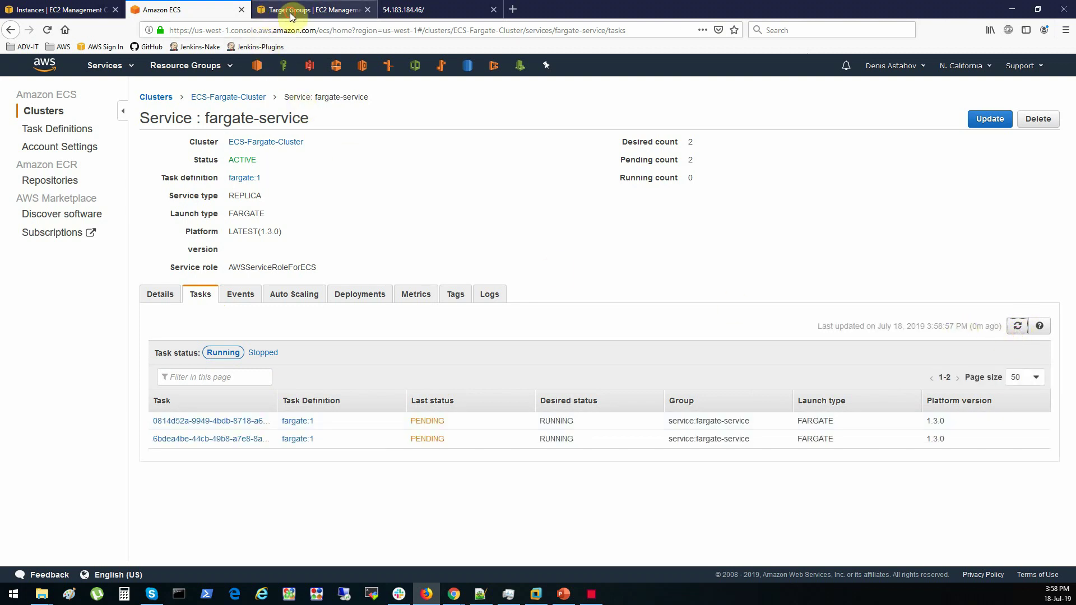
{"action": "left_click", "coordinate": [291, 11]}
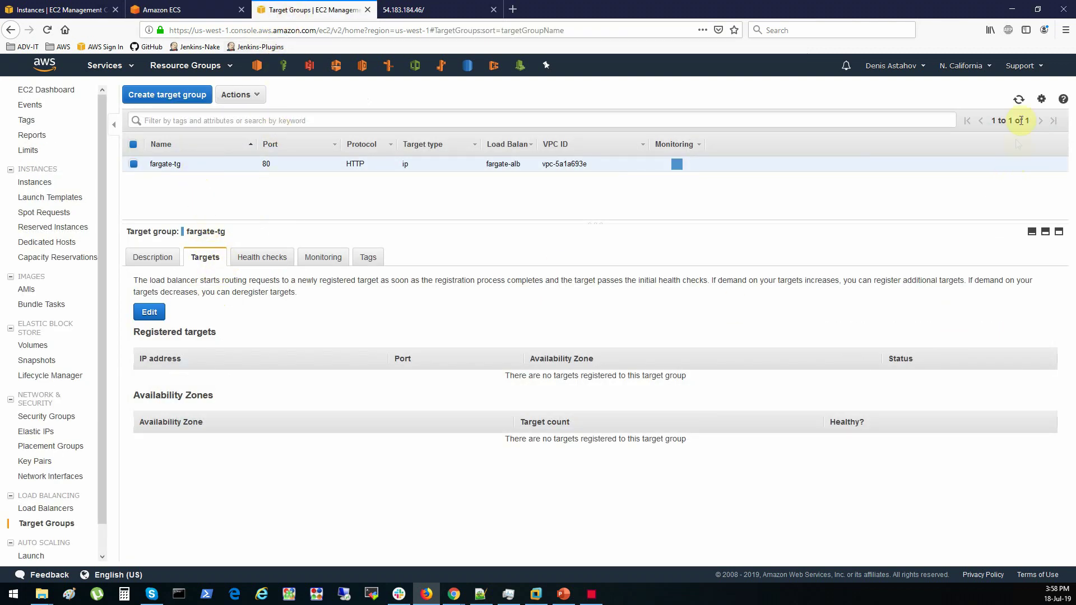
{"action": "left_click", "coordinate": [1020, 100]}
{"action": "left_click", "coordinate": [188, 11]}
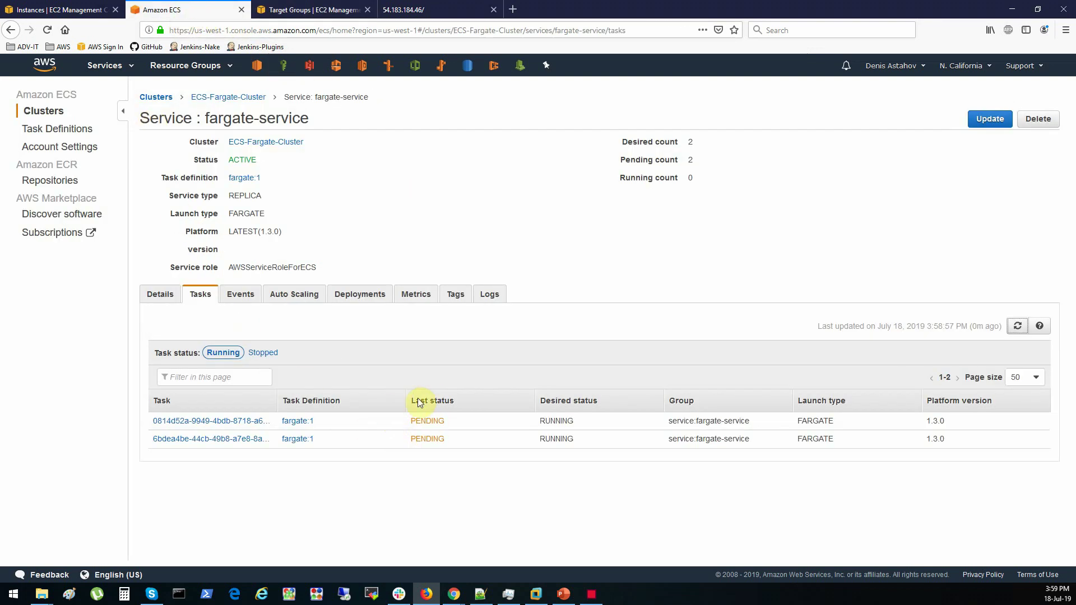
{"action": "left_click", "coordinate": [1013, 325]}
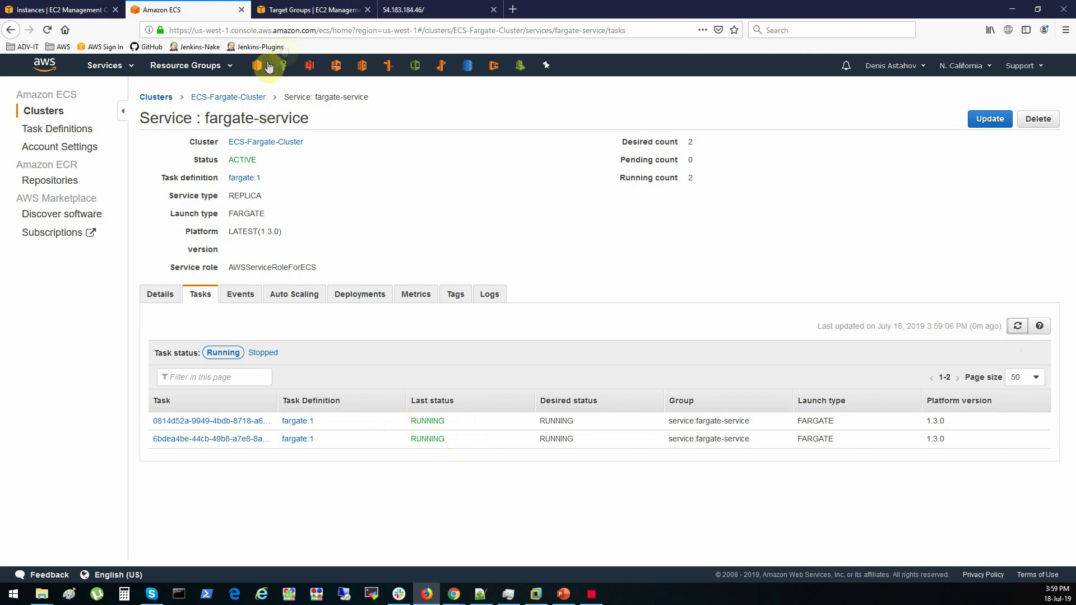
Refresh fargate-tg's registered targets, review its health check settings, and examine the targets' status and IP addresses.
{"action": "left_click", "coordinate": [294, 13]}
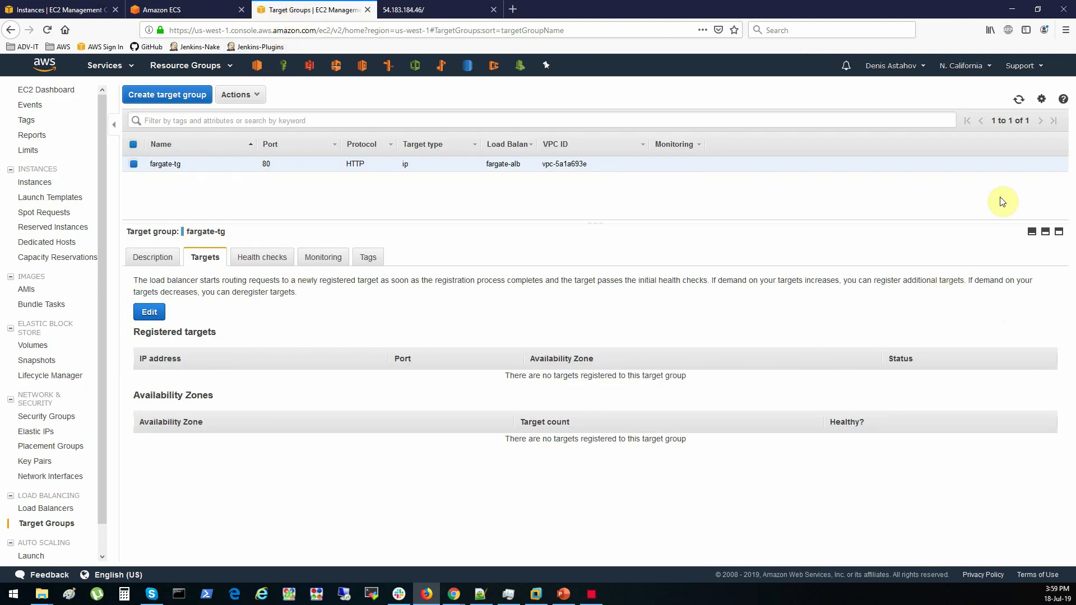
{"action": "left_click", "coordinate": [1019, 102]}
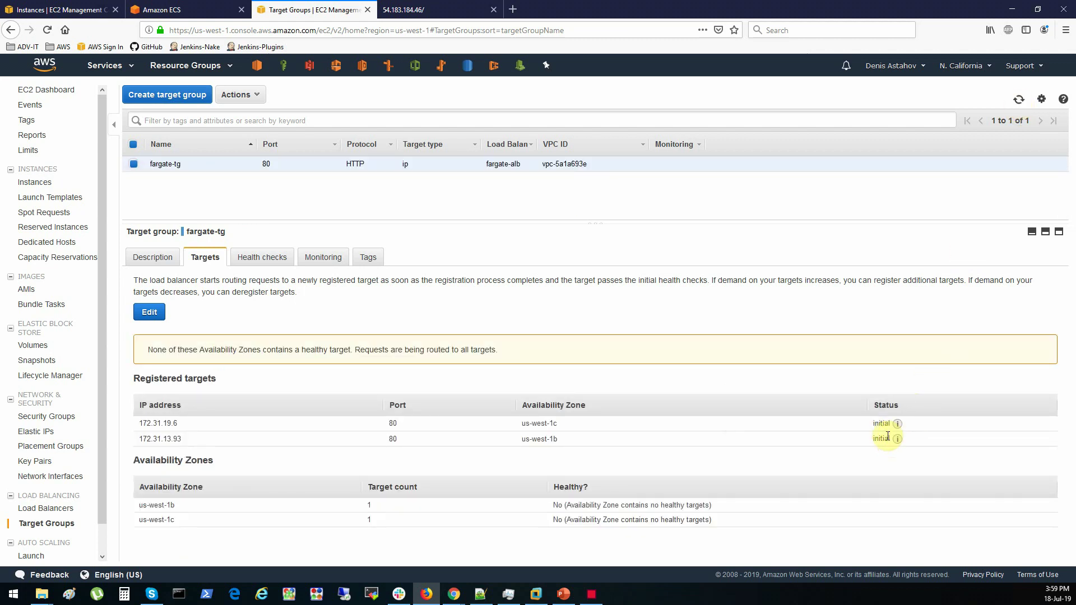
{"action": "left_click", "coordinate": [252, 256]}
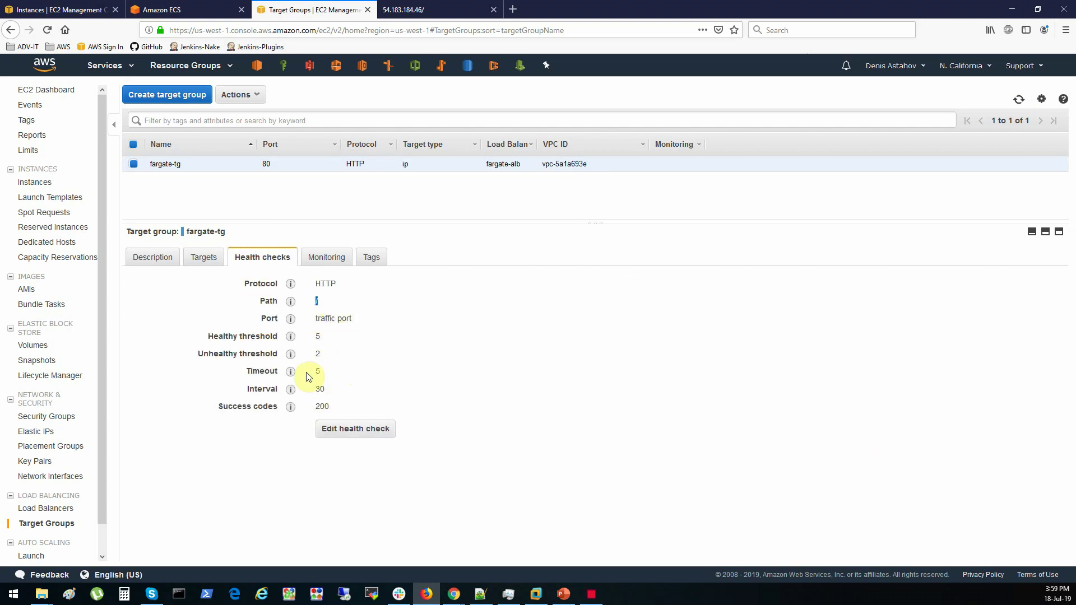
{"action": "left_click", "coordinate": [158, 257]}
{"action": "left_click", "coordinate": [195, 258]}
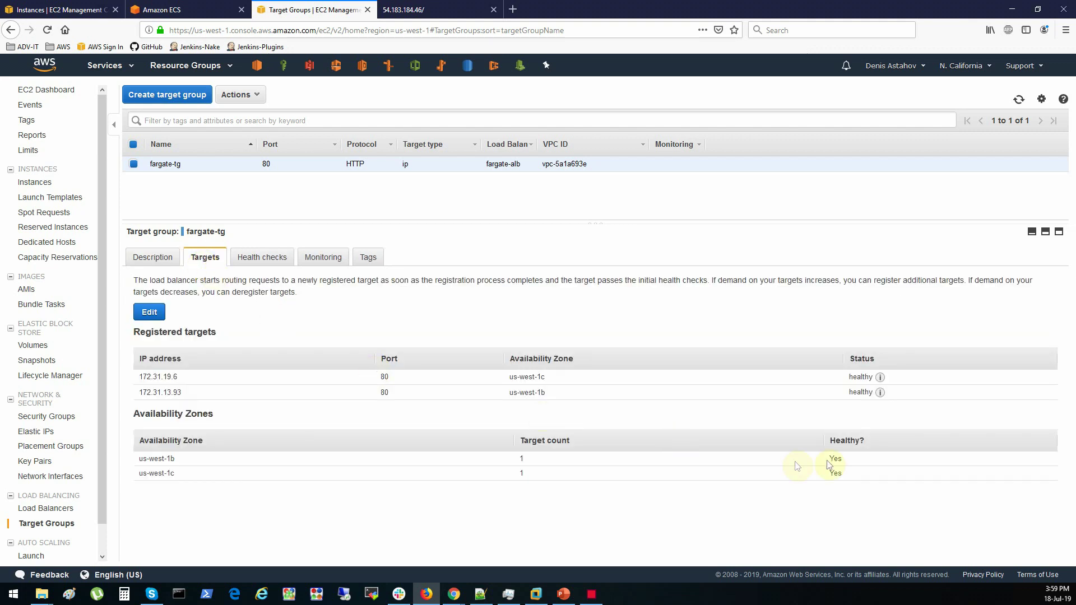
{"action": "left_click_drag", "start_coordinate": [849, 377], "coordinate": [851, 399]}
{"action": "left_click_drag", "start_coordinate": [138, 374], "coordinate": [186, 405]}
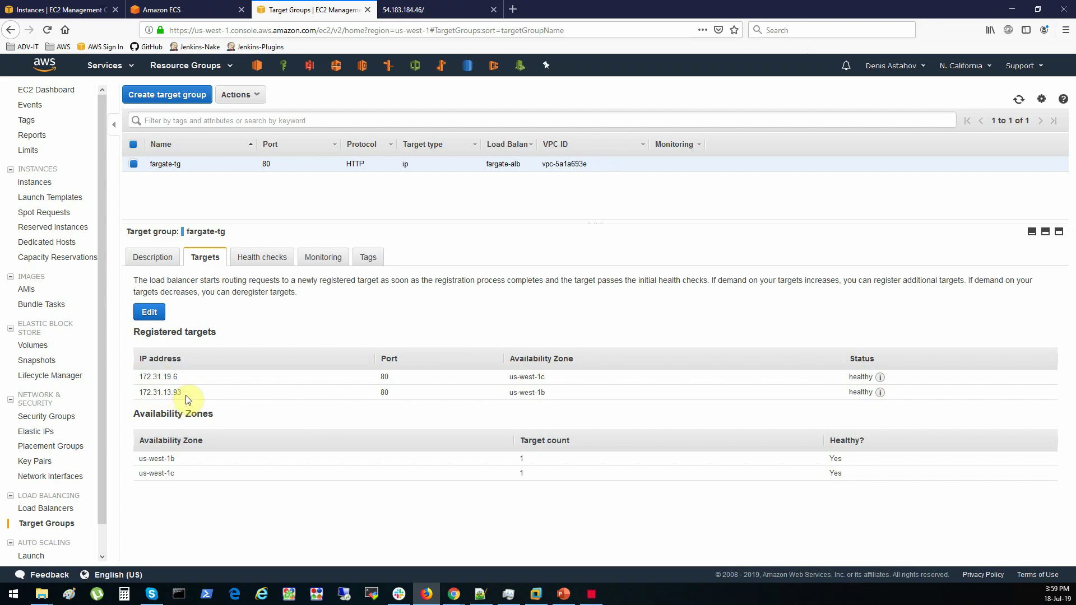
Open the 6bdea4be task of fargate-service and compare its private IP with fargate-tg's registered targets.
{"action": "left_click", "coordinate": [204, 9]}
{"action": "left_click", "coordinate": [279, 9]}
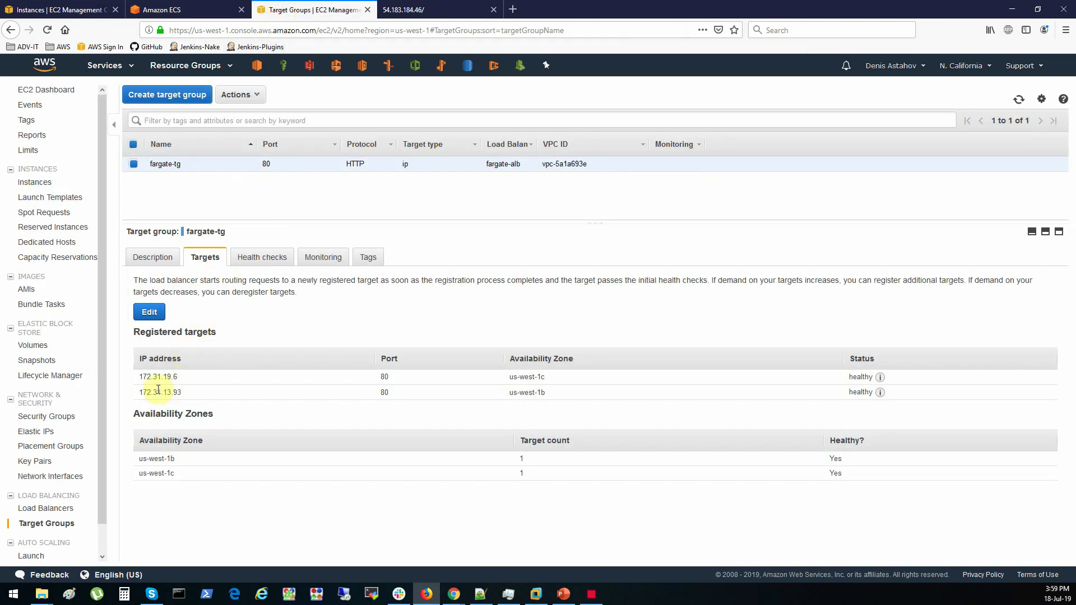
{"action": "left_click", "coordinate": [227, 9]}
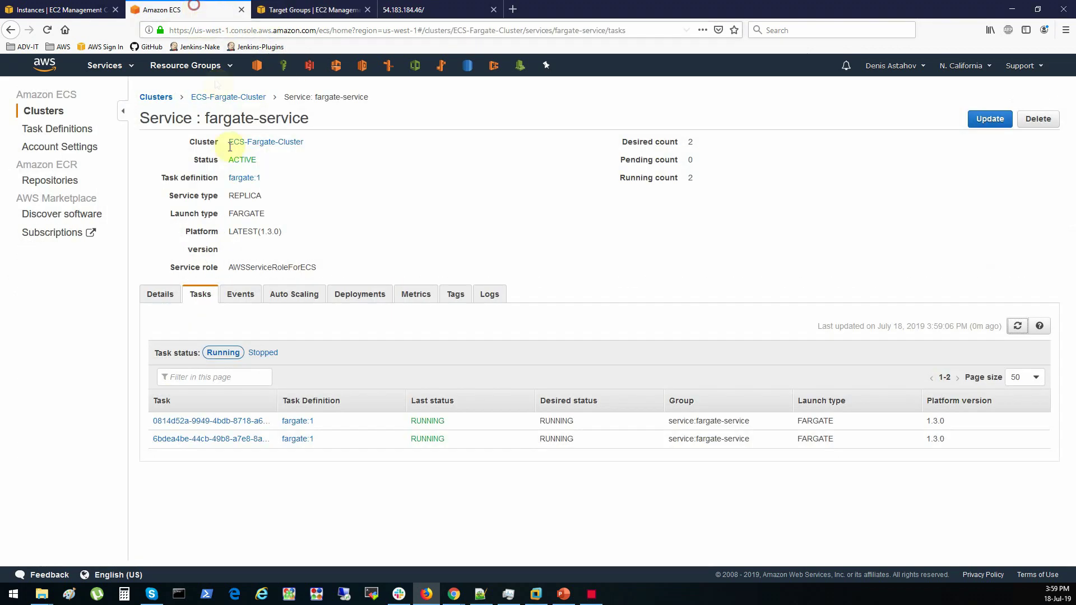
{"action": "left_click", "coordinate": [217, 440]}
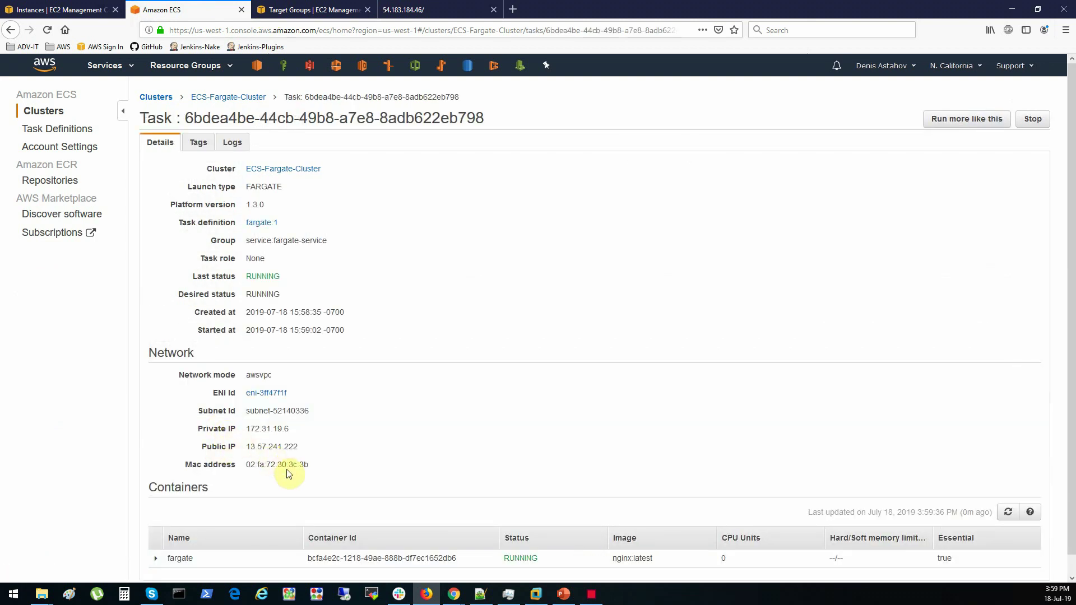
{"action": "scroll", "coordinate": [285, 76], "scroll_direction": "down", "scroll_amount": 1}
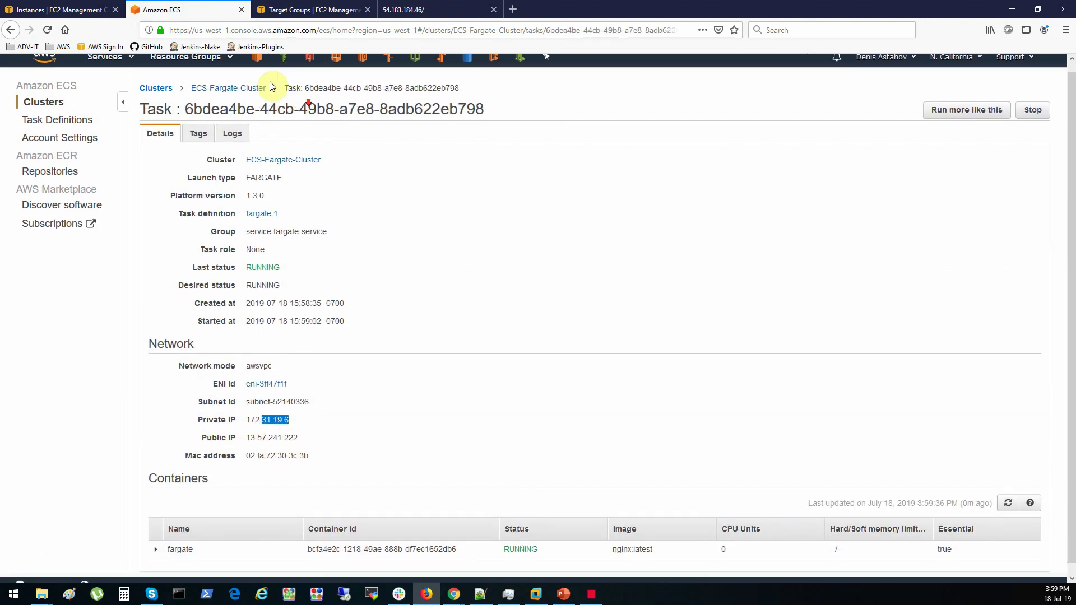
Test the 0814d52a task's public IP in a new browser tab, close that tab and return to the cluster's task list.
{"action": "left_click", "coordinate": [218, 82]}
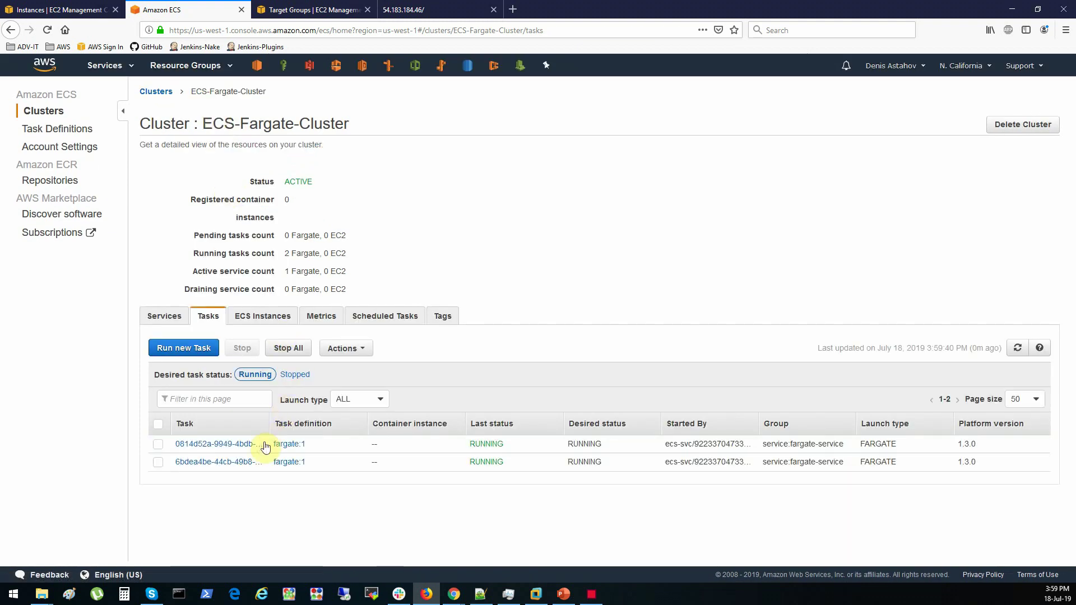
{"action": "left_click", "coordinate": [240, 446]}
{"action": "left_click_drag", "start_coordinate": [259, 429], "coordinate": [244, 450]}
{"action": "key", "text": "ctrl+c"}
{"action": "left_click", "coordinate": [513, 9]}
{"action": "key", "text": "ctrl+v"}
{"action": "key", "text": "Return"}
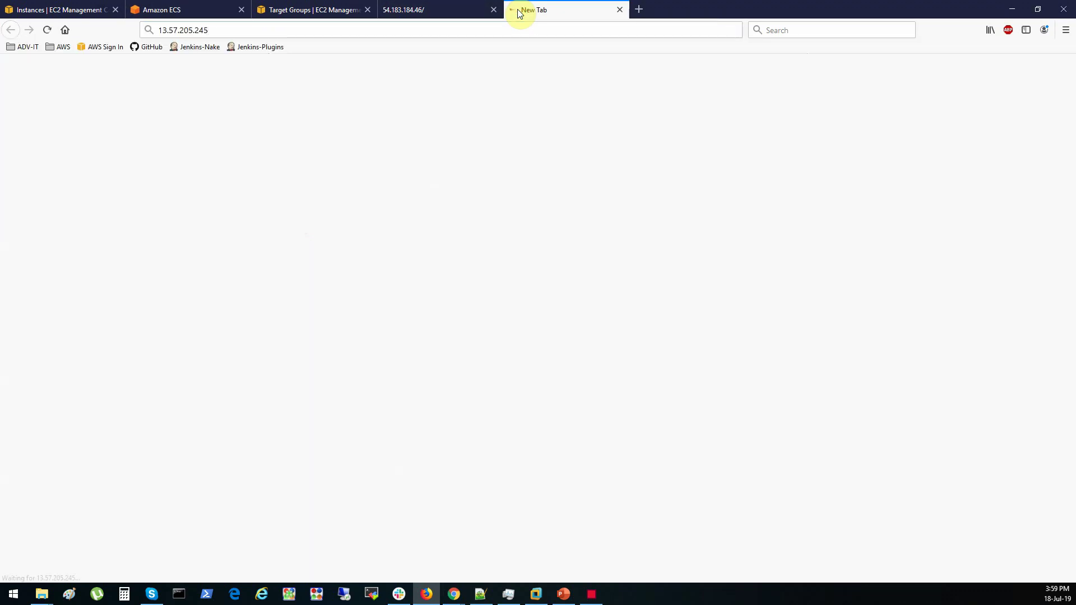
{"action": "left_click", "coordinate": [160, 29]}
{"action": "left_click", "coordinate": [620, 9]}
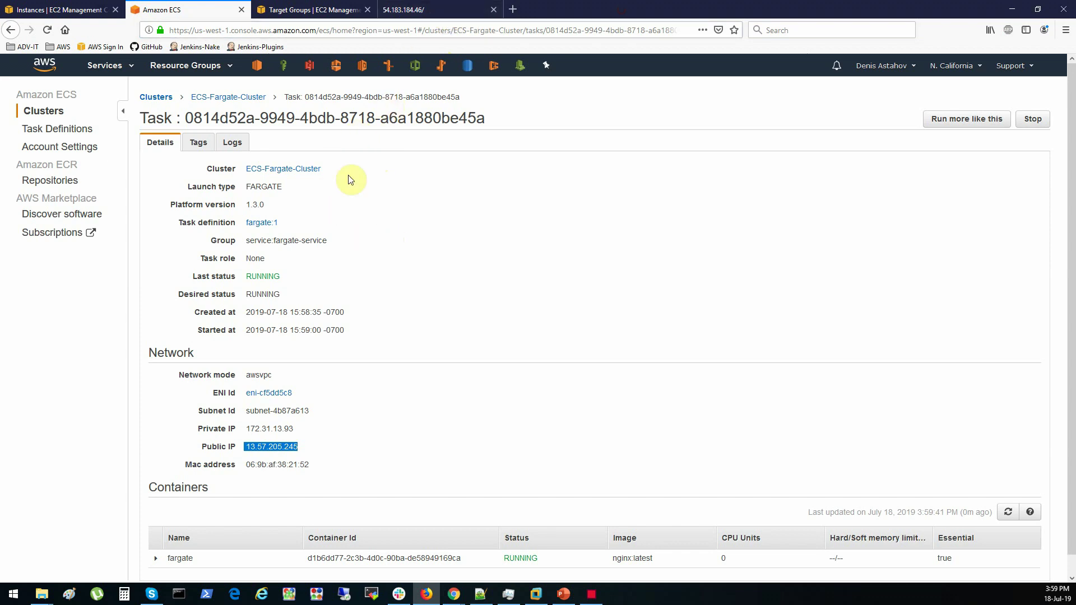
{"action": "left_click", "coordinate": [230, 97]}
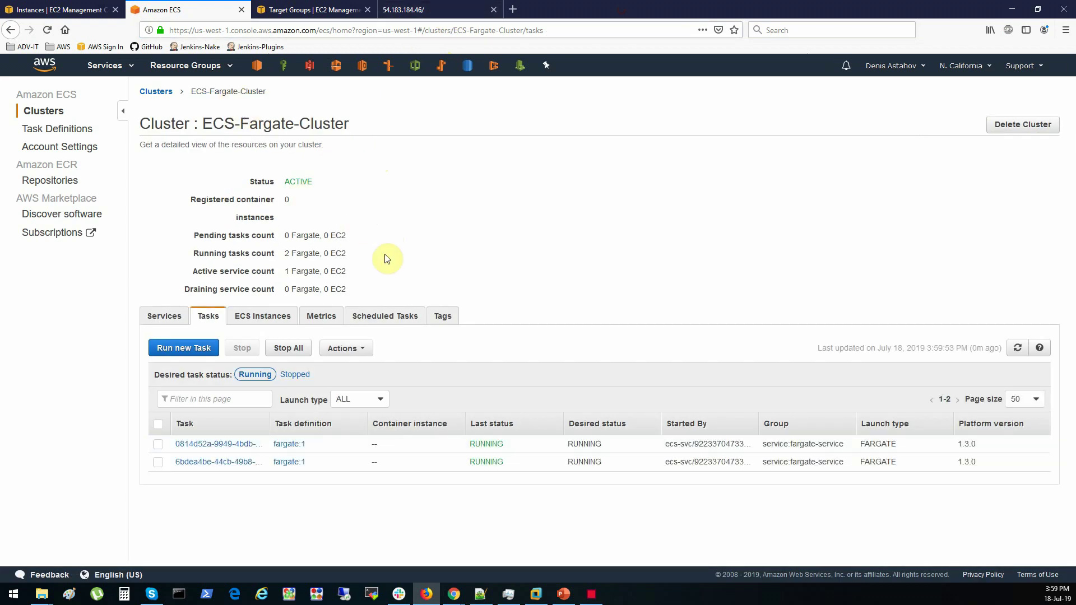
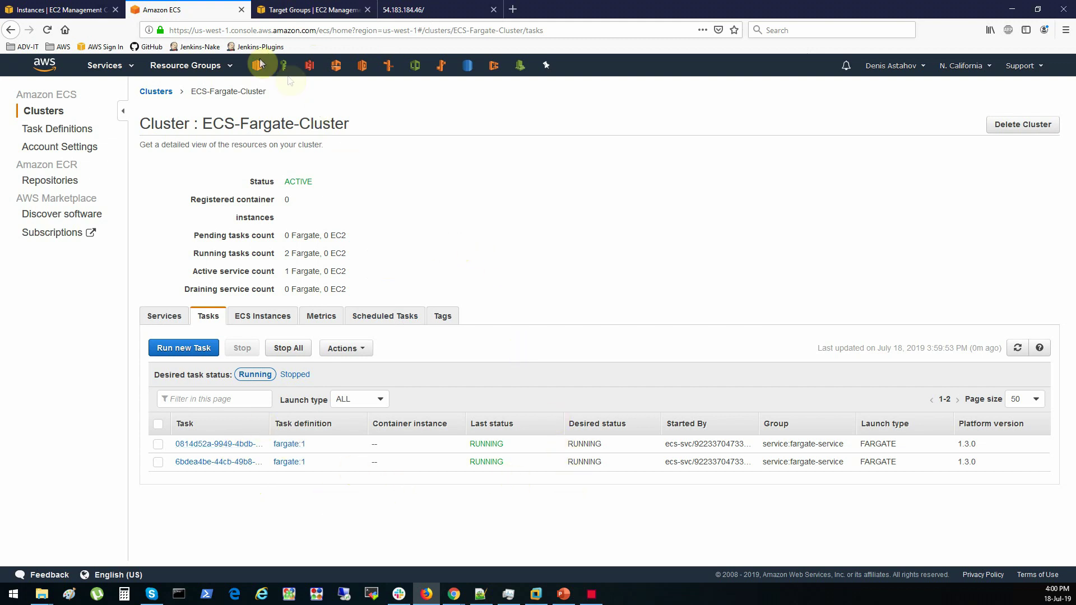
Open the description of the fargate-alb load balancer in EC2 and copy its DNS name.
{"action": "left_click", "coordinate": [54, 9]}
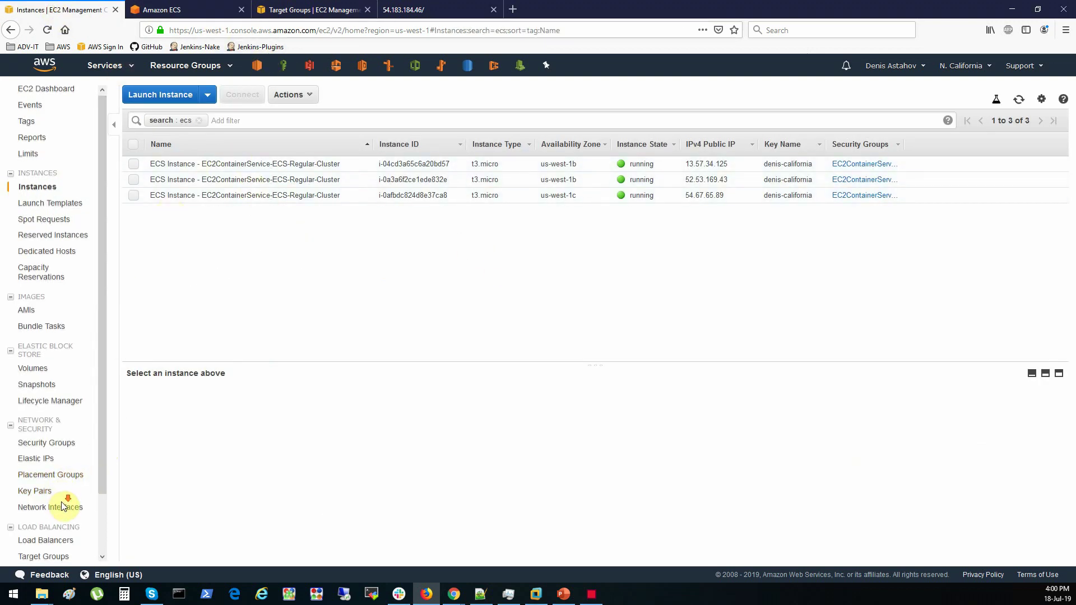
{"action": "scroll", "coordinate": [68, 493], "scroll_direction": "down", "scroll_amount": 2}
{"action": "left_click", "coordinate": [50, 476]}
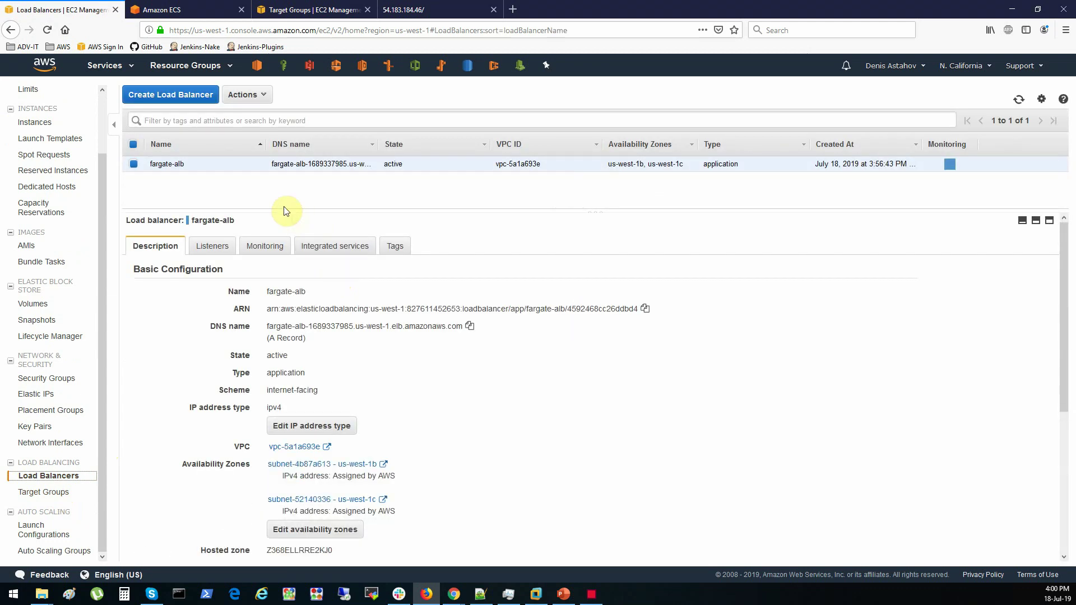
{"action": "left_click_drag", "start_coordinate": [268, 328], "coordinate": [408, 341]}
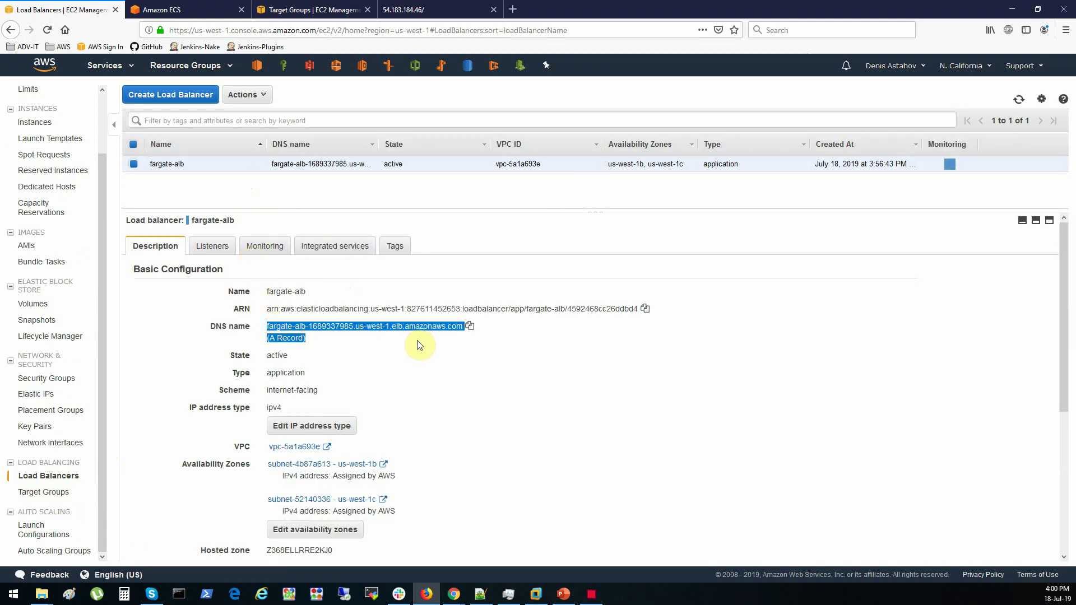
{"action": "left_click", "coordinate": [470, 326]}
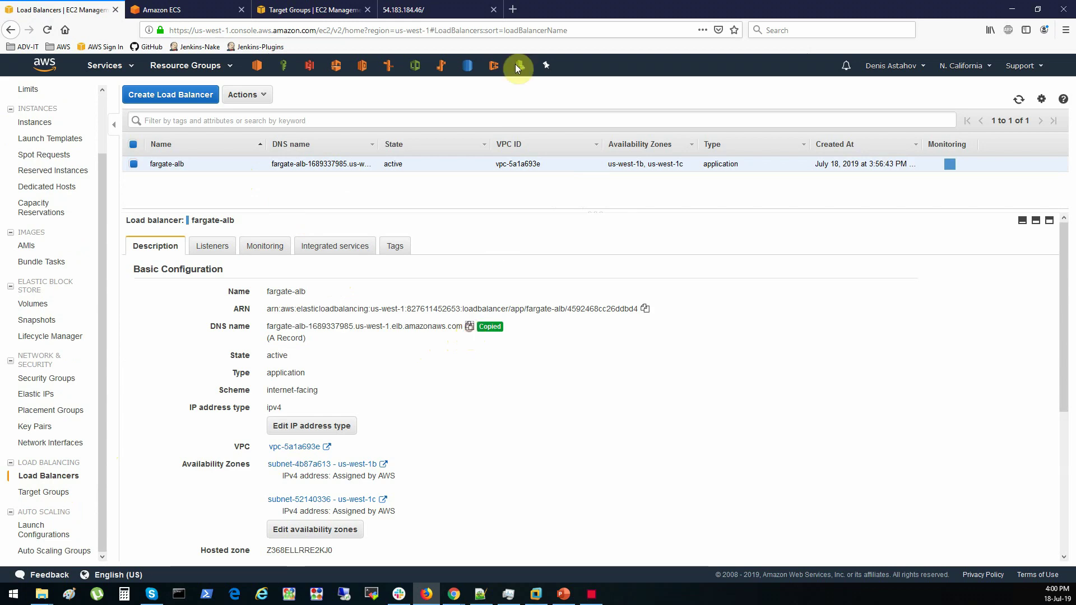
Open fargate-alb's copied DNS name in a new browser tab and reload the page to test access.
{"action": "left_click", "coordinate": [513, 10]}
{"action": "key", "text": "ctrl+v"}
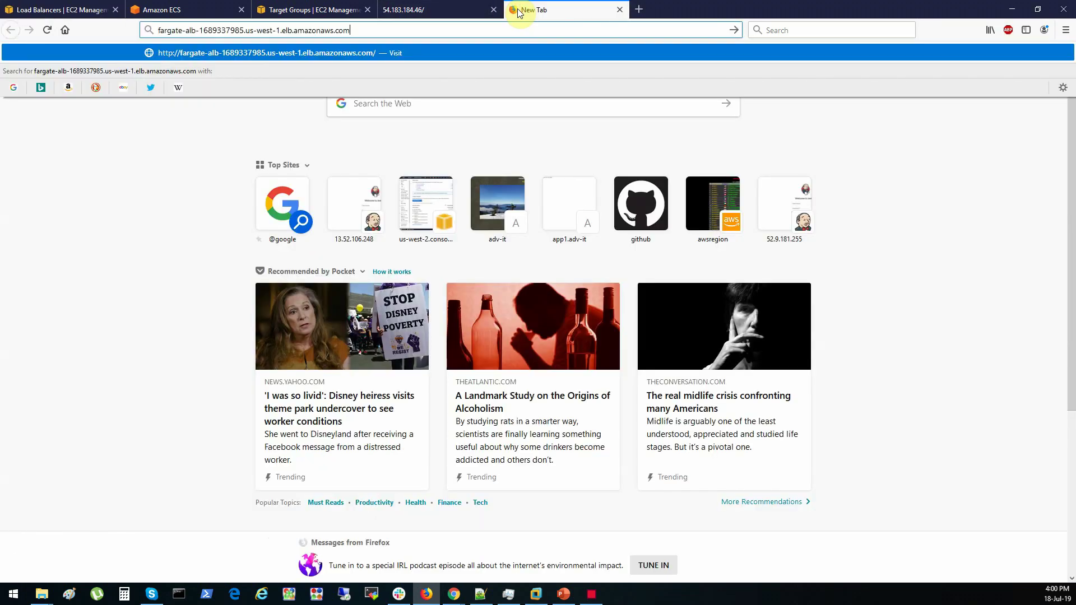
{"action": "key", "text": "Return"}
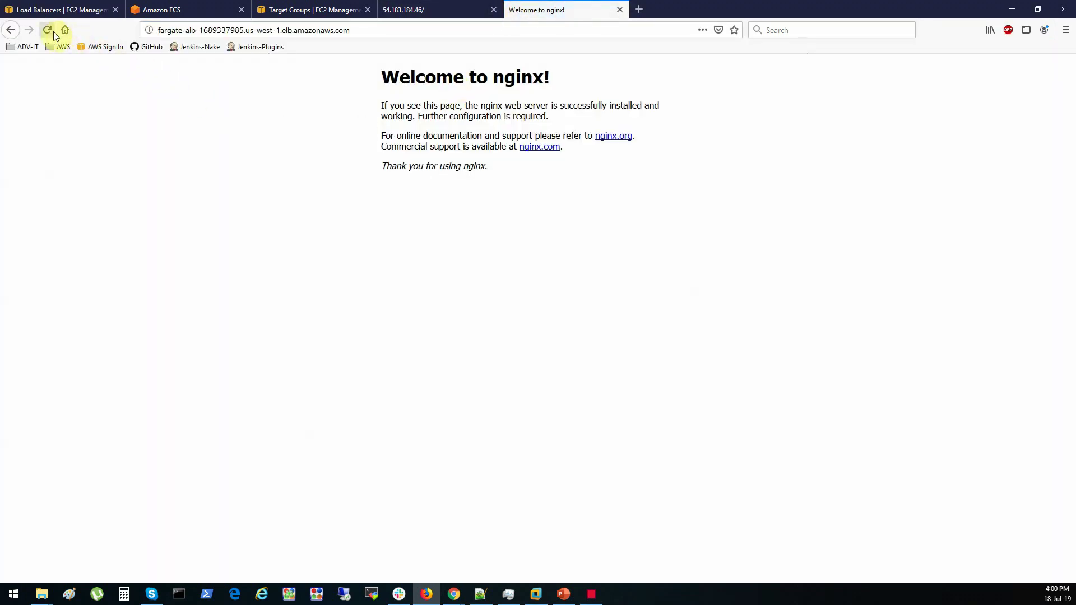
{"action": "left_click", "coordinate": [49, 29]}
{"action": "left_click", "coordinate": [50, 29]}
Examine the IP addresses and health status of fargate-tg's registered targets.
{"action": "left_click", "coordinate": [144, 11]}
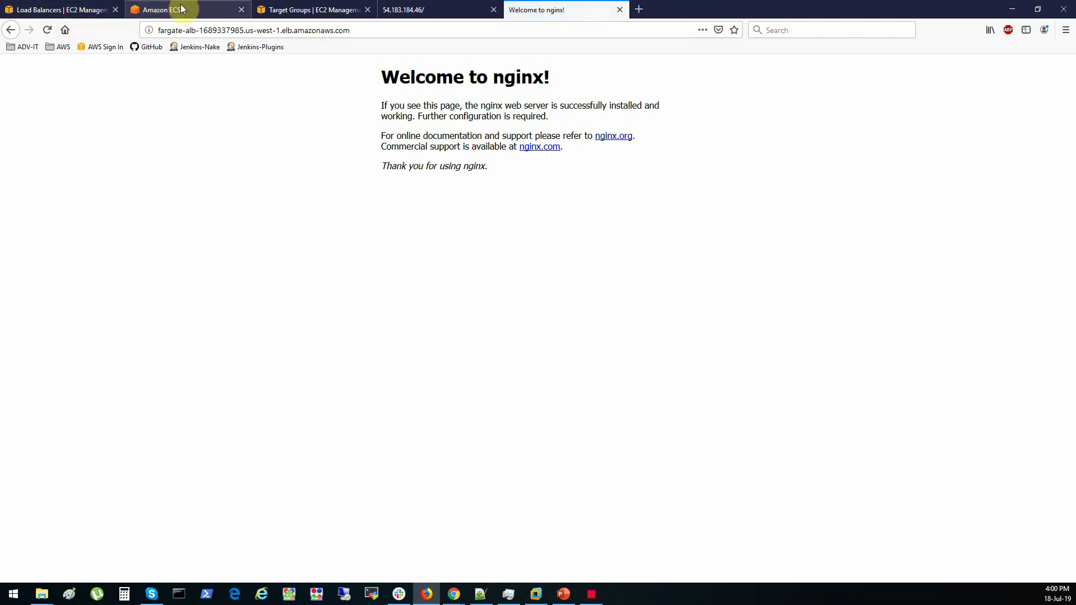
{"action": "left_click", "coordinate": [307, 10]}
{"action": "left_click", "coordinate": [749, 385]}
{"action": "left_click_drag", "start_coordinate": [202, 392], "coordinate": [199, 378]}
{"action": "left_click", "coordinate": [273, 338]}
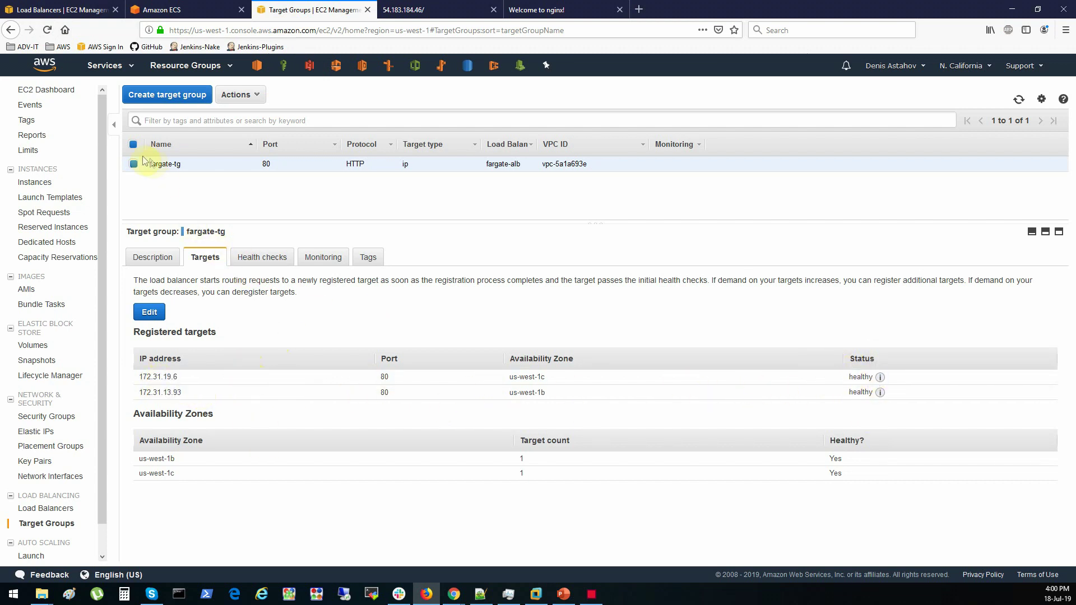
Close the 54.183.184.46 browser tab and view the load balancer's page again.
{"action": "left_click", "coordinate": [200, 9]}
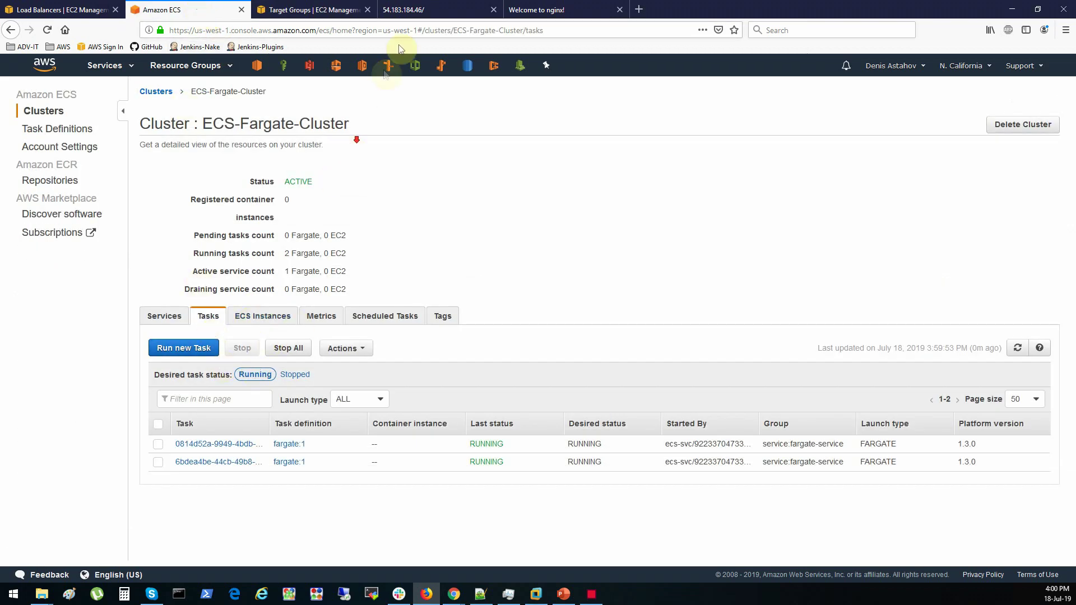
{"action": "left_click", "coordinate": [492, 11]}
{"action": "left_click", "coordinate": [471, 12]}
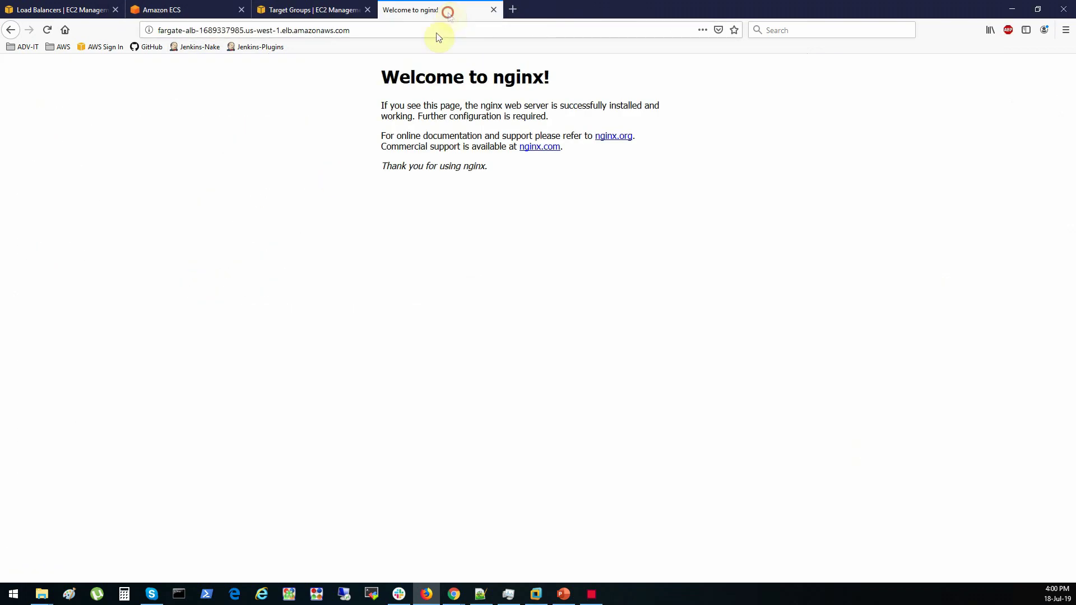
Start updating fargate-service on ECS-Fargate-Cluster and set its fargate task definition to revision 2 (latest).
{"action": "left_click", "coordinate": [175, 12]}
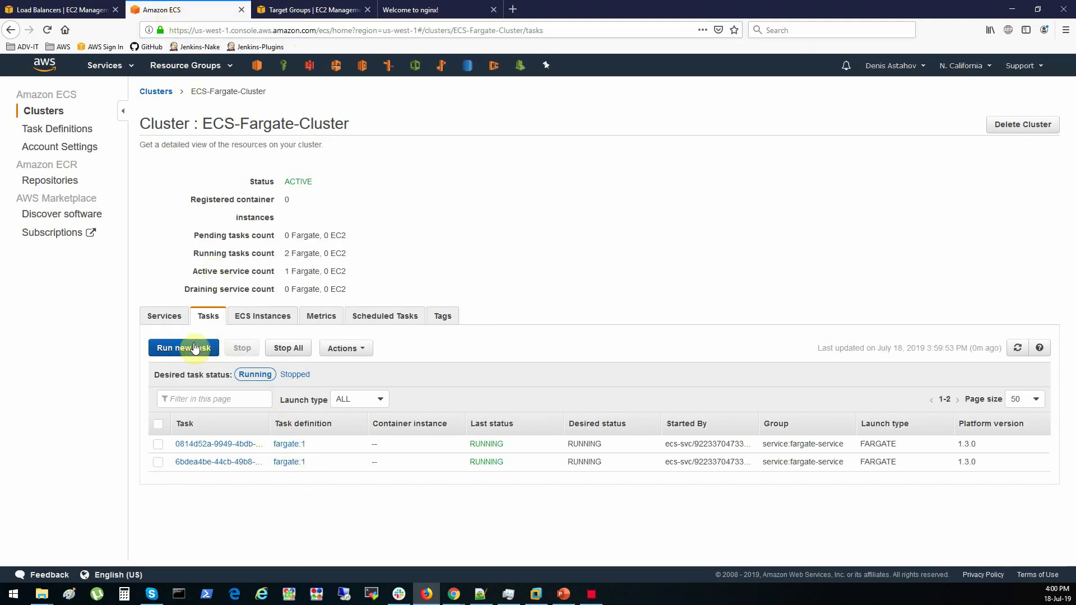
{"action": "left_click", "coordinate": [164, 317]}
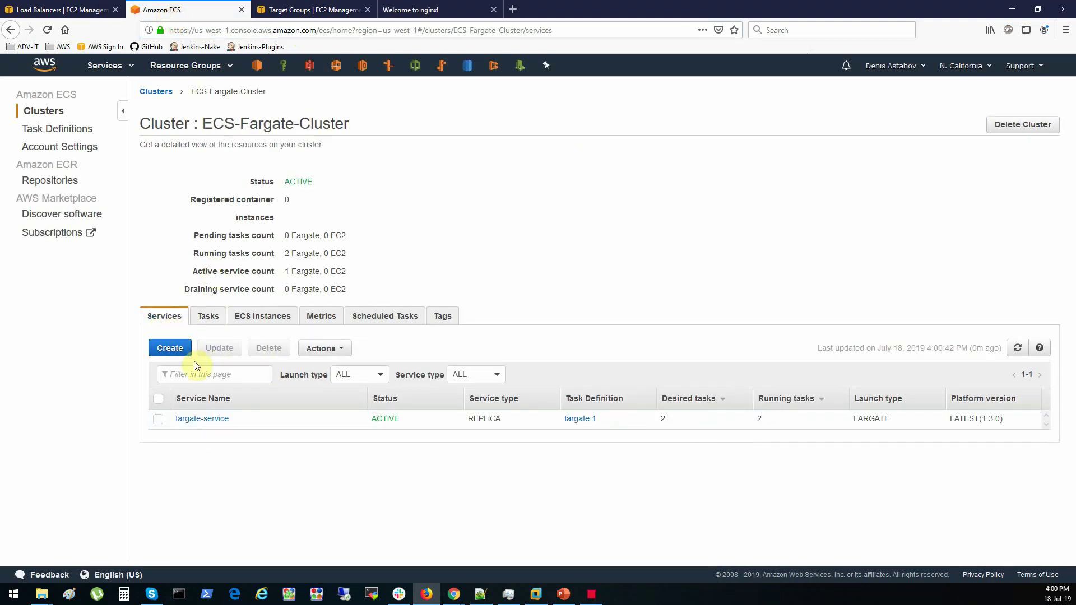
{"action": "left_click", "coordinate": [213, 421]}
{"action": "left_click", "coordinate": [984, 125]}
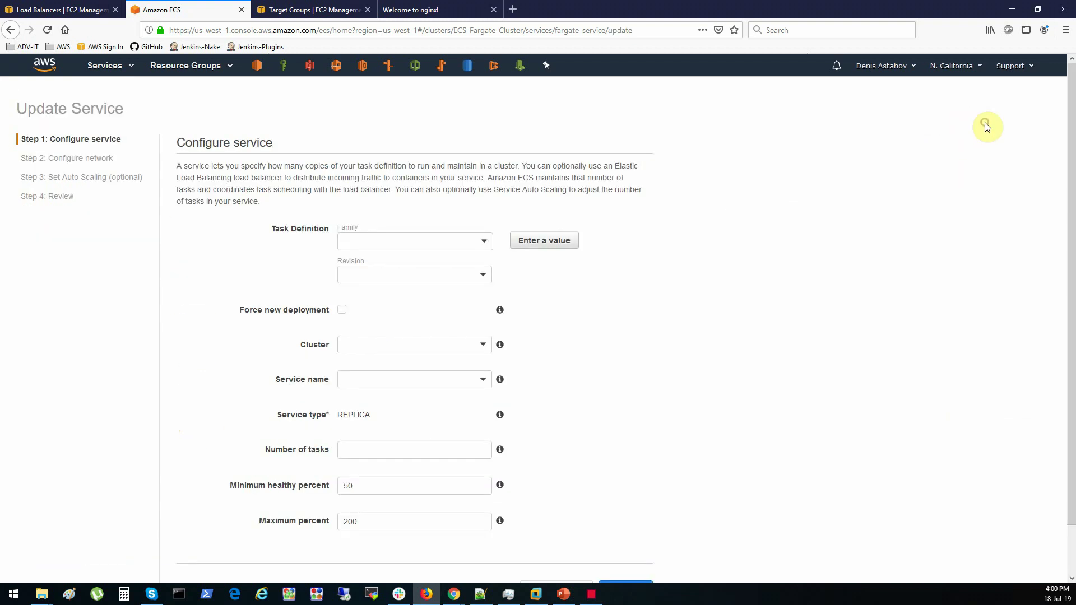
{"action": "left_click", "coordinate": [386, 282]}
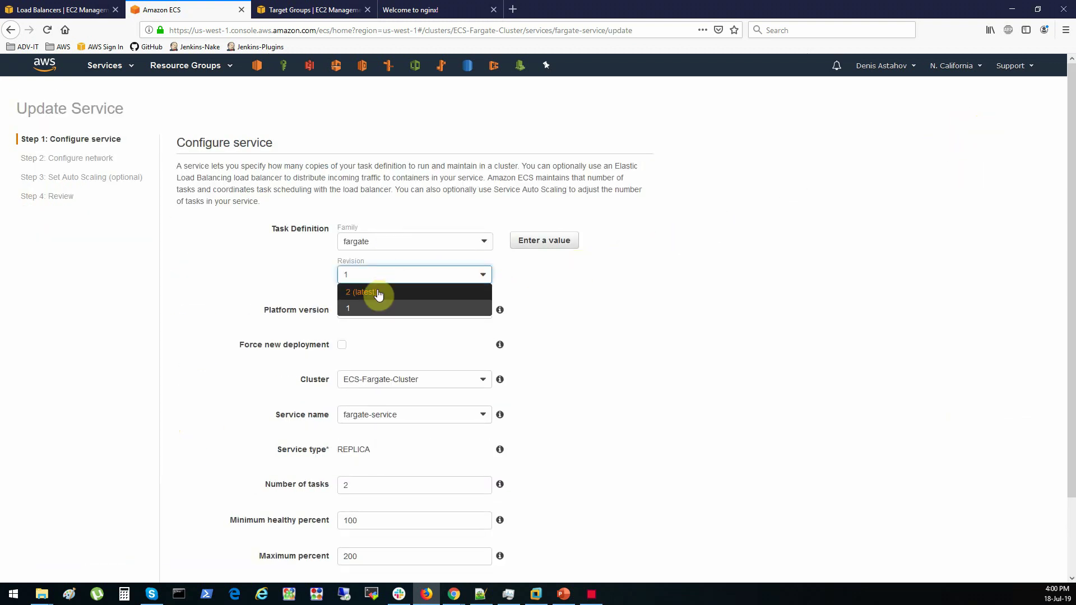
{"action": "left_click", "coordinate": [377, 296]}
{"action": "left_click", "coordinate": [609, 352]}
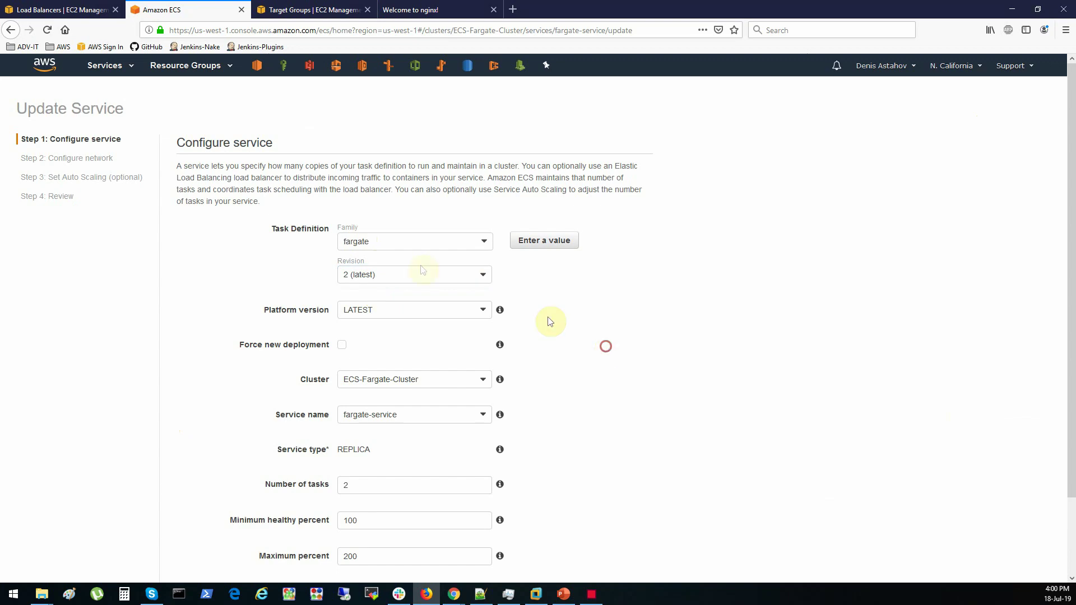
Keep the network and auto scaling settings of fargate-service as they are and submit the service update.
{"action": "scroll", "coordinate": [455, 349], "scroll_direction": "down", "scroll_amount": 3}
{"action": "left_click", "coordinate": [617, 531]}
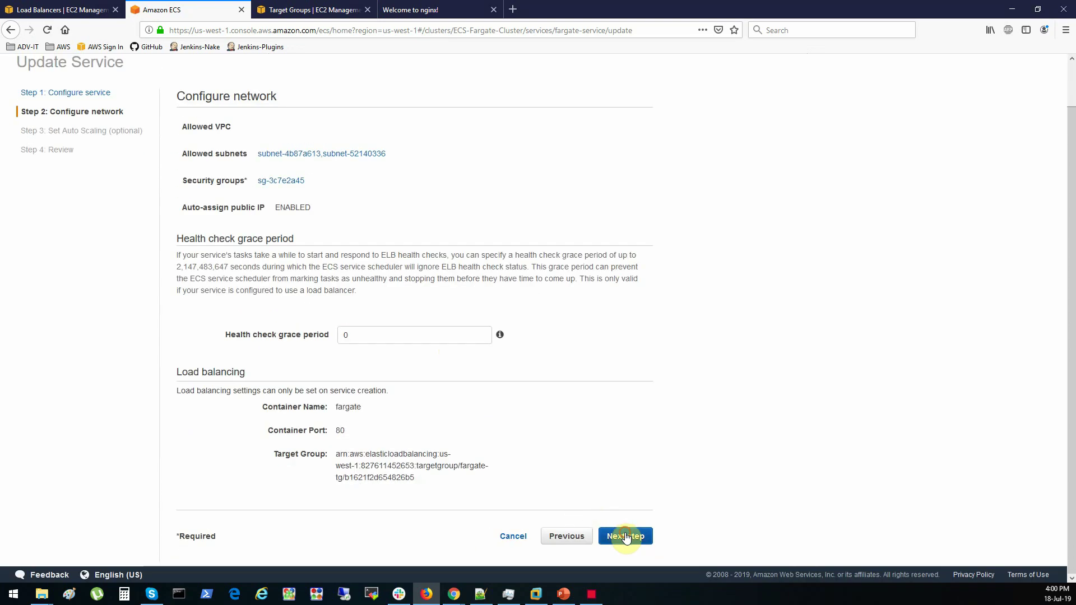
{"action": "left_click", "coordinate": [639, 541]}
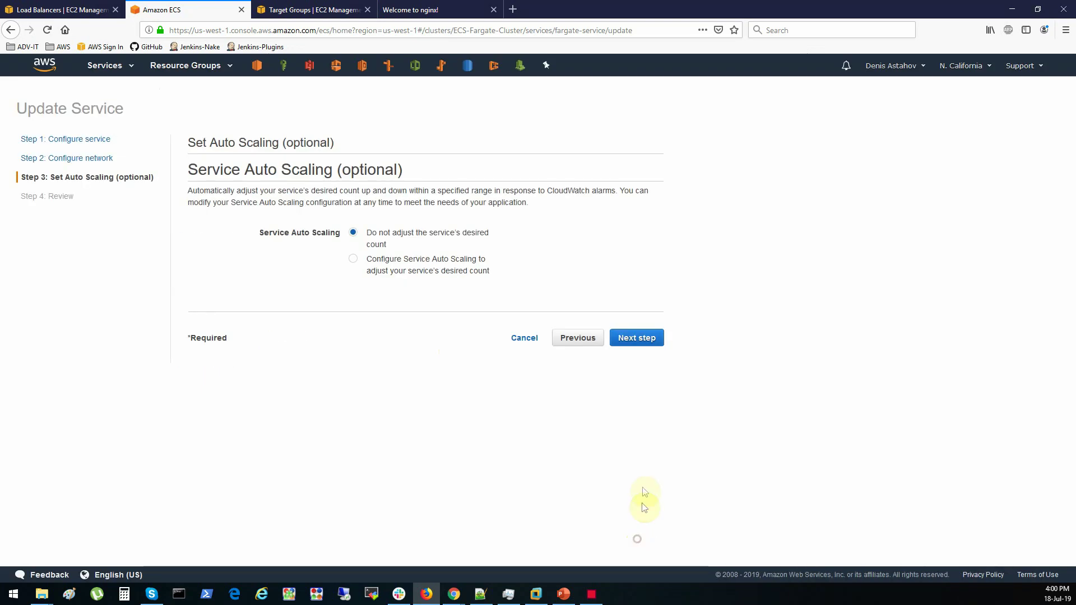
{"action": "left_click", "coordinate": [641, 342]}
{"action": "scroll", "coordinate": [638, 429], "scroll_direction": "down", "scroll_amount": 5}
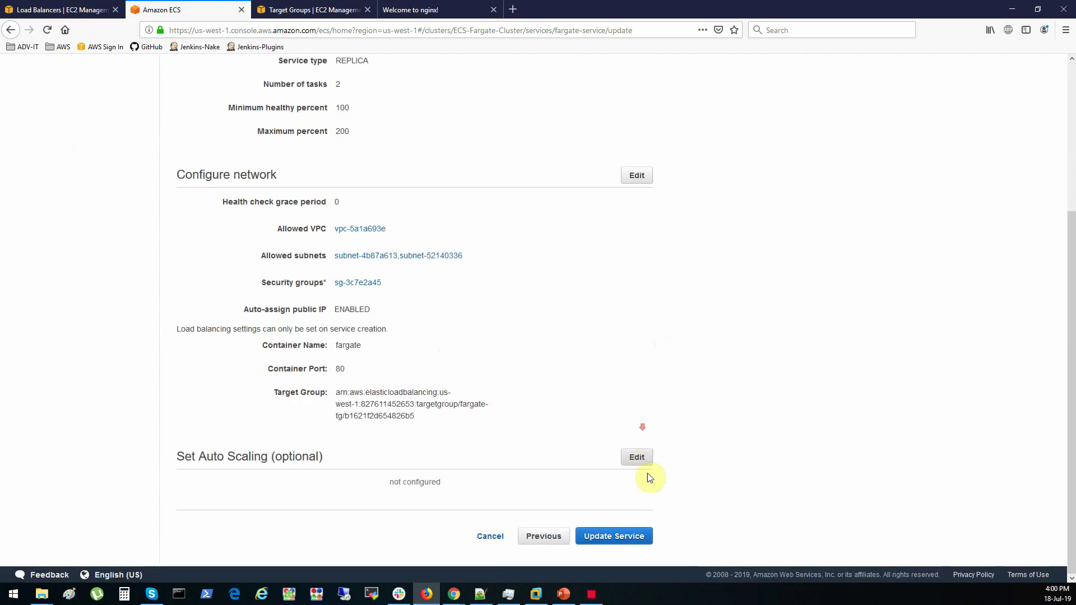
{"action": "left_click", "coordinate": [628, 538]}
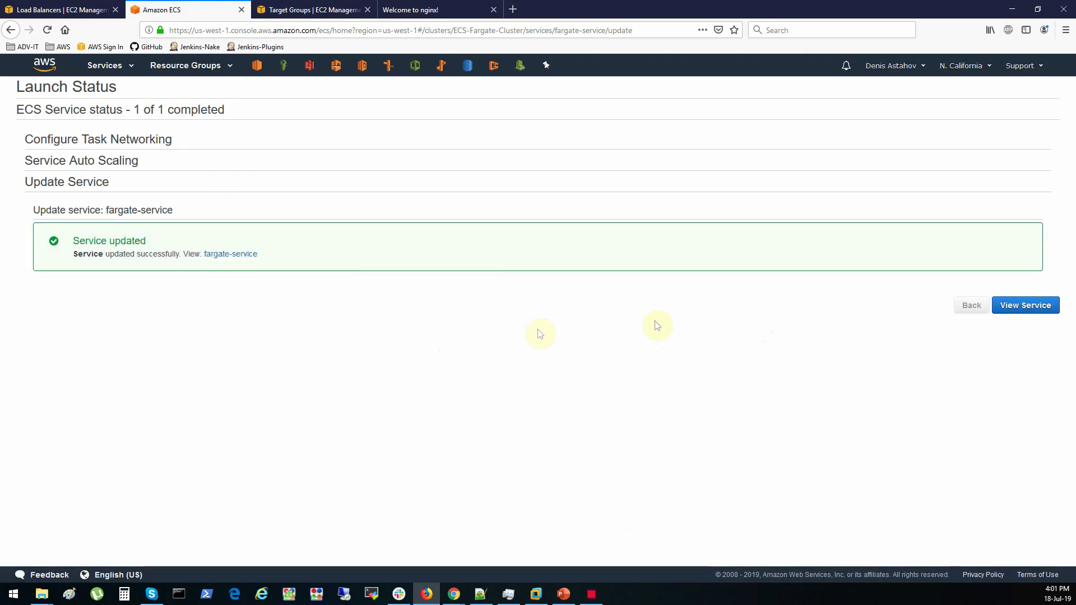
Open the updated fargate-service and review its deployments and running tasks.
{"action": "left_click", "coordinate": [1036, 305]}
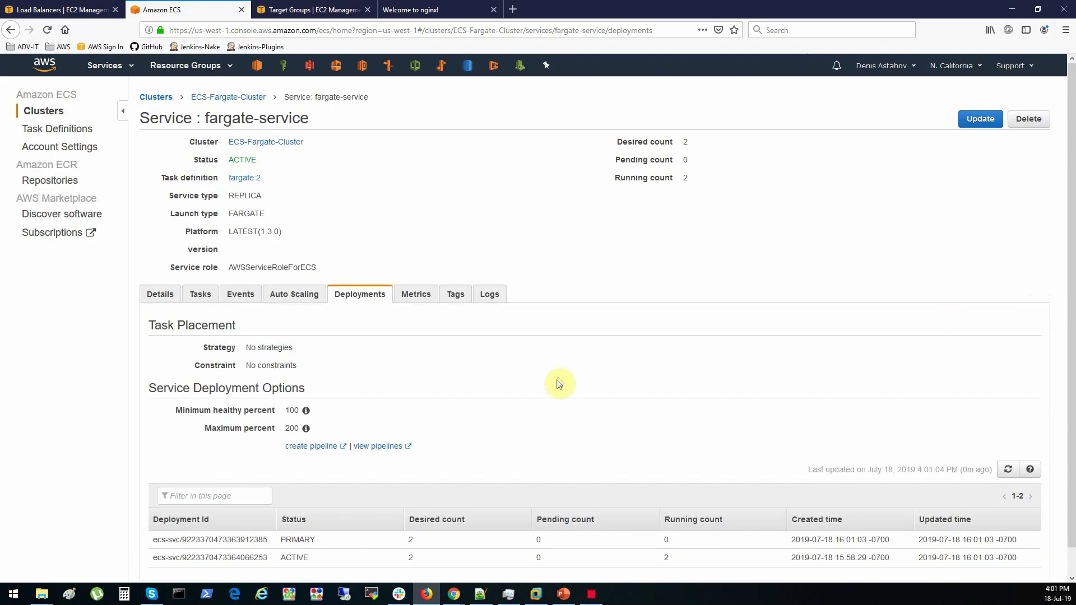
{"action": "scroll", "coordinate": [560, 382], "scroll_direction": "down", "scroll_amount": 1}
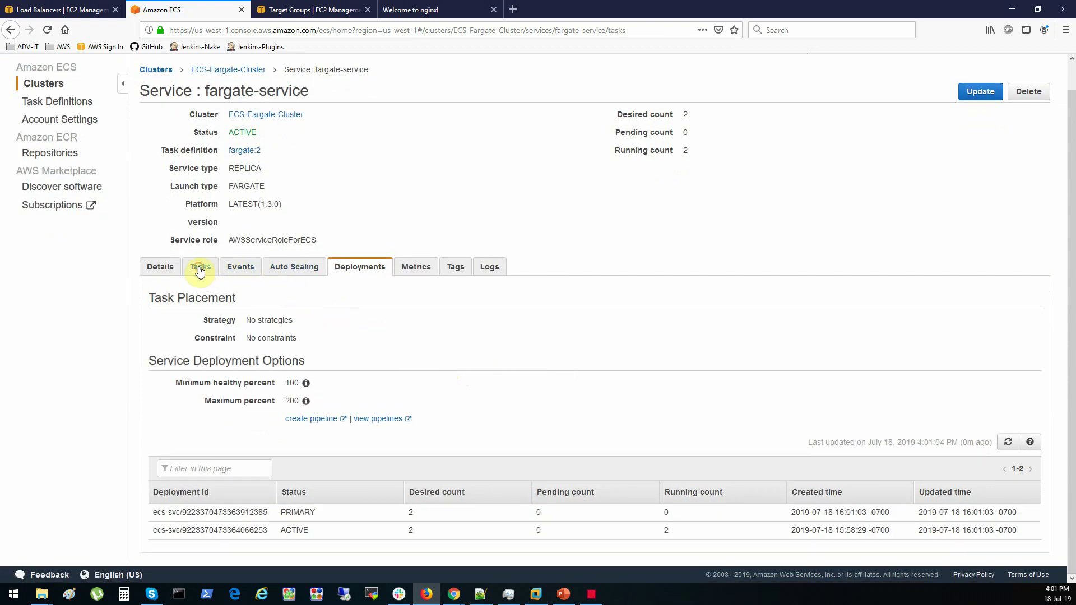
{"action": "left_click", "coordinate": [200, 268]}
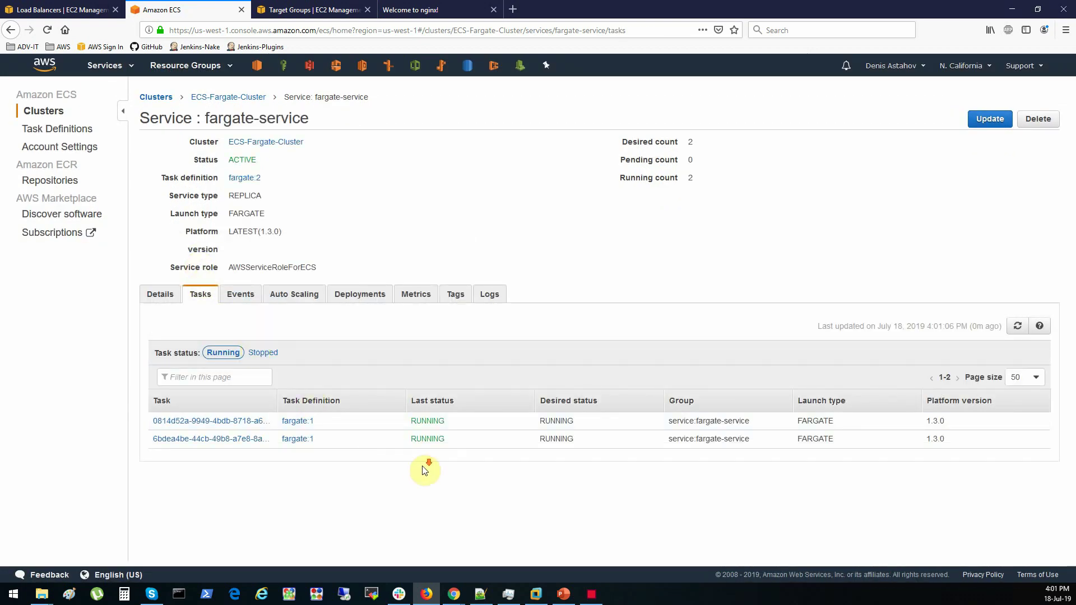
Refresh fargate-service's task list repeatedly to follow the last status of the new fargate:2 tasks.
{"action": "left_click", "coordinate": [1018, 328]}
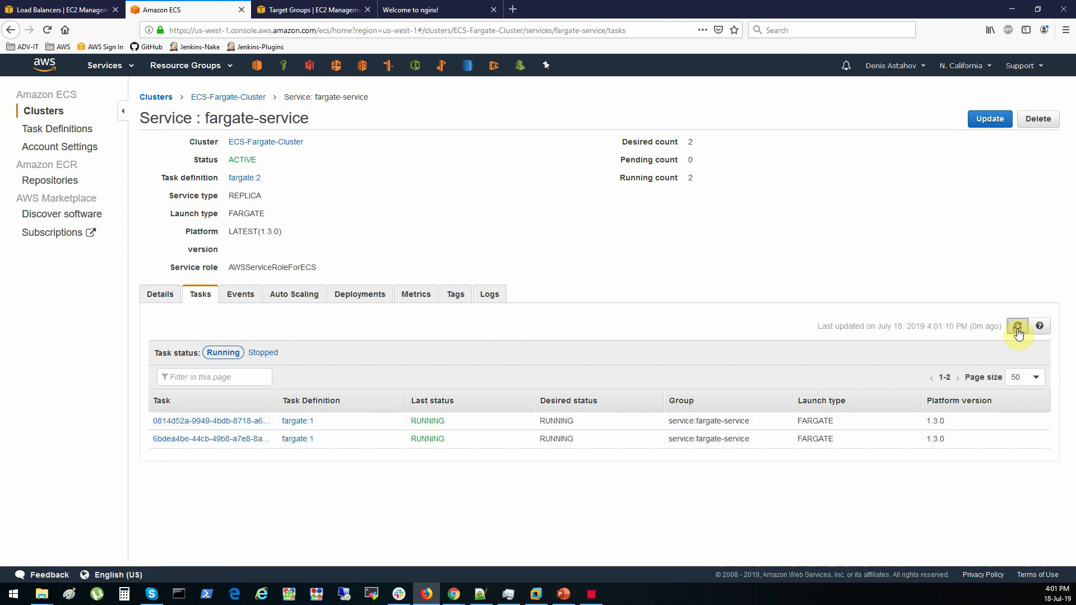
{"action": "left_click", "coordinate": [1018, 328]}
{"action": "left_click", "coordinate": [1018, 328]}
{"action": "left_click", "coordinate": [1018, 328]}
{"action": "left_click", "coordinate": [1018, 328]}
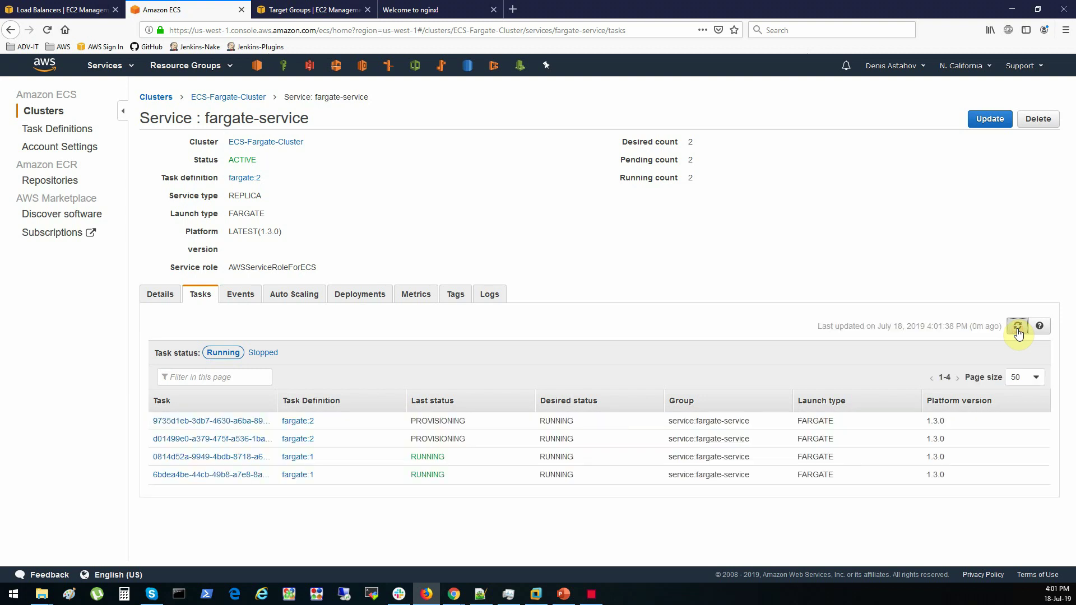
{"action": "left_click", "coordinate": [1018, 328]}
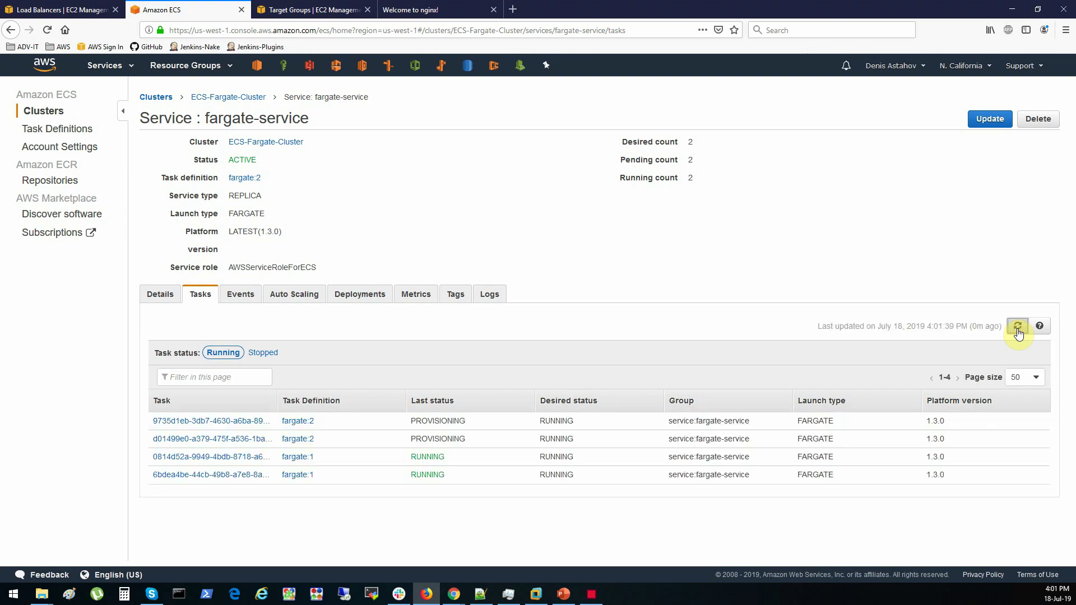
{"action": "left_click", "coordinate": [1018, 329]}
{"action": "left_click", "coordinate": [1018, 329]}
{"action": "left_click", "coordinate": [1018, 328]}
{"action": "left_click", "coordinate": [1018, 328]}
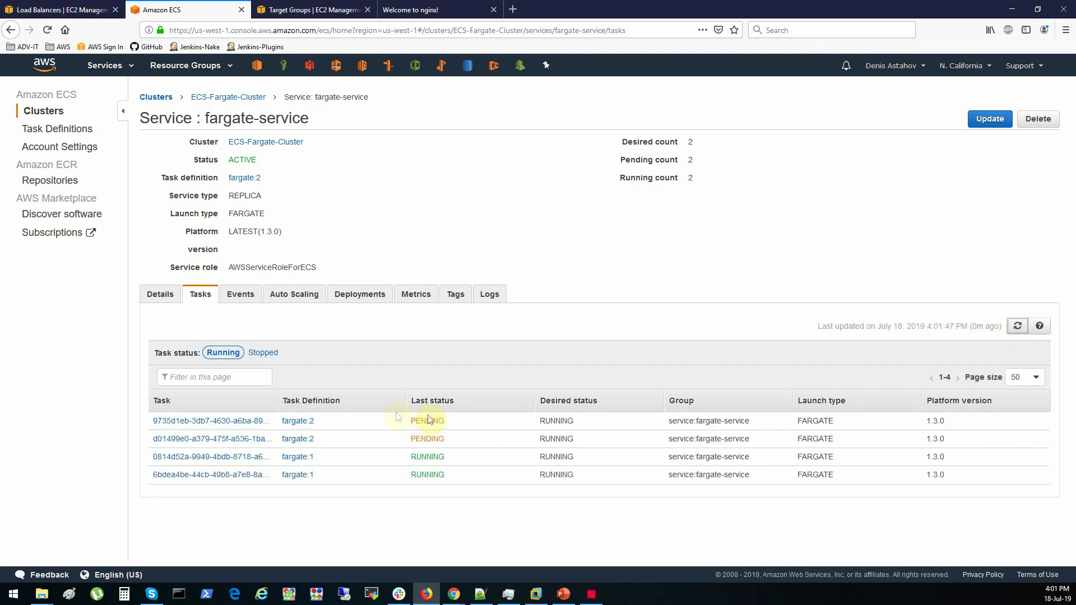
{"action": "left_click", "coordinate": [1018, 327]}
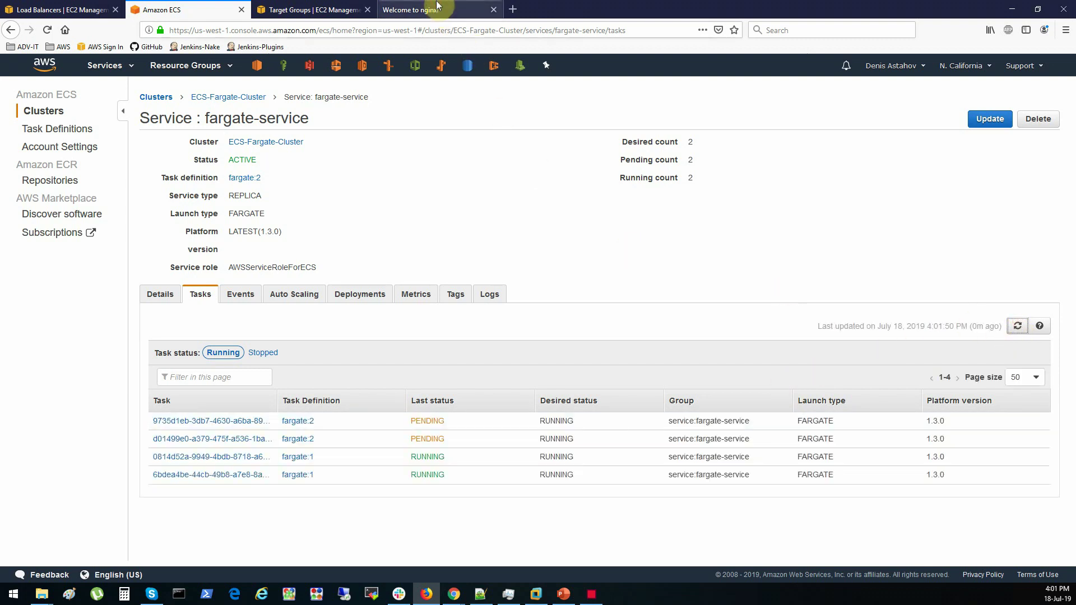
Reload the page at fargate-alb's DNS name several times to check which web server's page it serves.
{"action": "left_click", "coordinate": [437, 9]}
{"action": "left_click", "coordinate": [47, 30]}
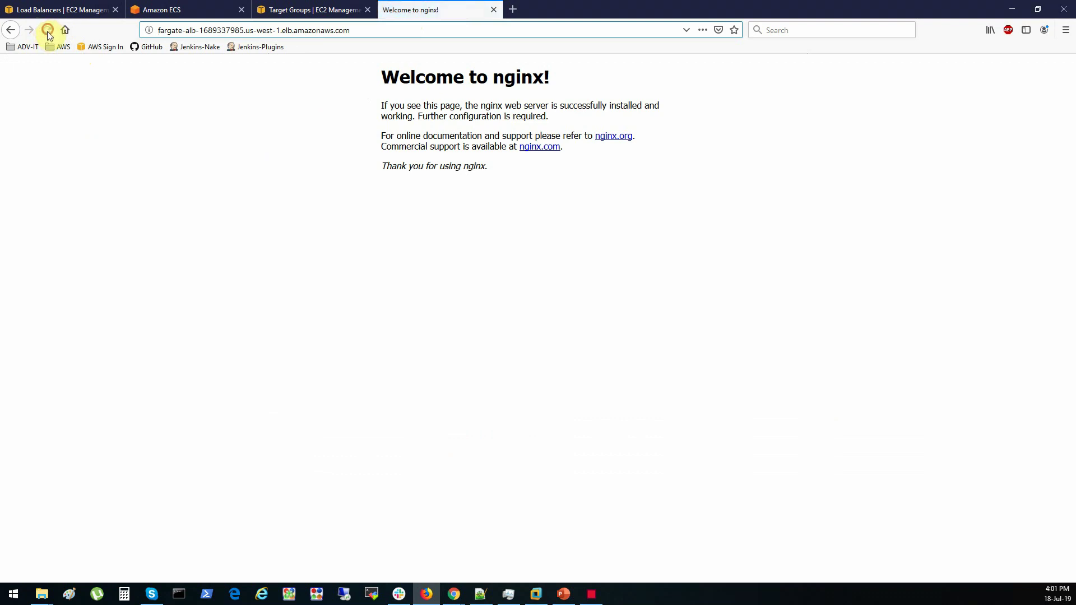
{"action": "left_click", "coordinate": [47, 31]}
{"action": "left_click", "coordinate": [47, 31]}
{"action": "left_click", "coordinate": [48, 31]}
{"action": "left_click_drag", "start_coordinate": [383, 71], "coordinate": [564, 84]}
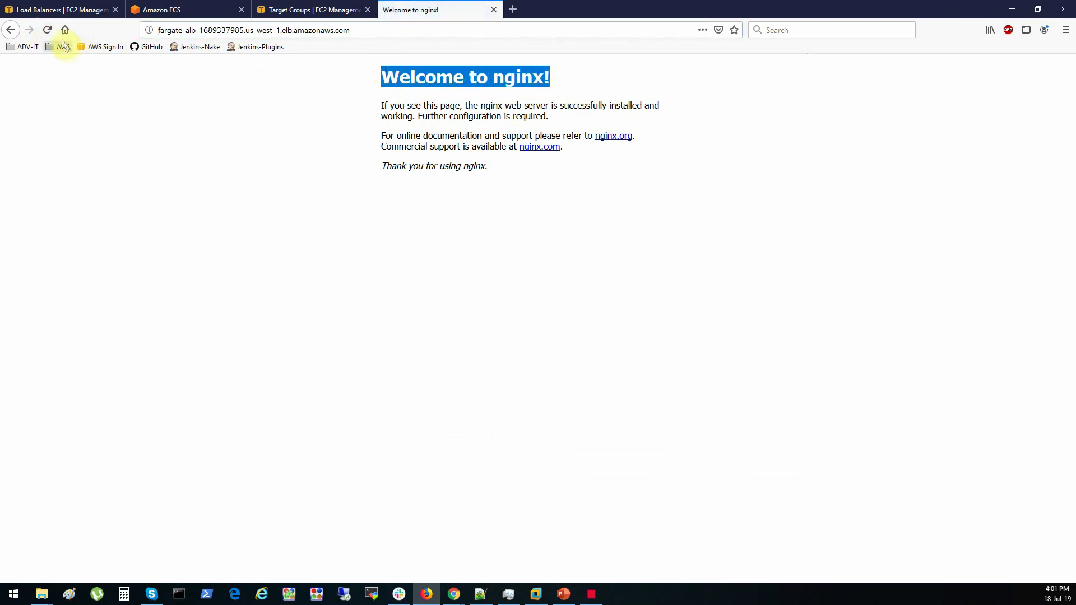
{"action": "left_click", "coordinate": [47, 30]}
{"action": "left_click", "coordinate": [47, 30]}
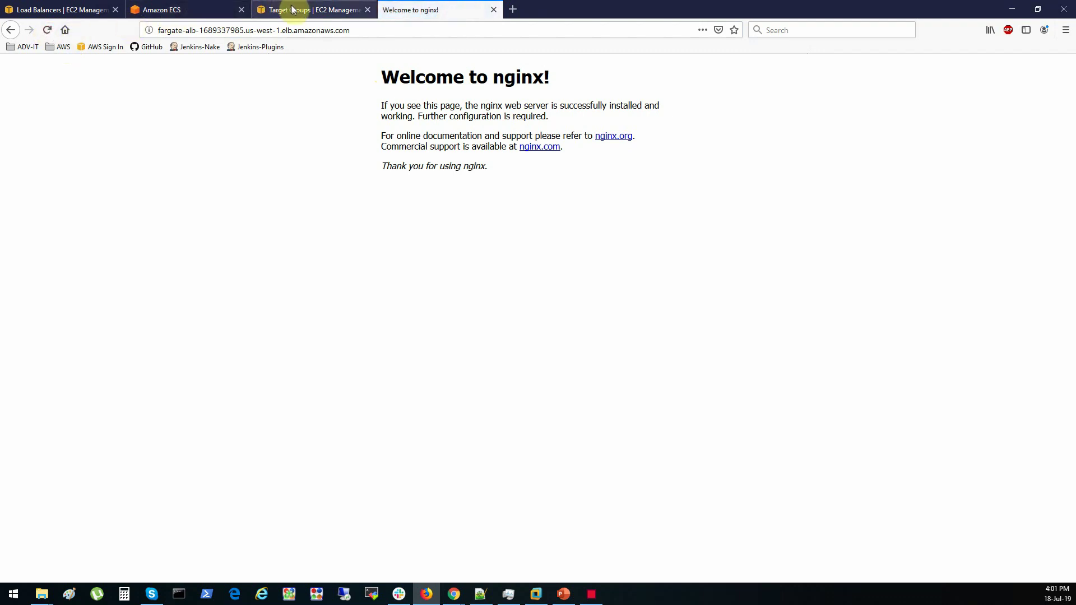
Refresh fargate-service's tasks and fargate-tg's registered targets, and examine the status of the old and new targets.
{"action": "left_click", "coordinate": [205, 10]}
{"action": "left_click", "coordinate": [1018, 327]}
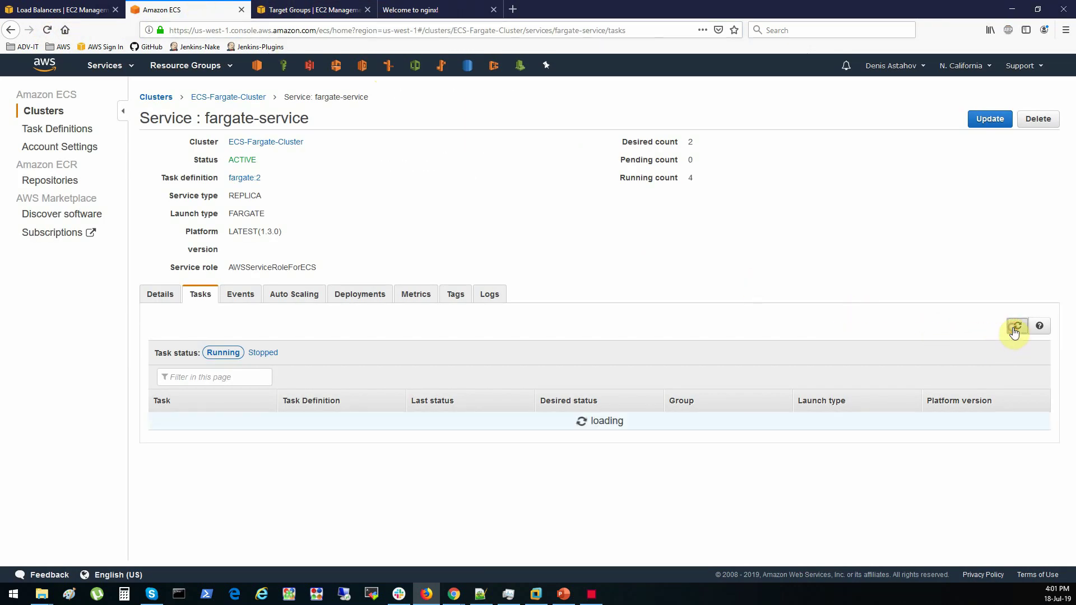
{"action": "left_click", "coordinate": [324, 12]}
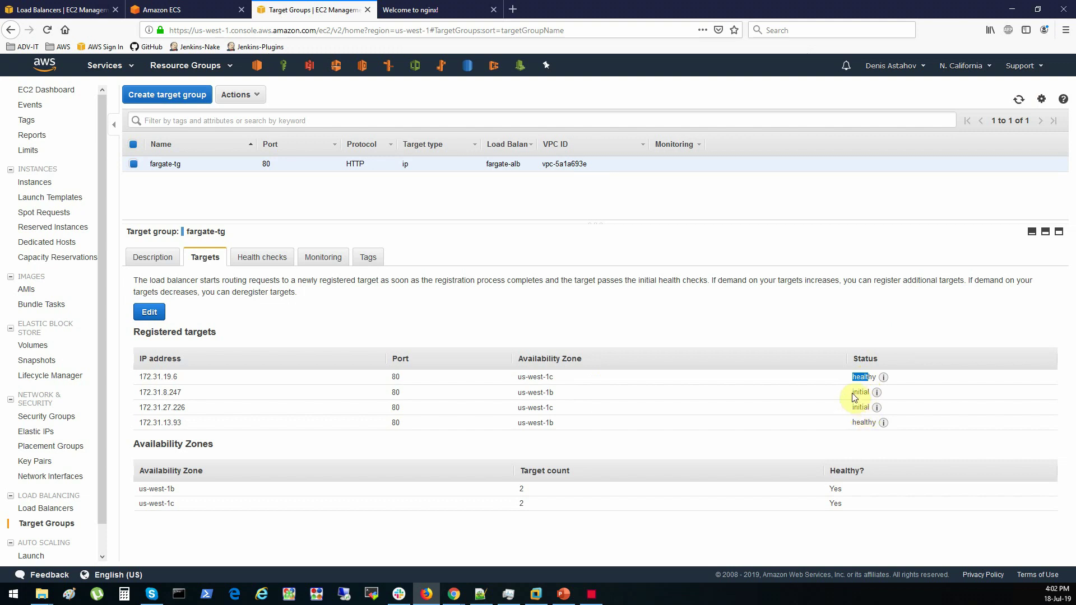
{"action": "left_click", "coordinate": [1022, 99]}
{"action": "left_click", "coordinate": [1020, 99]}
{"action": "left_click", "coordinate": [1020, 100]}
{"action": "left_click", "coordinate": [1020, 100]}
Keep reloading the page at fargate-alb's DNS name to check whether the new task revision answers.
{"action": "left_click", "coordinate": [422, 10]}
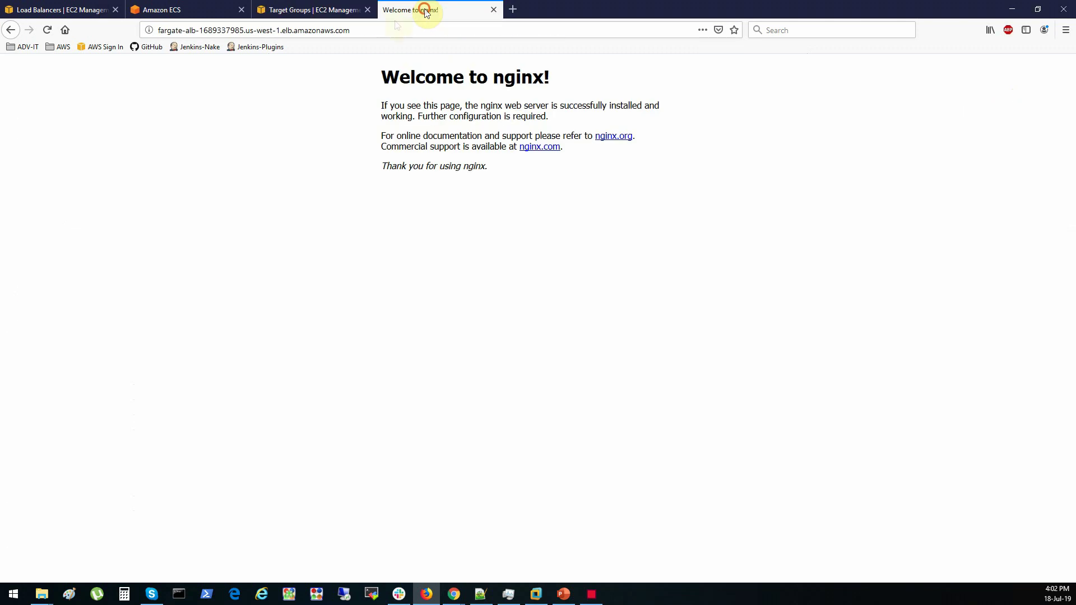
{"action": "left_click", "coordinate": [48, 30]}
{"action": "left_click", "coordinate": [48, 31]}
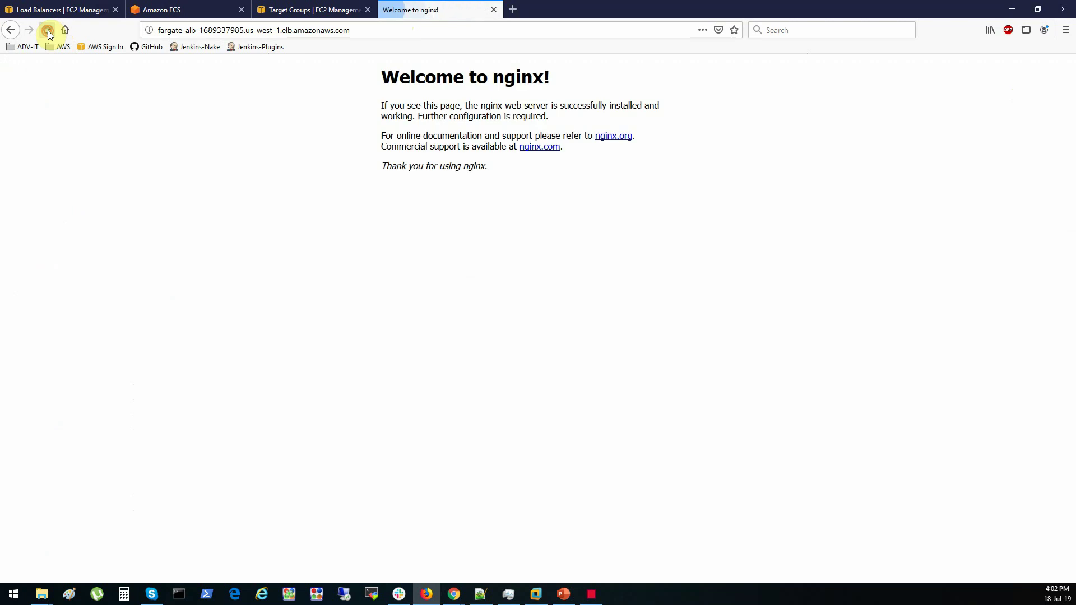
{"action": "left_click", "coordinate": [48, 30]}
{"action": "left_click", "coordinate": [48, 30]}
{"action": "left_click", "coordinate": [48, 30]}
{"action": "left_click", "coordinate": [49, 30]}
{"action": "left_click", "coordinate": [48, 30]}
{"action": "left_click", "coordinate": [48, 31]}
{"action": "left_click", "coordinate": [48, 31]}
{"action": "left_click", "coordinate": [48, 30]}
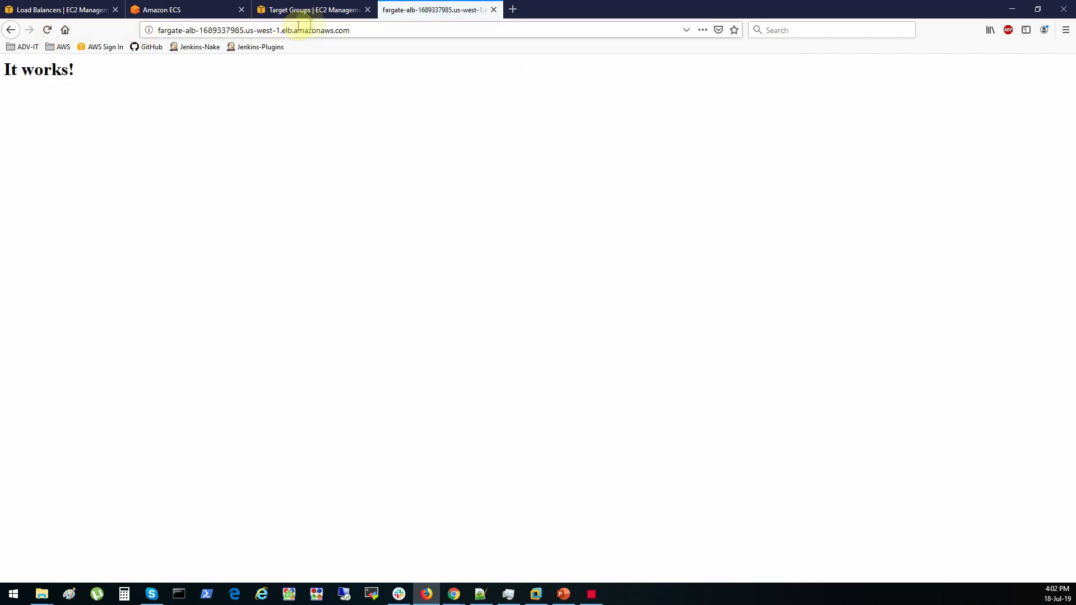
Refresh fargate-tg's registered targets and fargate-service's task list to check whether the fargate:1 tasks are being replaced.
{"action": "left_click", "coordinate": [305, 14]}
{"action": "left_click", "coordinate": [1020, 101]}
{"action": "left_click", "coordinate": [1019, 101]}
{"action": "mouse_move", "coordinate": [866, 378]}
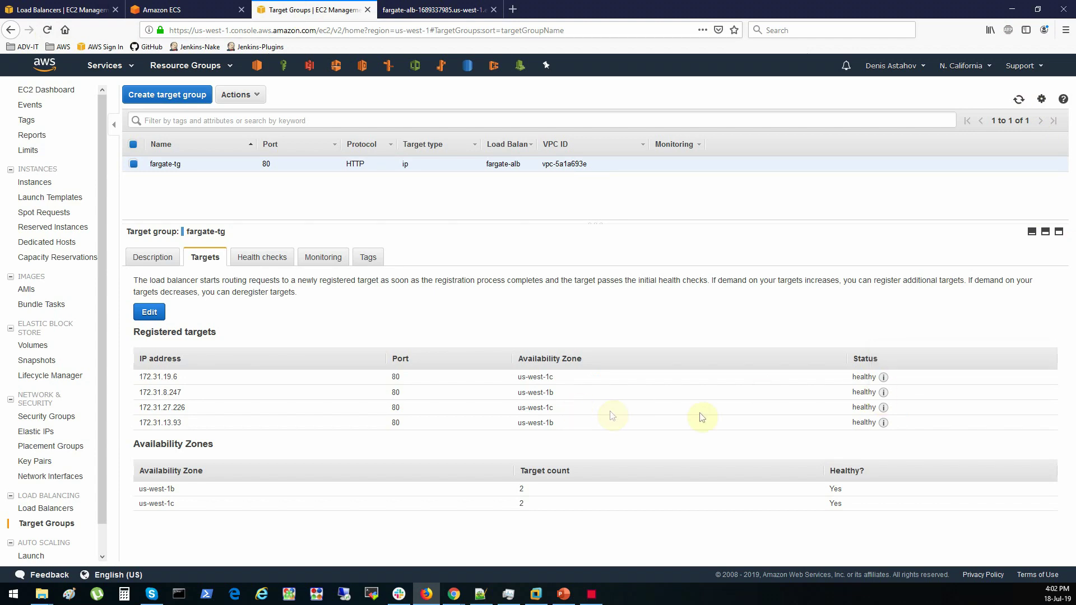
{"action": "left_click", "coordinate": [1019, 101]}
{"action": "left_click", "coordinate": [162, 10]}
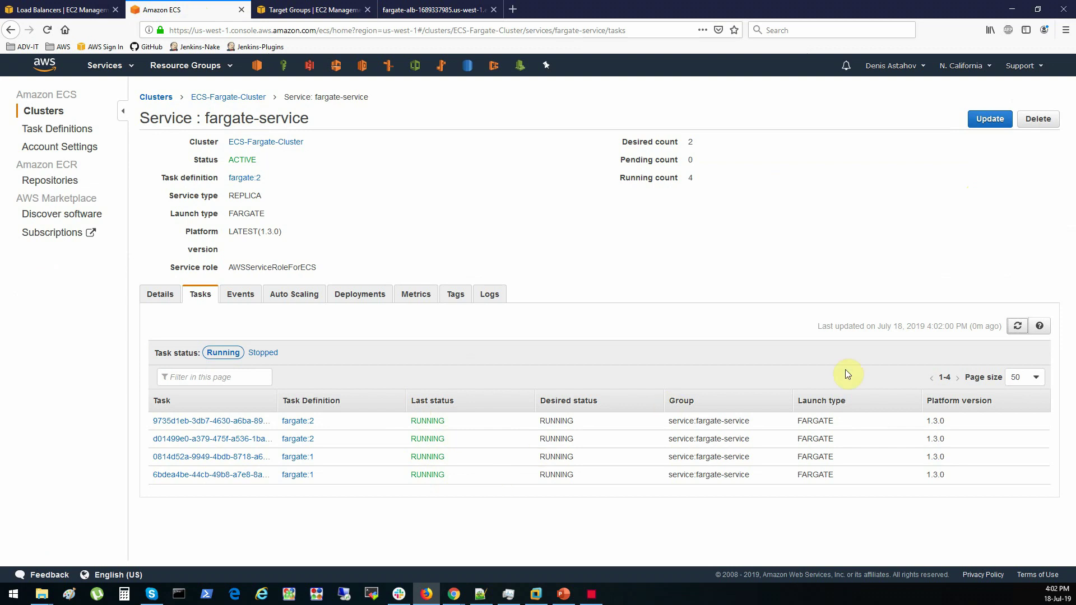
{"action": "left_click", "coordinate": [1019, 327]}
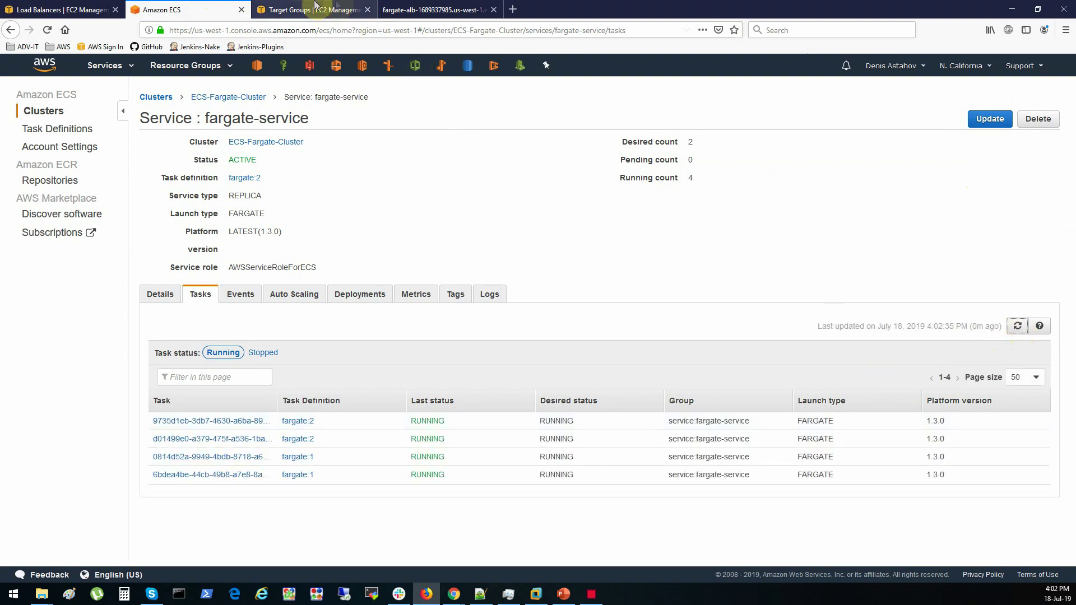
Reload the page at fargate-alb's DNS name repeatedly to see whether responses alternate between the old and new web servers.
{"action": "left_click", "coordinate": [434, 10]}
{"action": "left_click", "coordinate": [48, 31]}
{"action": "left_click", "coordinate": [48, 31]}
{"action": "left_click", "coordinate": [47, 30]}
{"action": "left_click", "coordinate": [48, 31]}
{"action": "left_click", "coordinate": [48, 31]}
{"action": "left_click", "coordinate": [48, 31]}
{"action": "left_click", "coordinate": [48, 31]}
{"action": "left_click", "coordinate": [48, 31]}
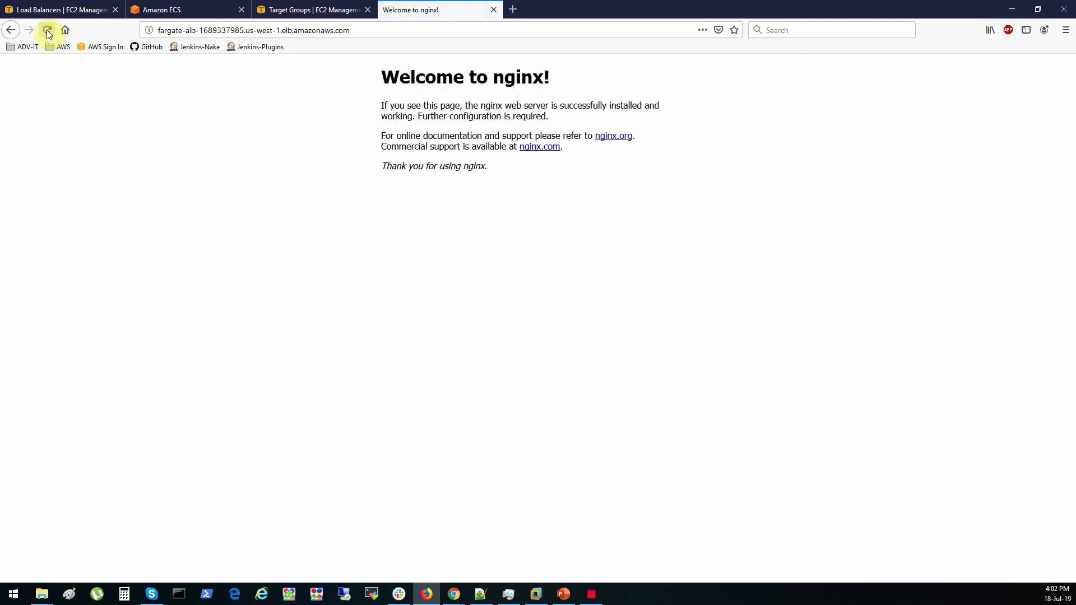
{"action": "left_click", "coordinate": [48, 31]}
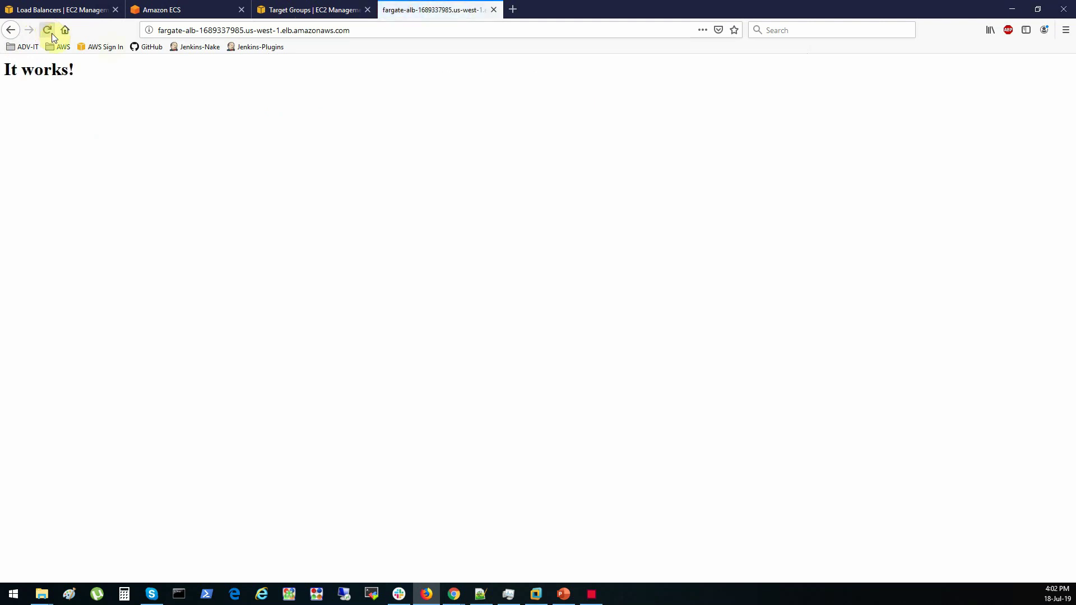
Refresh fargate-tg's target statuses, and reload fargate-alb's page to check which web server answers.
{"action": "left_click", "coordinate": [298, 12]}
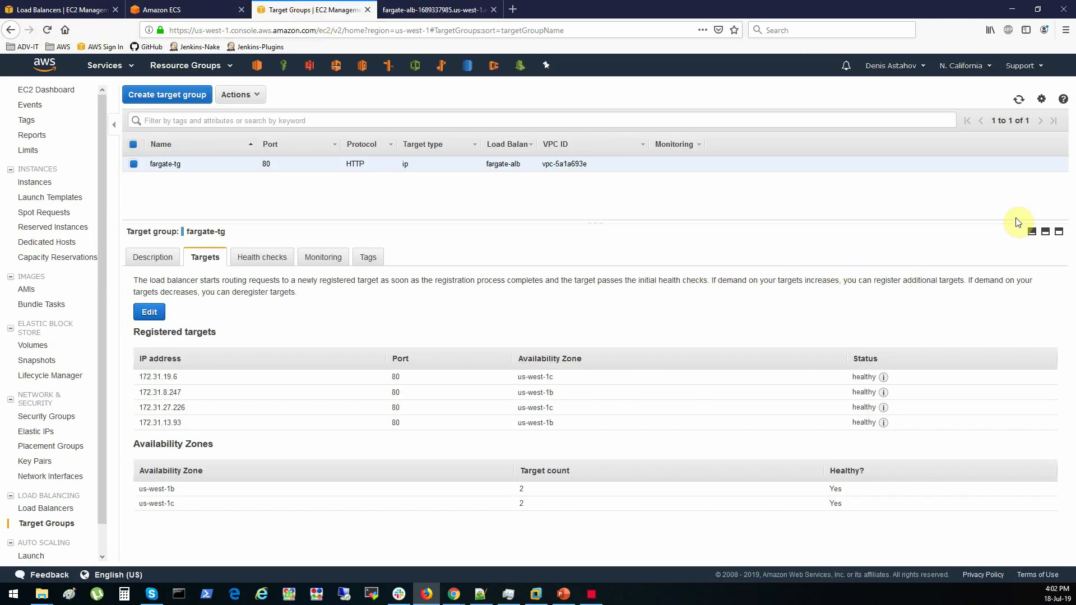
{"action": "left_click", "coordinate": [1019, 103]}
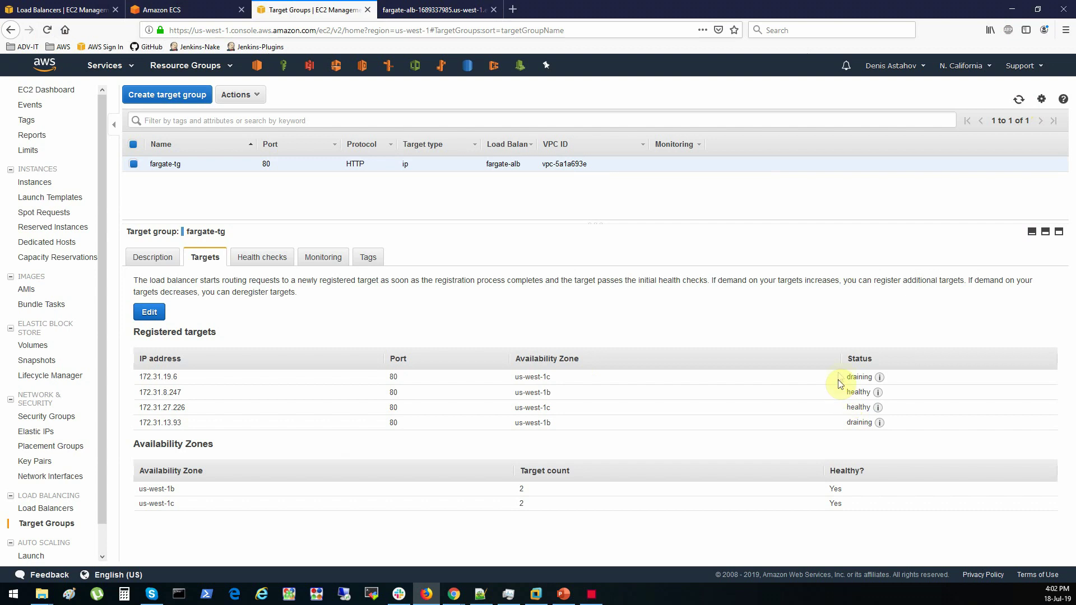
{"action": "left_click", "coordinate": [440, 10]}
{"action": "left_click", "coordinate": [48, 30]}
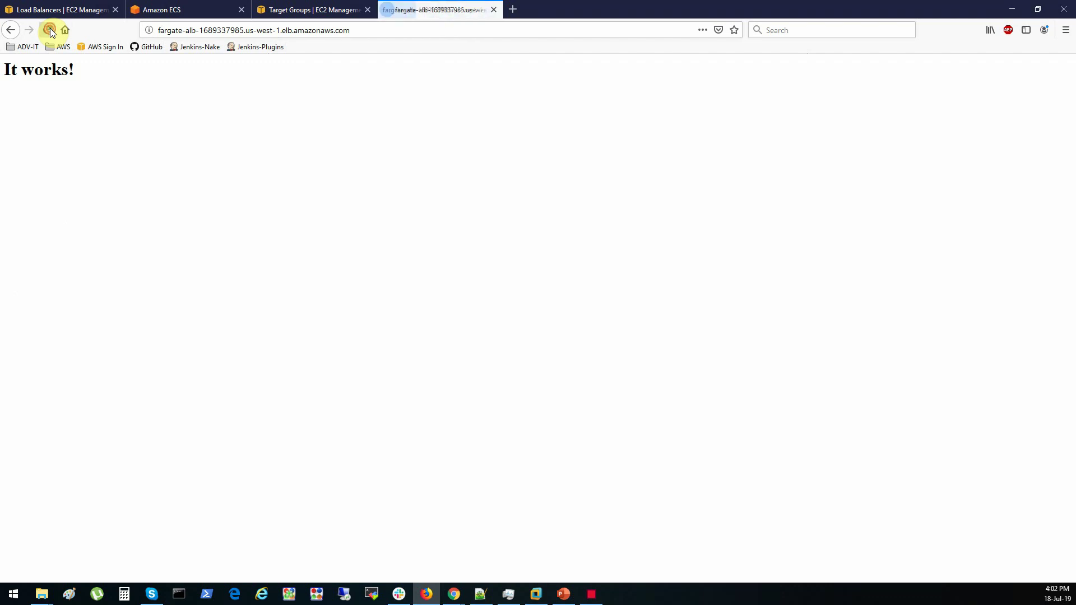
{"action": "left_click", "coordinate": [50, 29]}
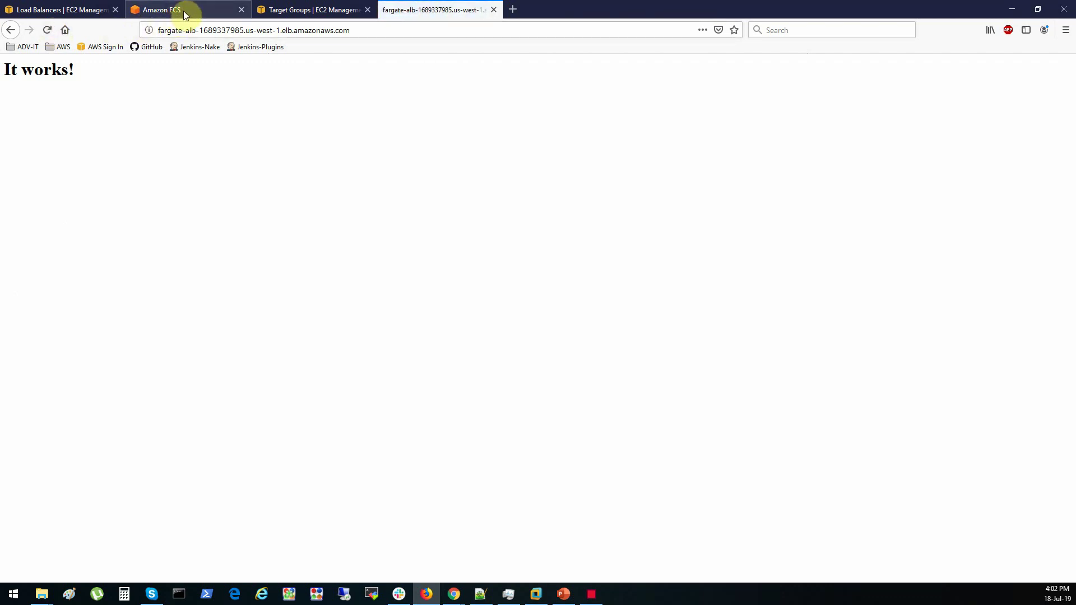
Refresh fargate-tg's targets and examine the first target's status, and refresh fargate-service's task list for comparison.
{"action": "left_click", "coordinate": [293, 13]}
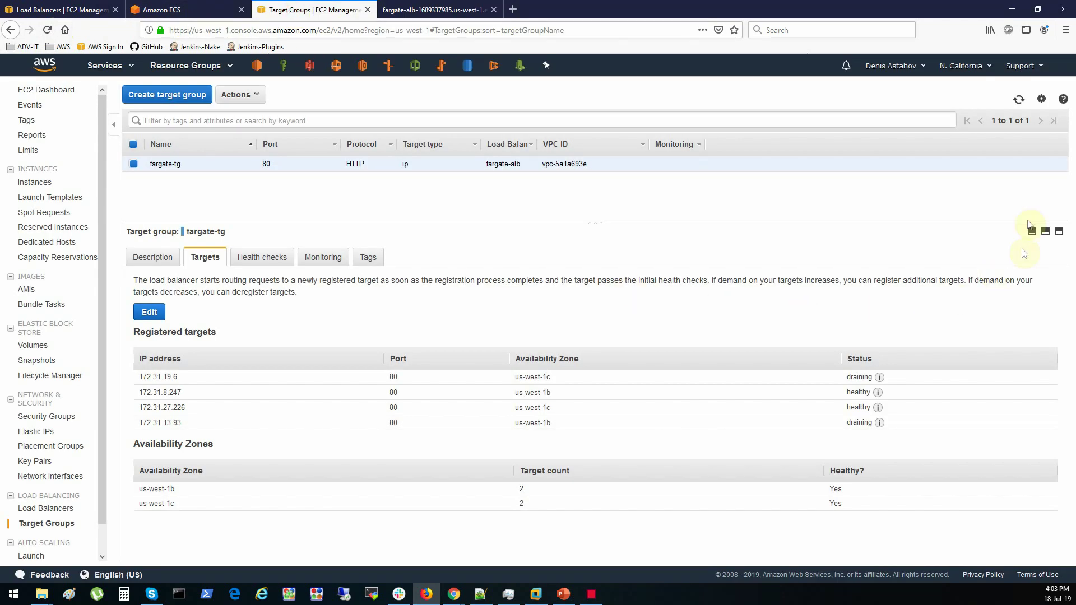
{"action": "left_click", "coordinate": [1019, 100]}
{"action": "left_click_drag", "start_coordinate": [844, 376], "coordinate": [882, 383]}
{"action": "mouse_move", "coordinate": [882, 384]}
{"action": "left_click", "coordinate": [160, 12]}
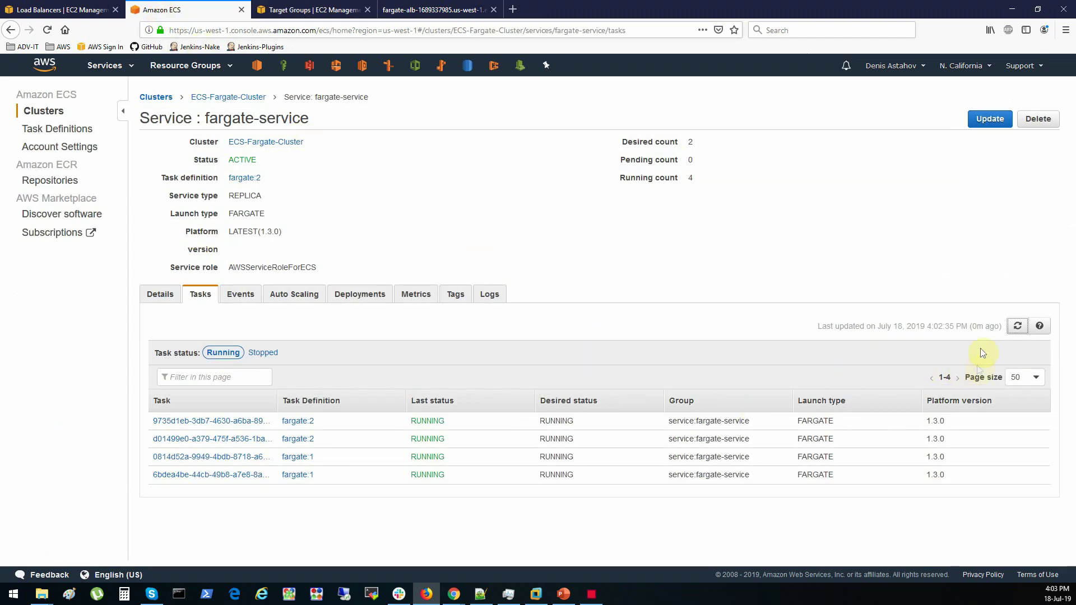
{"action": "left_click", "coordinate": [1018, 329]}
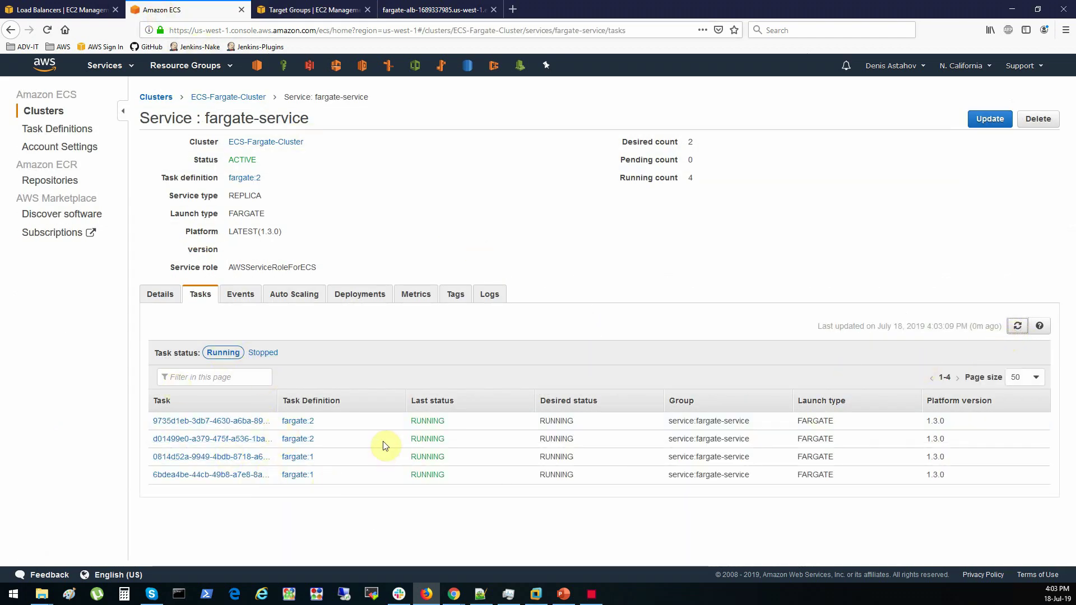
Examine the IP addresses and statuses of fargate-tg's registered targets.
{"action": "left_click", "coordinate": [291, 10]}
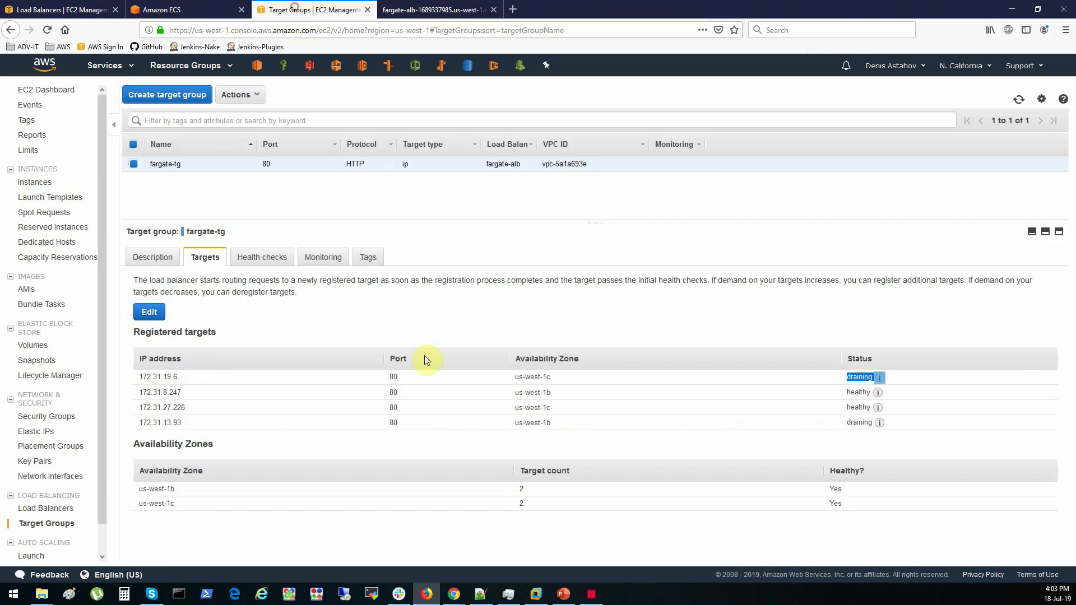
{"action": "left_click_drag", "start_coordinate": [212, 379], "coordinate": [154, 368]}
{"action": "left_click", "coordinate": [140, 379]}
{"action": "left_click_drag", "start_coordinate": [373, 394], "coordinate": [384, 382]}
{"action": "left_click", "coordinate": [386, 405]}
{"action": "left_click", "coordinate": [193, 425]}
{"action": "left_click_drag", "start_coordinate": [193, 424], "coordinate": [137, 377]}
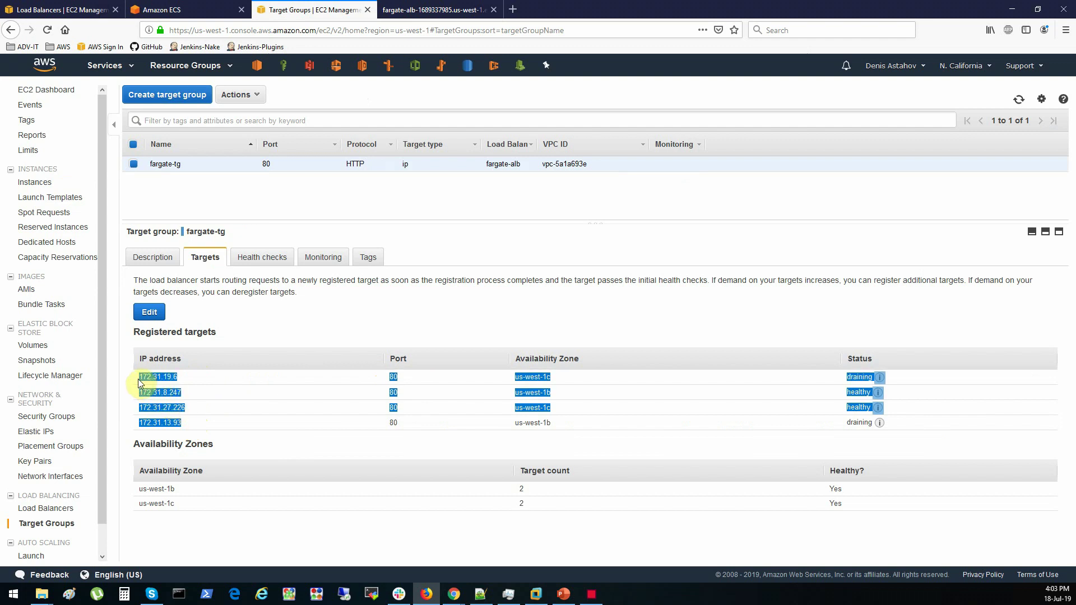
{"action": "left_click", "coordinate": [198, 387]}
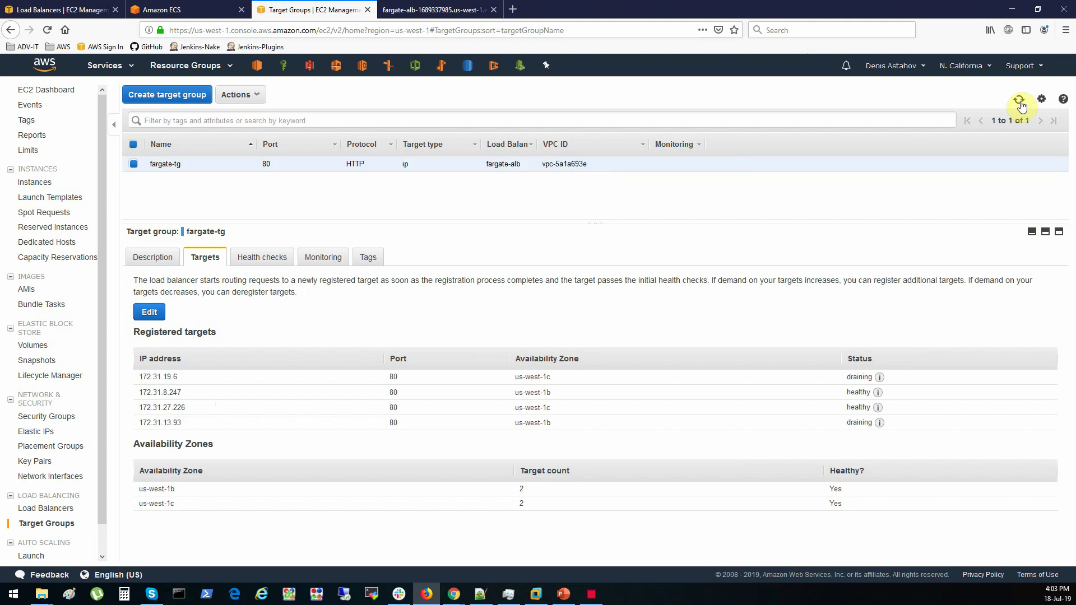
Refresh fargate-tg's targets and fargate-service's tasks to check the finished rollout, and return to the ECS cluster list.
{"action": "left_click", "coordinate": [1020, 102]}
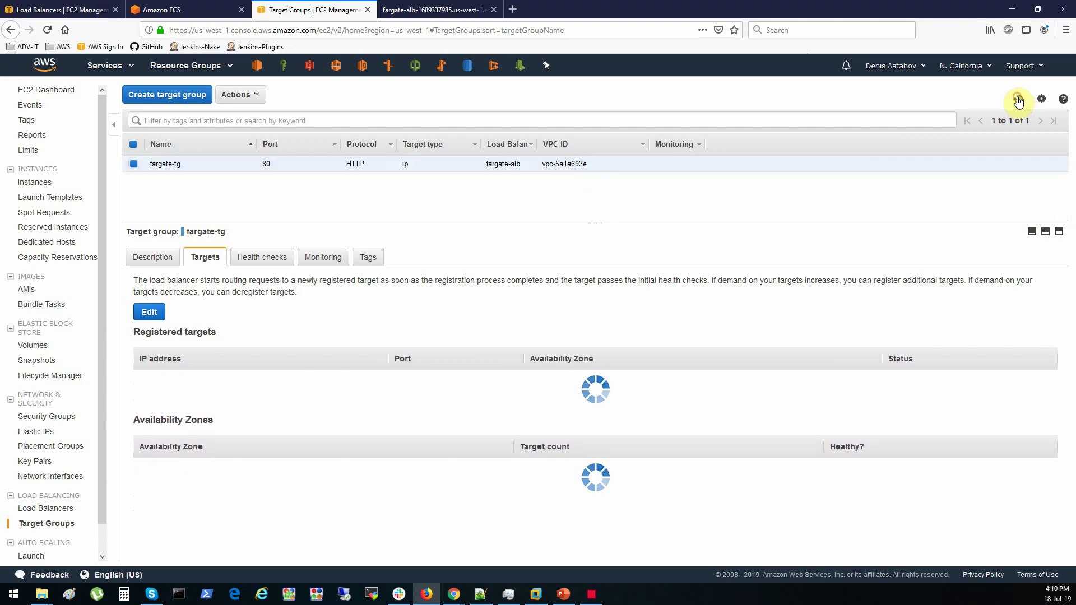
{"action": "key", "text": "ctrl+Page_Up"}
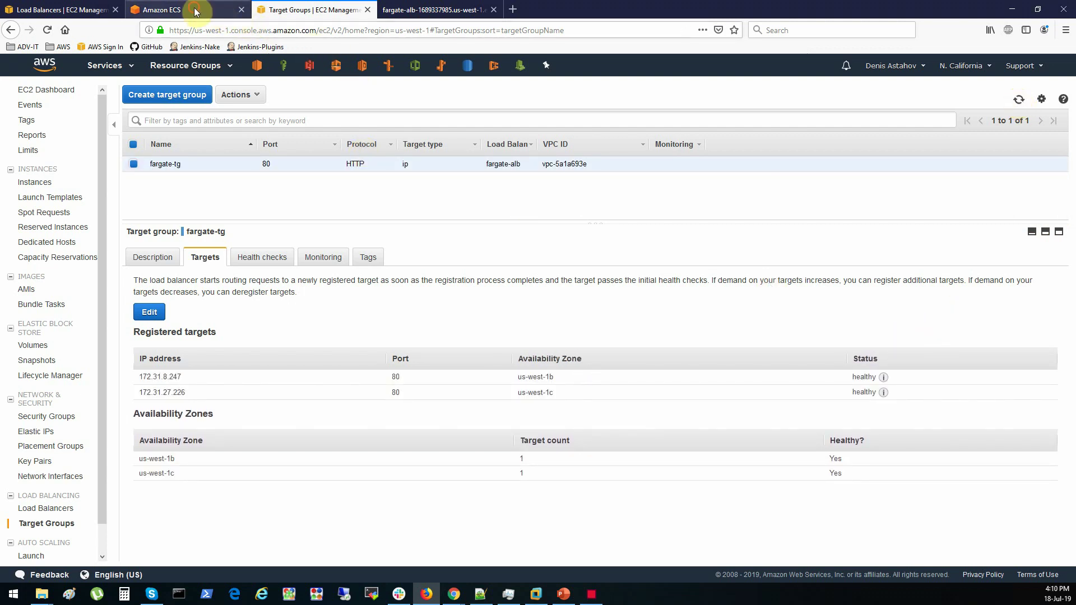
{"action": "left_click", "coordinate": [1014, 327]}
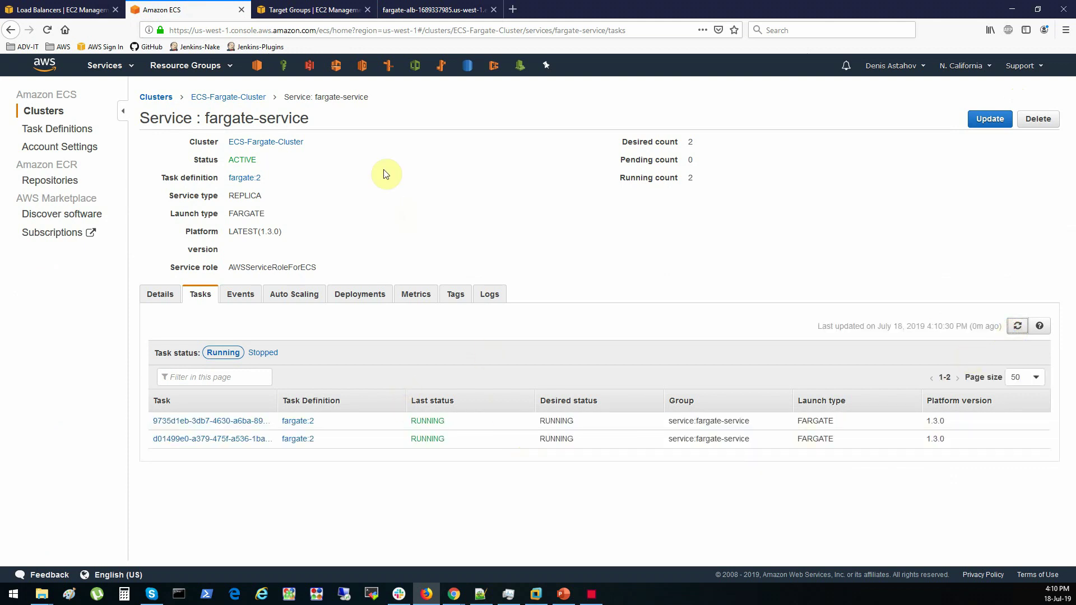
{"action": "left_click", "coordinate": [238, 97]}
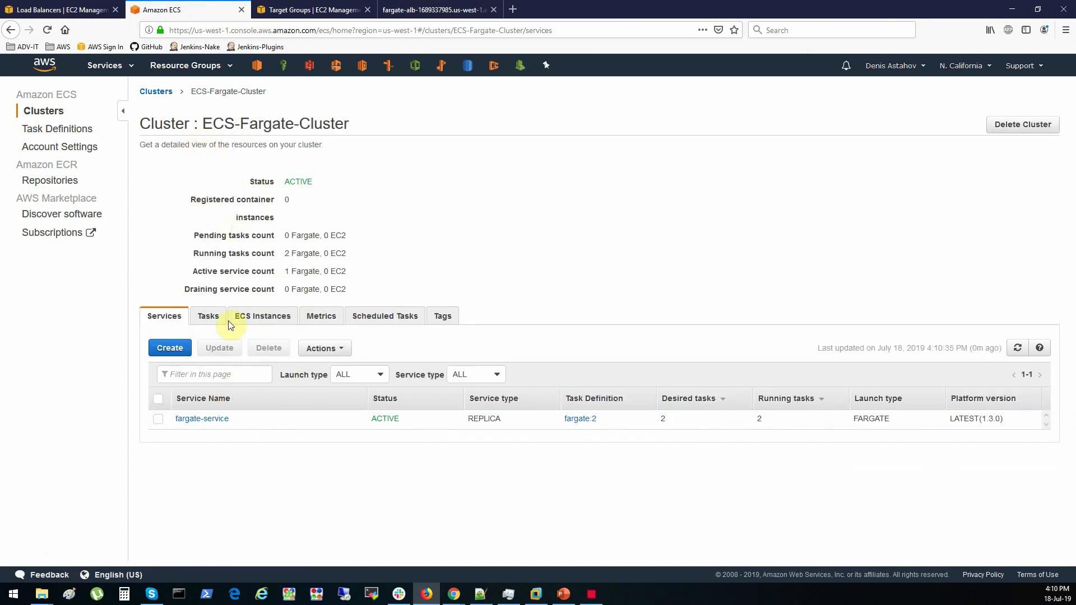
{"action": "left_click", "coordinate": [156, 92]}
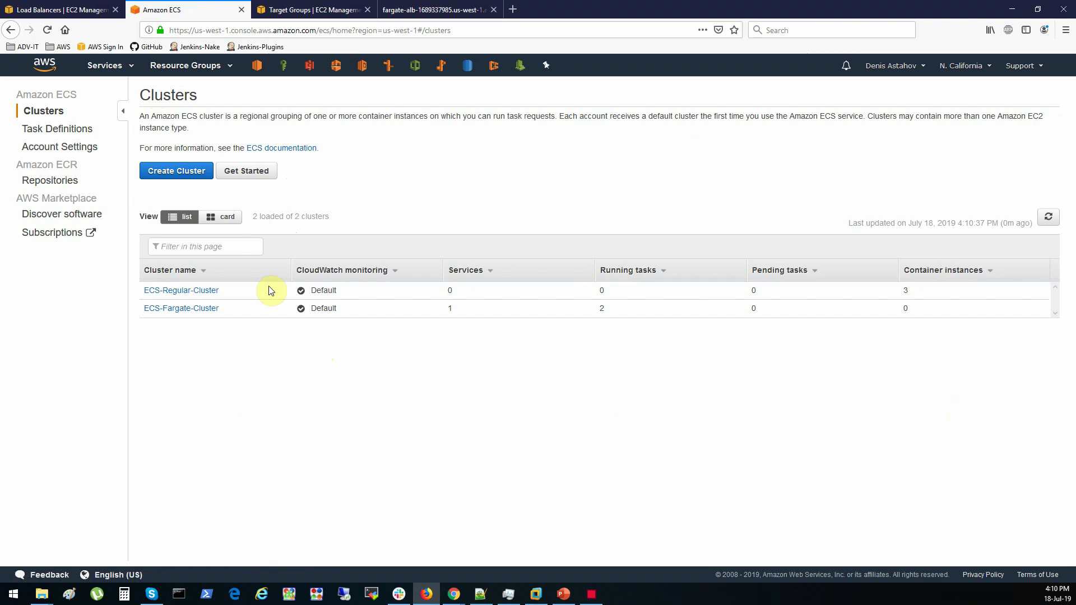
Start a new internet-facing Application Load Balancer named application-alb with an HTTP listener on port 80, enabling availability zones us-west-1b and us-west-1c.
{"action": "left_click", "coordinate": [36, 11]}
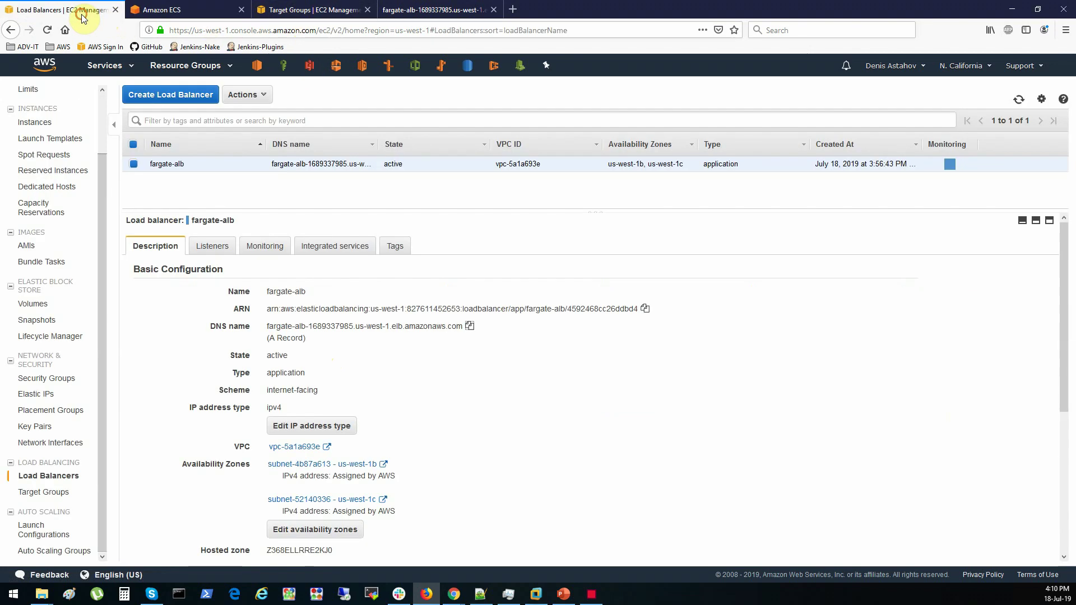
{"action": "left_click", "coordinate": [176, 99]}
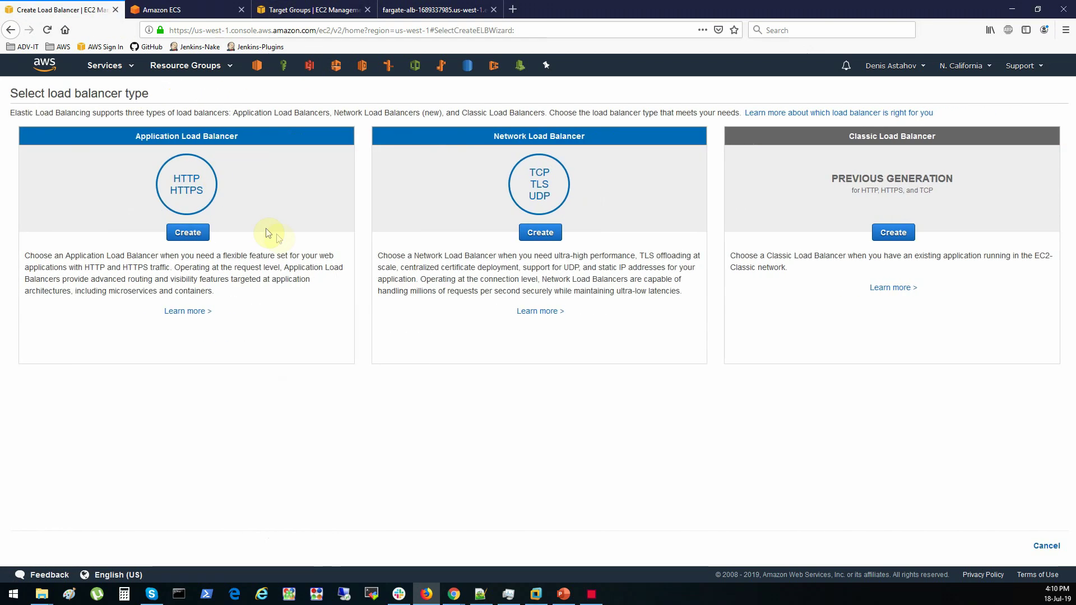
{"action": "left_click", "coordinate": [187, 235]}
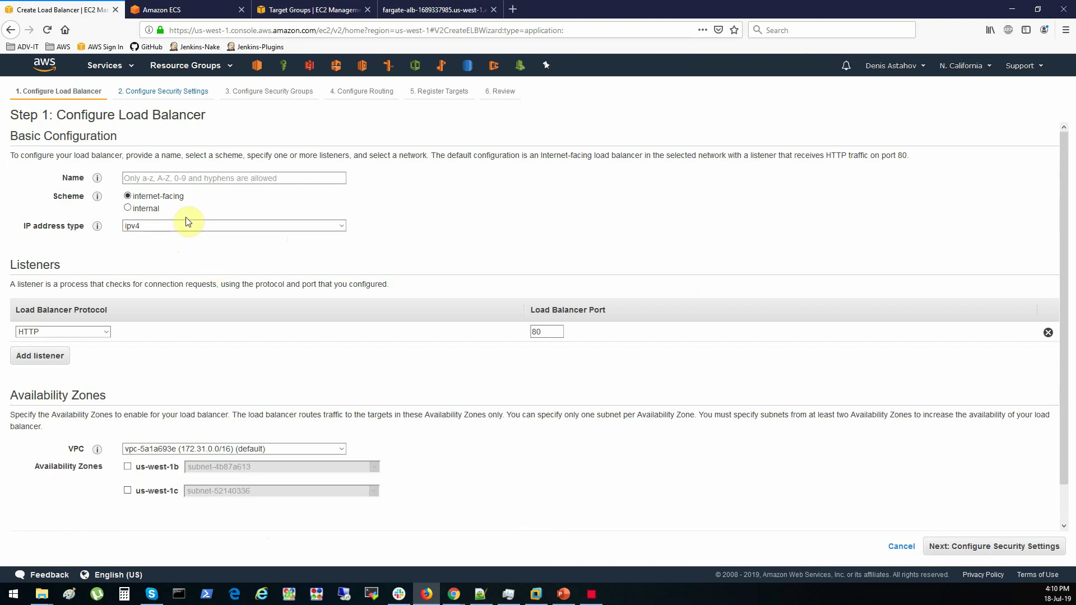
{"action": "left_click", "coordinate": [183, 179]}
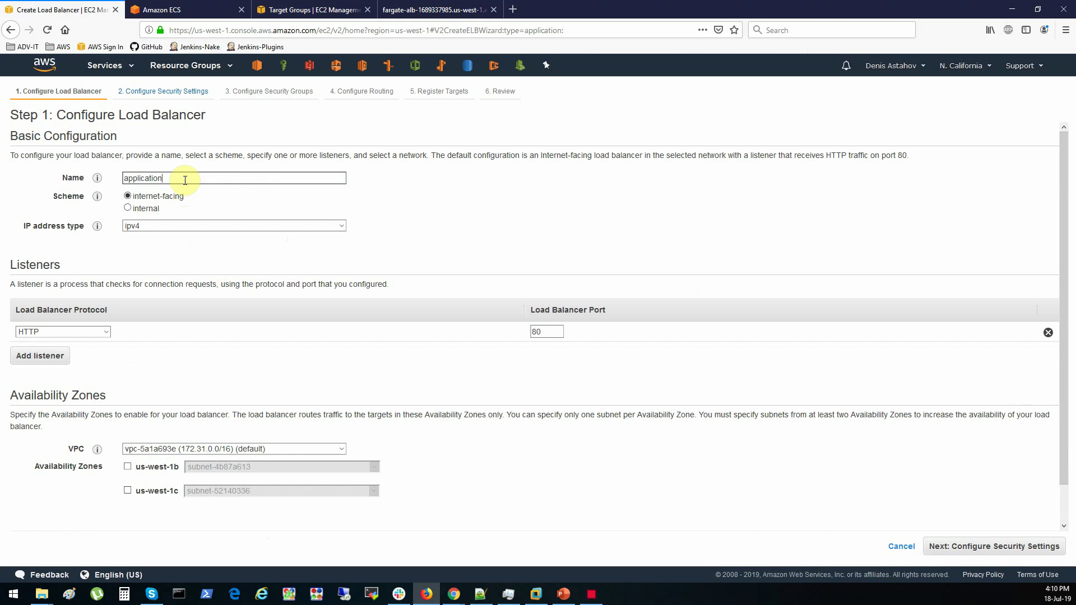
{"action": "type", "text": "application-alb"}
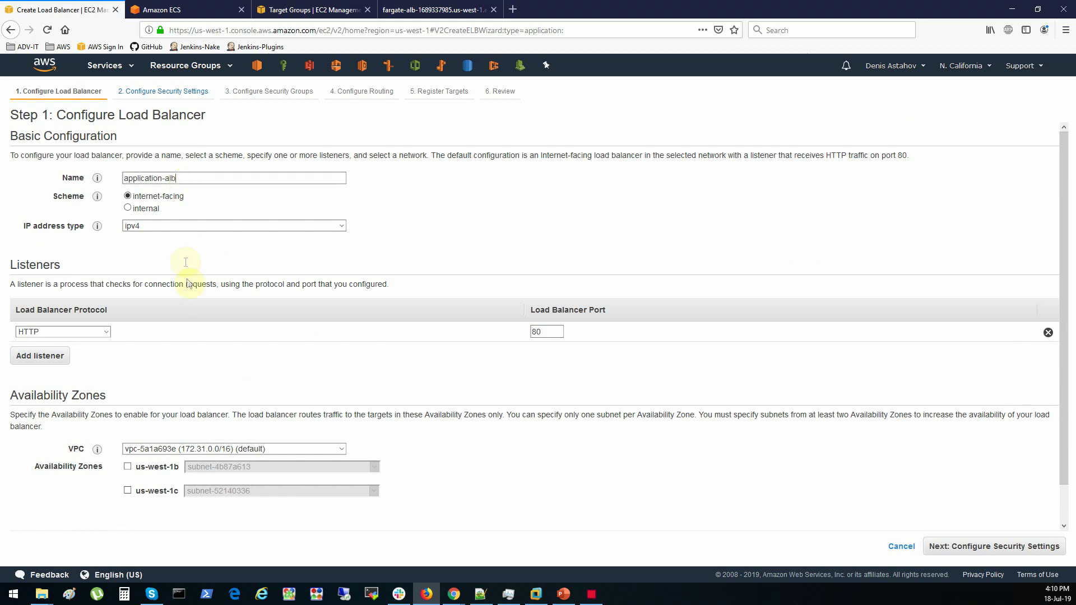
{"action": "left_click", "coordinate": [536, 331]}
{"action": "left_click", "coordinate": [140, 473]}
{"action": "left_click", "coordinate": [128, 509]}
{"action": "left_click", "coordinate": [988, 552]}
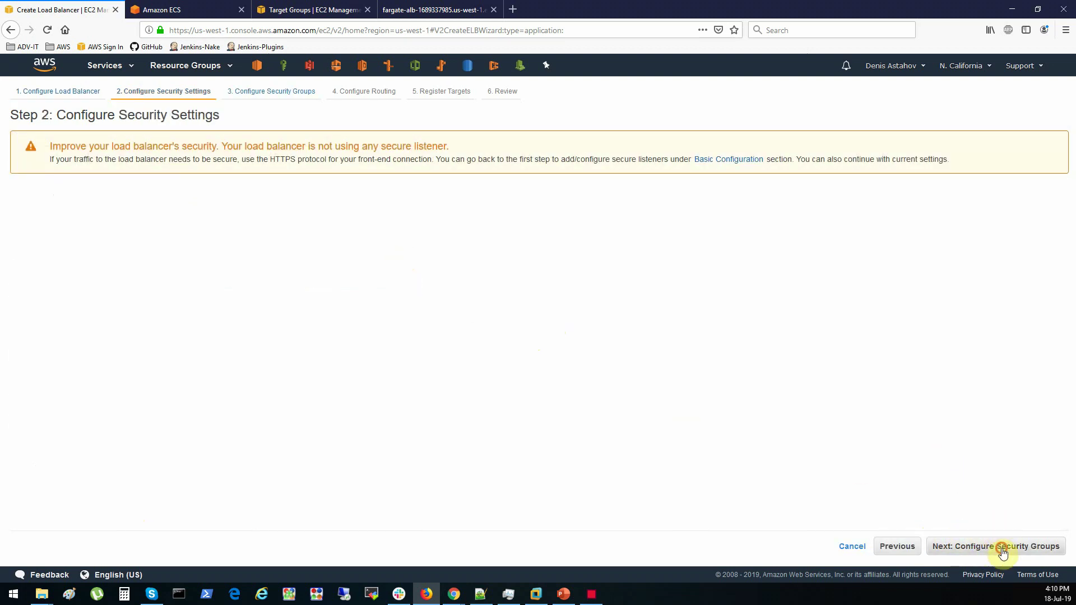
Assign the existing SSH-HTTP-RDP security group to the load balancer in place of the default one.
{"action": "left_click", "coordinate": [1002, 549]}
{"action": "left_click", "coordinate": [21, 302]}
{"action": "left_click", "coordinate": [21, 222]}
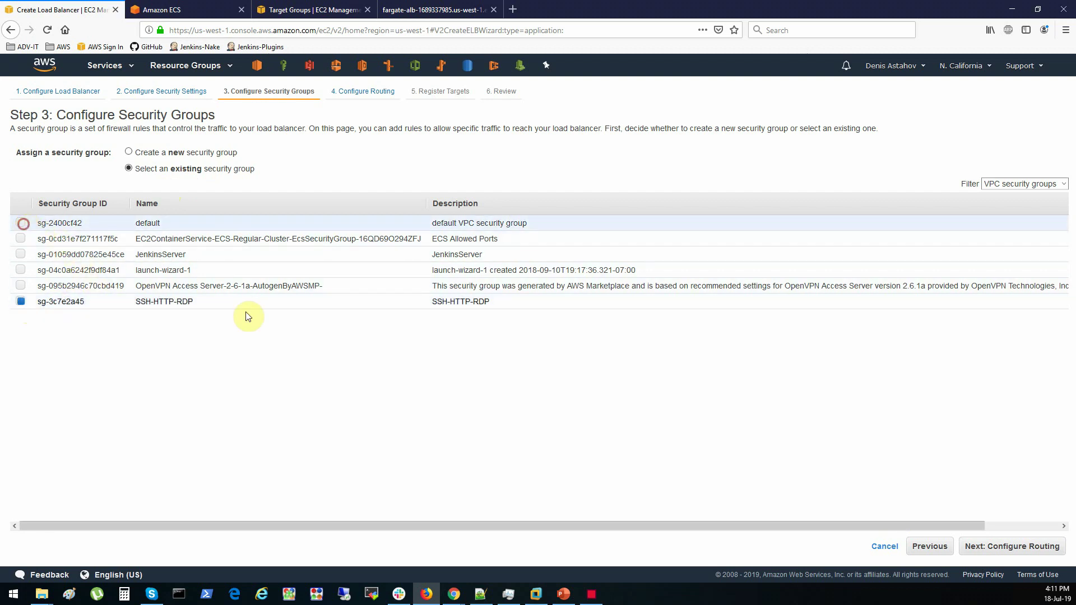
Configure routing to a new target group named application-tg with target type Instance, using HTTP on port 80.
{"action": "left_click", "coordinate": [1027, 549]}
{"action": "left_click", "coordinate": [259, 172]}
{"action": "left_click", "coordinate": [258, 171]}
{"action": "left_click", "coordinate": [227, 198]}
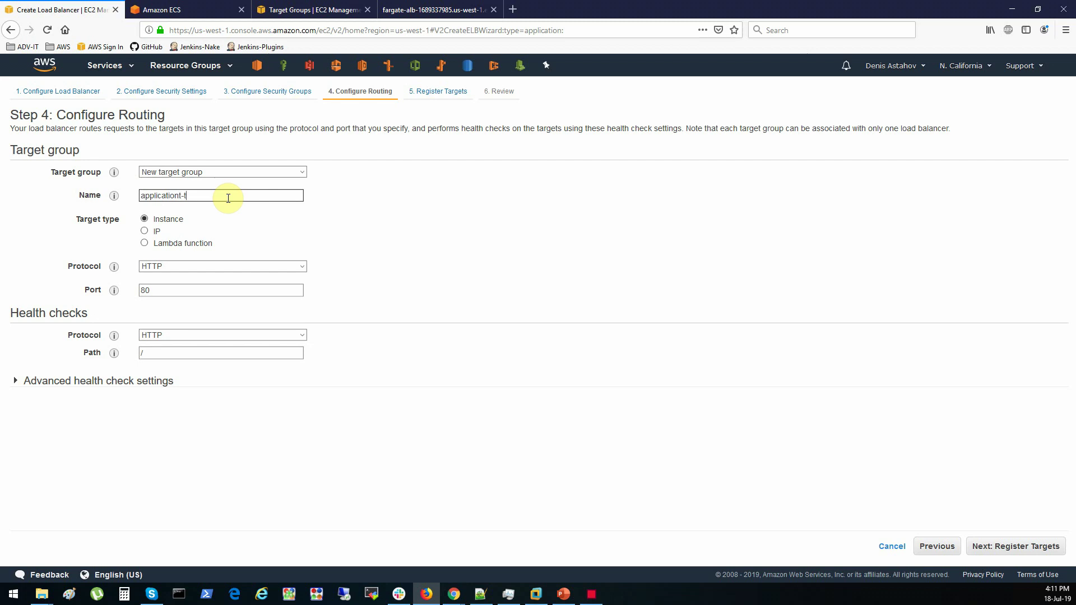
{"action": "left_click", "coordinate": [180, 195]}
{"action": "key", "text": "BackSpace"}
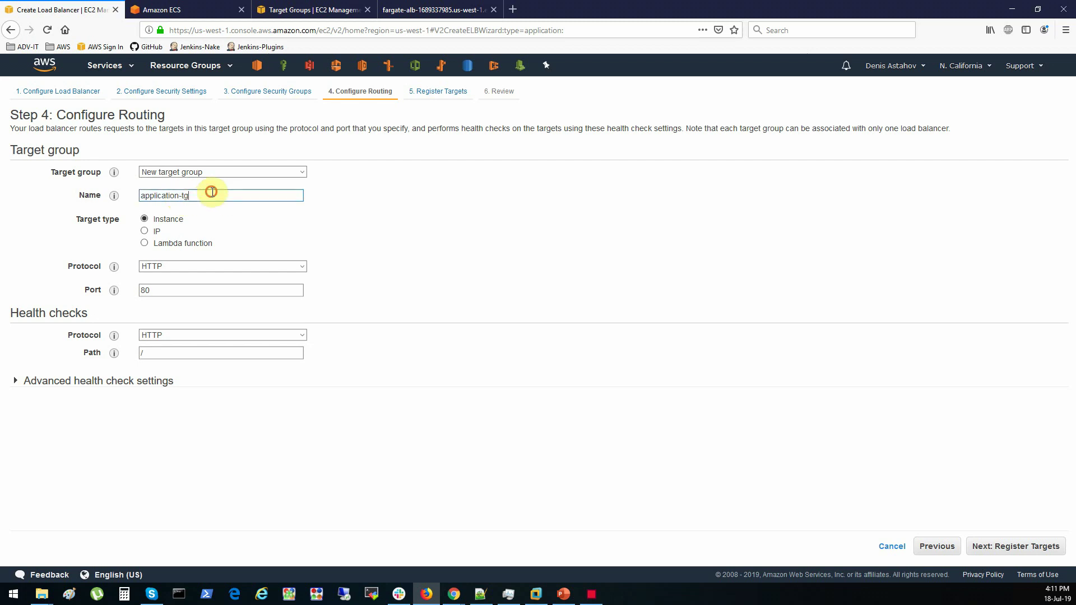
{"action": "left_click_drag", "start_coordinate": [159, 220], "coordinate": [208, 228]}
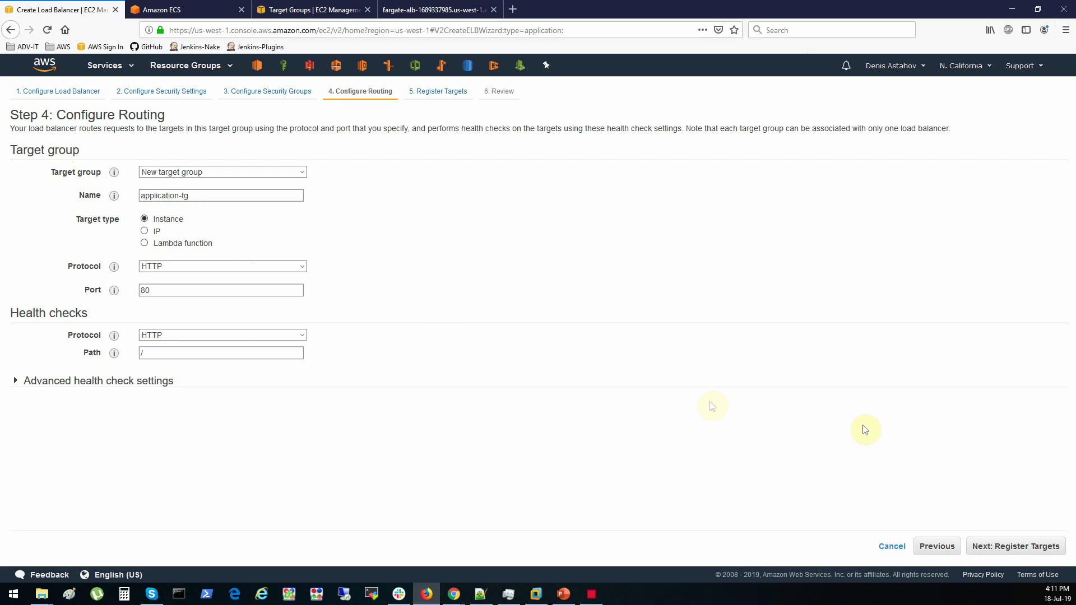
Create the load balancer without registering any targets, and select application-alb in the load balancer list to view its details.
{"action": "left_click", "coordinate": [1017, 552]}
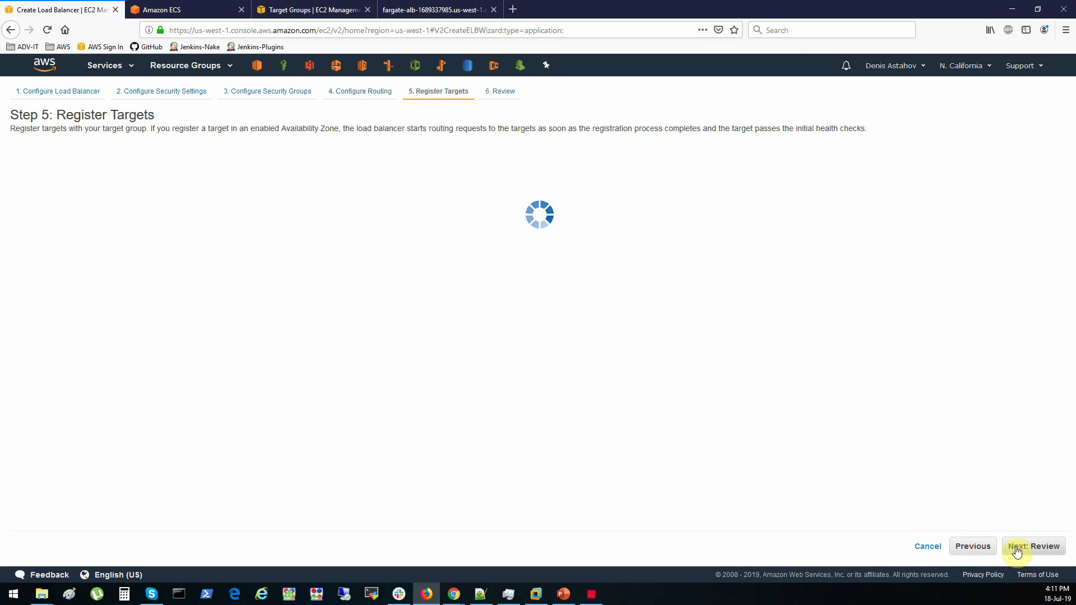
{"action": "left_click", "coordinate": [1035, 555]}
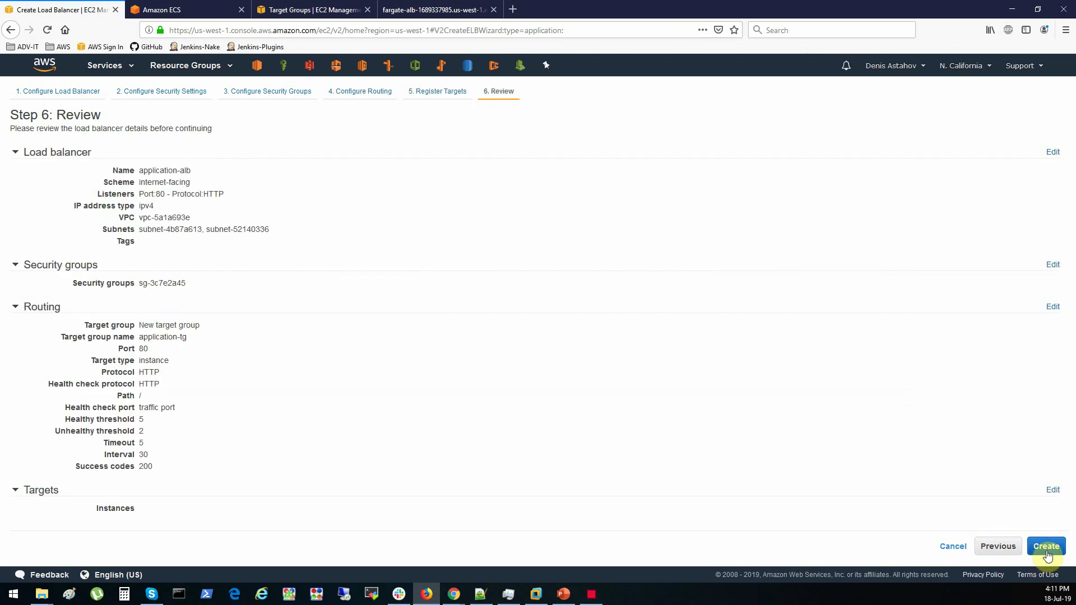
{"action": "left_click", "coordinate": [1046, 547]}
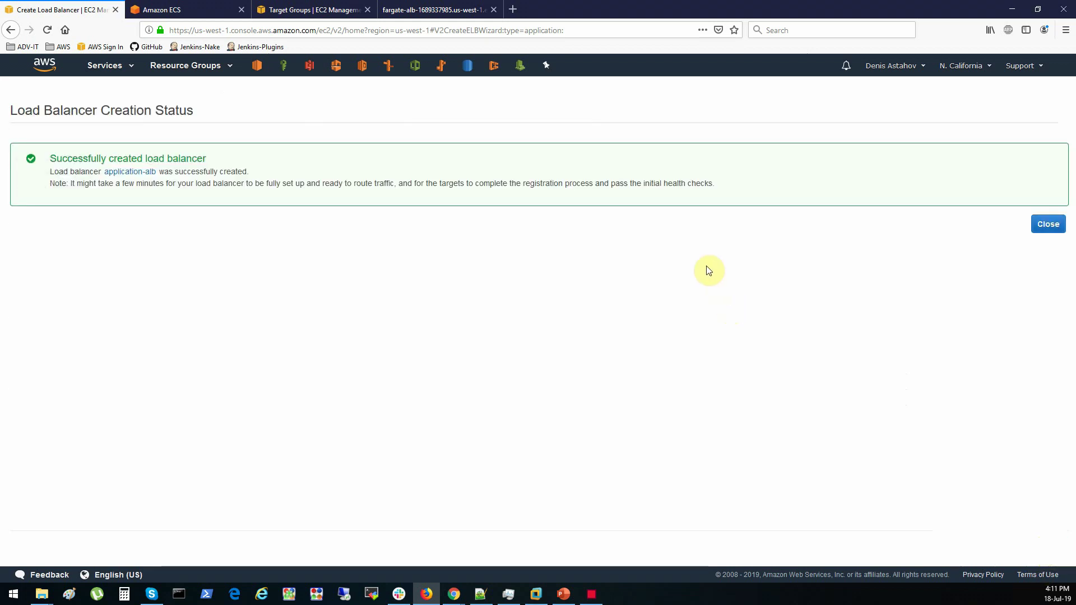
{"action": "left_click", "coordinate": [1047, 224]}
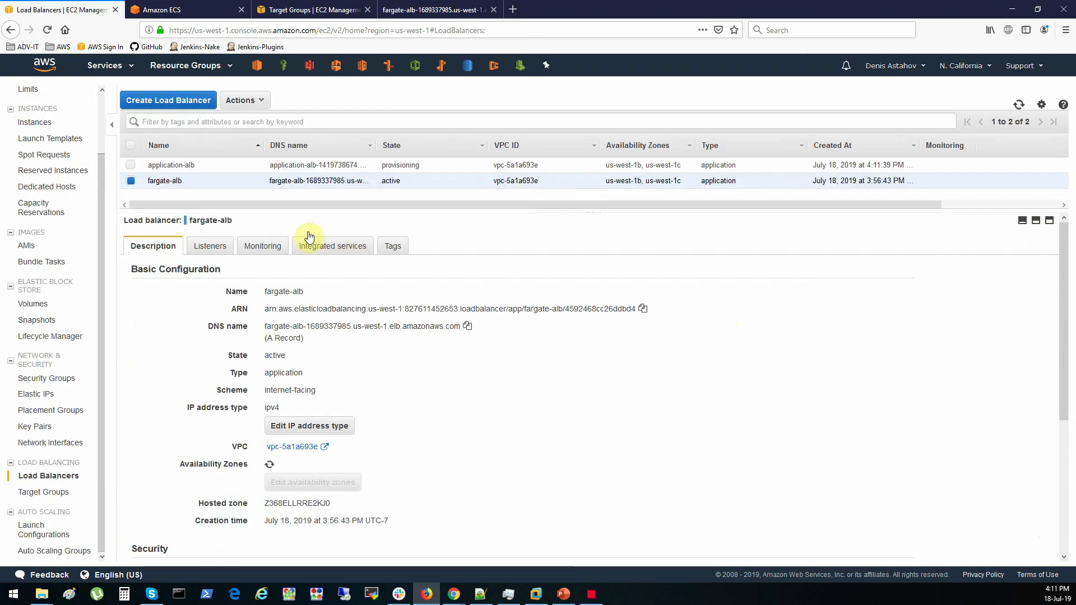
{"action": "left_click", "coordinate": [294, 166]}
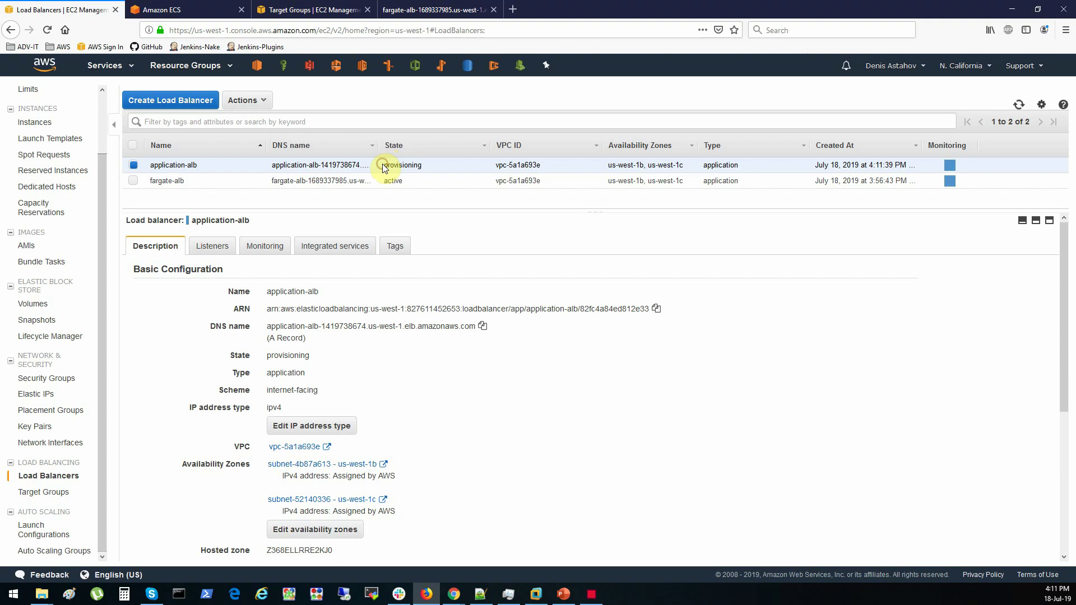
Check application-alb's listener forwarding and the registered targets of the application-tg target group.
{"action": "left_click", "coordinate": [213, 247]}
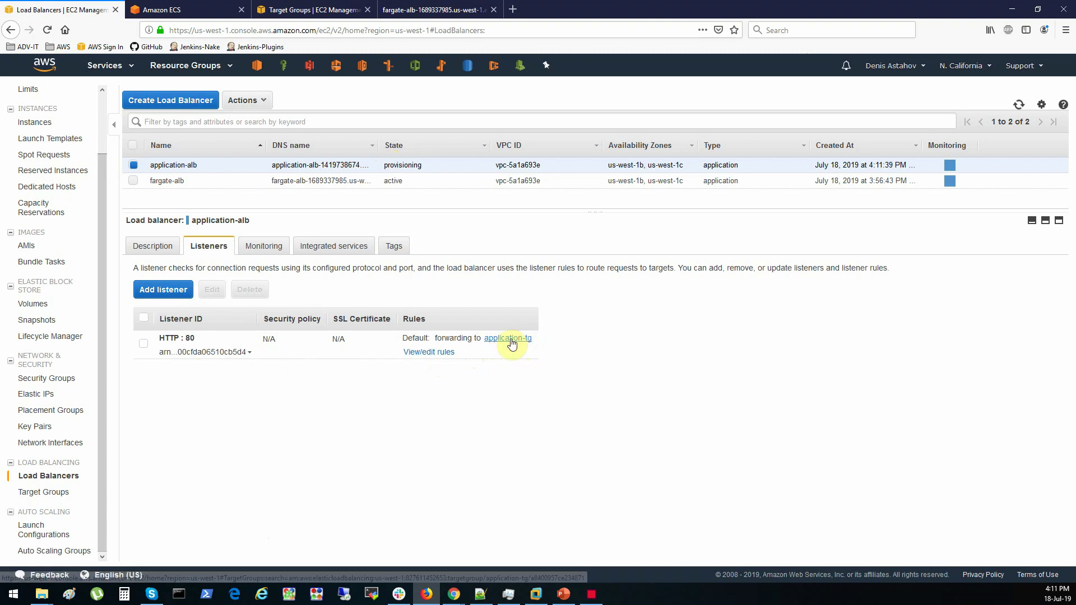
{"action": "left_click", "coordinate": [34, 493]}
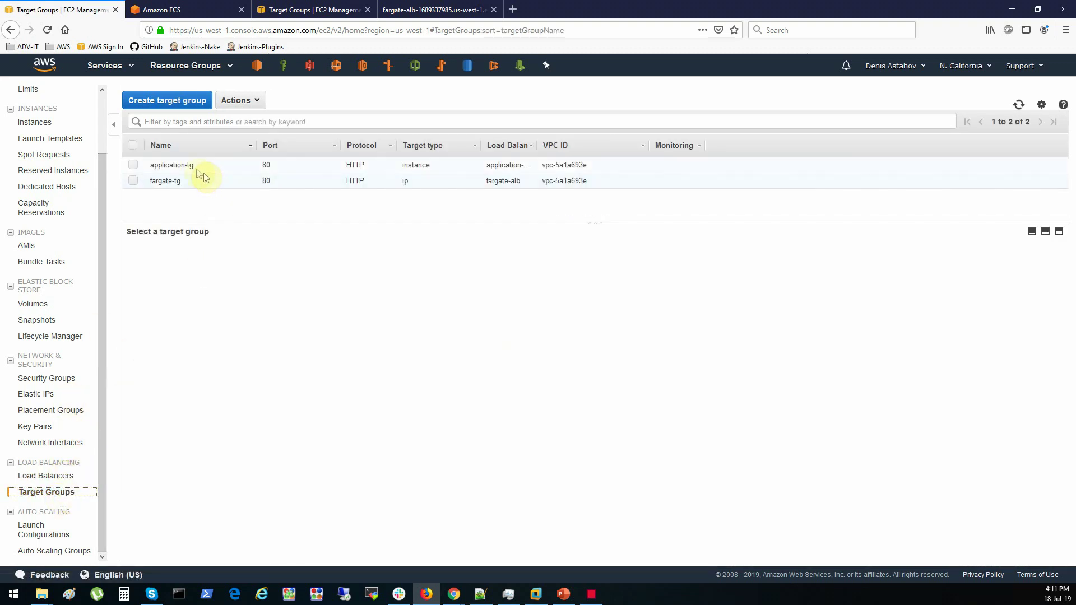
{"action": "left_click", "coordinate": [194, 166]}
{"action": "left_click", "coordinate": [197, 263]}
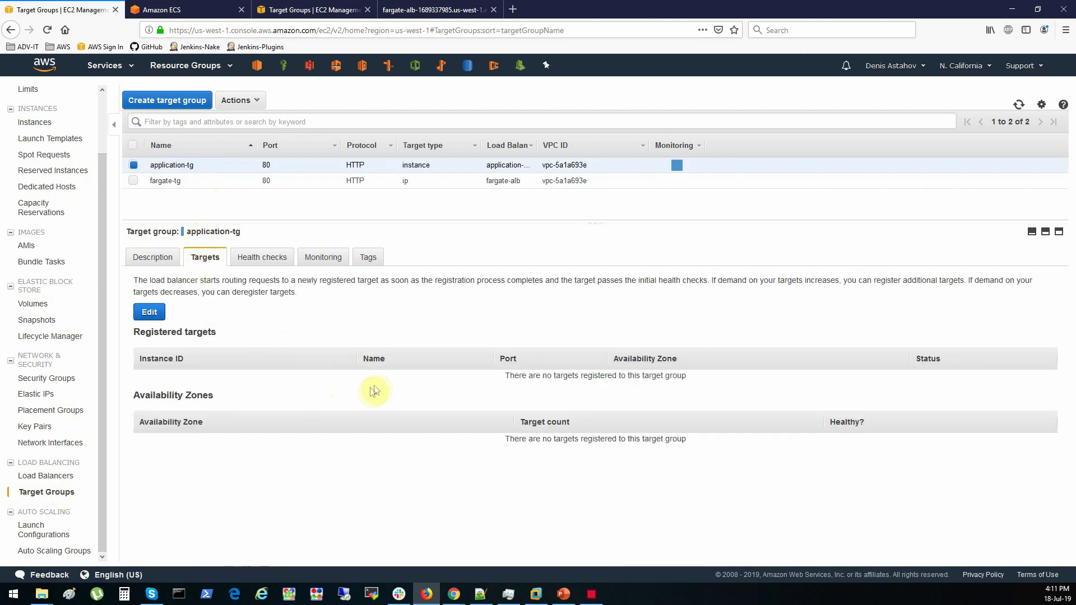
Start a service named app-main-service on ECS-Regular-Cluster with launch type EC2 and task definition app-main, revision 1.
{"action": "left_click", "coordinate": [201, 12]}
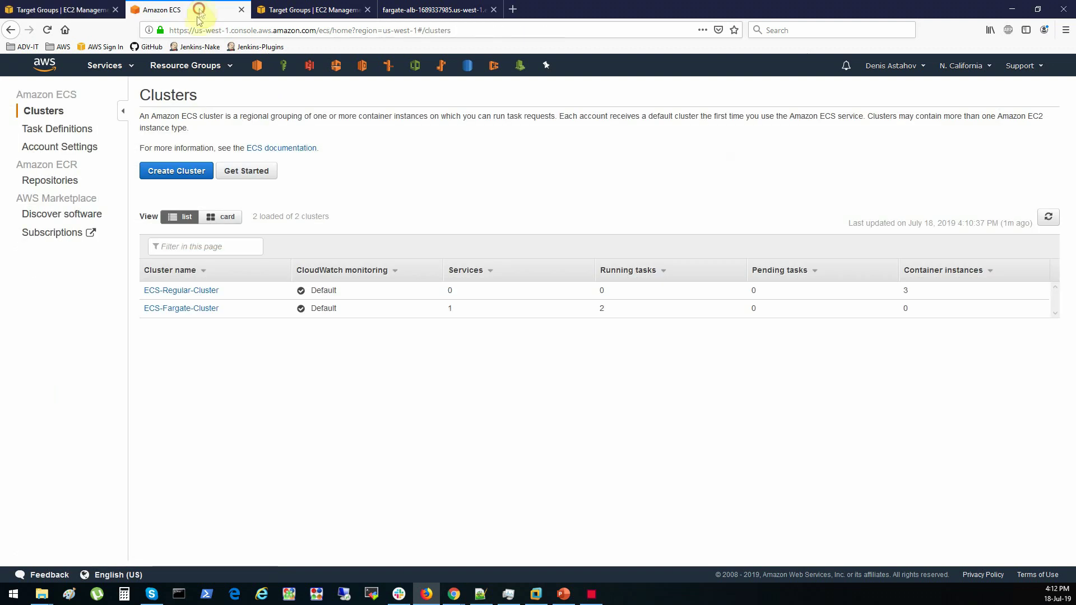
{"action": "left_click", "coordinate": [174, 293]}
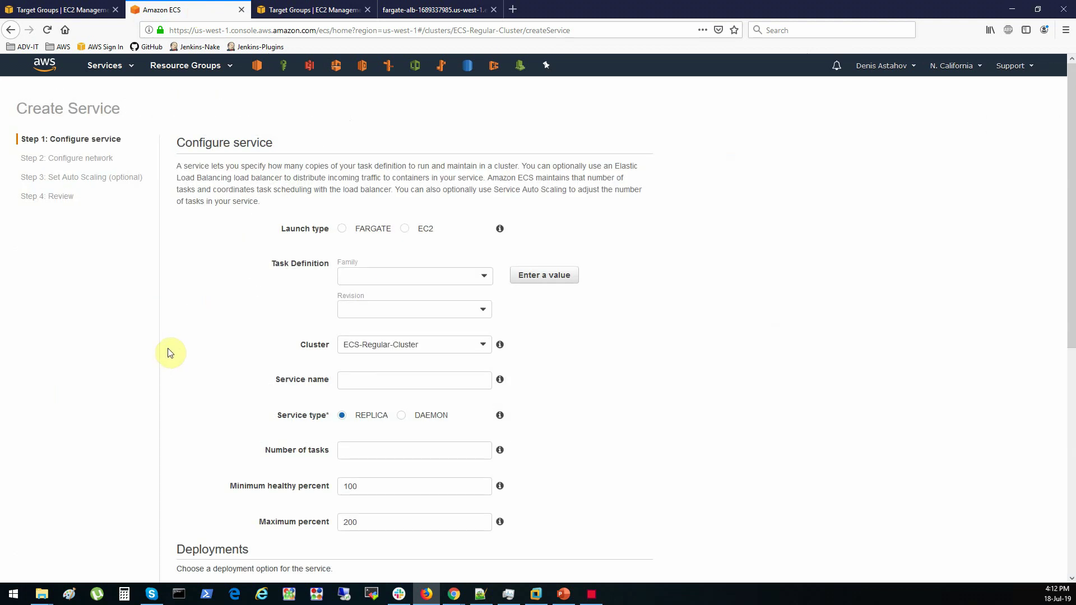
{"action": "left_click", "coordinate": [406, 229]}
{"action": "left_click", "coordinate": [422, 285]}
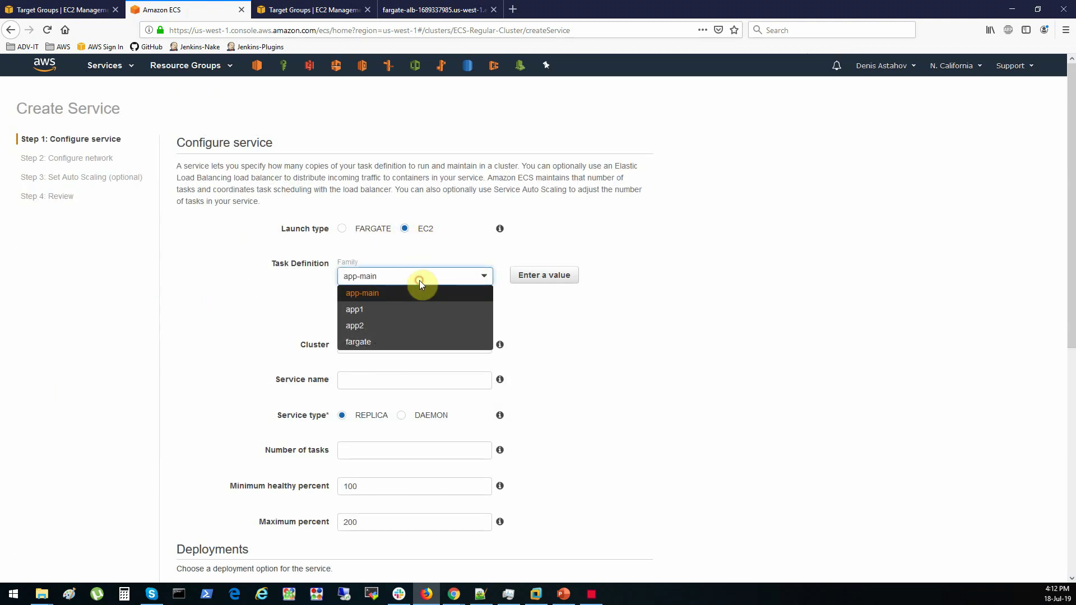
{"action": "left_click", "coordinate": [370, 297]}
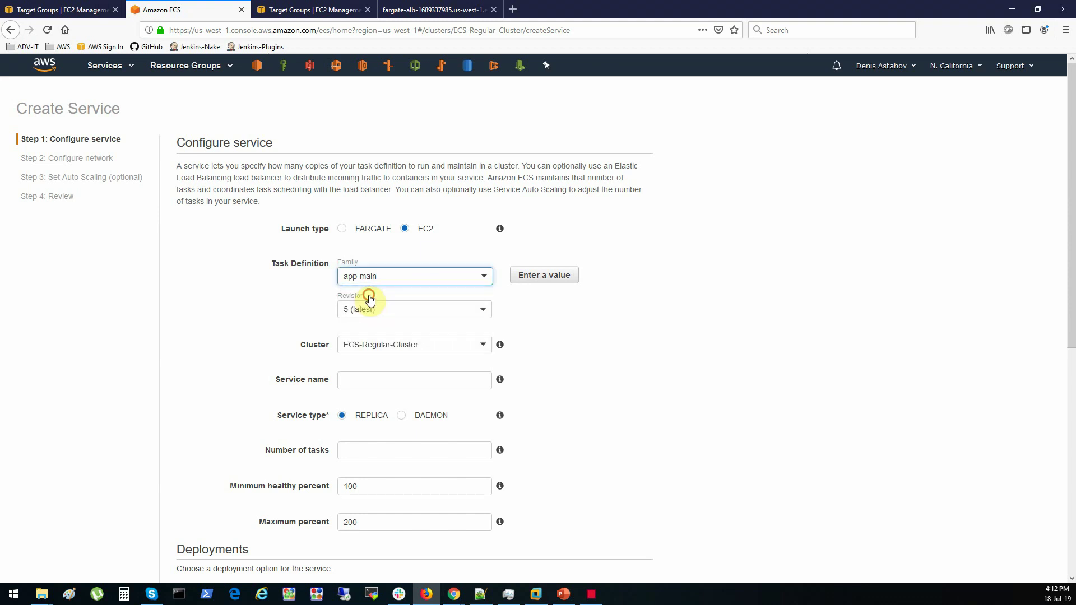
{"action": "left_click", "coordinate": [385, 280]}
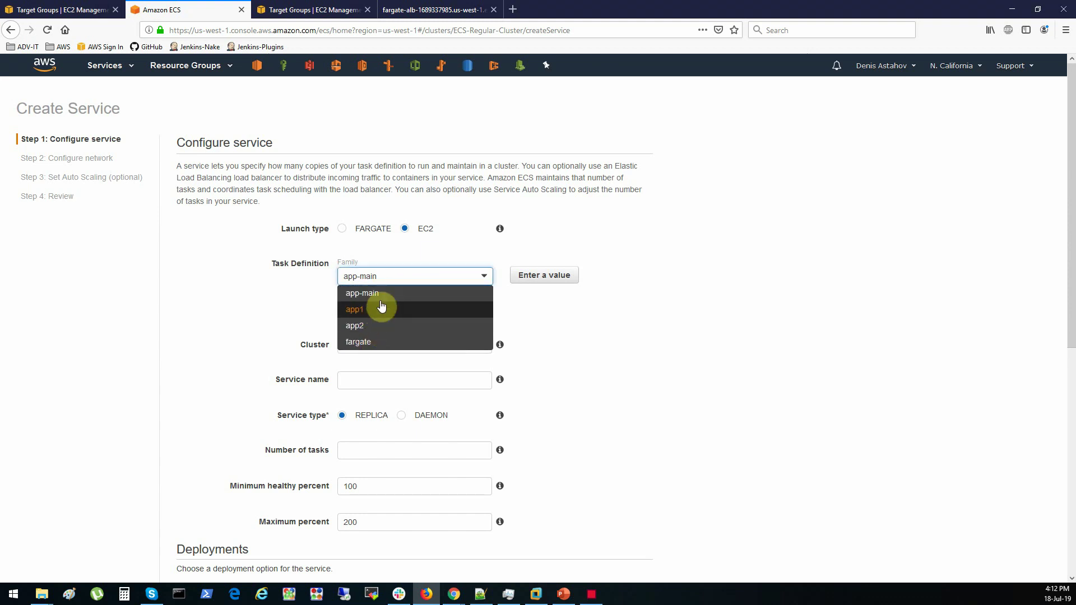
{"action": "left_click", "coordinate": [384, 295]}
{"action": "left_click", "coordinate": [376, 312]}
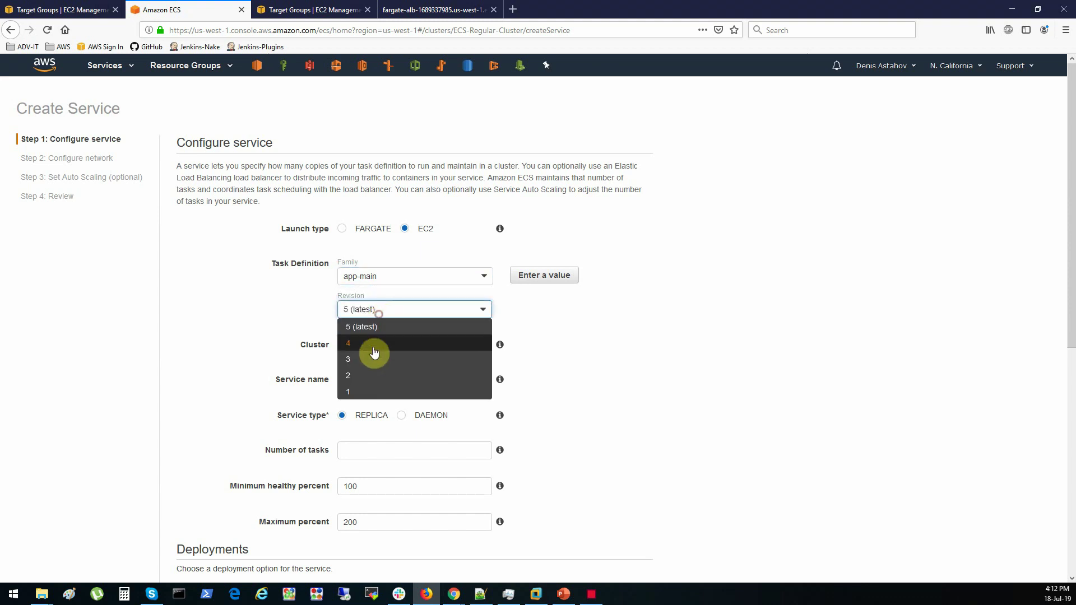
{"action": "left_click", "coordinate": [369, 393]}
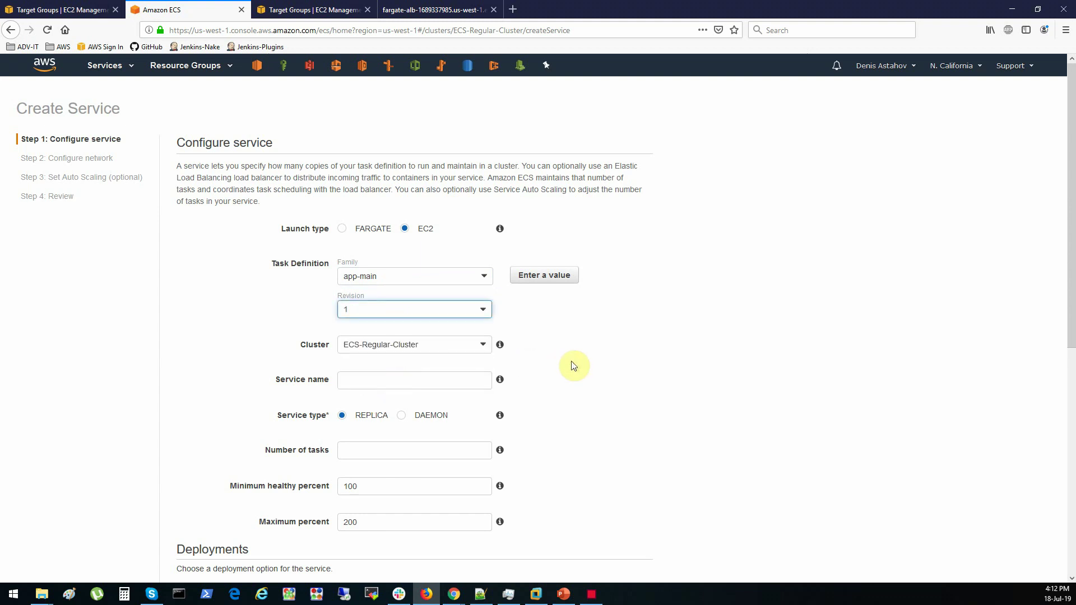
{"action": "left_click", "coordinate": [413, 383]}
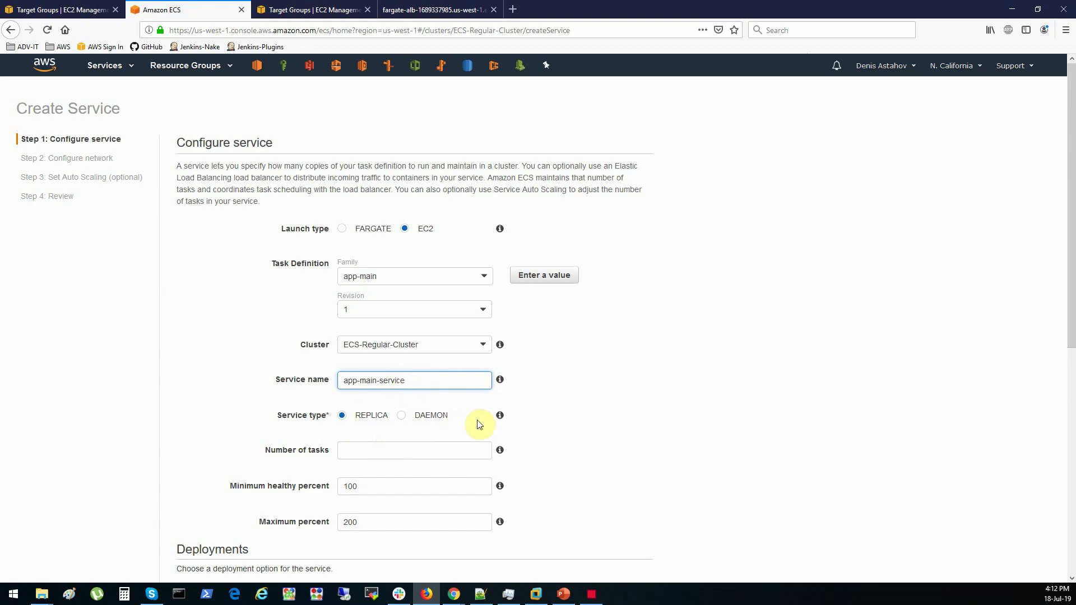
{"action": "scroll", "coordinate": [500, 414], "scroll_direction": "down", "scroll_amount": 1}
{"action": "mouse_move", "coordinate": [500, 355]}
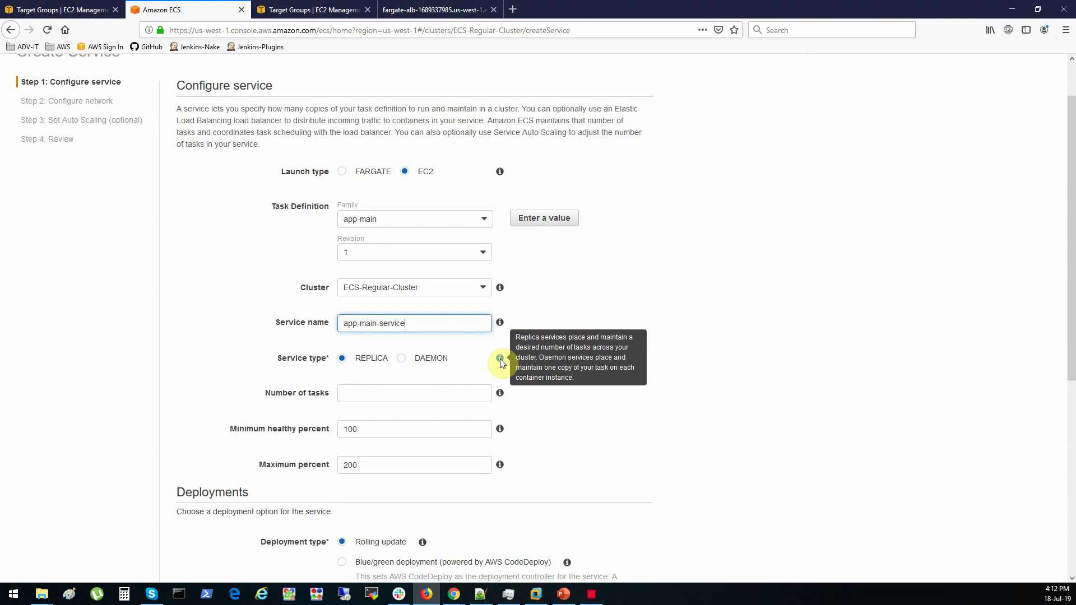
{"action": "left_click", "coordinate": [405, 359]}
{"action": "left_click_drag", "start_coordinate": [296, 393], "coordinate": [364, 394]}
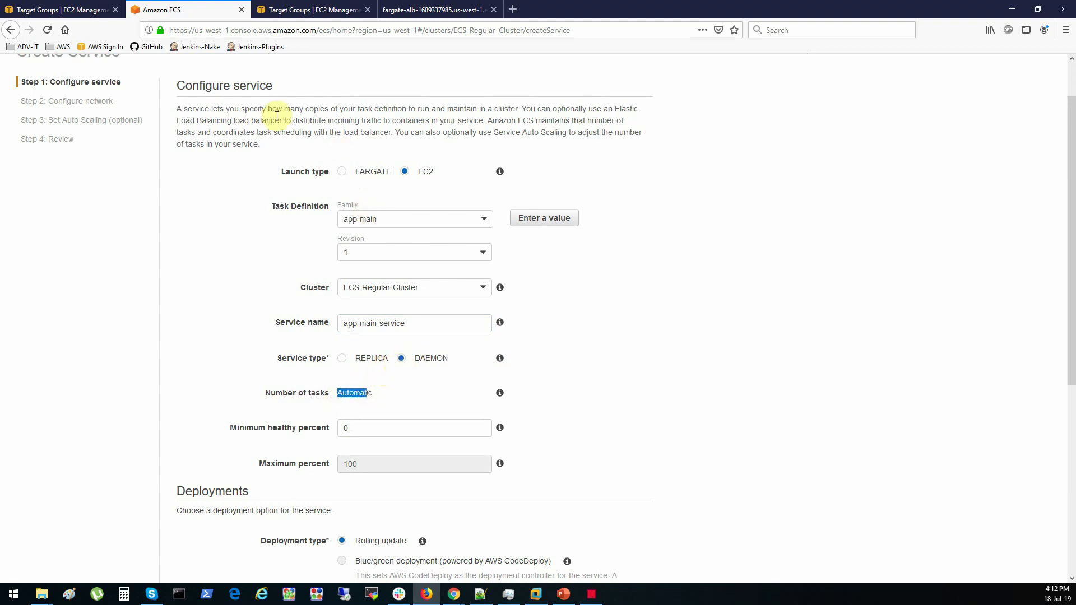
{"action": "left_click", "coordinate": [343, 359]}
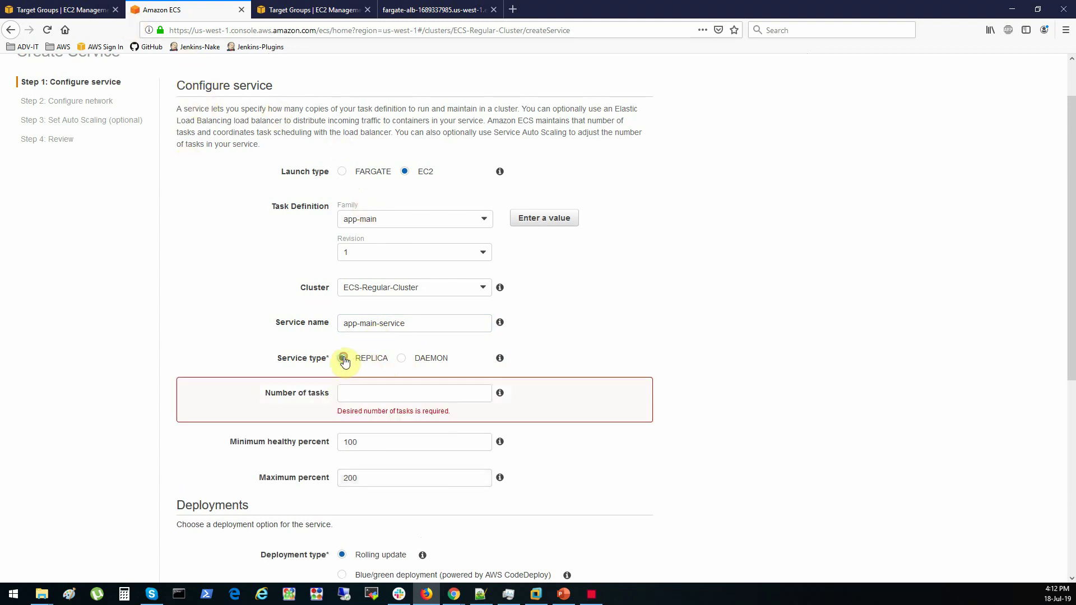
Set the number of tasks for app-main-service to 2.
{"action": "left_click", "coordinate": [358, 395]}
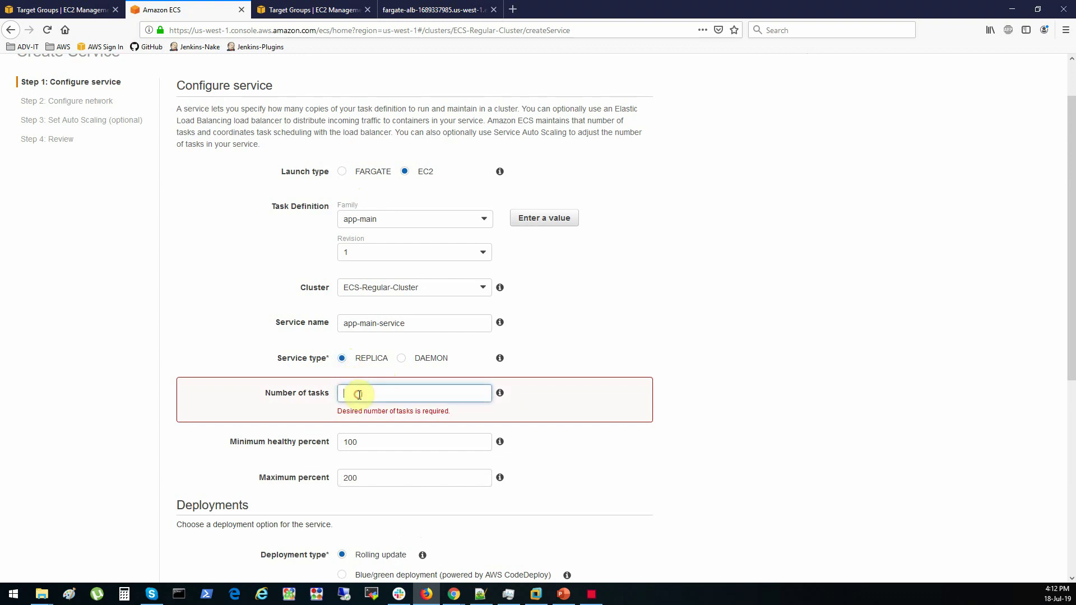
{"action": "left_click", "coordinate": [706, 414]}
{"action": "double_click", "coordinate": [368, 429]}
{"action": "double_click", "coordinate": [392, 465]}
{"action": "left_click", "coordinate": [682, 452]}
Choose the AZ Balanced Spread placement template and continue to the network configuration.
{"action": "scroll", "coordinate": [684, 454], "scroll_direction": "down", "scroll_amount": 2}
{"action": "scroll", "coordinate": [560, 381], "scroll_direction": "down", "scroll_amount": 3}
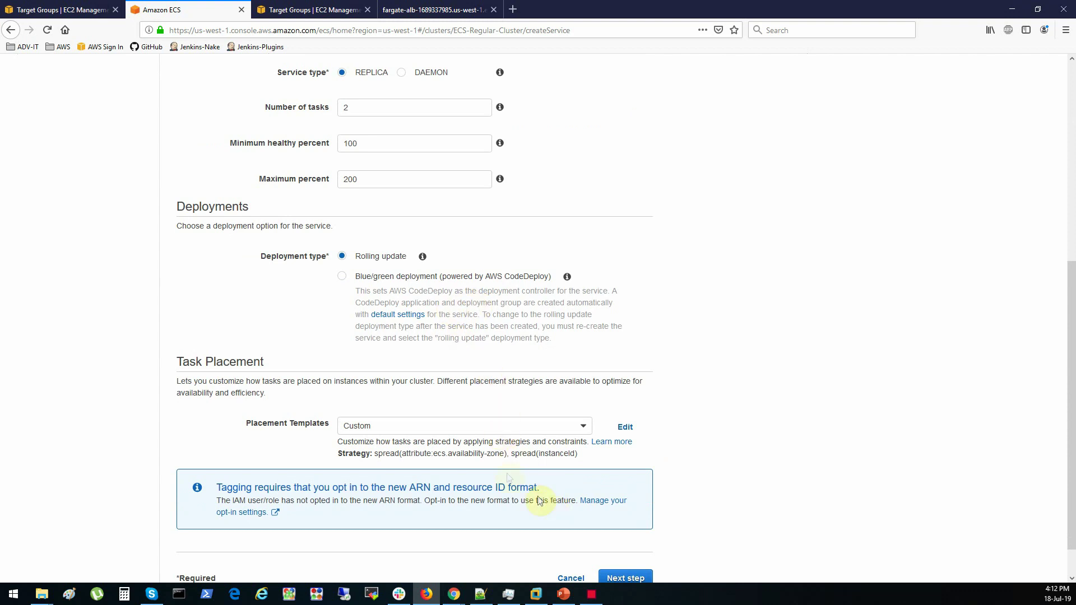
{"action": "left_click", "coordinate": [509, 431]}
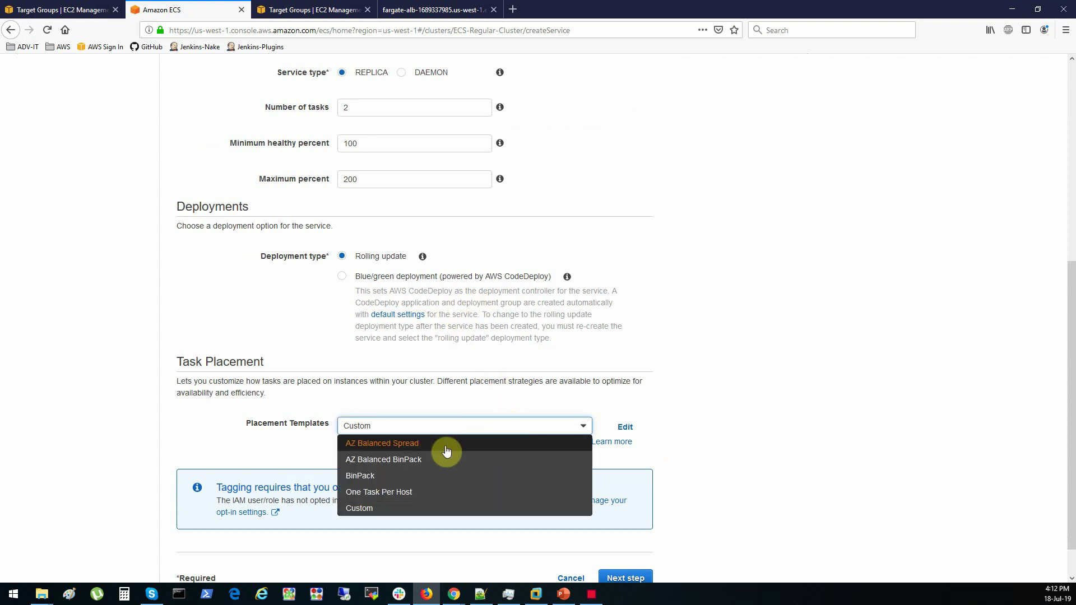
{"action": "left_click", "coordinate": [417, 449]}
{"action": "scroll", "coordinate": [698, 452], "scroll_direction": "down", "scroll_amount": 2}
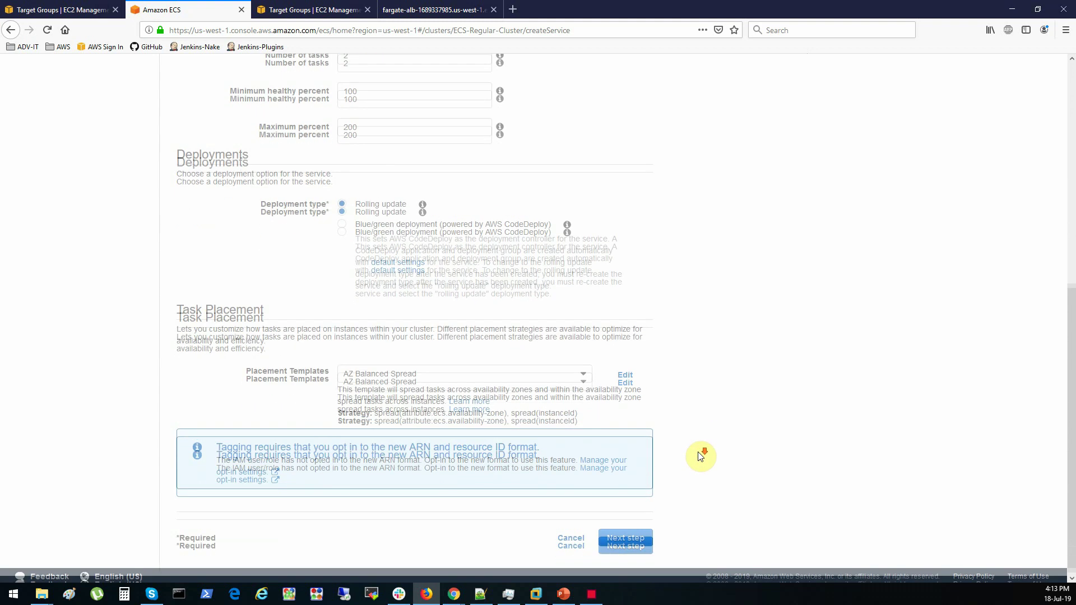
{"action": "left_click", "coordinate": [643, 531]}
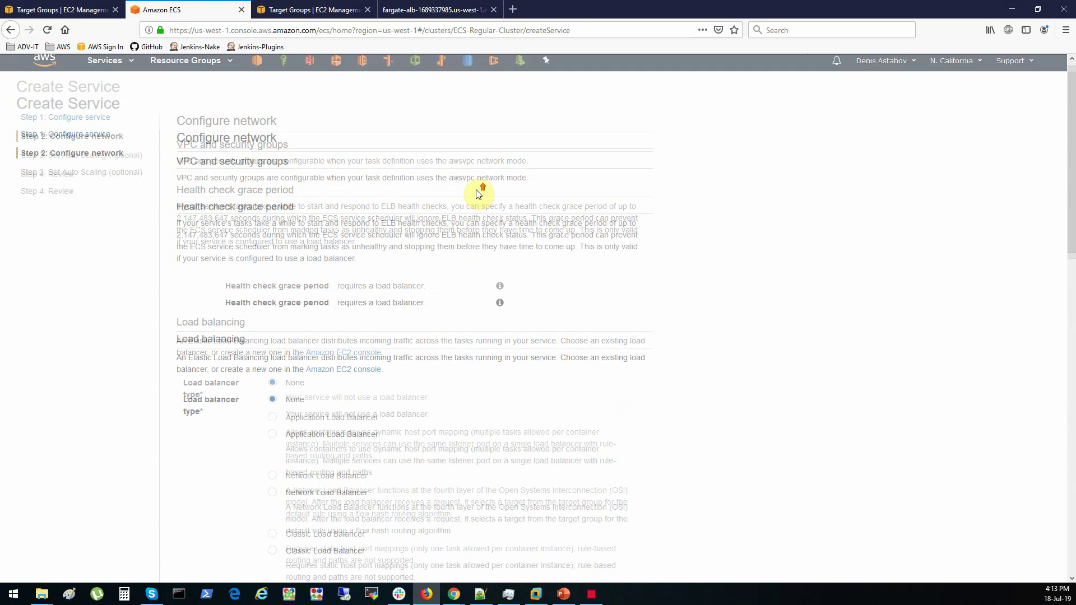
Use an Application Load Balancer for the service, select application-alb, and add the container app-main:0:80 to it.
{"action": "scroll", "coordinate": [480, 188], "scroll_direction": "down", "scroll_amount": 5}
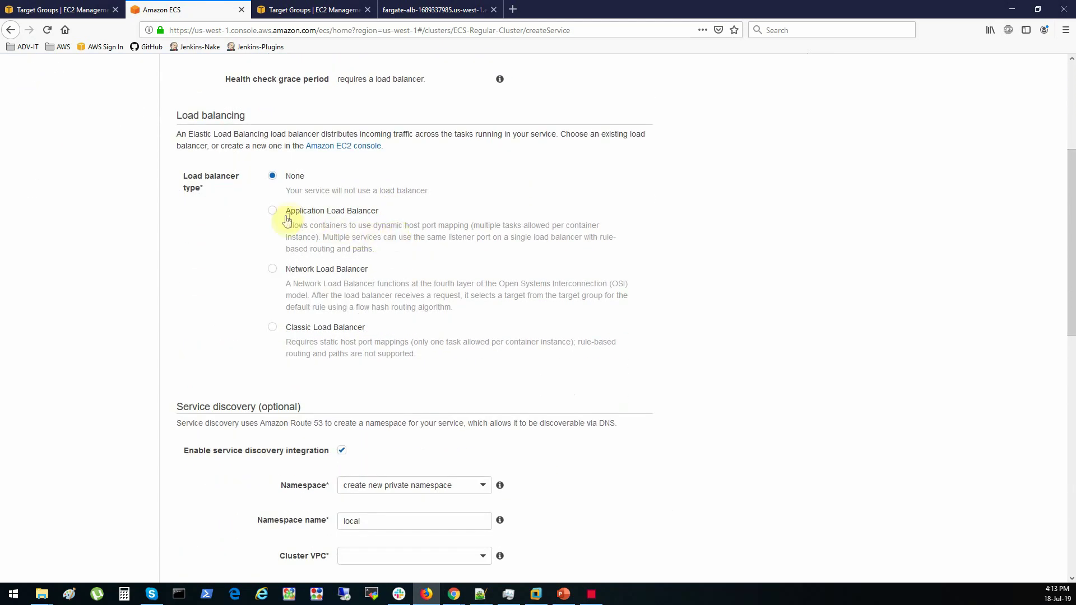
{"action": "left_click", "coordinate": [274, 211]}
{"action": "scroll", "coordinate": [433, 368], "scroll_direction": "down", "scroll_amount": 1}
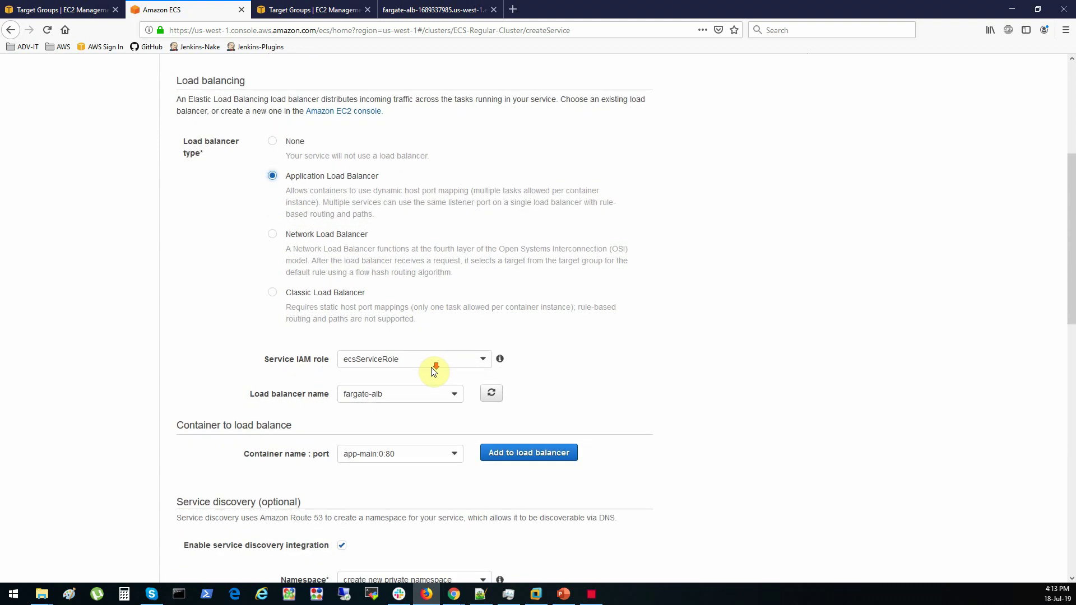
{"action": "left_click", "coordinate": [453, 374]}
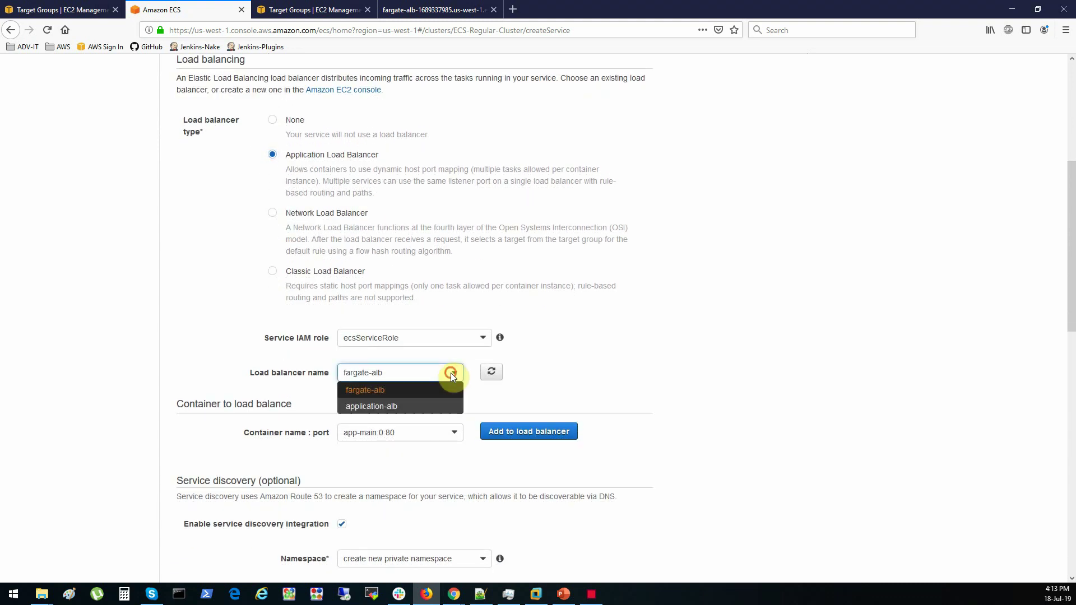
{"action": "left_click", "coordinate": [385, 408]}
{"action": "left_click", "coordinate": [426, 440]}
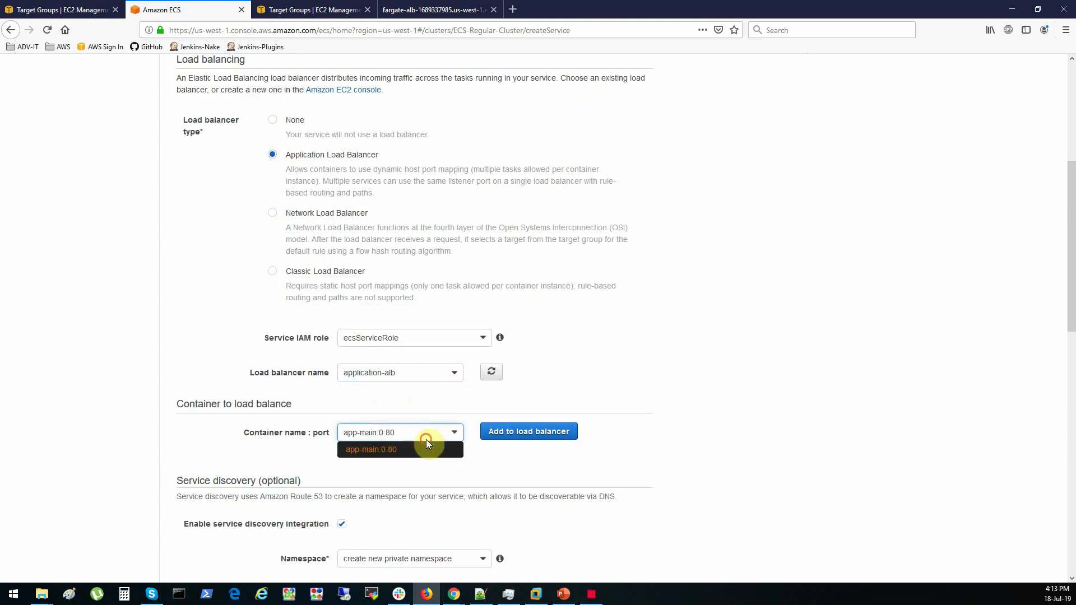
{"action": "left_click", "coordinate": [381, 455]}
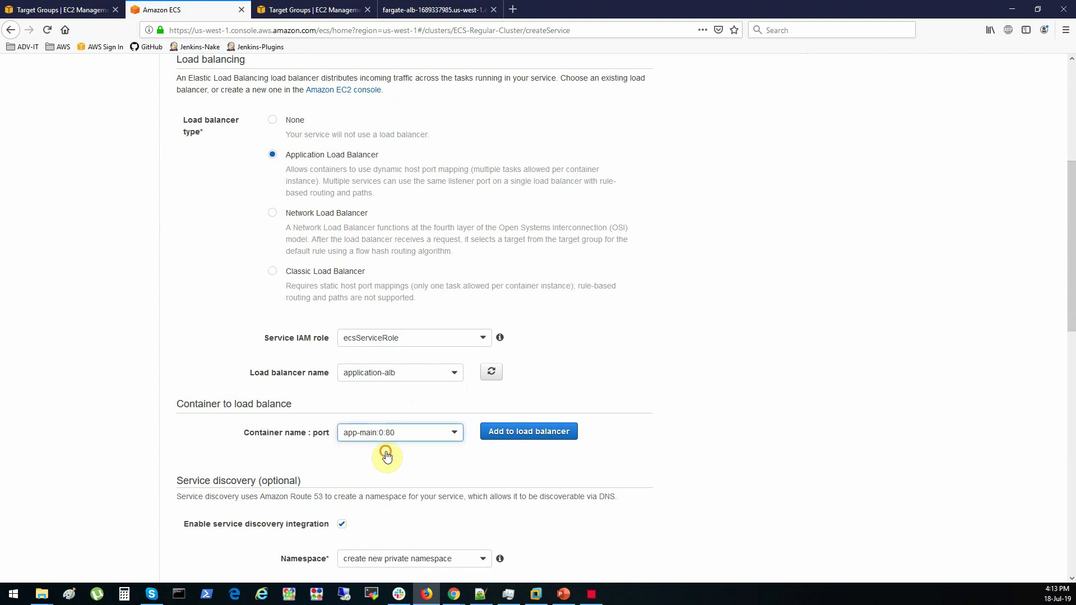
{"action": "left_click", "coordinate": [542, 436]}
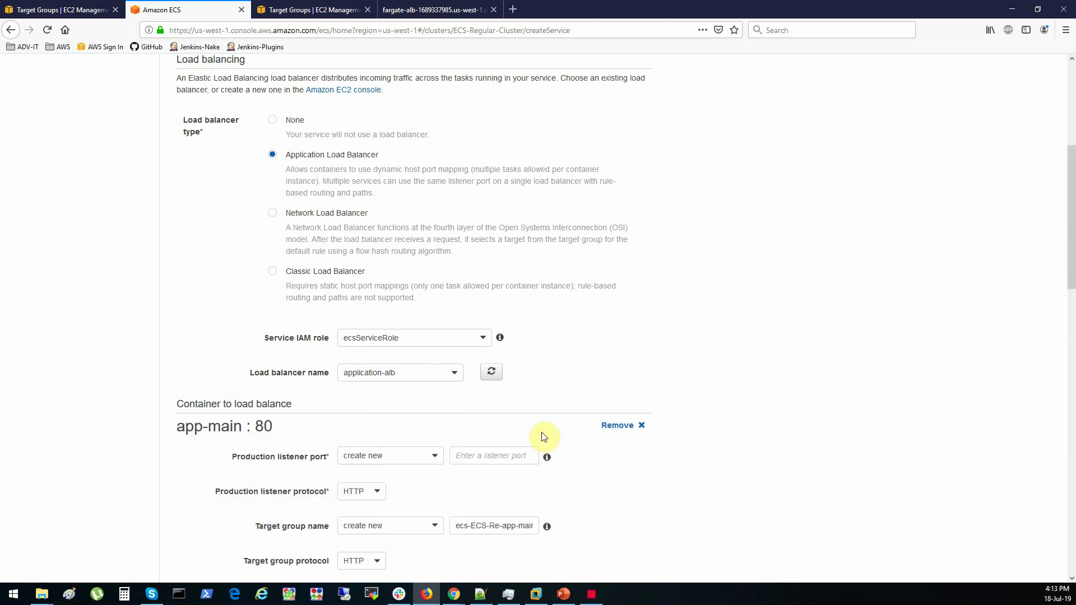
Assign production listener port 80:HTTP and the existing target group application-tg to the app-main container.
{"action": "scroll", "coordinate": [542, 438], "scroll_direction": "down", "scroll_amount": 3}
{"action": "left_click", "coordinate": [401, 343]}
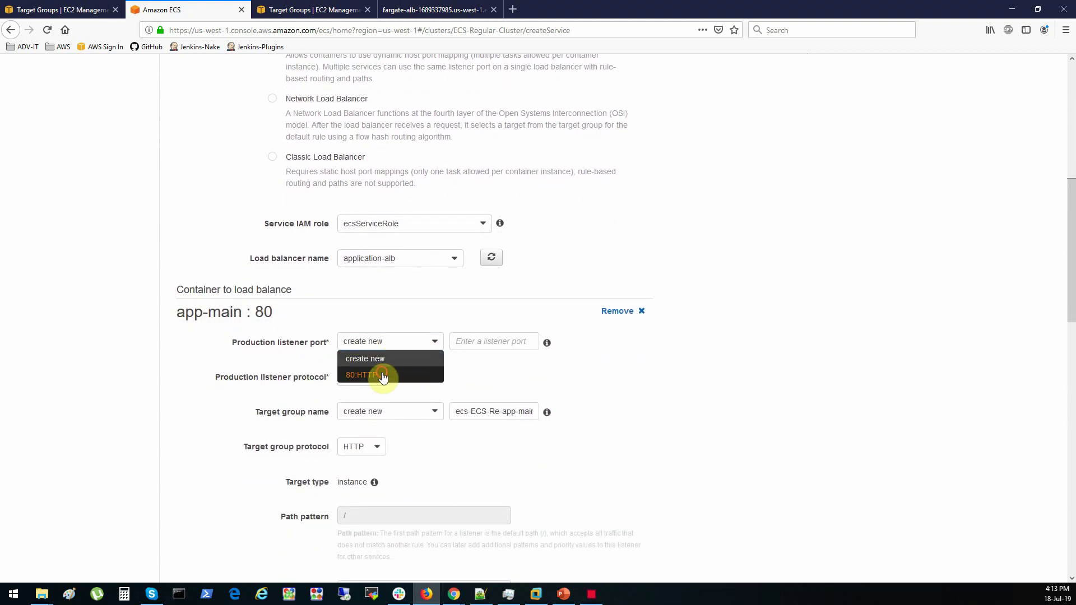
{"action": "left_click", "coordinate": [383, 375]}
{"action": "left_click", "coordinate": [384, 412]}
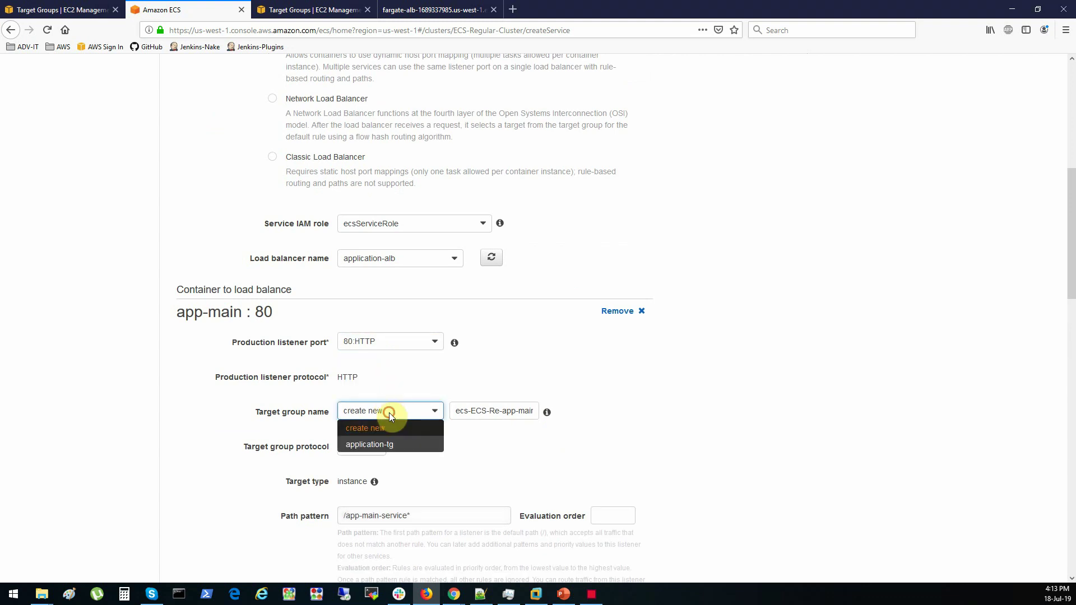
{"action": "left_click", "coordinate": [385, 444]}
Disable service discovery integration for the service and continue to the auto scaling settings.
{"action": "scroll", "coordinate": [561, 448], "scroll_direction": "down", "scroll_amount": 2}
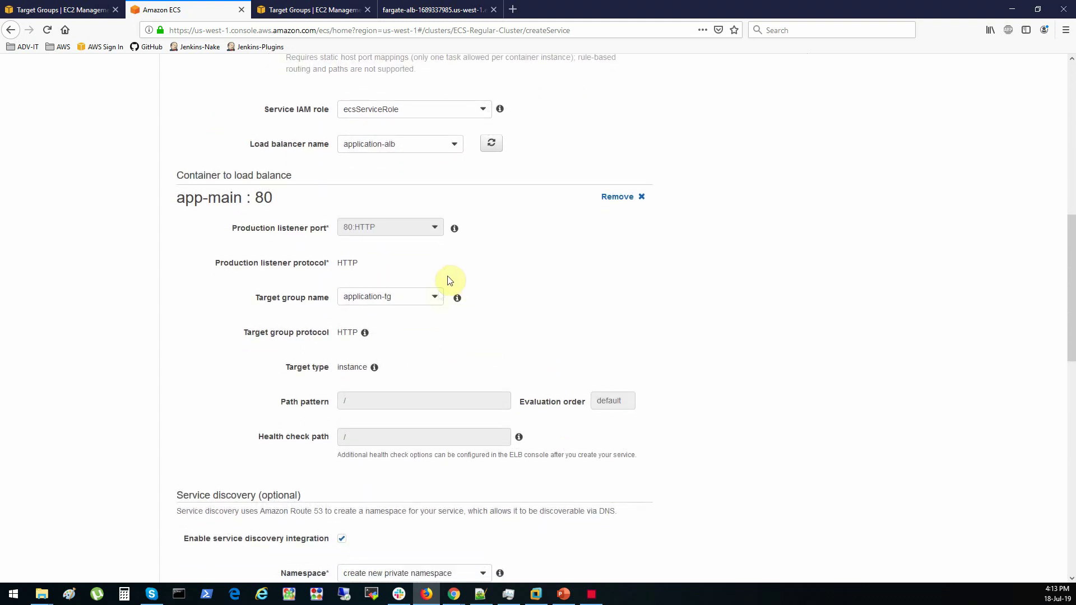
{"action": "scroll", "coordinate": [449, 280], "scroll_direction": "down", "scroll_amount": 3}
{"action": "left_click_drag", "start_coordinate": [182, 324], "coordinate": [299, 319]}
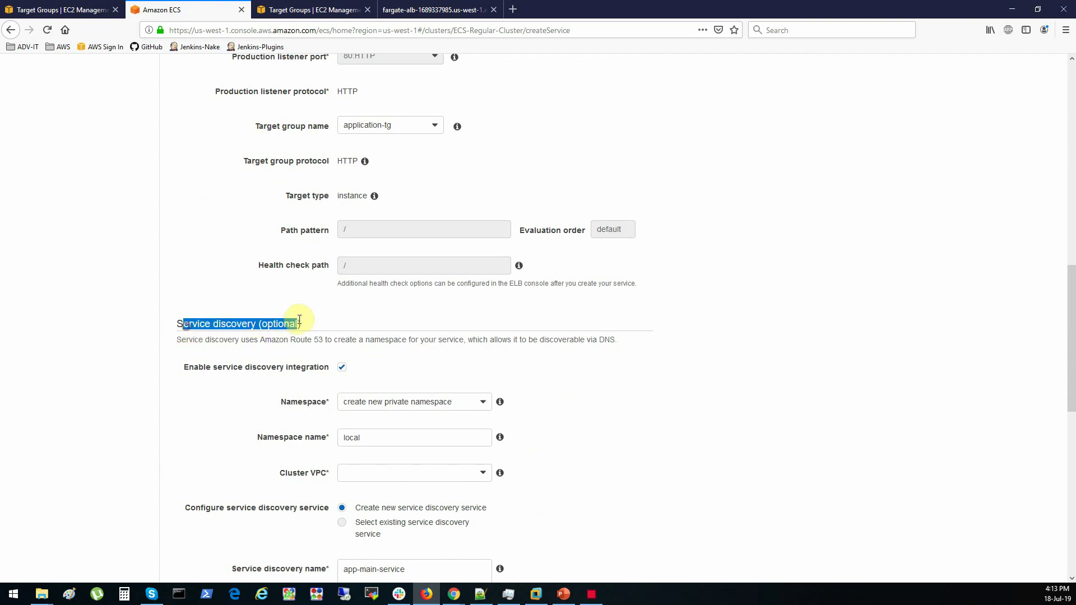
{"action": "left_click", "coordinate": [342, 369]}
{"action": "left_click", "coordinate": [780, 434]}
{"action": "left_click", "coordinate": [621, 537]}
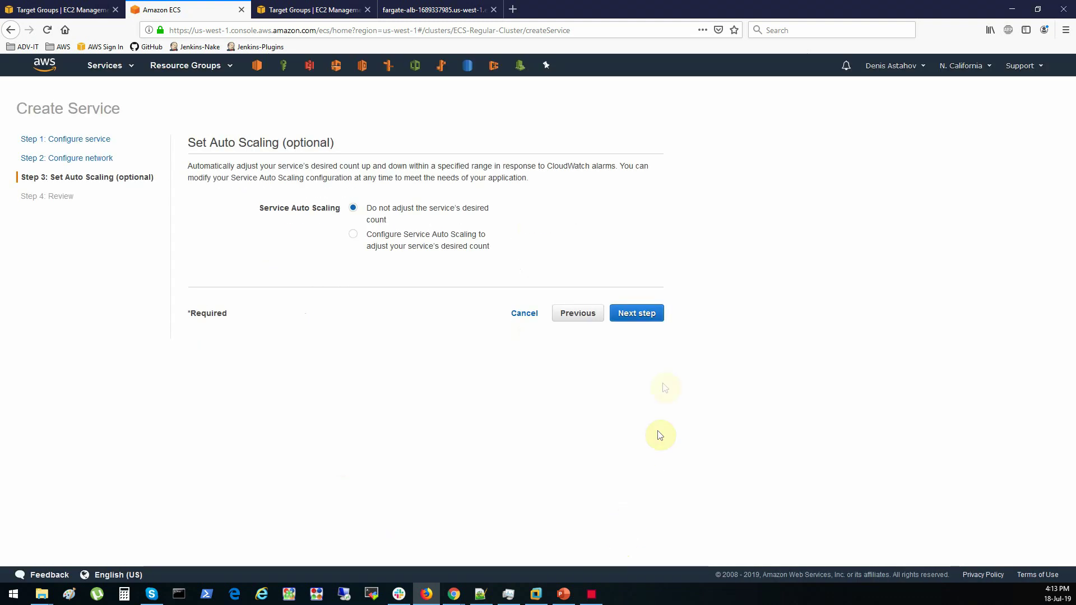
Create app-main-service without service auto scaling and open its service page.
{"action": "left_click", "coordinate": [642, 313]}
{"action": "scroll", "coordinate": [636, 393], "scroll_direction": "down", "scroll_amount": 3}
{"action": "left_click", "coordinate": [627, 535]}
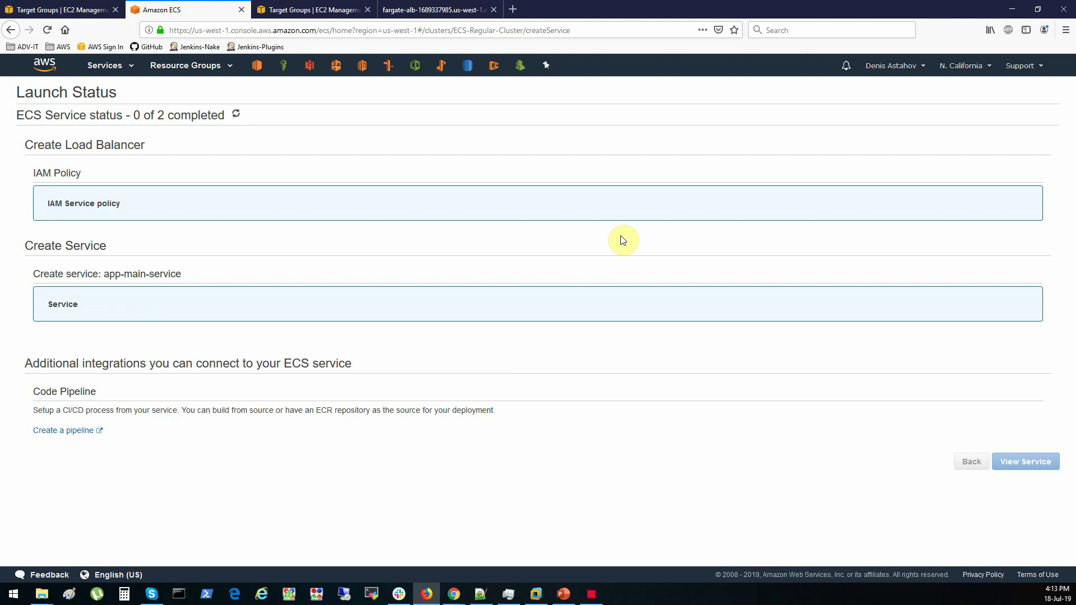
{"action": "left_click", "coordinate": [1033, 493]}
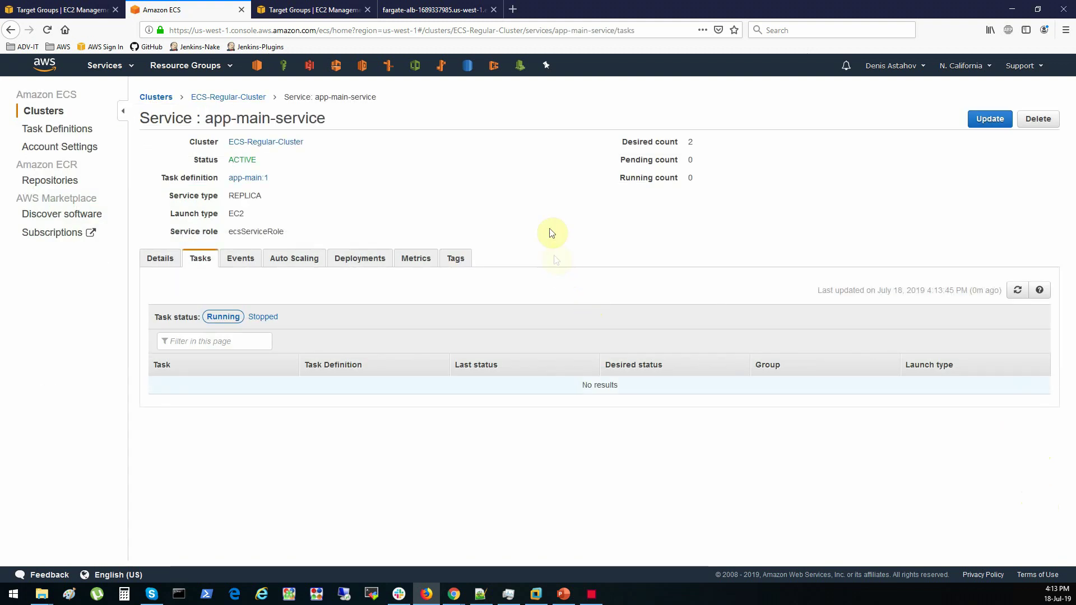
Refresh app-main-service's task list, check its desired count, and return to the clusters overview.
{"action": "left_click", "coordinate": [1019, 291]}
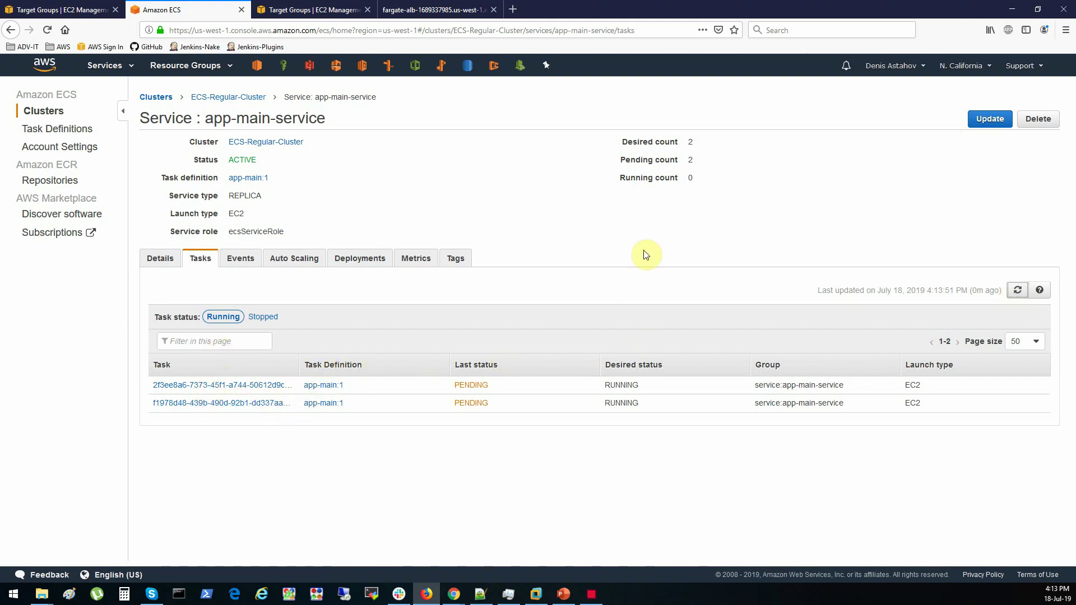
{"action": "left_click_drag", "start_coordinate": [650, 149], "coordinate": [717, 142]}
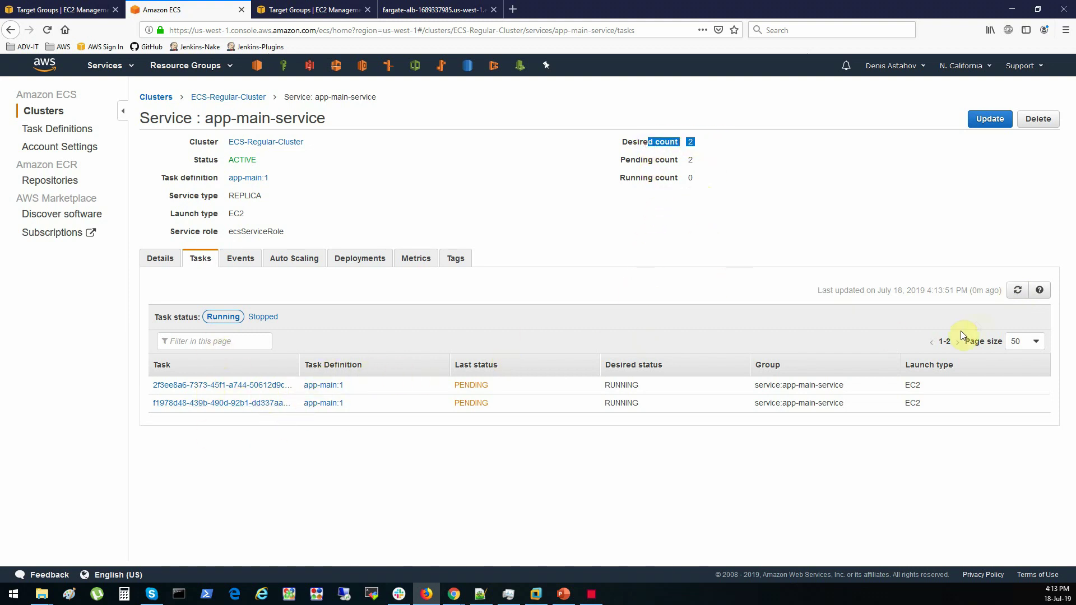
{"action": "left_click", "coordinate": [143, 102]}
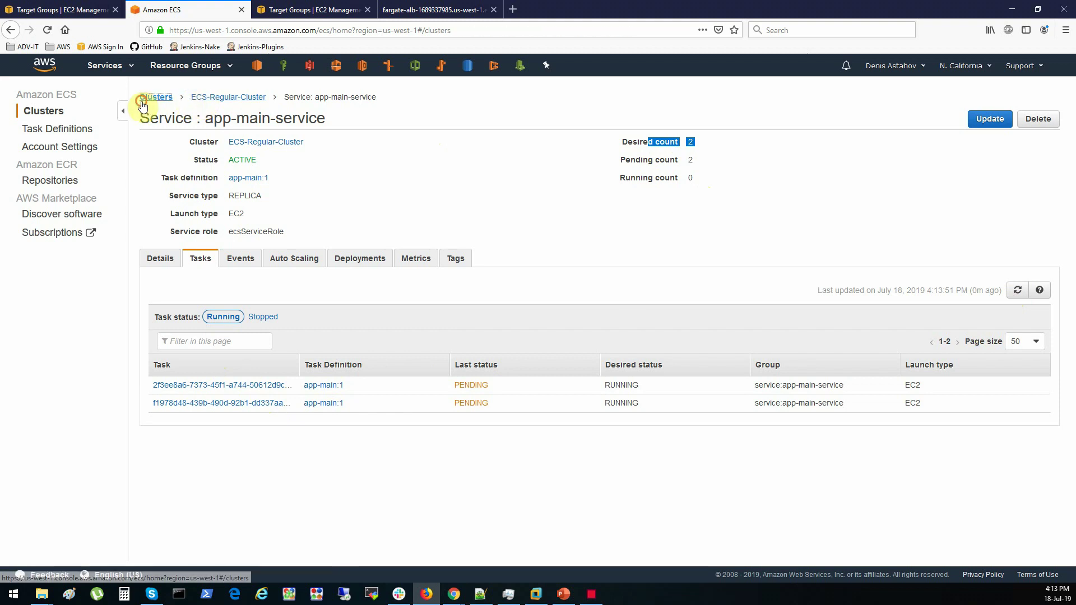
Check the service count of ECS-Regular-Cluster, then review the cluster's services and running tasks.
{"action": "left_click_drag", "start_coordinate": [428, 291], "coordinate": [474, 292]}
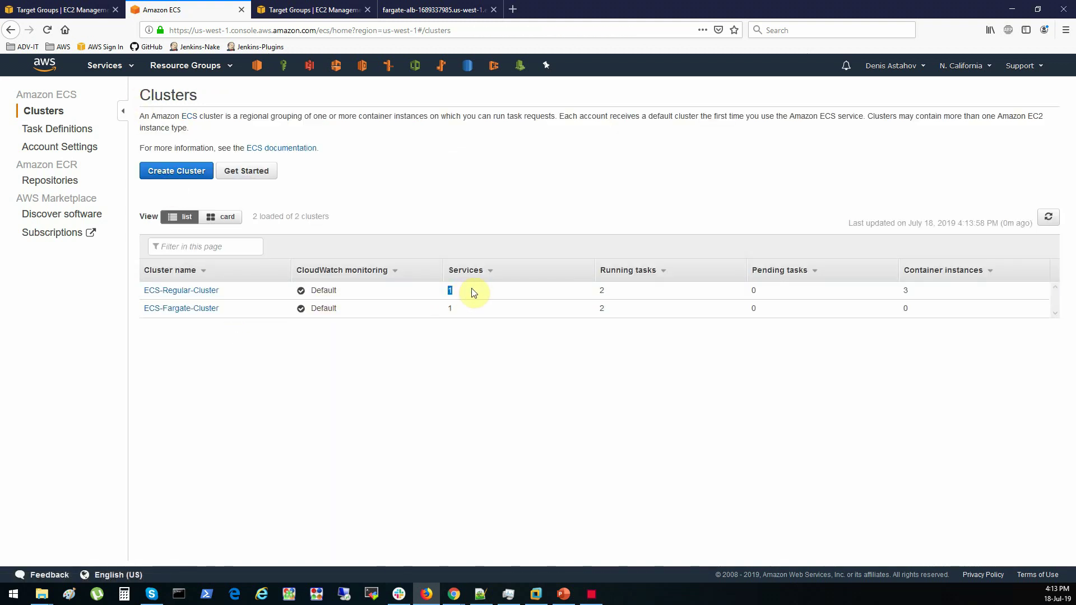
{"action": "left_click", "coordinate": [199, 291]}
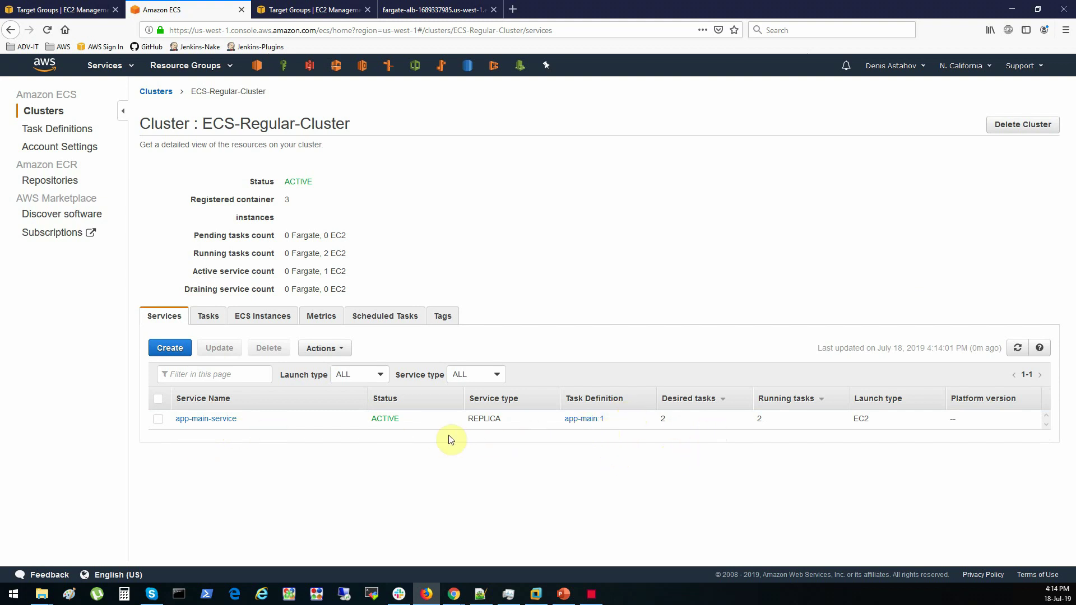
{"action": "left_click", "coordinate": [209, 317]}
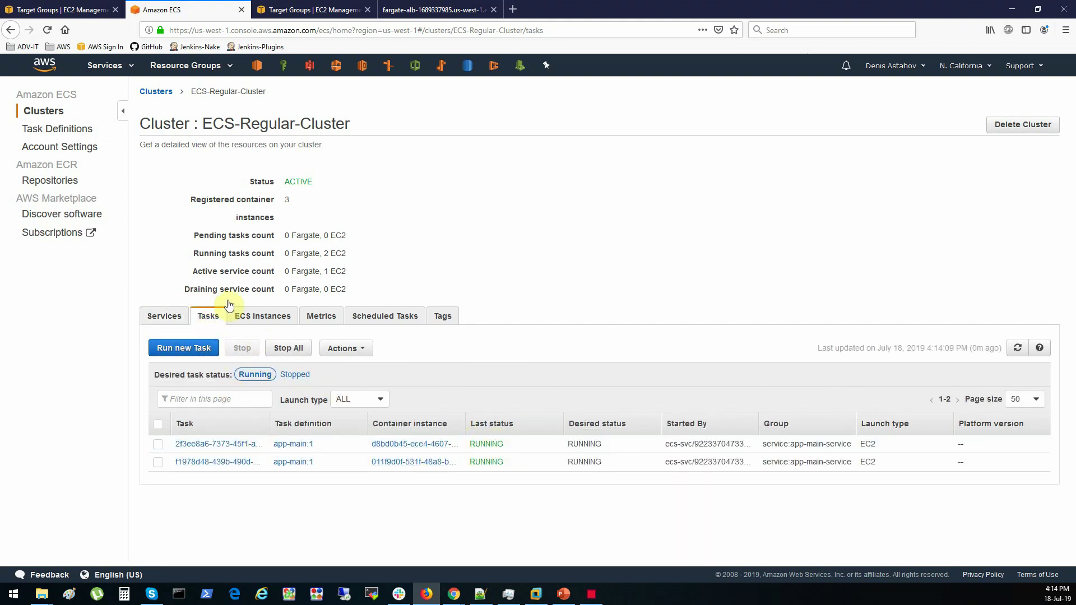
{"action": "left_click", "coordinate": [171, 322]}
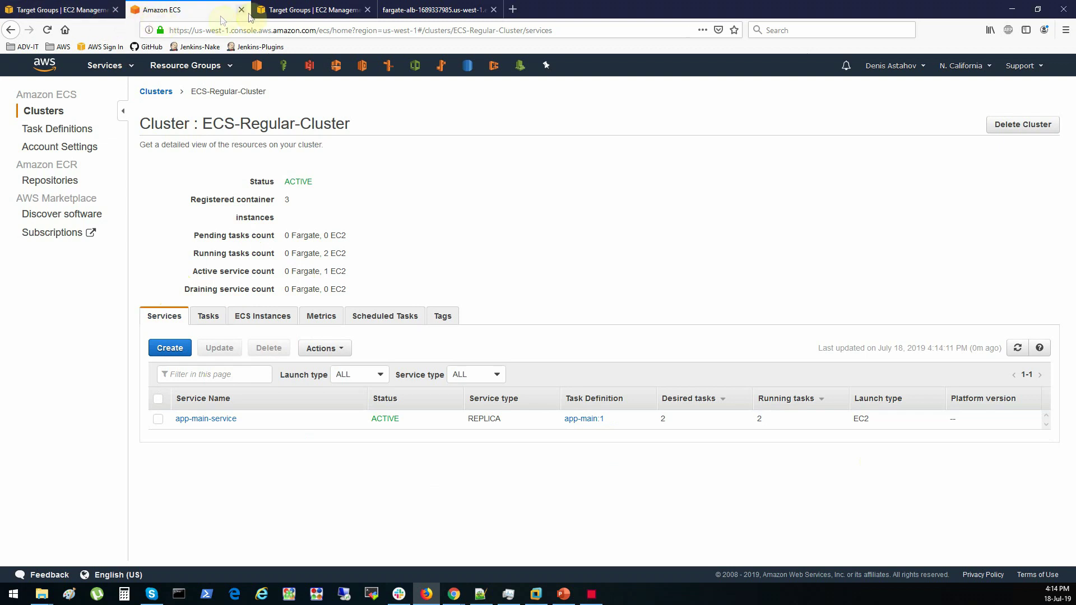
Refresh the target groups and compare the registered targets of application-tg with those of fargate-tg.
{"action": "left_click", "coordinate": [282, 11]}
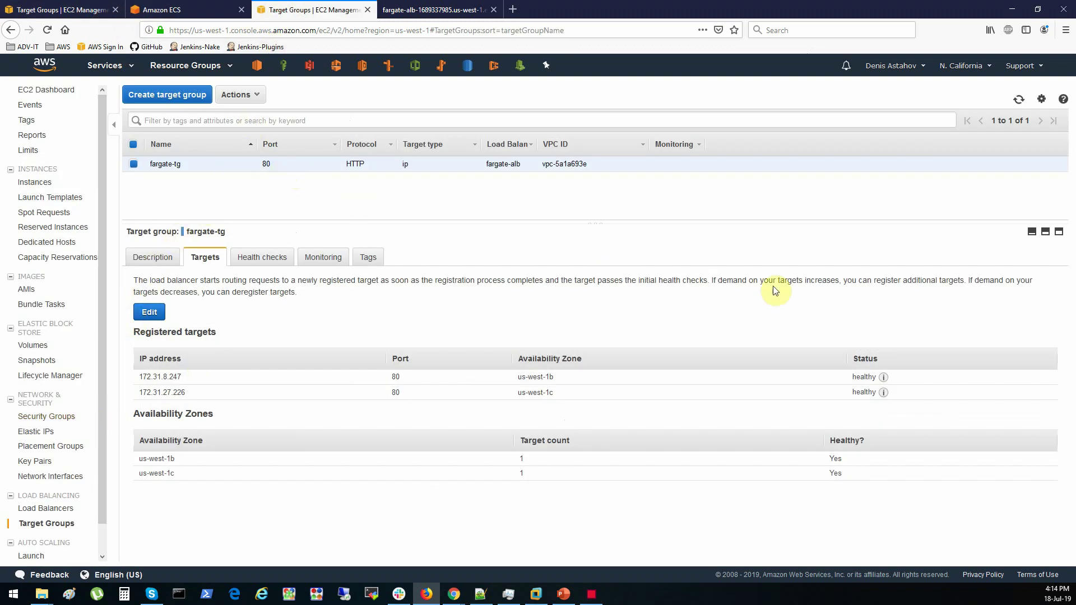
{"action": "left_click", "coordinate": [1020, 101]}
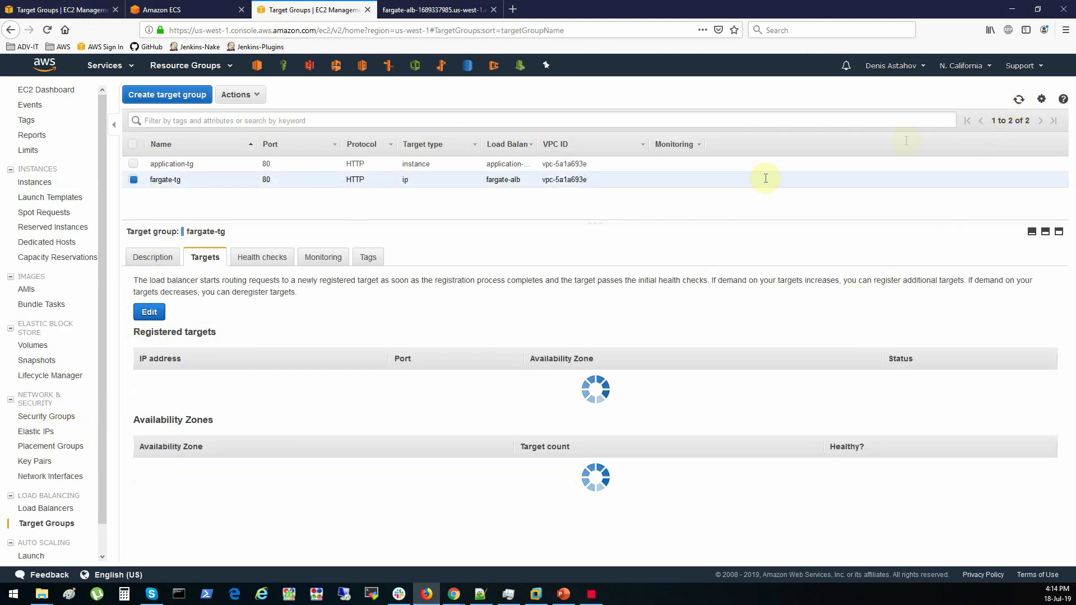
{"action": "left_click", "coordinate": [328, 165]}
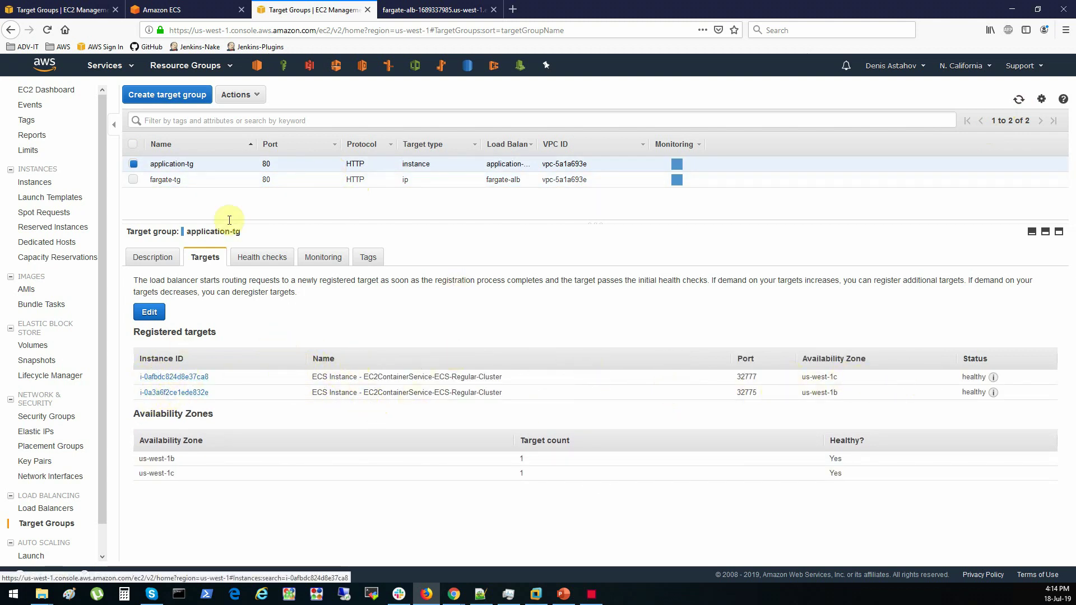
{"action": "left_click", "coordinate": [216, 179]}
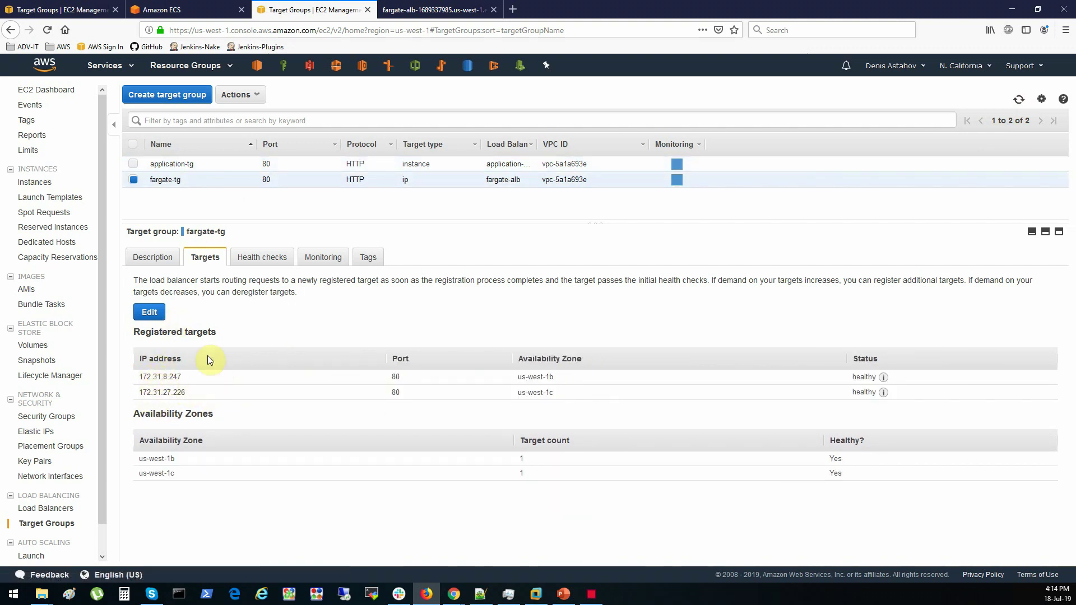
{"action": "left_click", "coordinate": [411, 161]}
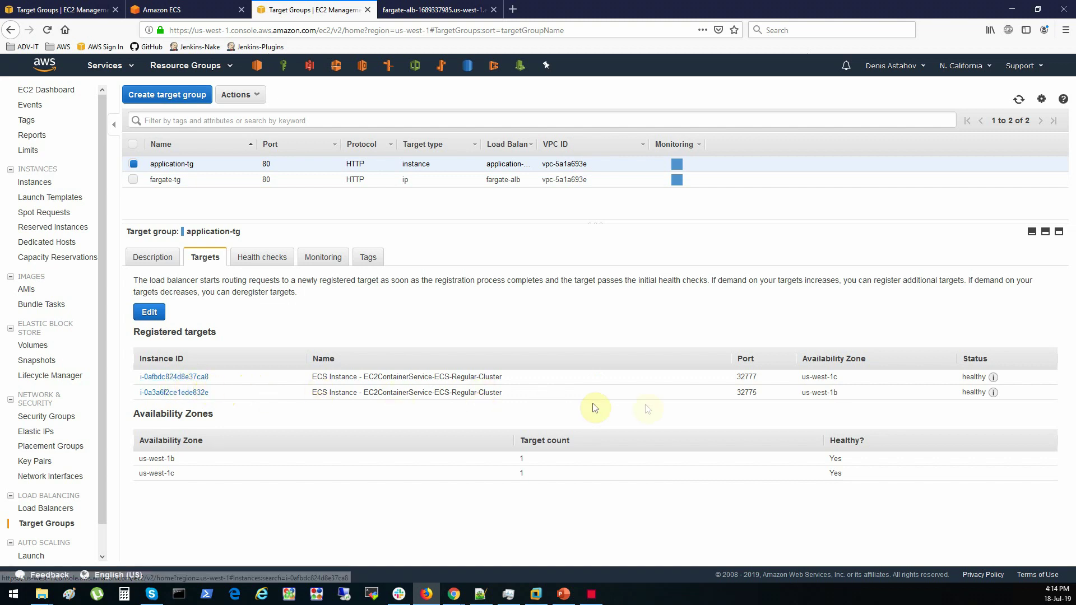
{"action": "left_click", "coordinate": [735, 392]}
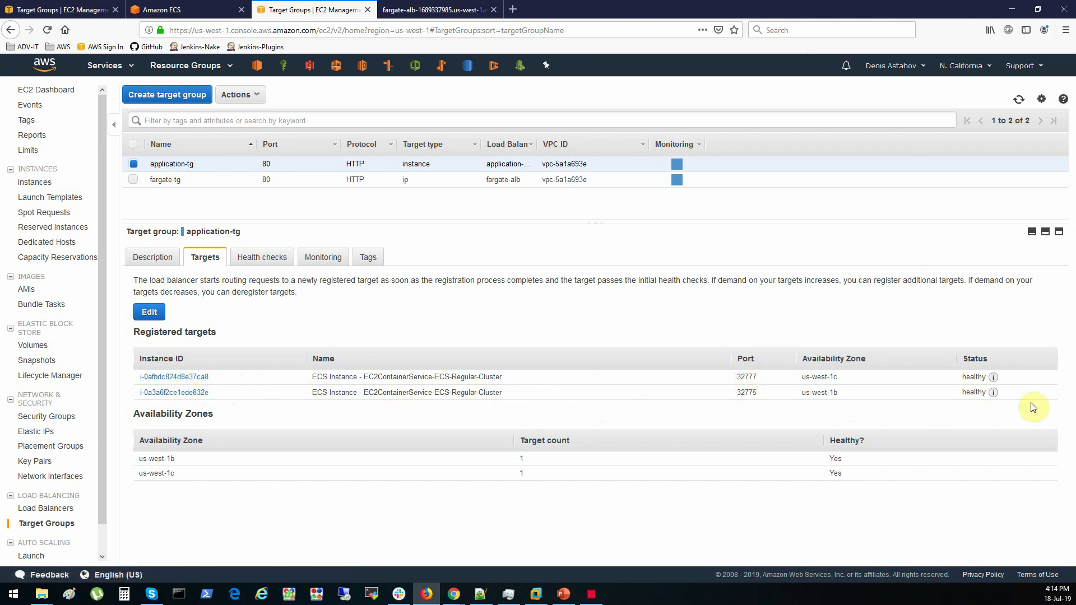
Copy the DNS name of load balancer application-alb, load it in a new browser tab and reload the page.
{"action": "left_click", "coordinate": [47, 508]}
{"action": "left_click", "coordinate": [207, 167]}
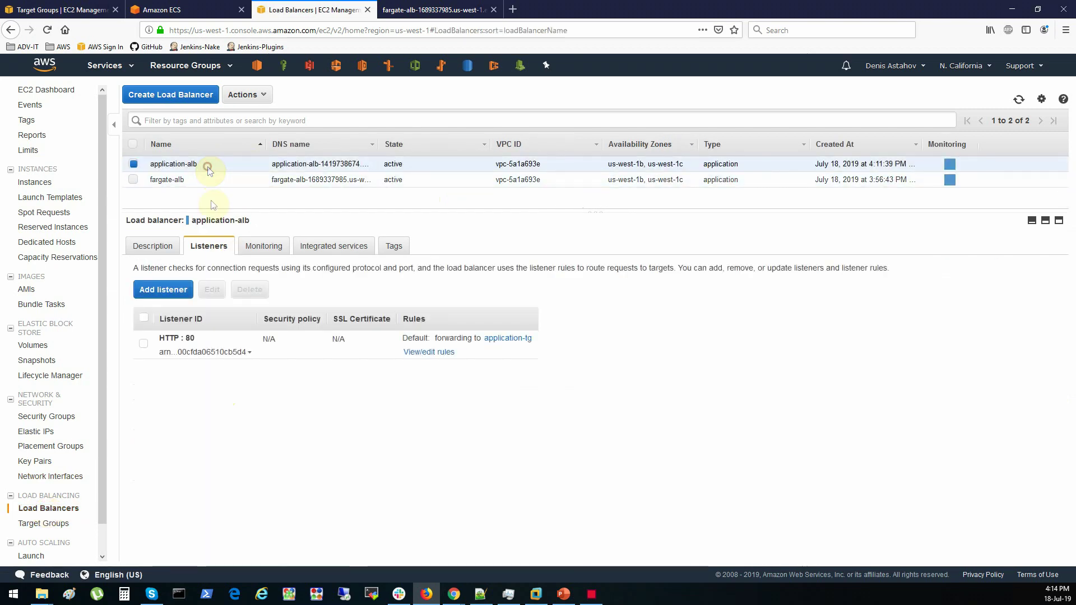
{"action": "left_click", "coordinate": [155, 246]}
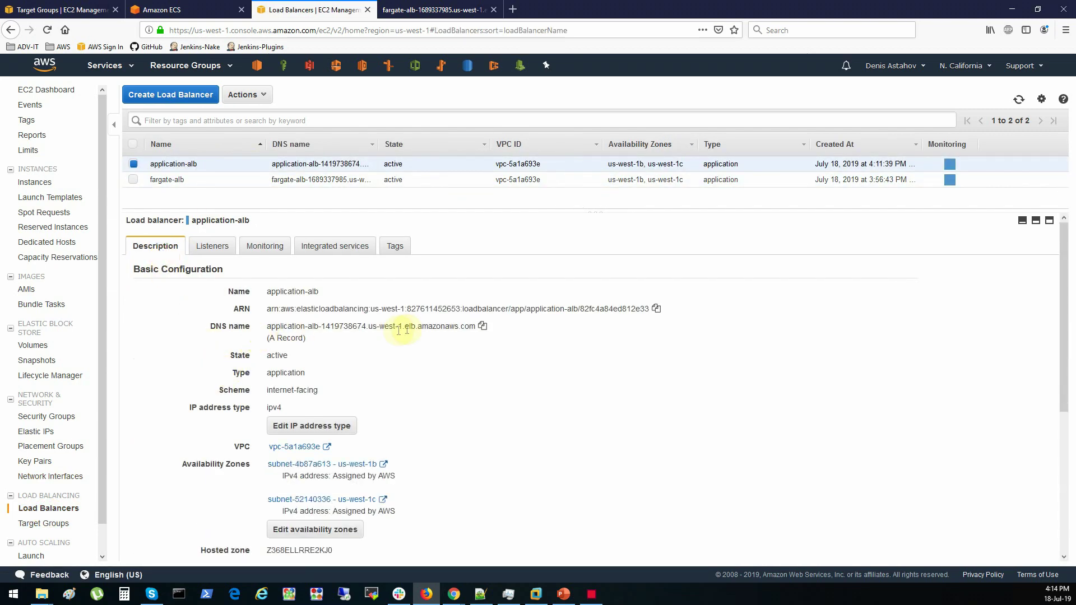
{"action": "left_click", "coordinate": [482, 326]}
{"action": "left_click", "coordinate": [512, 9]}
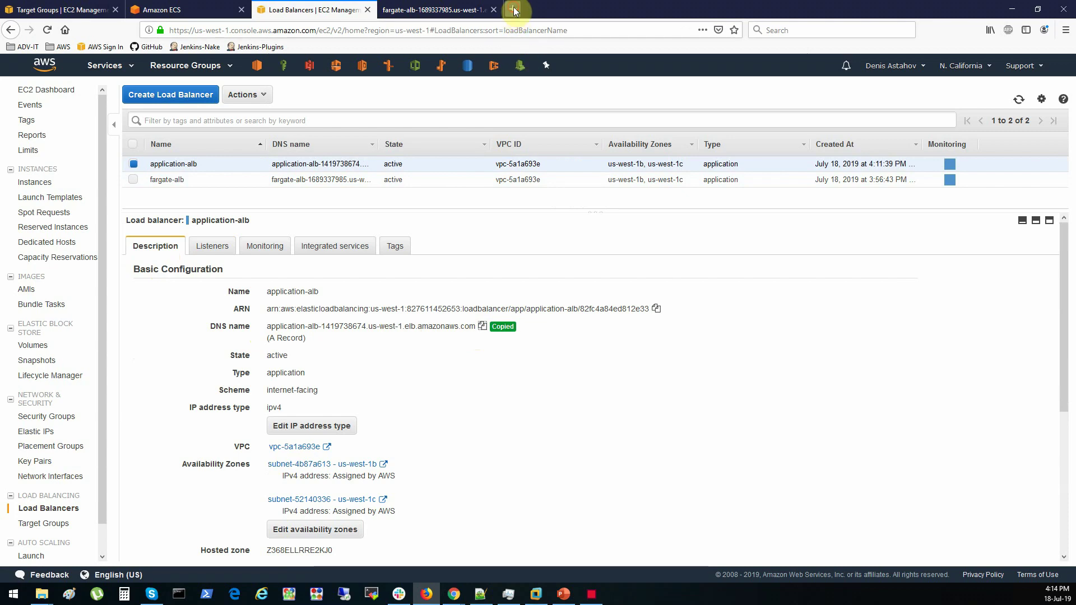
{"action": "key", "text": "ctrl+v"}
{"action": "key", "text": "Return"}
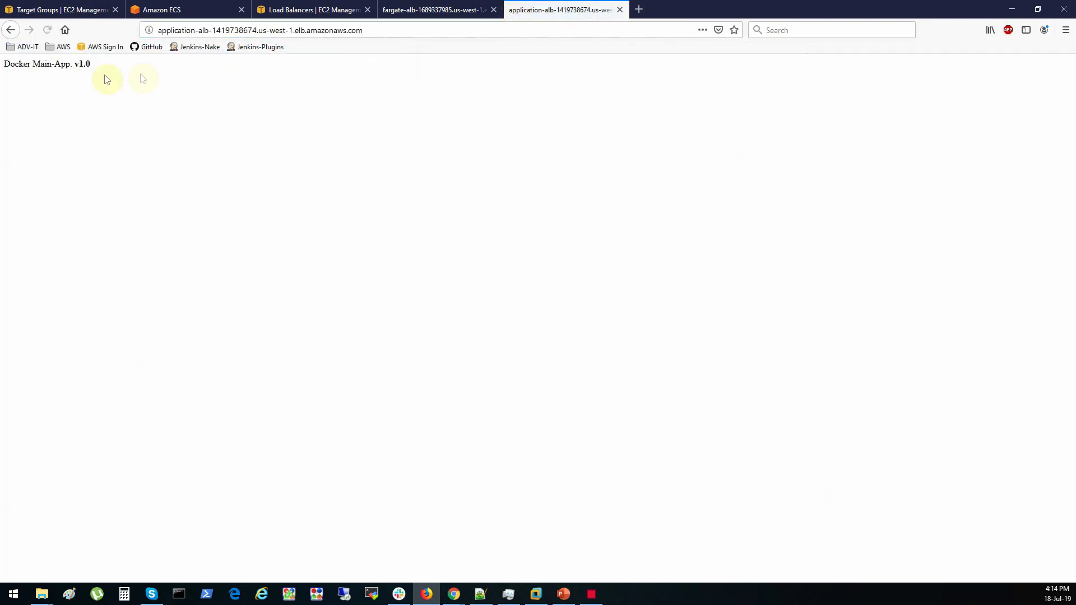
{"action": "left_click", "coordinate": [45, 31]}
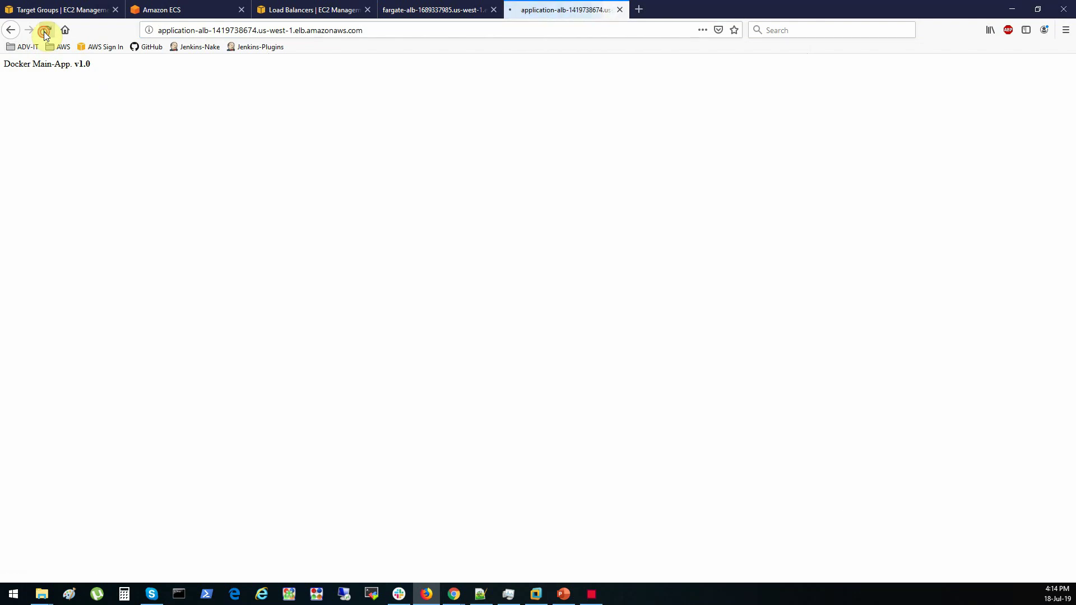
Return to Amazon ECS and review the active revisions of the app-main task definition.
{"action": "left_click", "coordinate": [191, 11]}
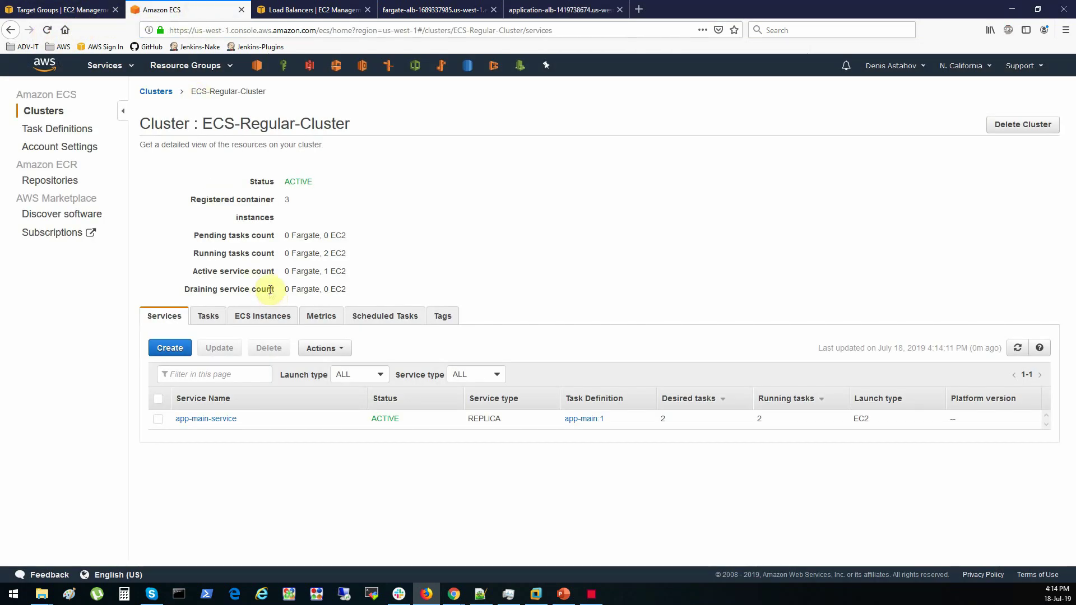
{"action": "left_click", "coordinate": [68, 130]}
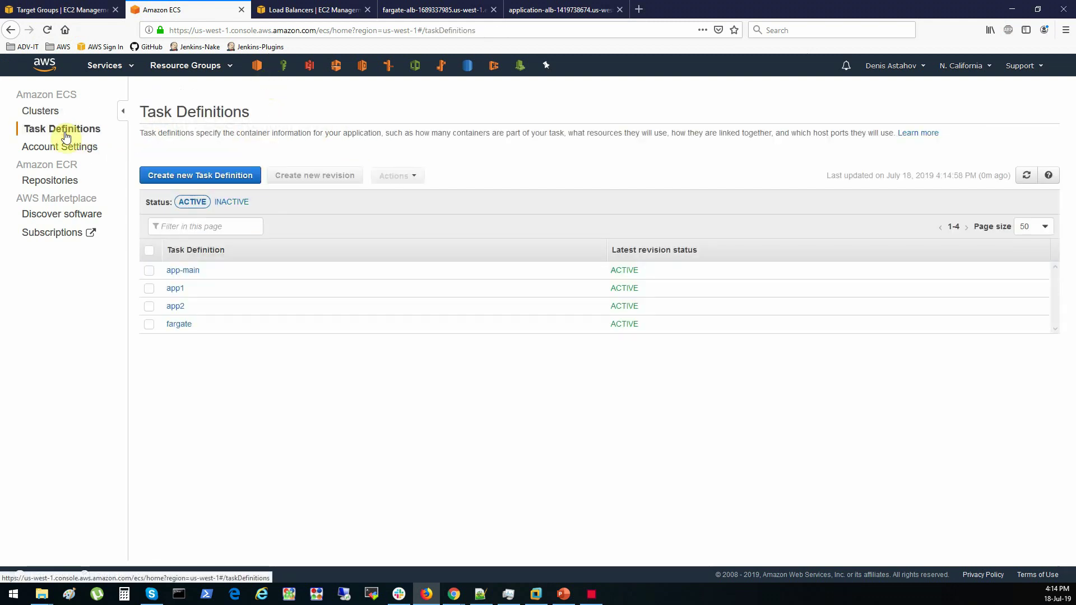
{"action": "left_click", "coordinate": [186, 271]}
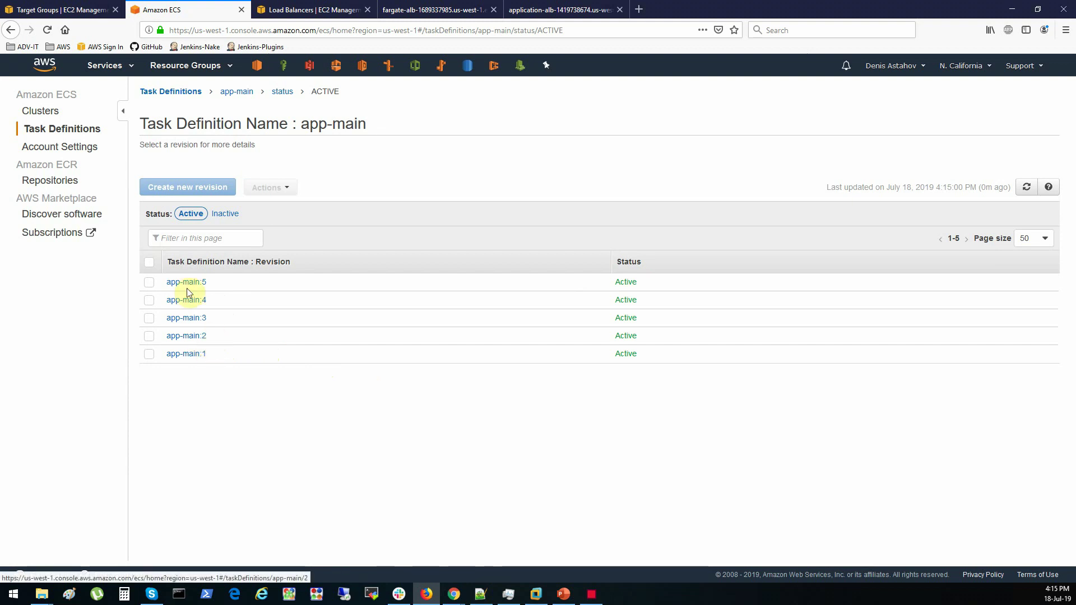
Start updating app-main-service in ECS-Regular-Cluster, setting its app-main task definition to revision 2 and forcing a new deployment.
{"action": "left_click", "coordinate": [44, 114]}
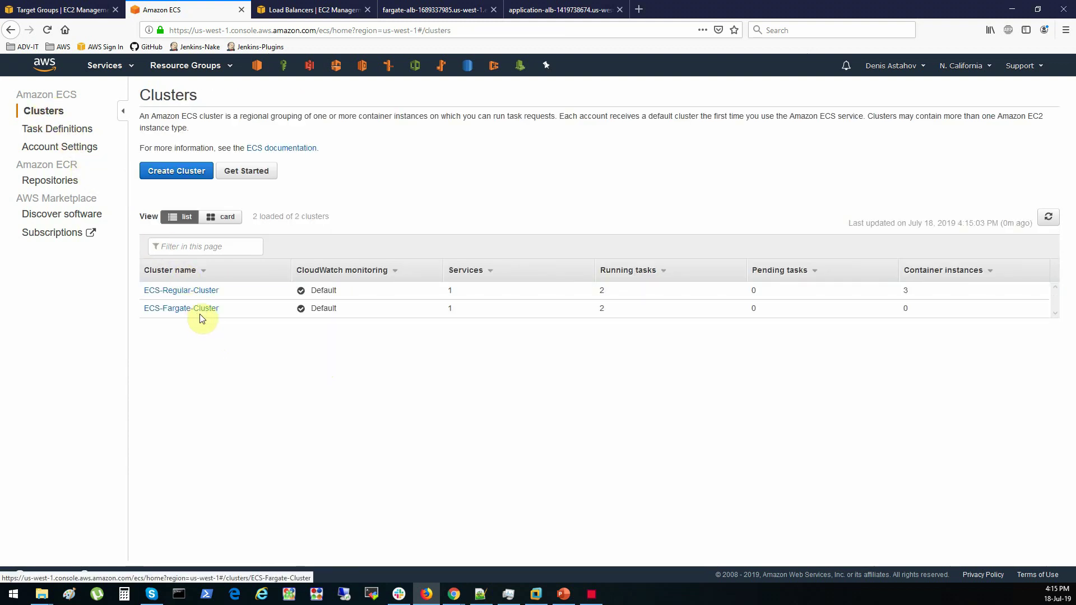
{"action": "left_click", "coordinate": [194, 292]}
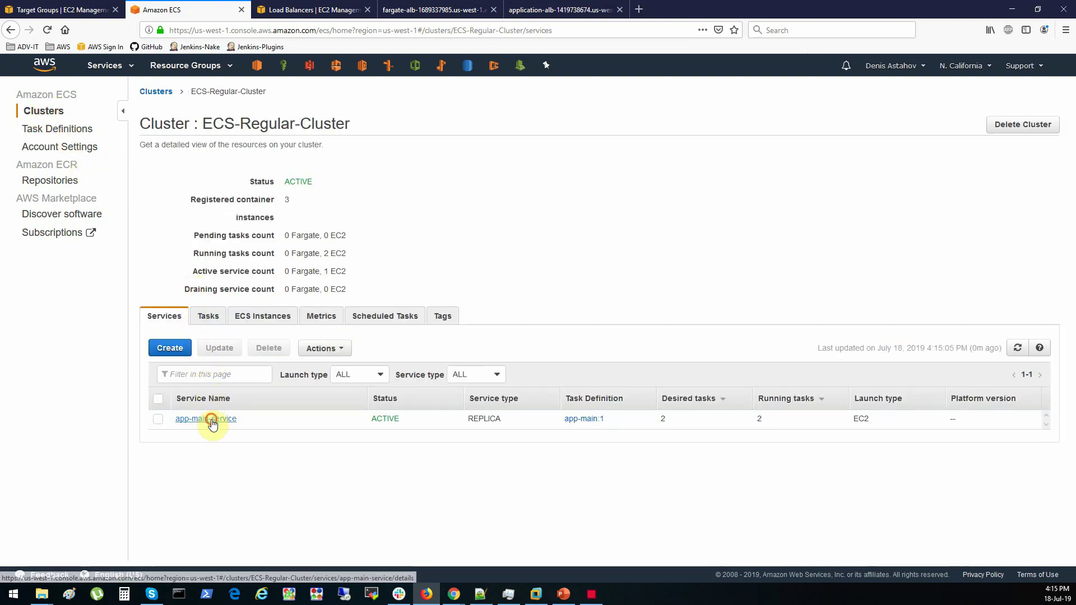
{"action": "left_click", "coordinate": [210, 419]}
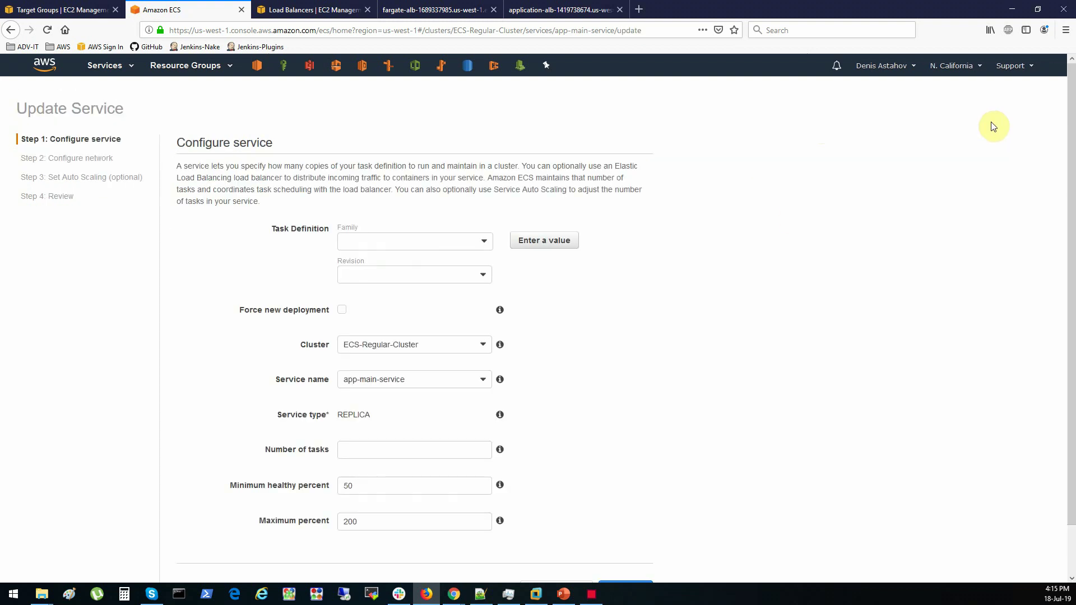
{"action": "left_click", "coordinate": [412, 277]}
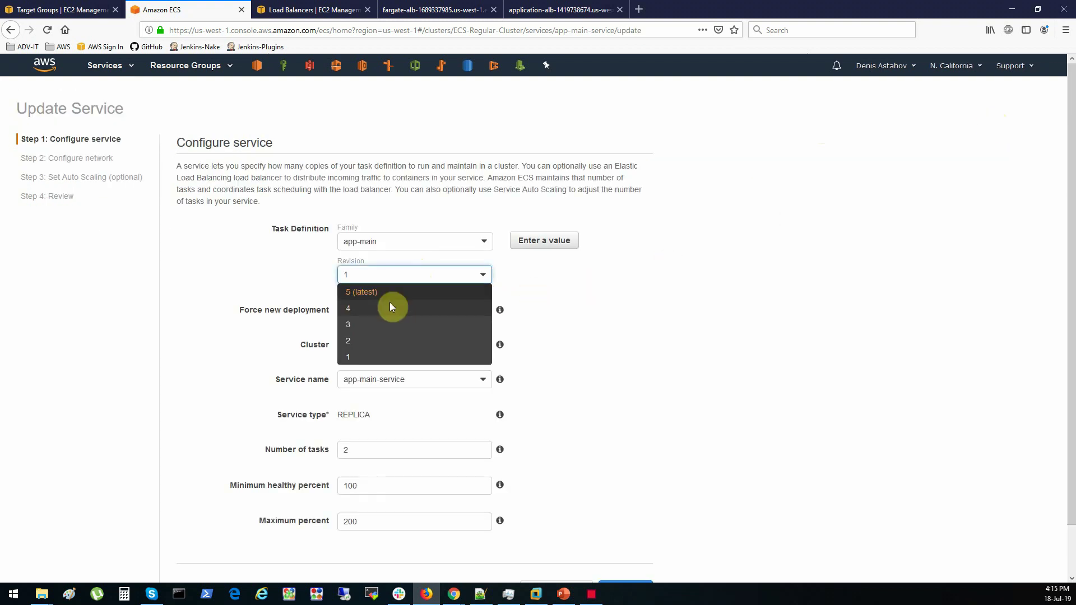
{"action": "left_click", "coordinate": [371, 348]}
{"action": "left_click", "coordinate": [342, 310]}
{"action": "scroll", "coordinate": [654, 359], "scroll_direction": "down", "scroll_amount": 2}
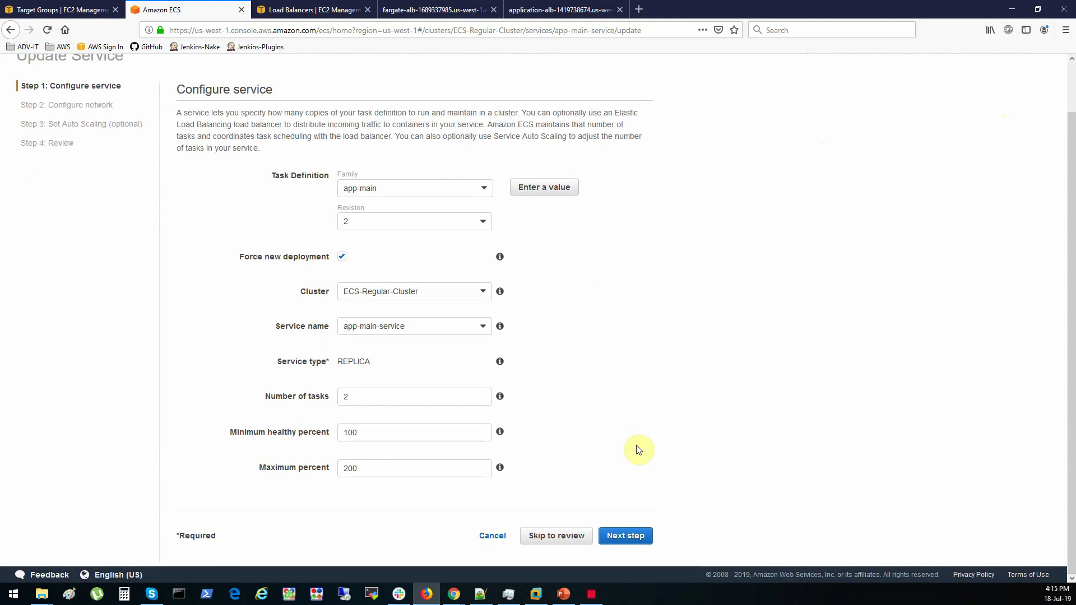
Keep the network and auto scaling settings as they are and submit the app-main-service update.
{"action": "left_click", "coordinate": [629, 536]}
{"action": "left_click", "coordinate": [629, 471]}
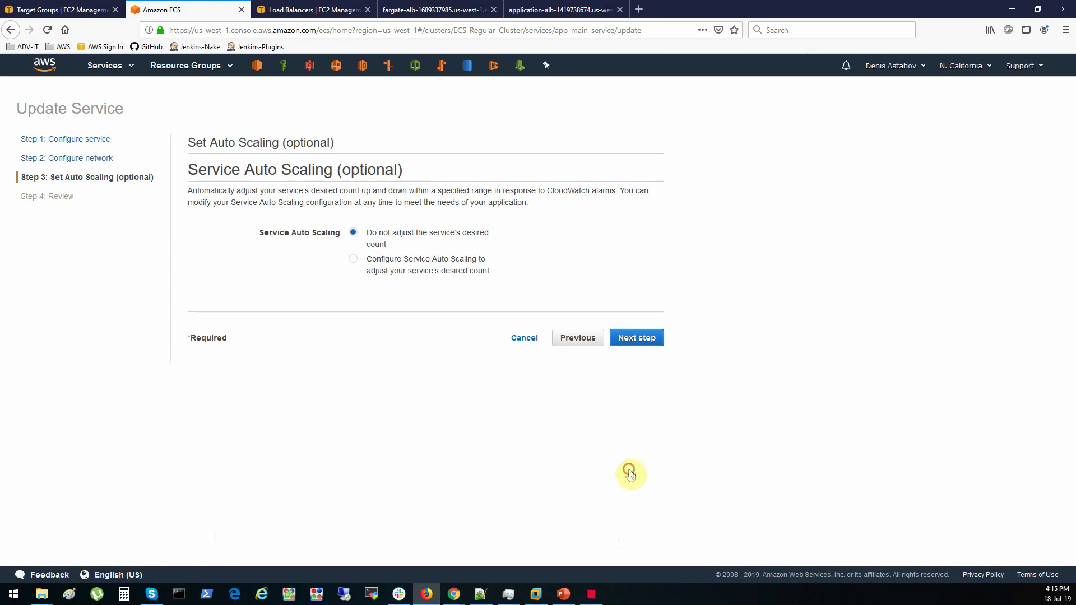
{"action": "left_click", "coordinate": [643, 348]}
{"action": "scroll", "coordinate": [637, 477], "scroll_direction": "down", "scroll_amount": 3}
{"action": "left_click", "coordinate": [624, 533]}
View the updated app-main-service and refresh its list of running tasks.
{"action": "left_click", "coordinate": [1026, 305]}
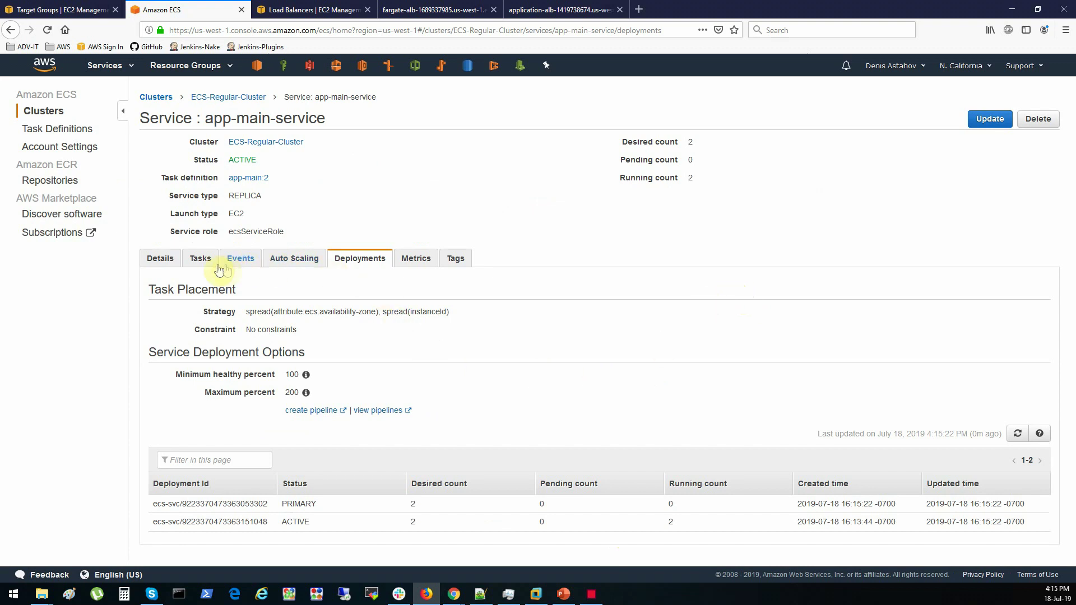
{"action": "left_click", "coordinate": [201, 259]}
{"action": "left_click", "coordinate": [1017, 290]}
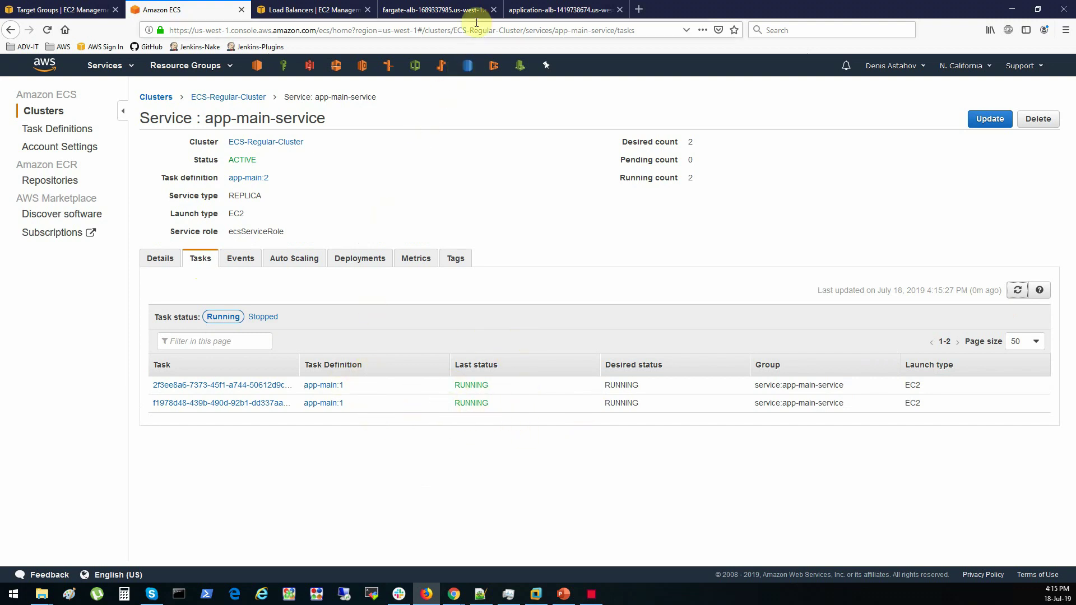
Close the fargate-alb page and reload the application-alb page to check which app version it serves.
{"action": "left_click", "coordinate": [493, 9]}
{"action": "left_click", "coordinate": [458, 10]}
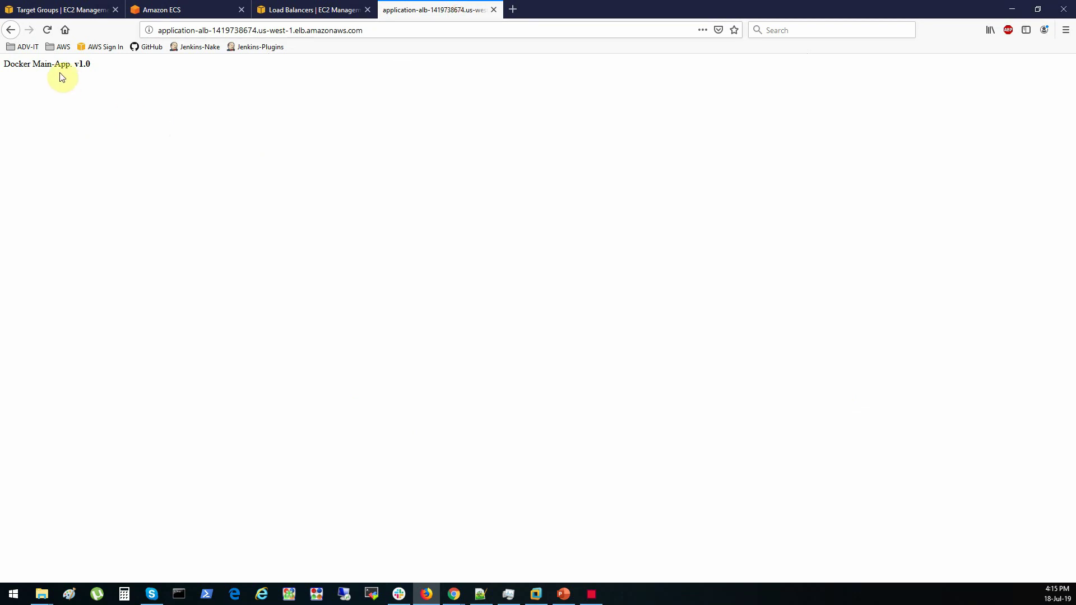
{"action": "left_click", "coordinate": [47, 30]}
{"action": "left_click_drag", "start_coordinate": [74, 64], "coordinate": [88, 66]}
{"action": "double_click", "coordinate": [83, 65]}
{"action": "left_click", "coordinate": [45, 31]}
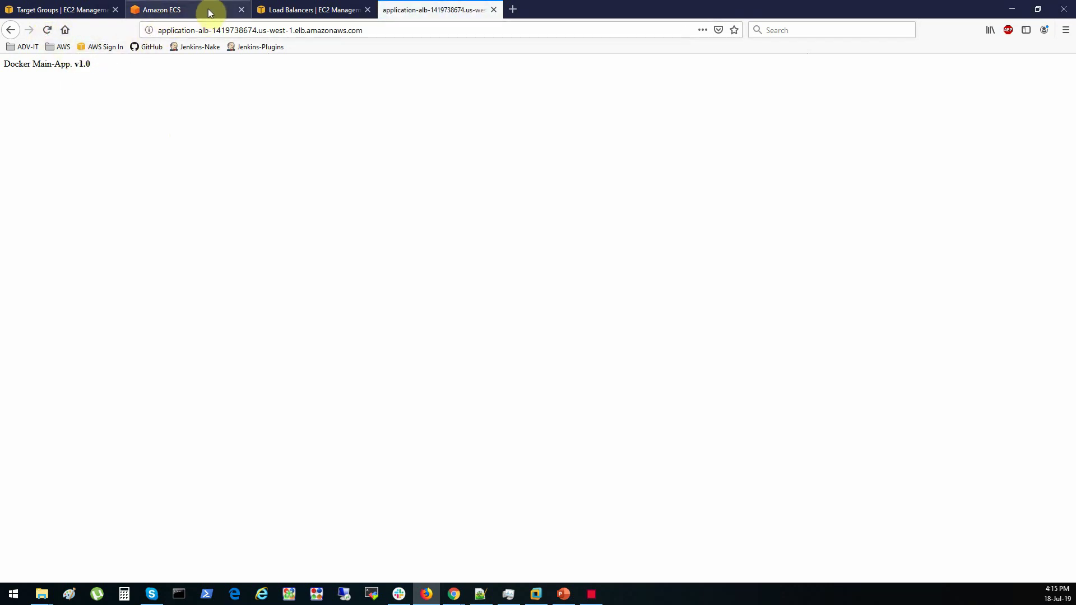
Refresh app-main-service's task list, then repeatedly refresh application-tg's registered targets to check their health status.
{"action": "left_click", "coordinate": [243, 9]}
{"action": "left_click", "coordinate": [1015, 291]}
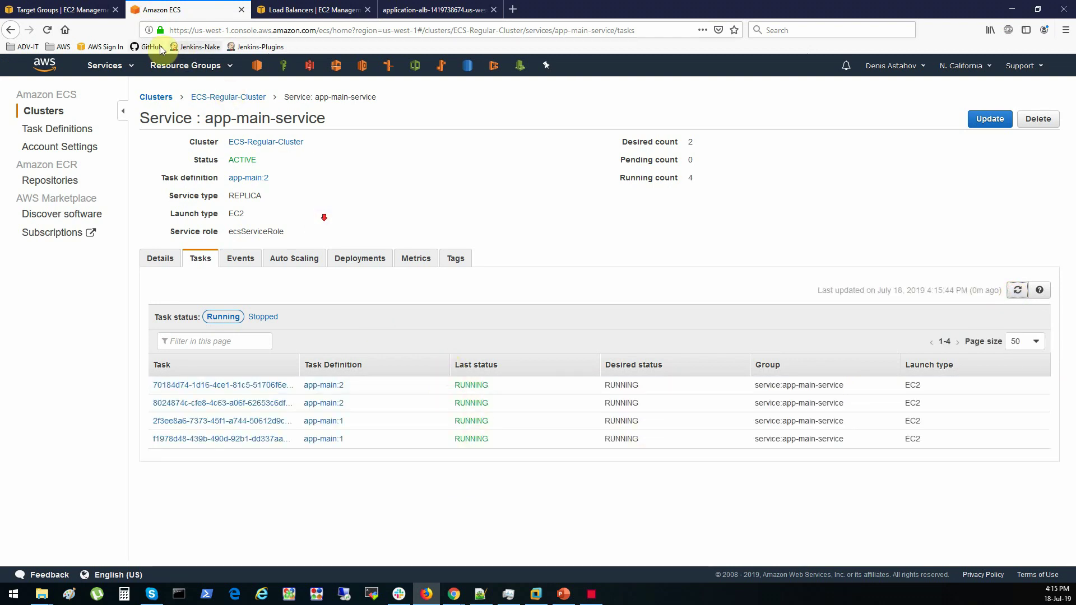
{"action": "left_click", "coordinate": [71, 10]}
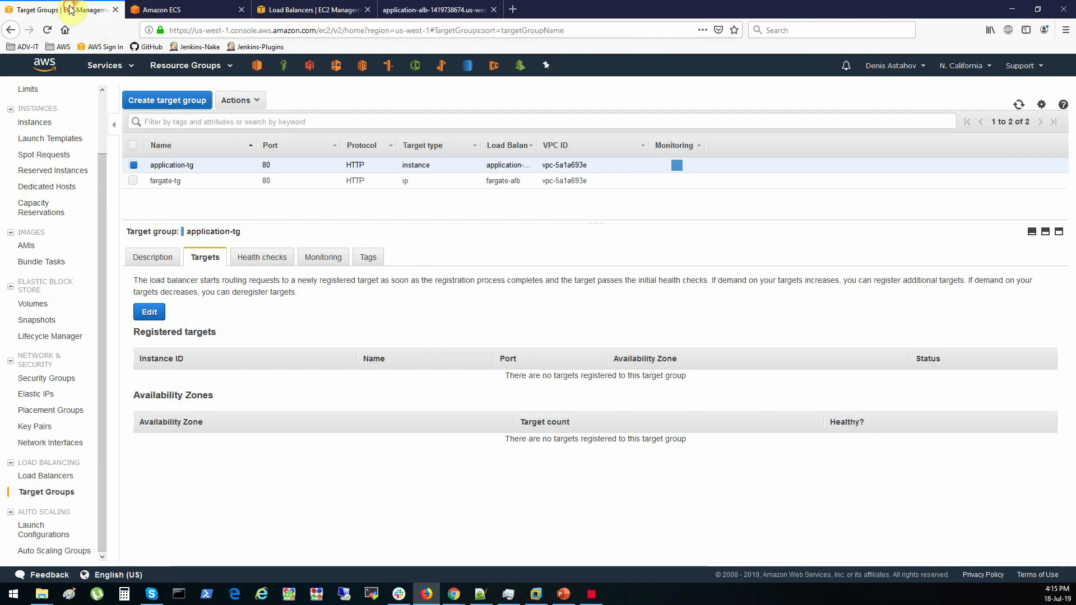
{"action": "left_click", "coordinate": [1019, 107]}
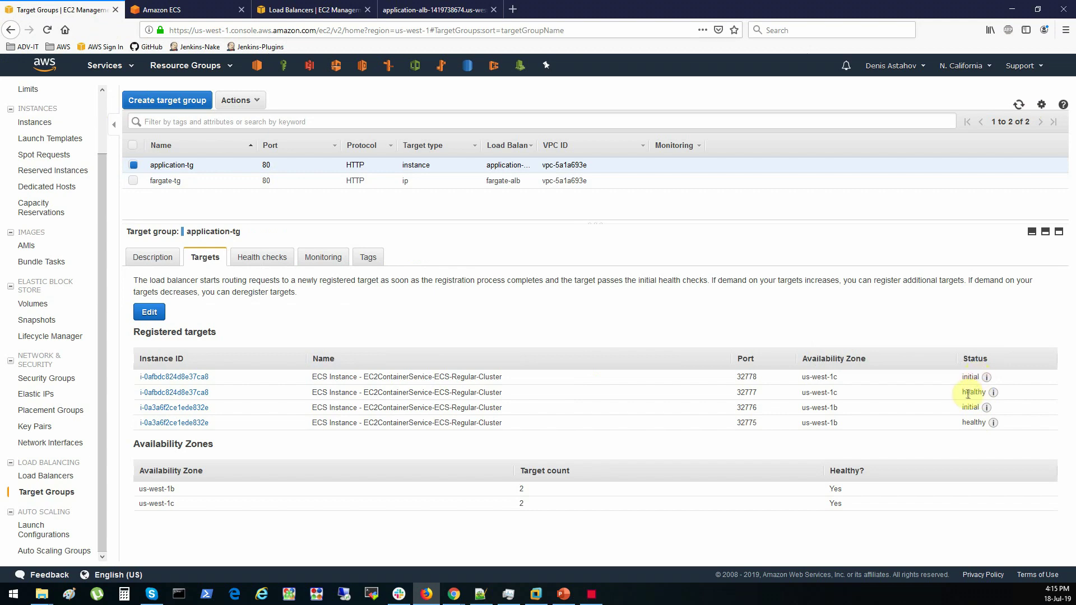
{"action": "left_click", "coordinate": [1020, 106]}
{"action": "left_click", "coordinate": [1020, 108]}
{"action": "left_click", "coordinate": [1020, 106]}
{"action": "left_click", "coordinate": [1020, 106]}
Reload the application-alb page repeatedly to compare the served app versions, and return to app-main-service's task list.
{"action": "left_click", "coordinate": [437, 10]}
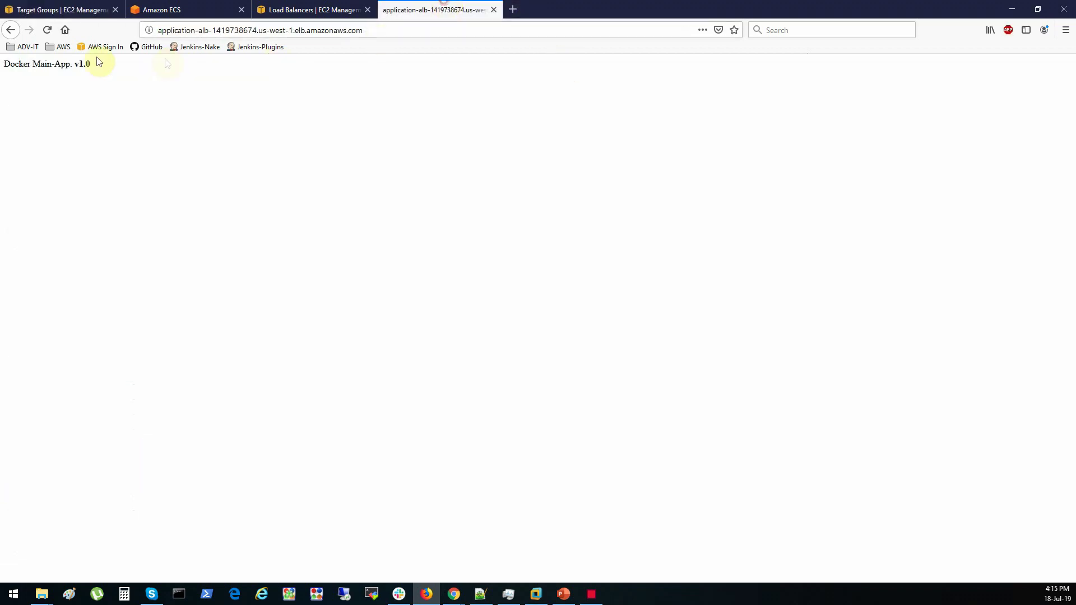
{"action": "left_click", "coordinate": [47, 30]}
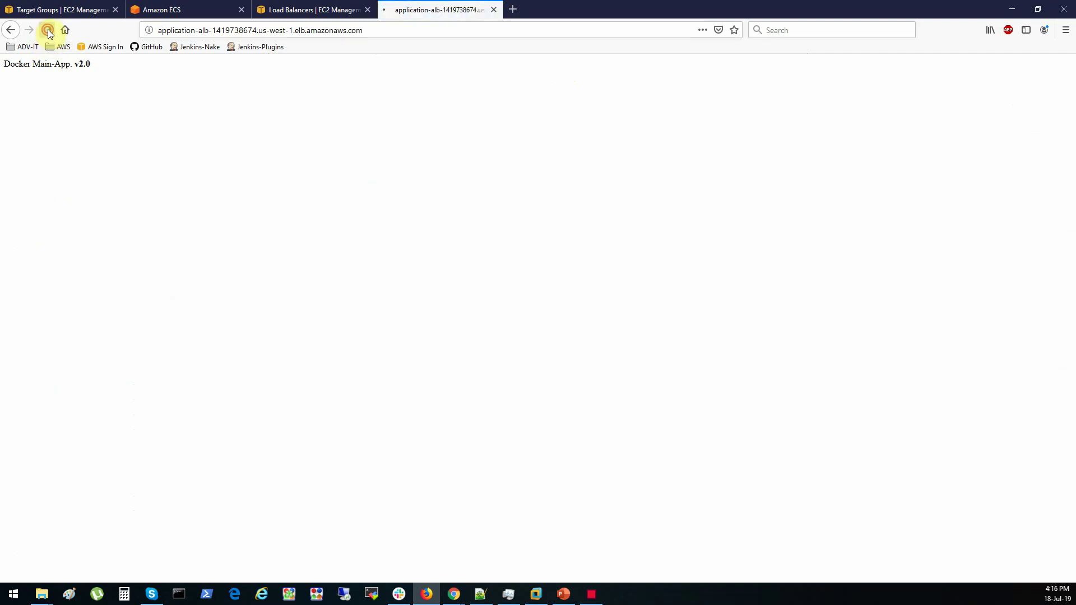
{"action": "left_click", "coordinate": [47, 30]}
{"action": "left_click", "coordinate": [47, 30]}
{"action": "left_click", "coordinate": [47, 29]}
{"action": "left_click", "coordinate": [47, 29]}
{"action": "left_click", "coordinate": [48, 30]}
{"action": "left_click", "coordinate": [47, 30]}
{"action": "left_click", "coordinate": [48, 30]}
{"action": "left_click", "coordinate": [47, 30]}
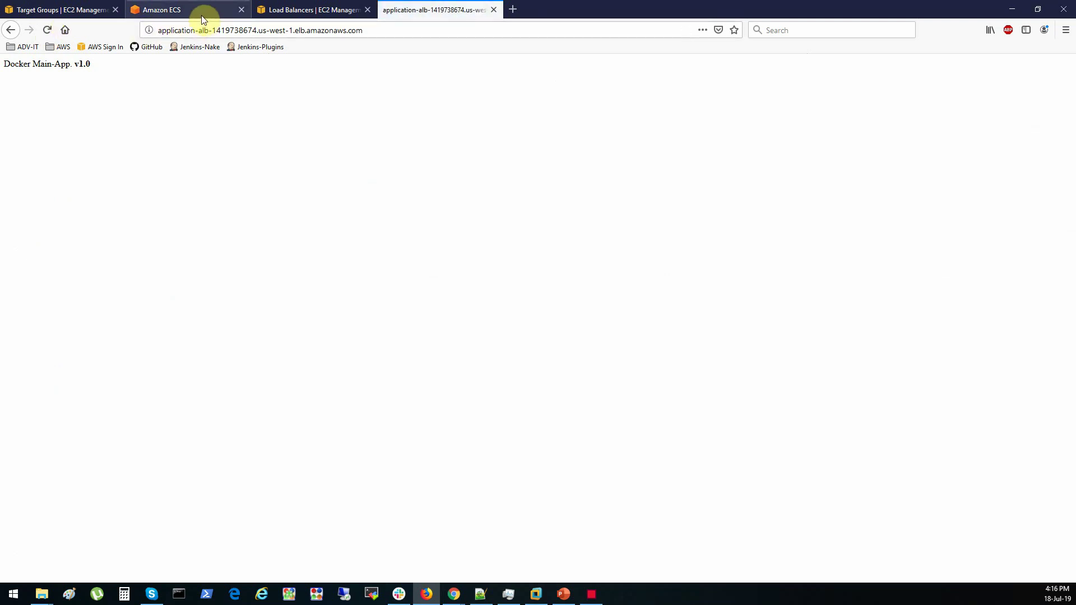
{"action": "left_click", "coordinate": [201, 15]}
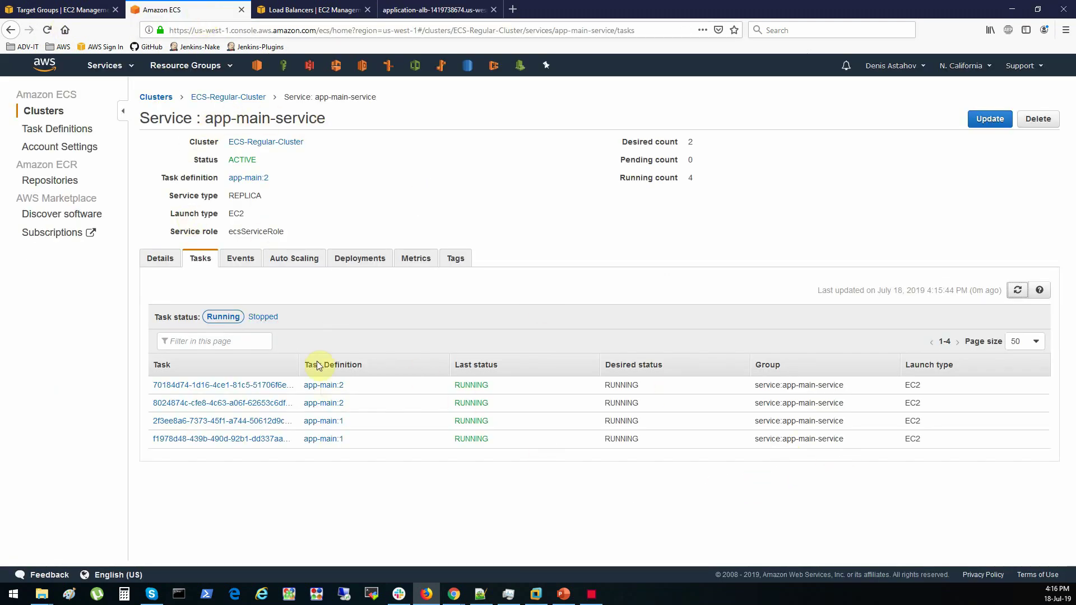
Refresh application-tg's registered targets, and open ECS-Regular-Cluster's overview to refresh its list of services.
{"action": "left_click", "coordinate": [61, 9]}
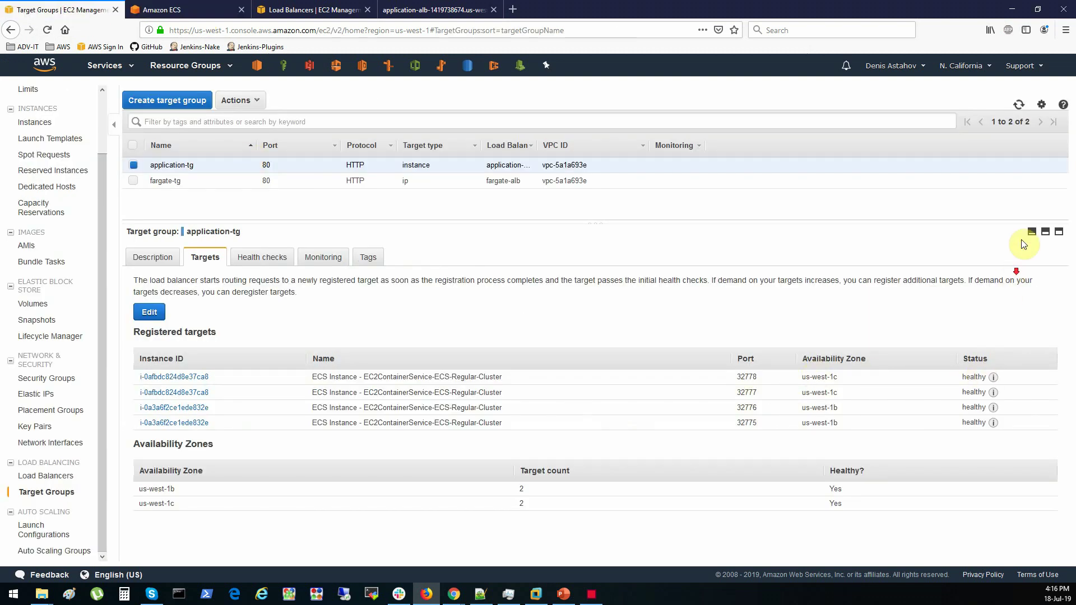
{"action": "left_click", "coordinate": [1019, 105]}
{"action": "left_click", "coordinate": [194, 9]}
{"action": "left_click", "coordinate": [208, 98]}
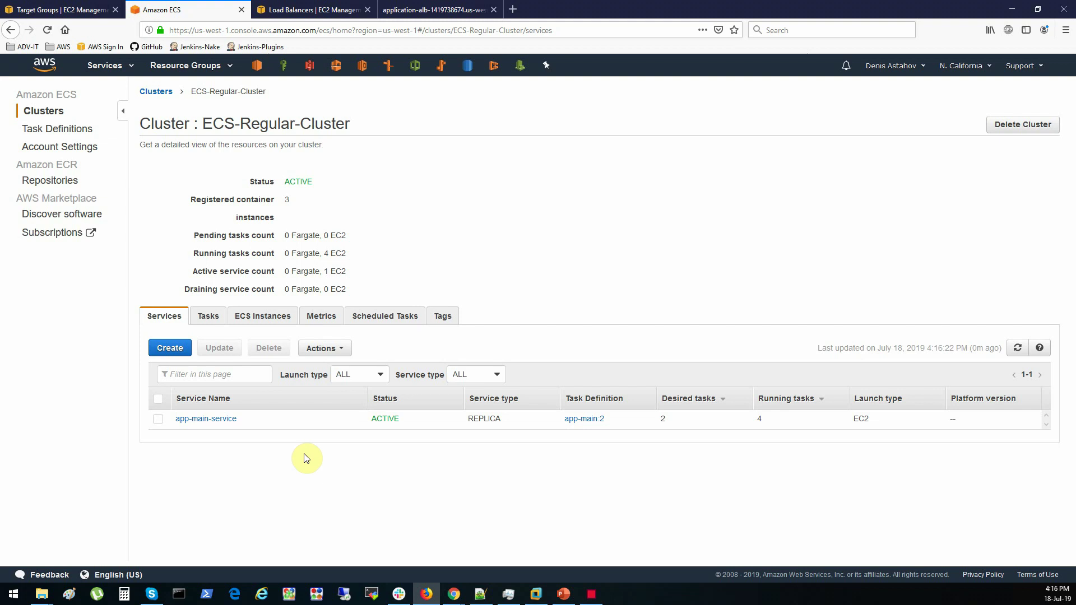
{"action": "left_click", "coordinate": [1018, 348]}
{"action": "left_click", "coordinate": [389, 235]}
Start creating a service on ECS-Regular-Cluster with launch type EC2 and task definition app1, revision 2 (latest).
{"action": "left_click", "coordinate": [171, 349]}
{"action": "left_click", "coordinate": [407, 228]}
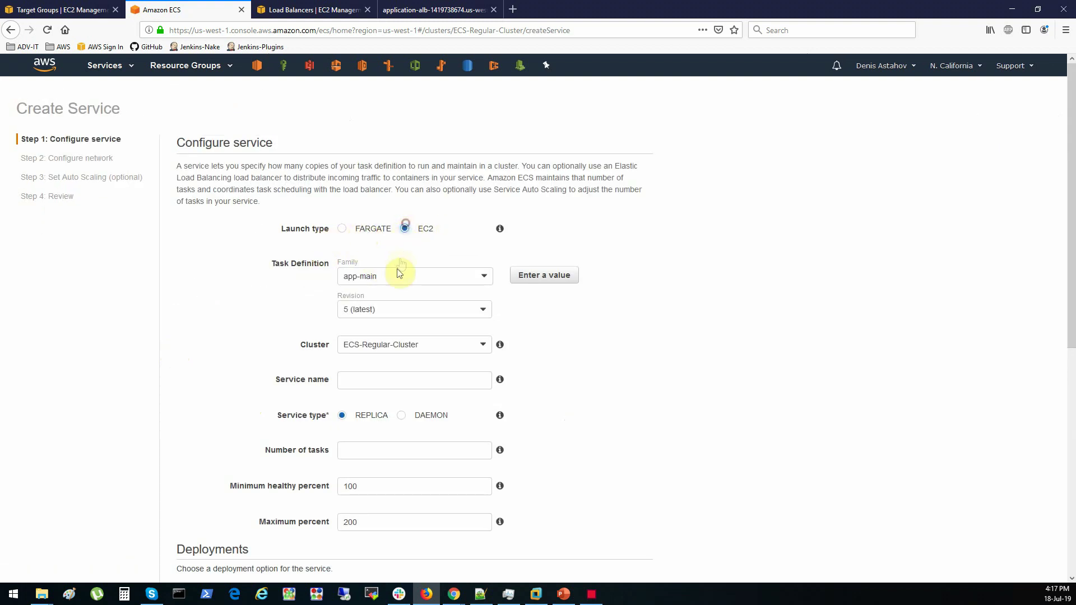
{"action": "left_click", "coordinate": [399, 277]}
{"action": "left_click", "coordinate": [389, 309]}
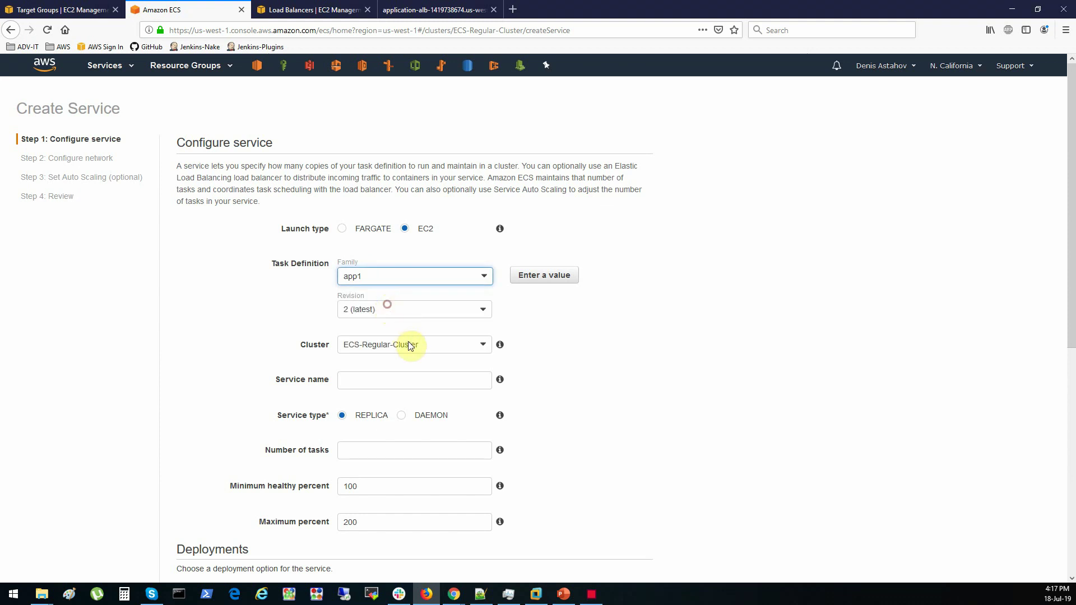
{"action": "left_click", "coordinate": [398, 314]}
{"action": "left_click", "coordinate": [386, 329]}
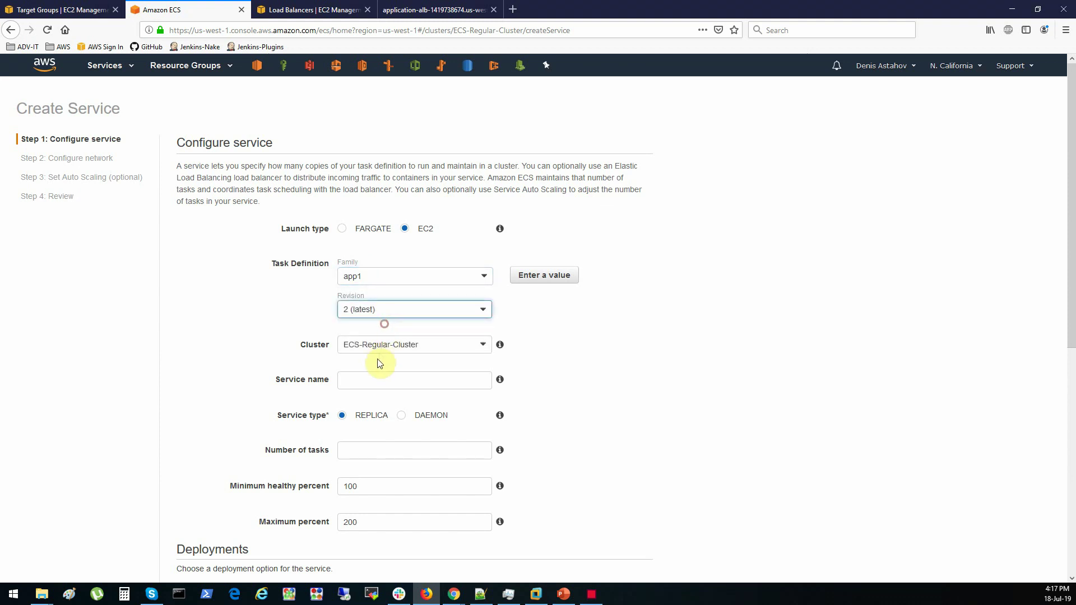
Name the service app1-service, set its number of tasks to 2, and continue to the network configuration.
{"action": "left_click", "coordinate": [381, 382]}
{"action": "type", "text": "app1-service"}
{"action": "left_click", "coordinate": [364, 453]}
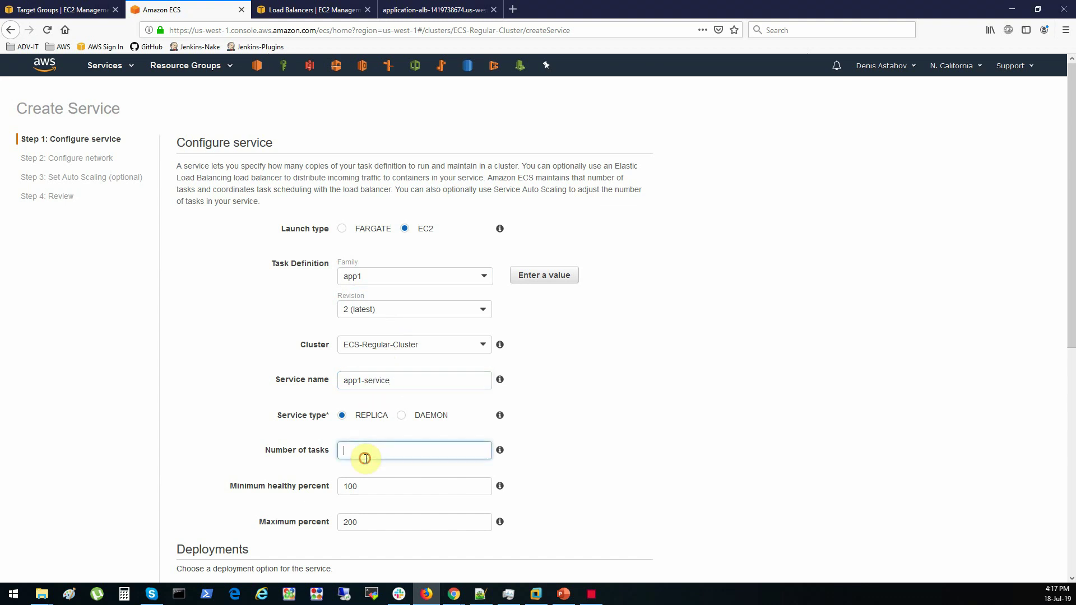
{"action": "type", "text": "1"}
{"action": "scroll", "coordinate": [578, 443], "scroll_direction": "down", "scroll_amount": 2}
{"action": "double_click", "coordinate": [344, 164]}
{"action": "type", "text": "2"}
{"action": "scroll", "coordinate": [748, 413], "scroll_direction": "down", "scroll_amount": 3}
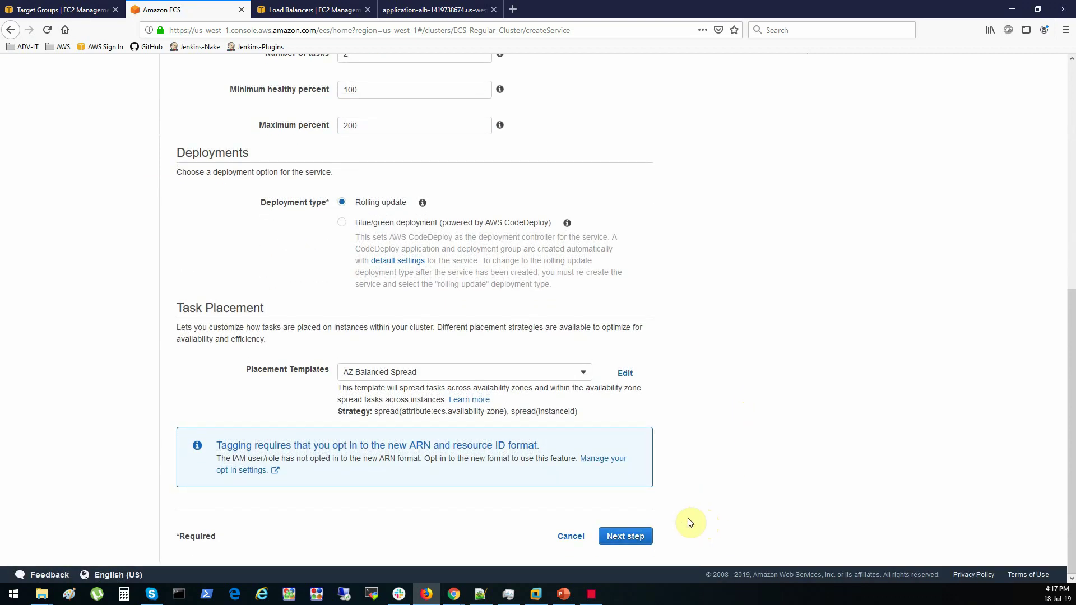
{"action": "left_click", "coordinate": [640, 535]}
{"action": "scroll", "coordinate": [511, 288], "scroll_direction": "up", "scroll_amount": 6}
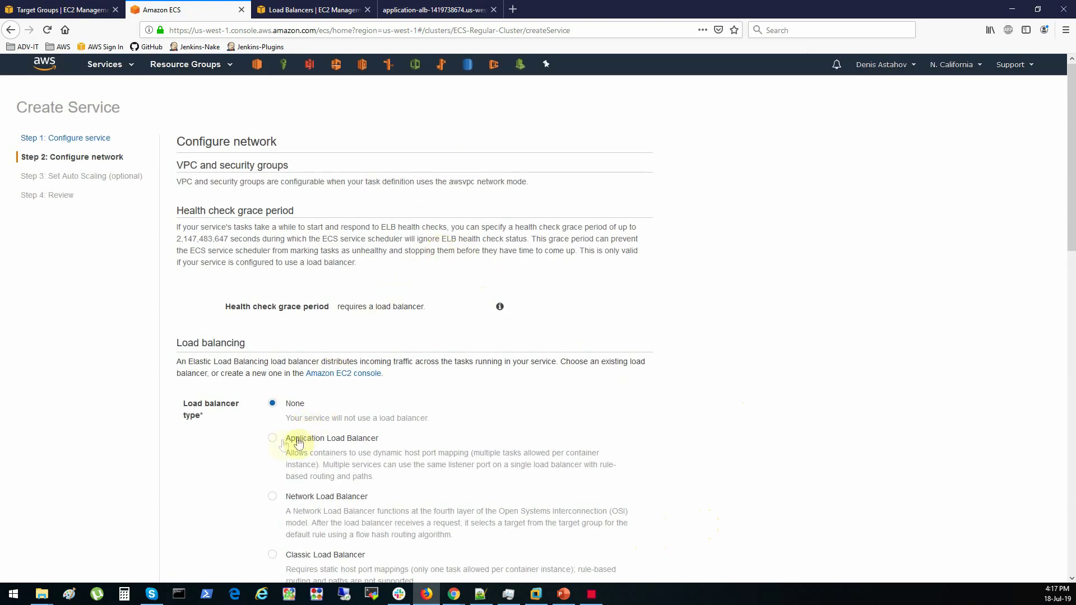
Choose the Application Load Balancer application-alb, disable service discovery integration, and add the app1:0:80 container to the load balancer.
{"action": "left_click", "coordinate": [273, 439]}
{"action": "scroll", "coordinate": [275, 442], "scroll_direction": "down", "scroll_amount": 5}
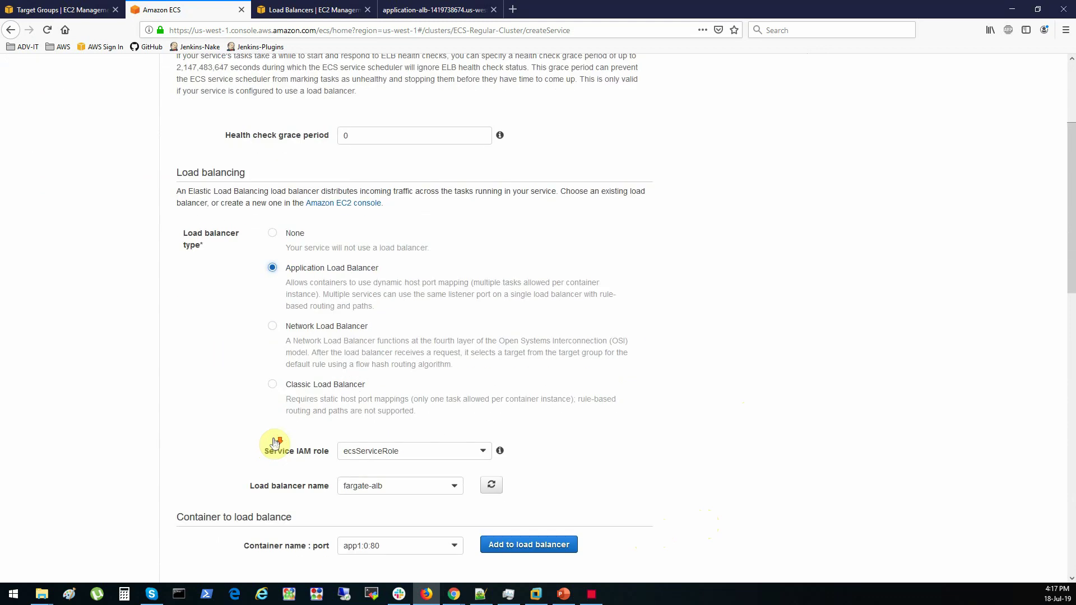
{"action": "left_click", "coordinate": [396, 370]}
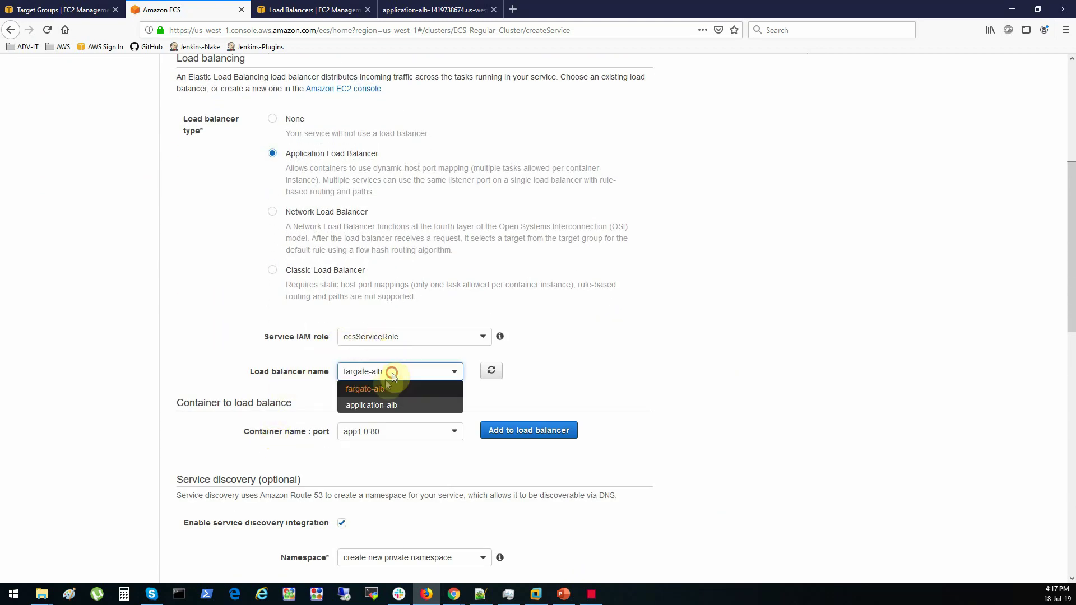
{"action": "left_click", "coordinate": [374, 404]}
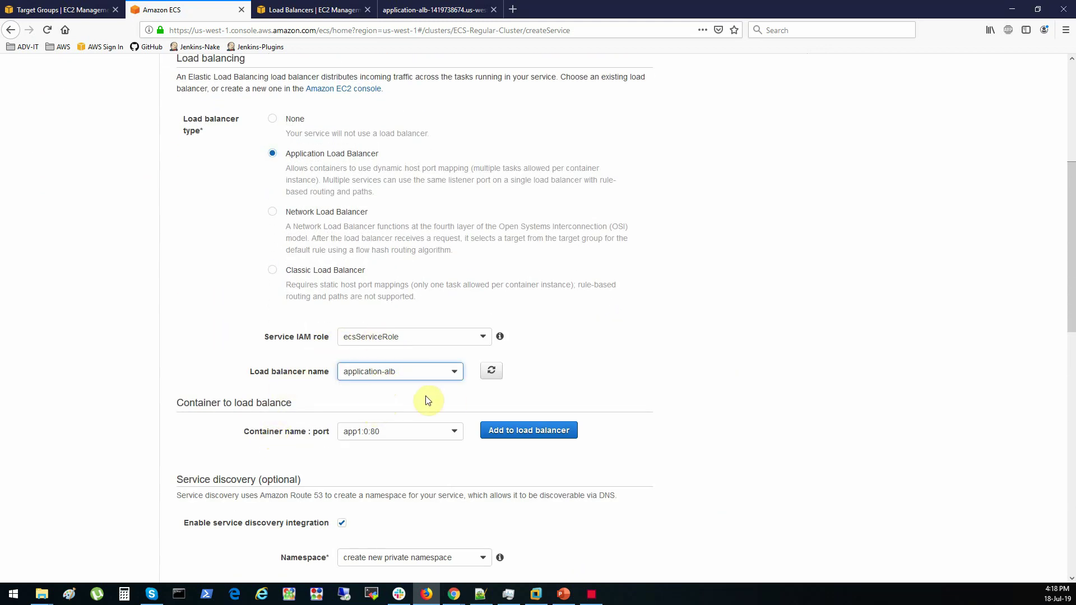
{"action": "scroll", "coordinate": [406, 437], "scroll_direction": "down", "scroll_amount": 3}
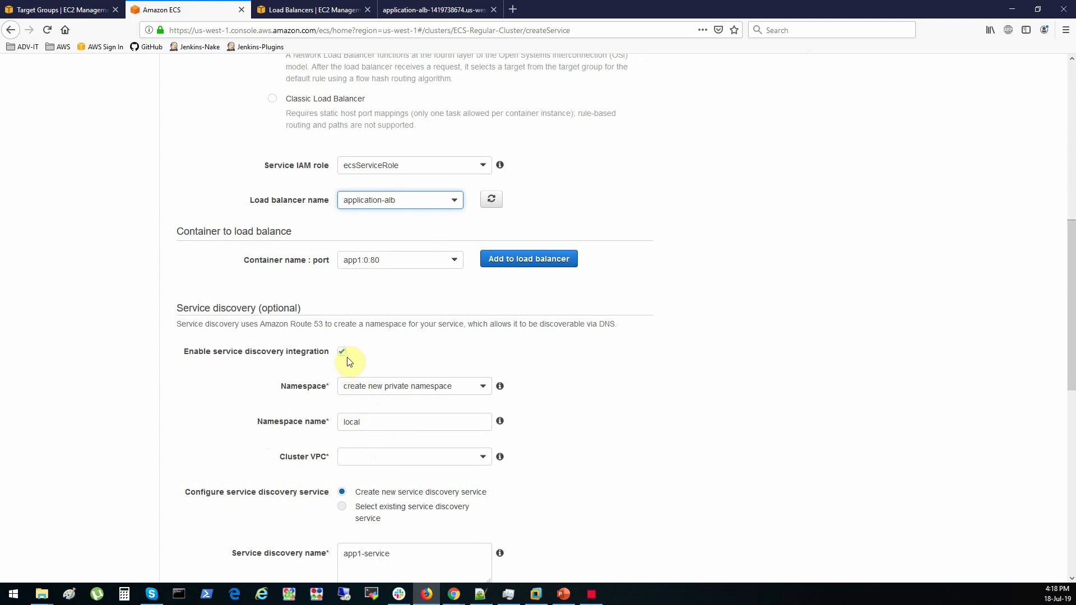
{"action": "left_click", "coordinate": [342, 351]}
{"action": "left_click", "coordinate": [499, 386]}
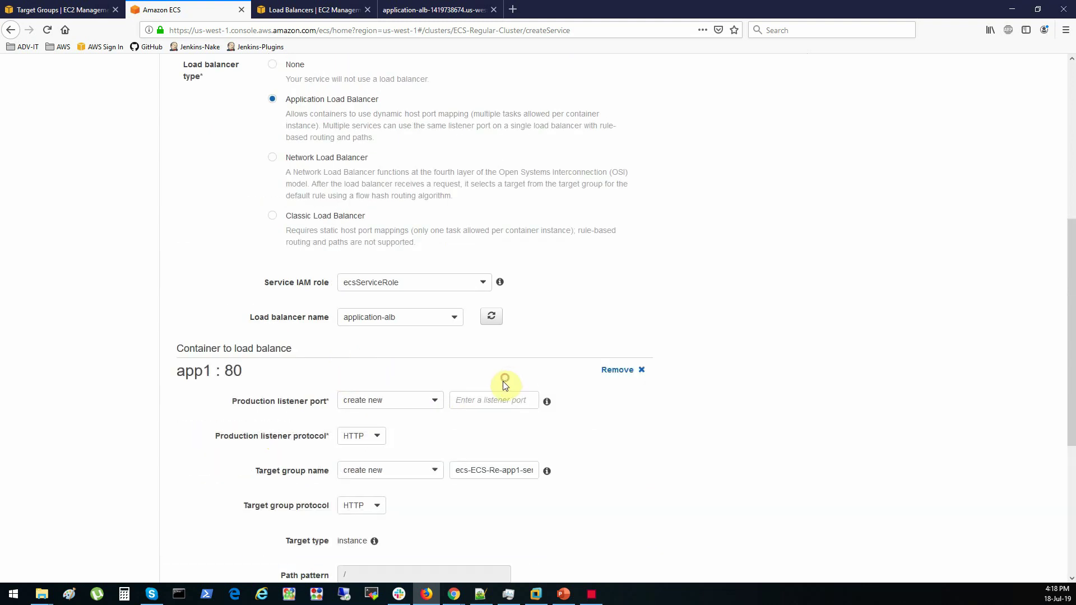
Keep the target group for the app1 container set to create new and name it app1-tg.
{"action": "scroll", "coordinate": [482, 409], "scroll_direction": "down", "scroll_amount": 3}
{"action": "left_click", "coordinate": [393, 297]}
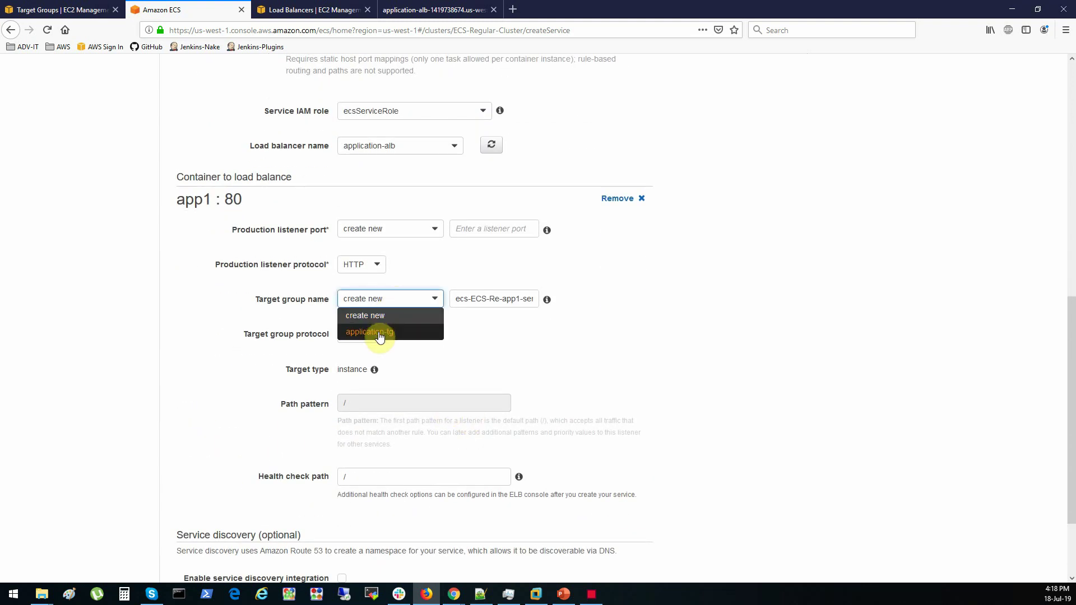
{"action": "left_click", "coordinate": [393, 299]}
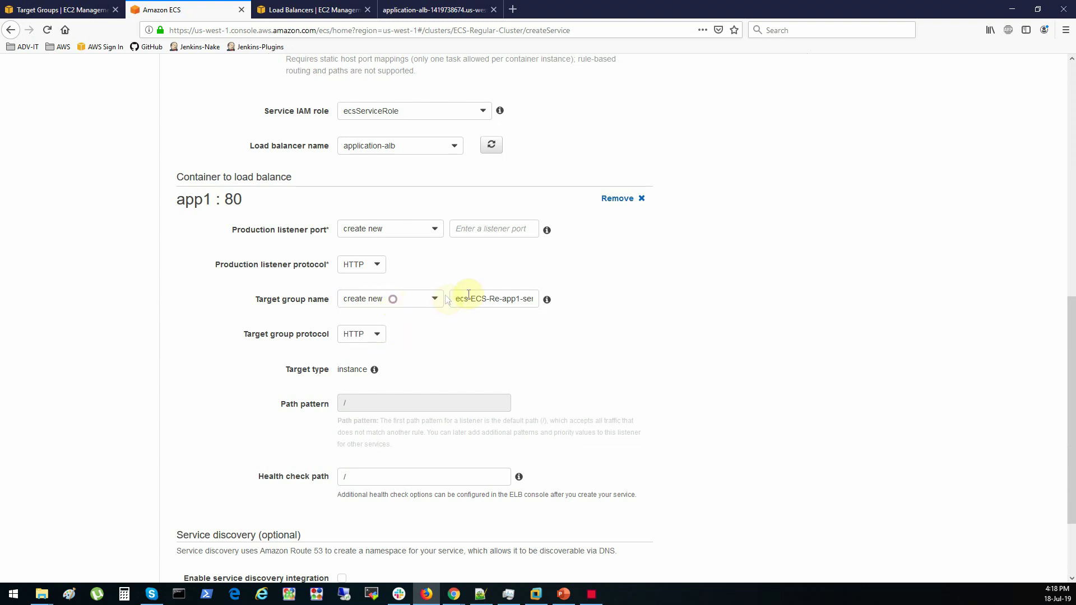
{"action": "left_click_drag", "start_coordinate": [457, 298], "coordinate": [563, 291]}
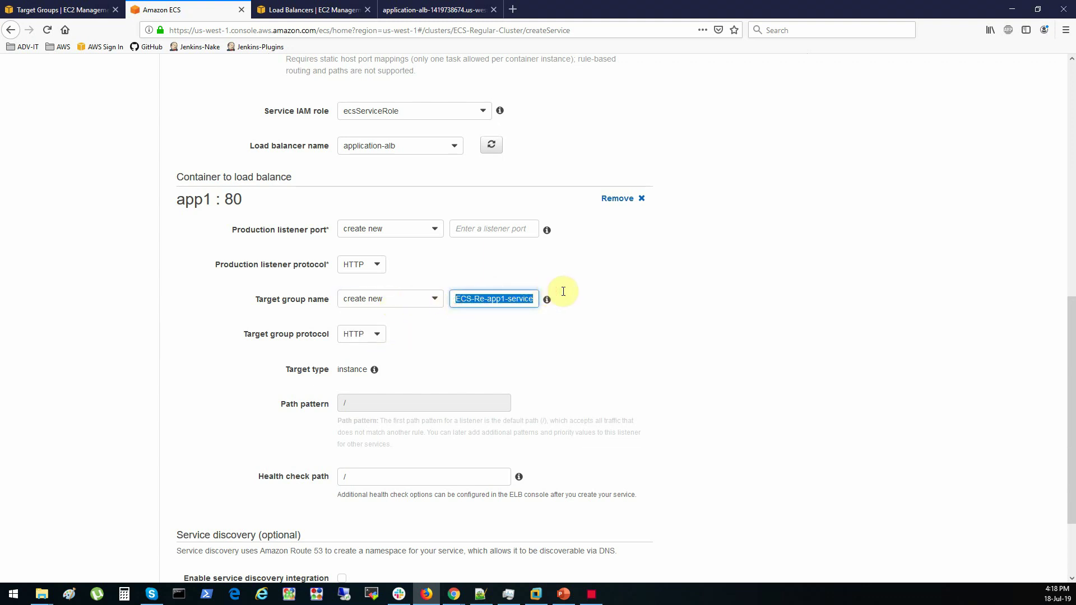
{"action": "type", "text": "zpp1-tg"}
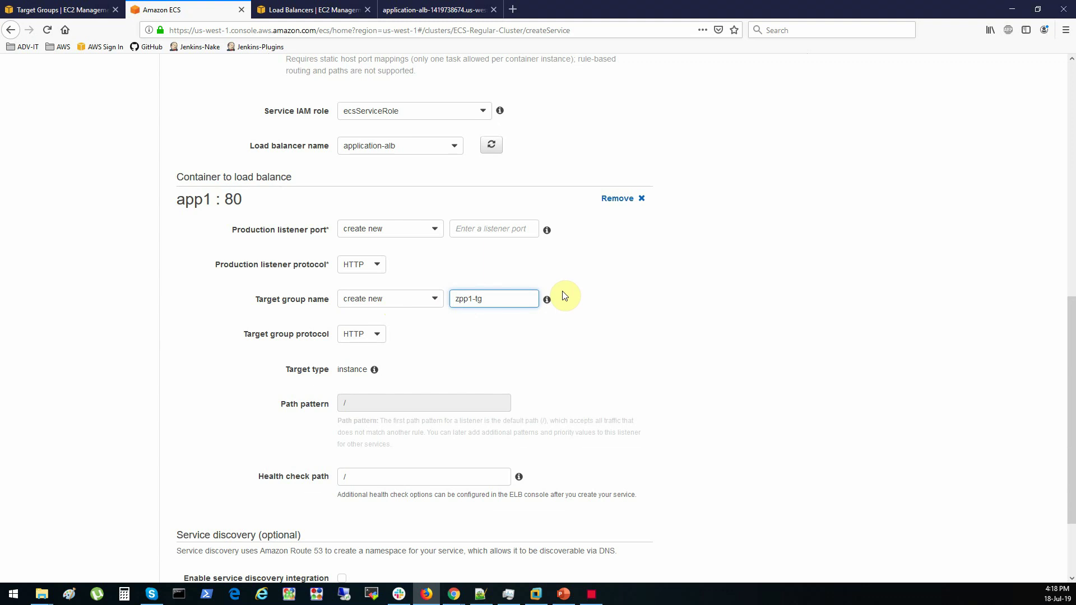
{"action": "key", "text": "Home"}
{"action": "key", "text": "Delete"}
{"action": "type", "text": "a"}
{"action": "left_click", "coordinate": [555, 340]}
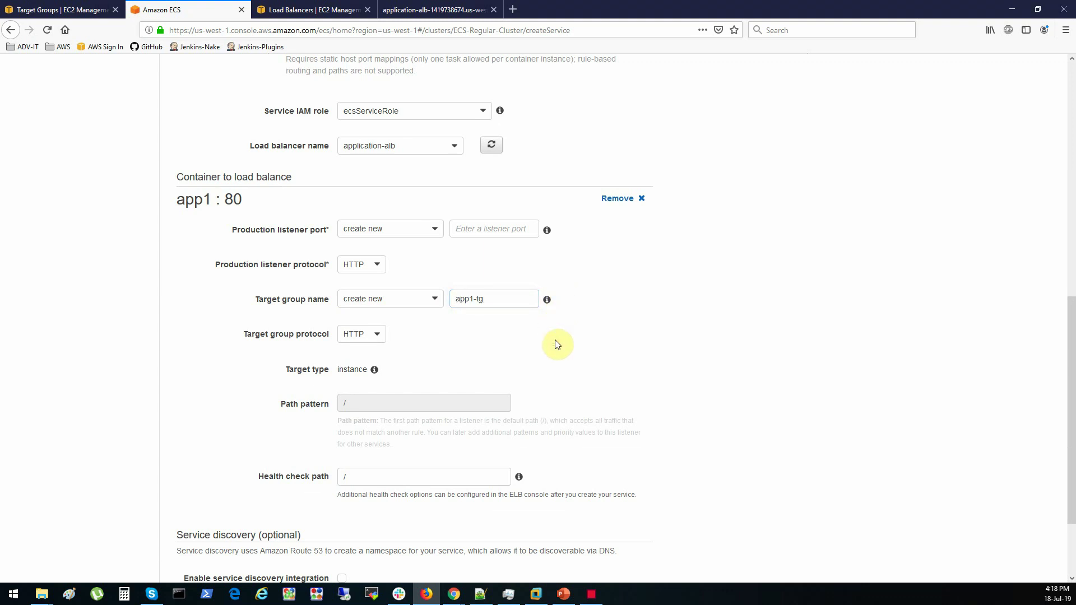
Look over the app1 container's load balancing settings, and abandon the service creation for the EC2 dashboard.
{"action": "left_click", "coordinate": [373, 477]}
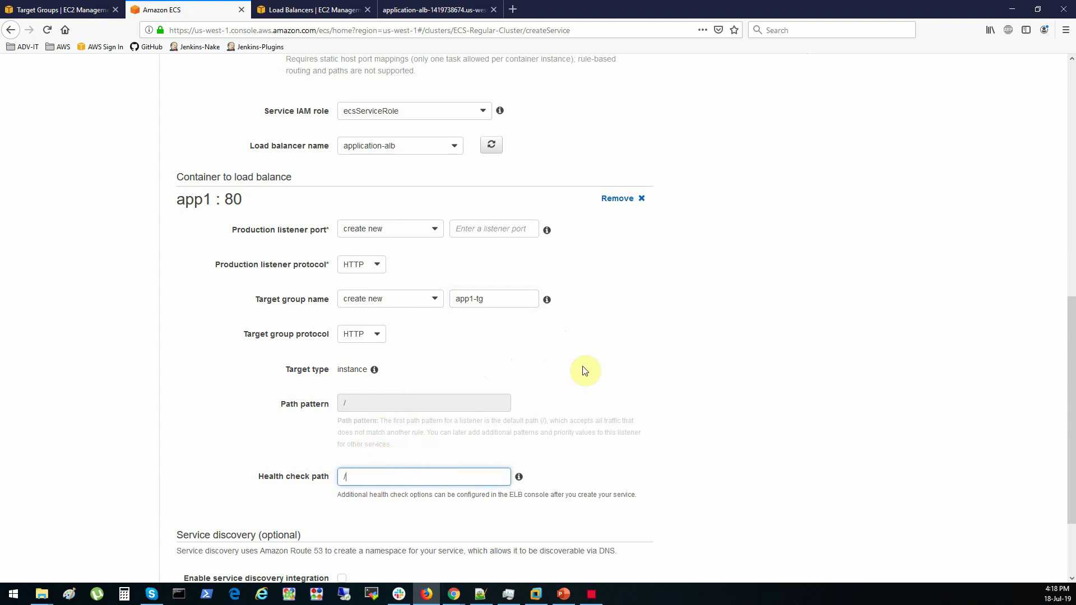
{"action": "scroll", "coordinate": [585, 371], "scroll_direction": "down", "scroll_amount": 3}
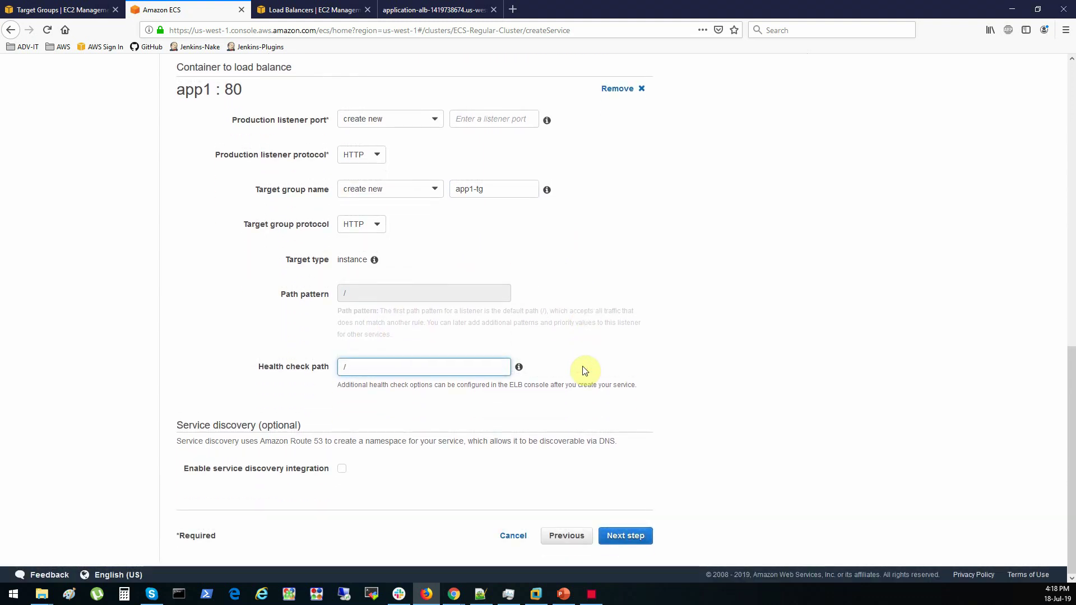
{"action": "scroll", "coordinate": [585, 370], "scroll_direction": "up", "scroll_amount": 5}
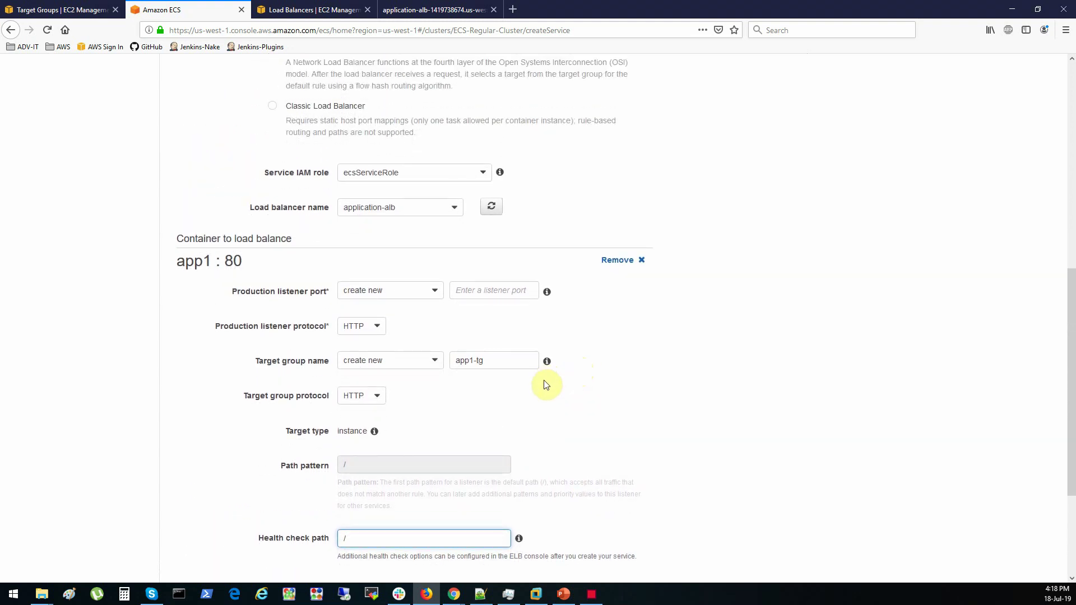
{"action": "scroll", "coordinate": [524, 401], "scroll_direction": "up", "scroll_amount": 12}
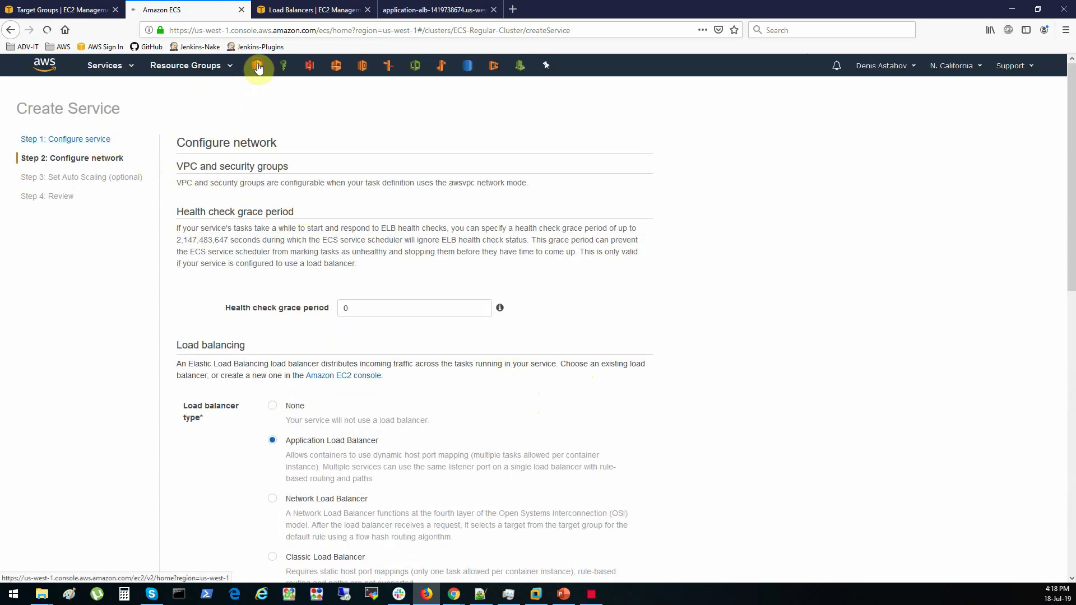
{"action": "left_click", "coordinate": [257, 65]}
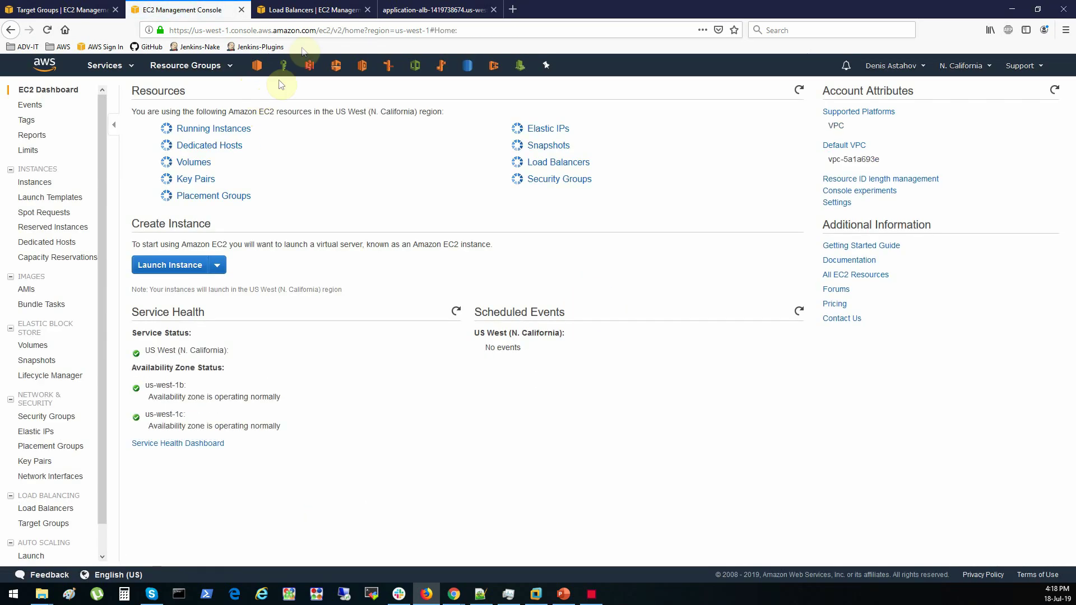
Return to the load balancers page and highlight the DNS name in application-alb's description.
{"action": "left_click", "coordinate": [308, 10]}
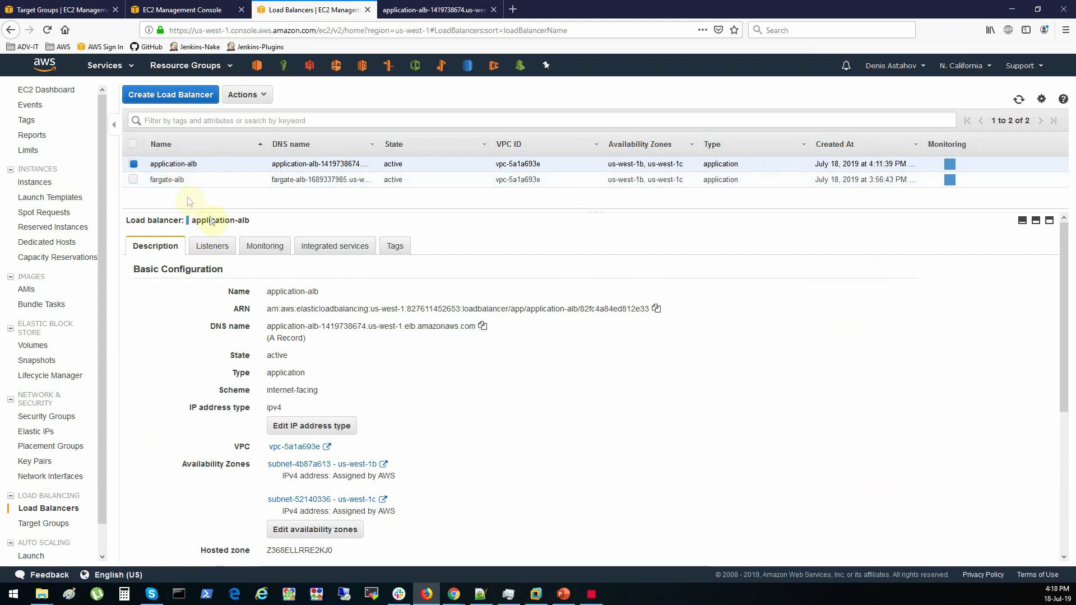
{"action": "left_click_drag", "start_coordinate": [506, 217], "coordinate": [504, 212]}
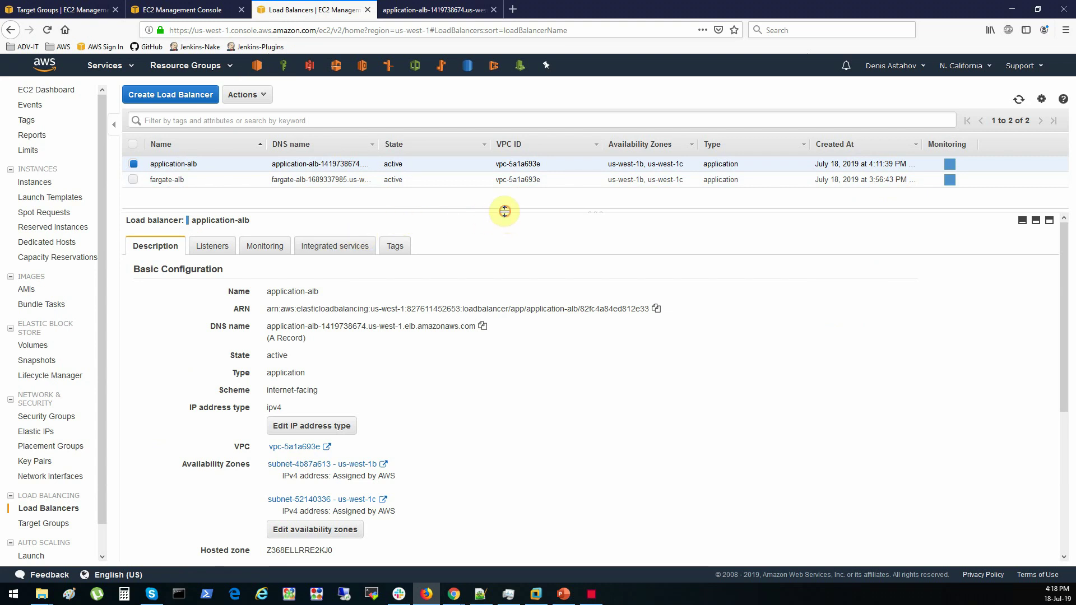
{"action": "left_click_drag", "start_coordinate": [266, 325], "coordinate": [474, 323]}
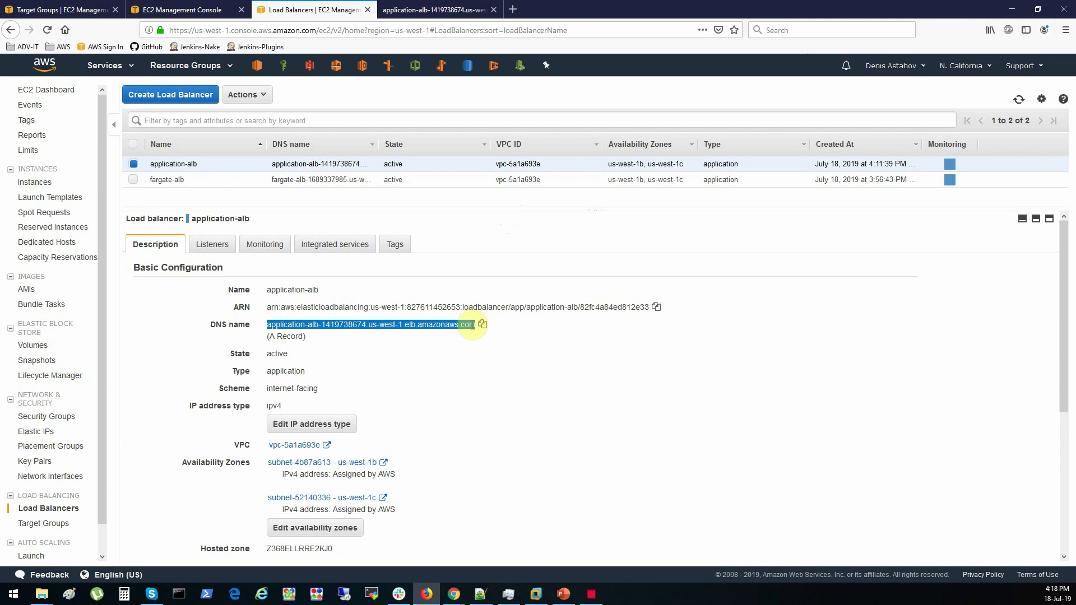